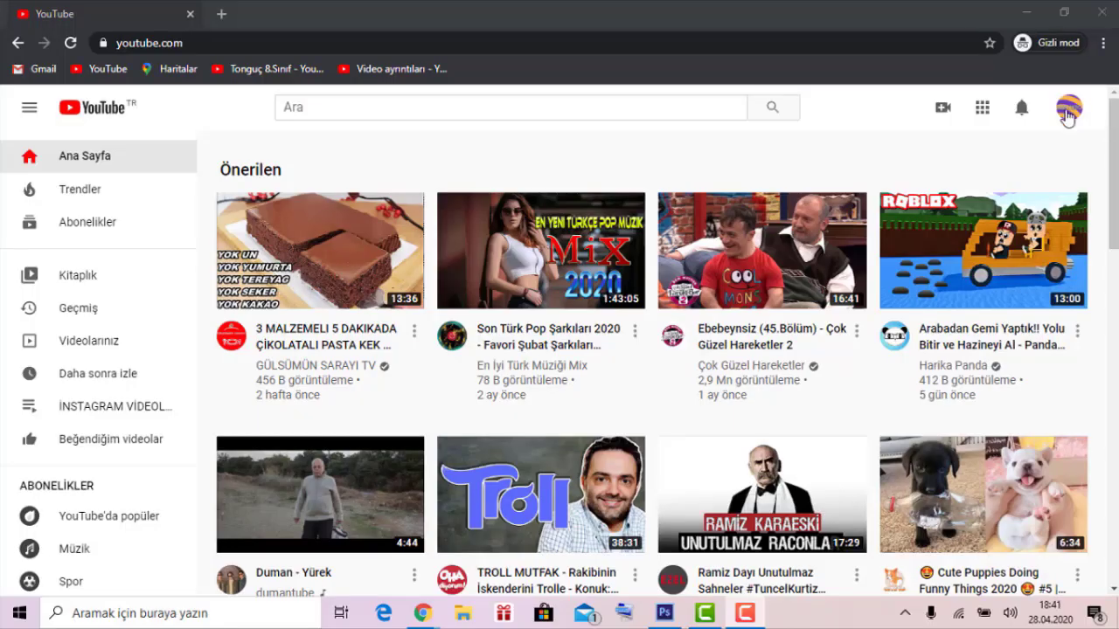
Go to your own channel page (Kanalınız) and scroll down to its four uploaded videos.
{"action": "left_click", "coordinate": [1066, 118]}
{"action": "left_click", "coordinate": [953, 194]}
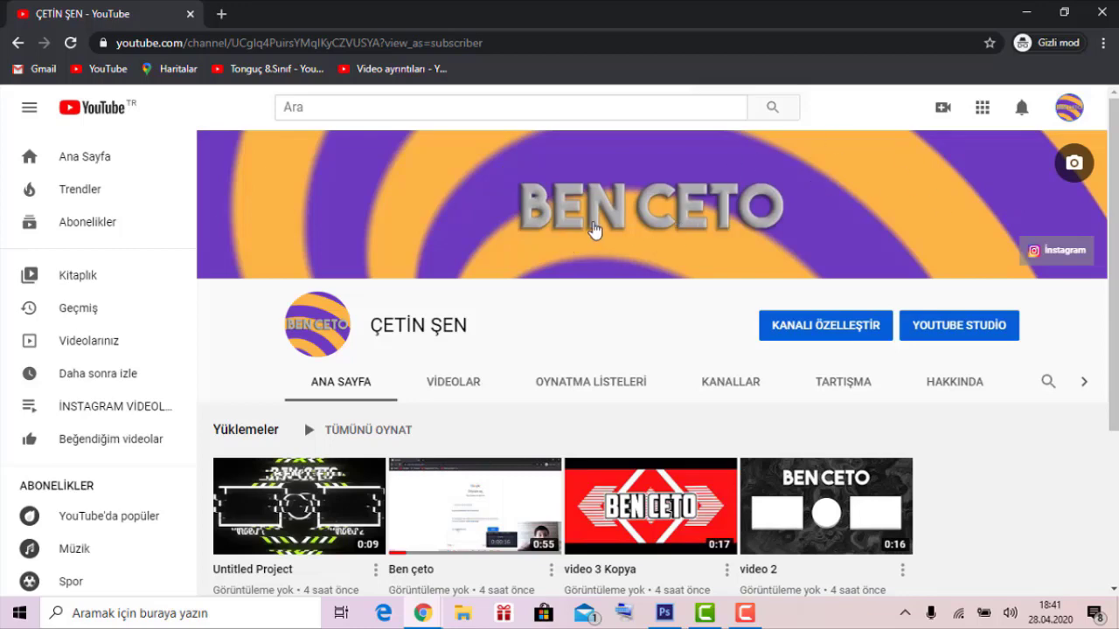
{"action": "scroll", "coordinate": [830, 476], "scroll_direction": "down", "scroll_amount": 2}
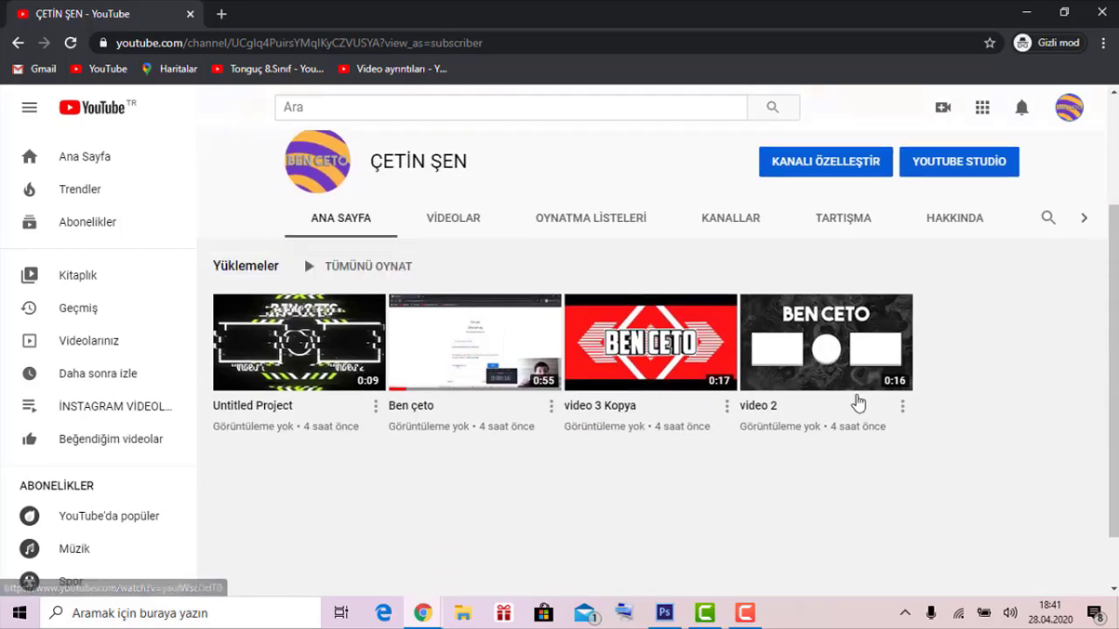
{"action": "scroll", "coordinate": [702, 402], "scroll_direction": "down", "scroll_amount": 1}
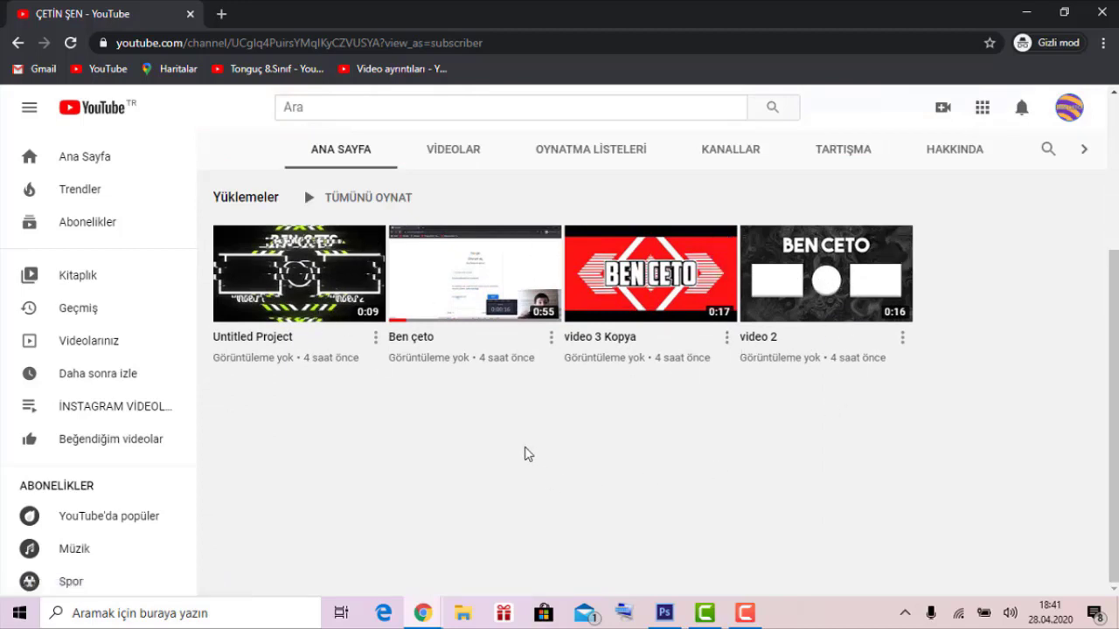
Open YouTube Studio, view the channel on YouTube from it, then close the Studio tab.
{"action": "left_click", "coordinate": [1066, 118]}
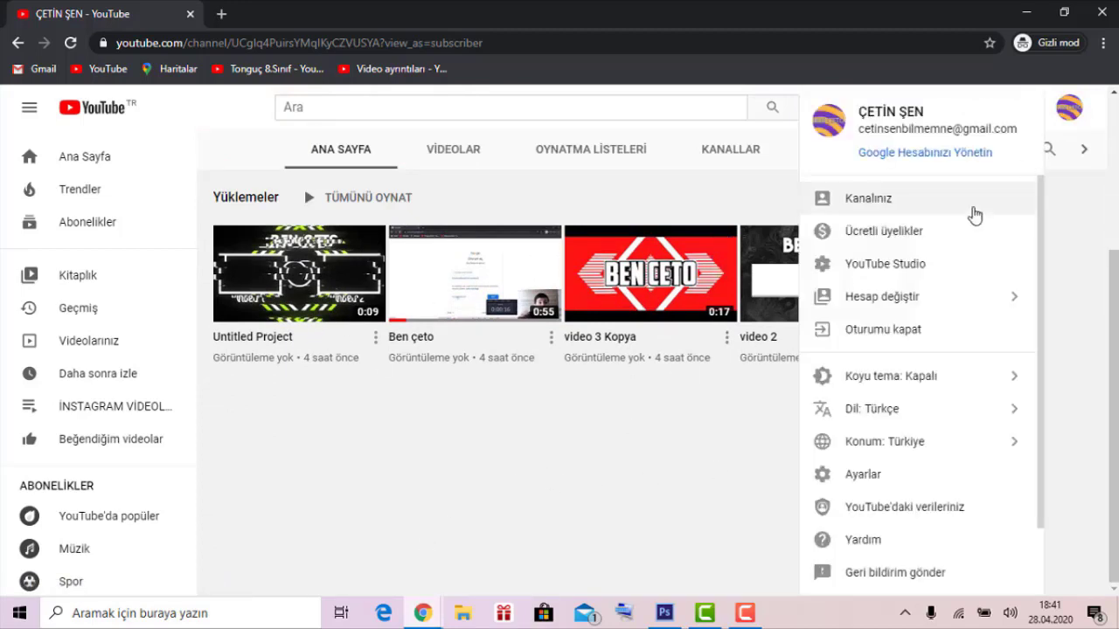
{"action": "left_click", "coordinate": [949, 263]}
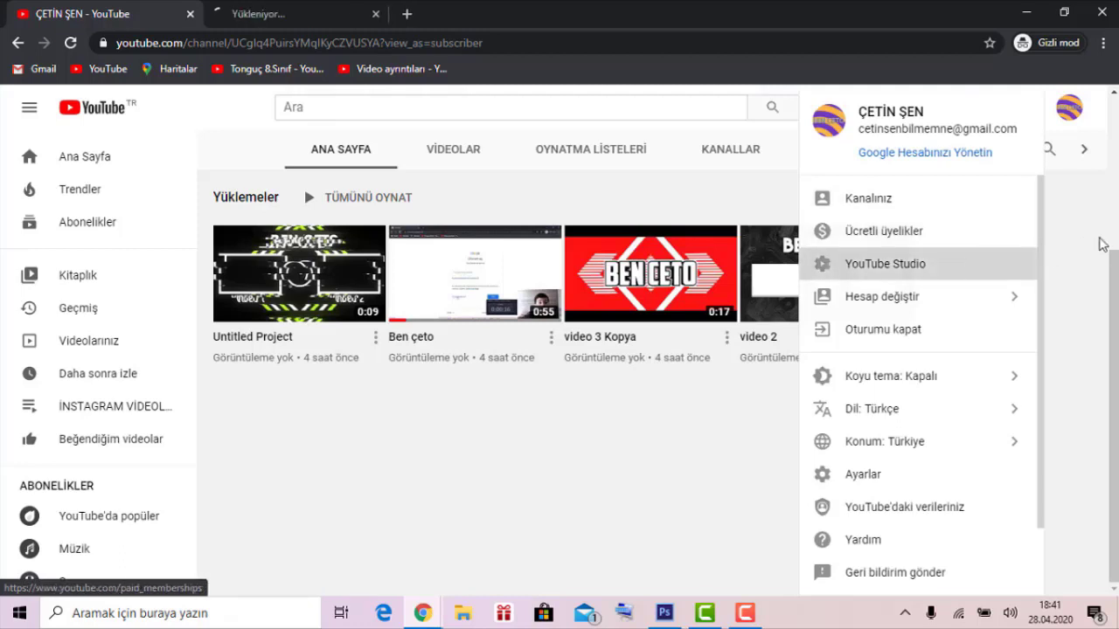
{"action": "left_click", "coordinate": [335, 7]}
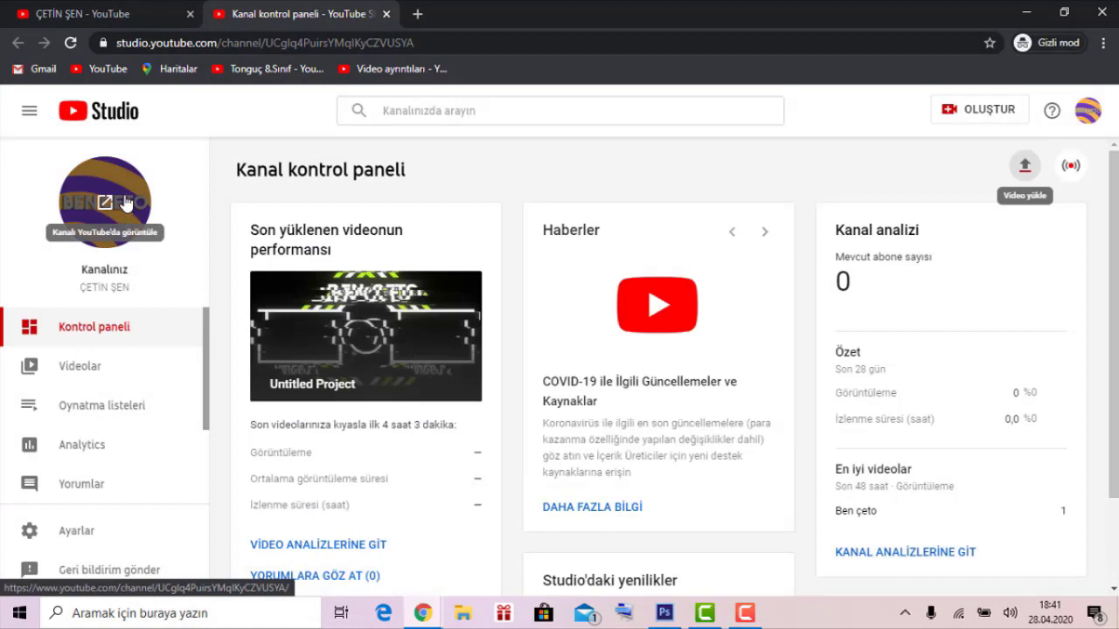
{"action": "left_click", "coordinate": [125, 203]}
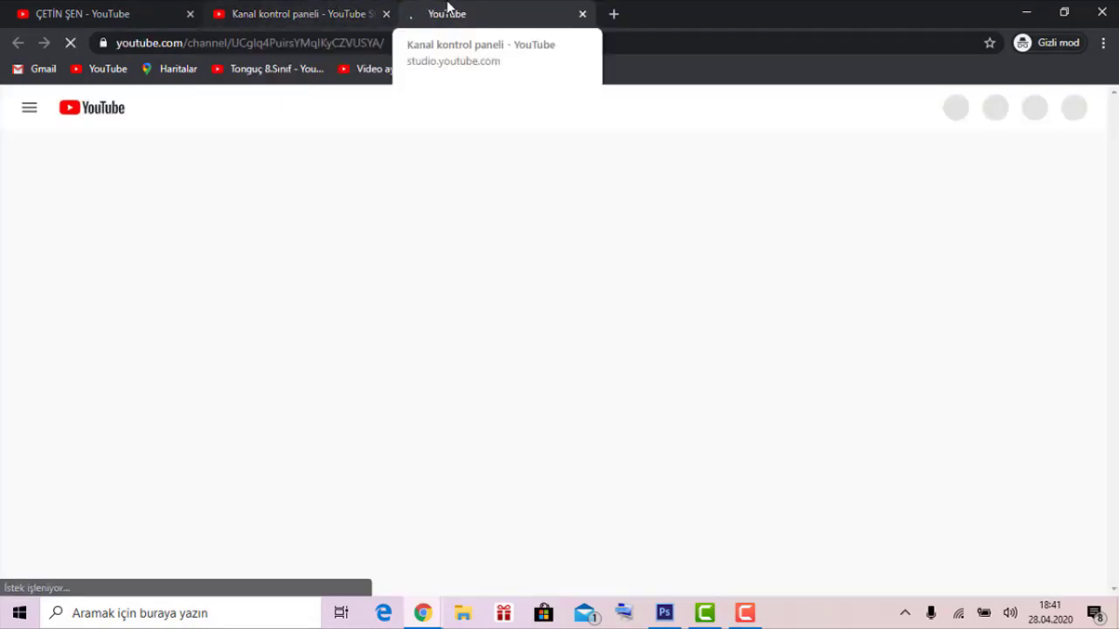
{"action": "left_click", "coordinate": [316, 9]}
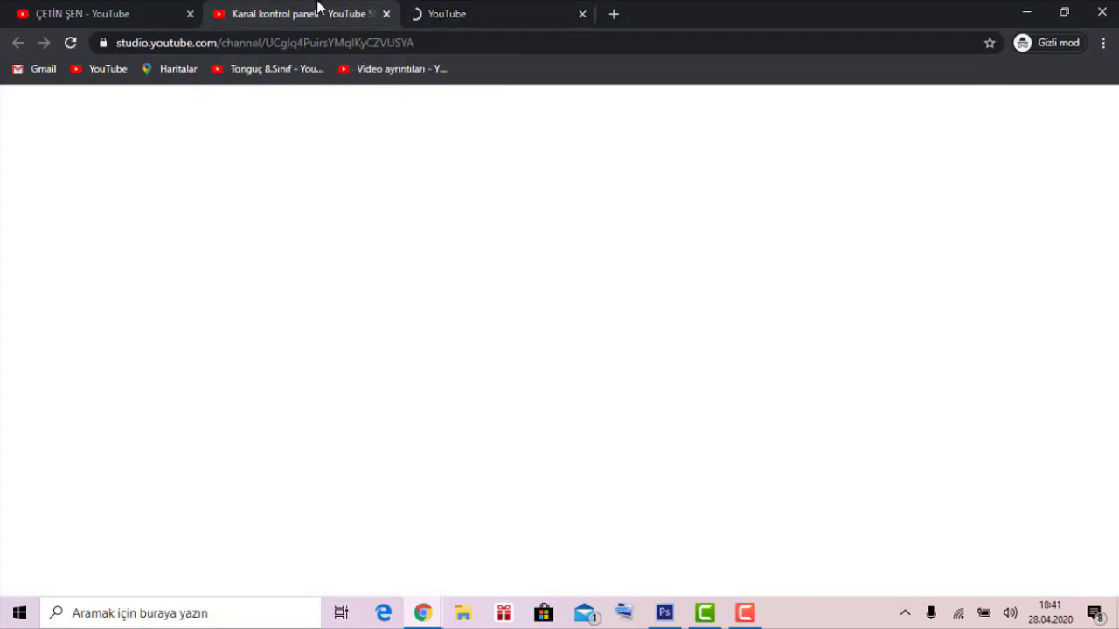
{"action": "left_click", "coordinate": [386, 13]}
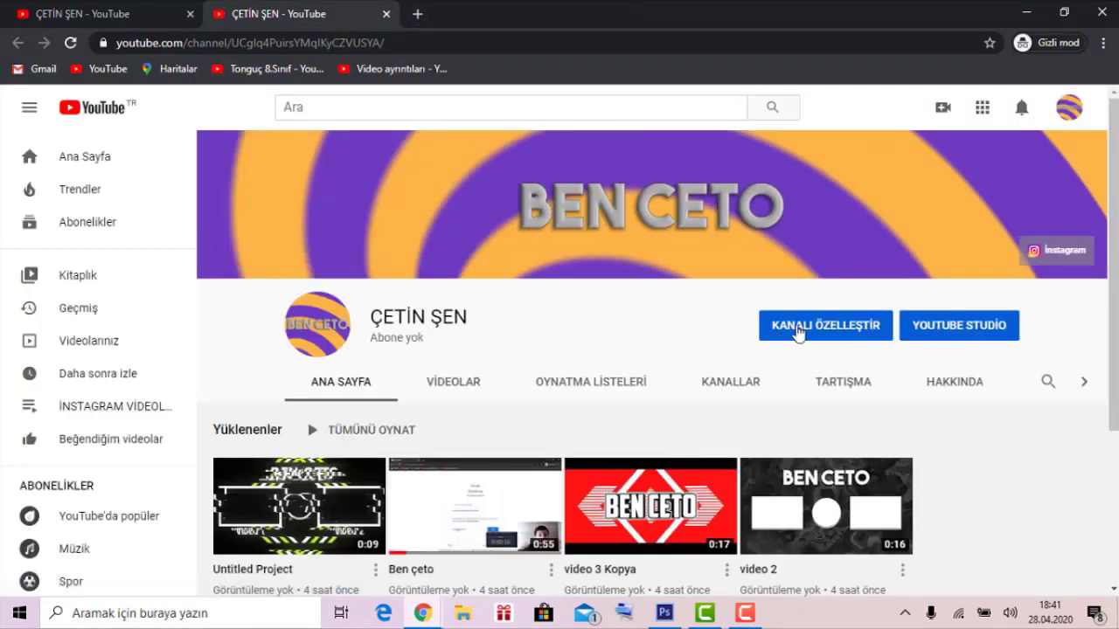
Try Kanalı Özelleştir, close the duplicate tab, and go to YouTube's Hesap settings.
{"action": "left_click", "coordinate": [839, 325]}
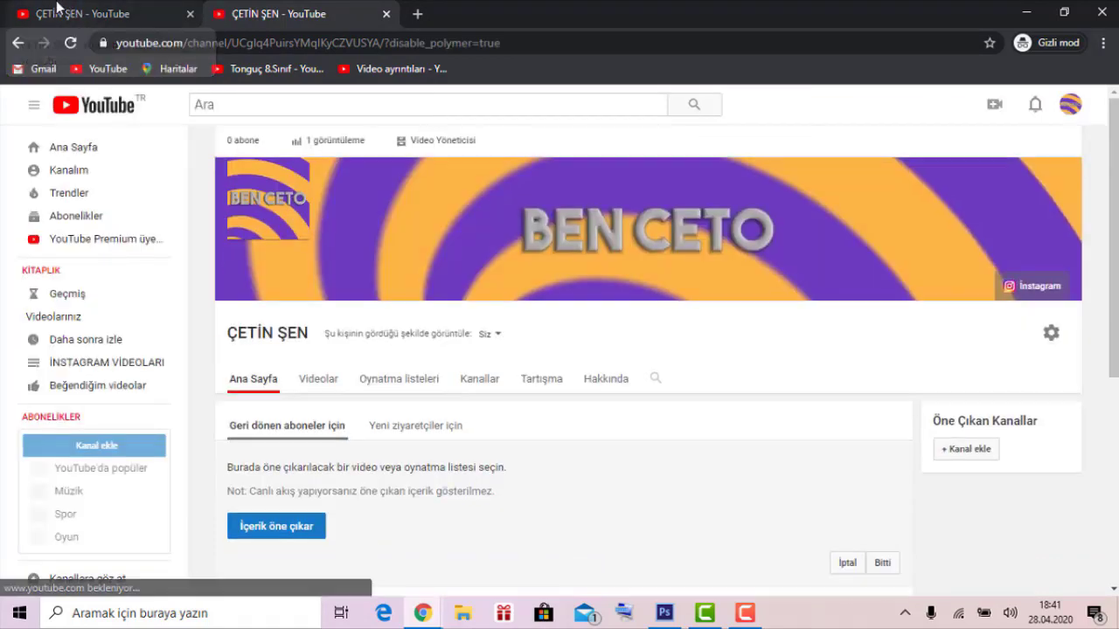
{"action": "key", "text": "ctrl+w"}
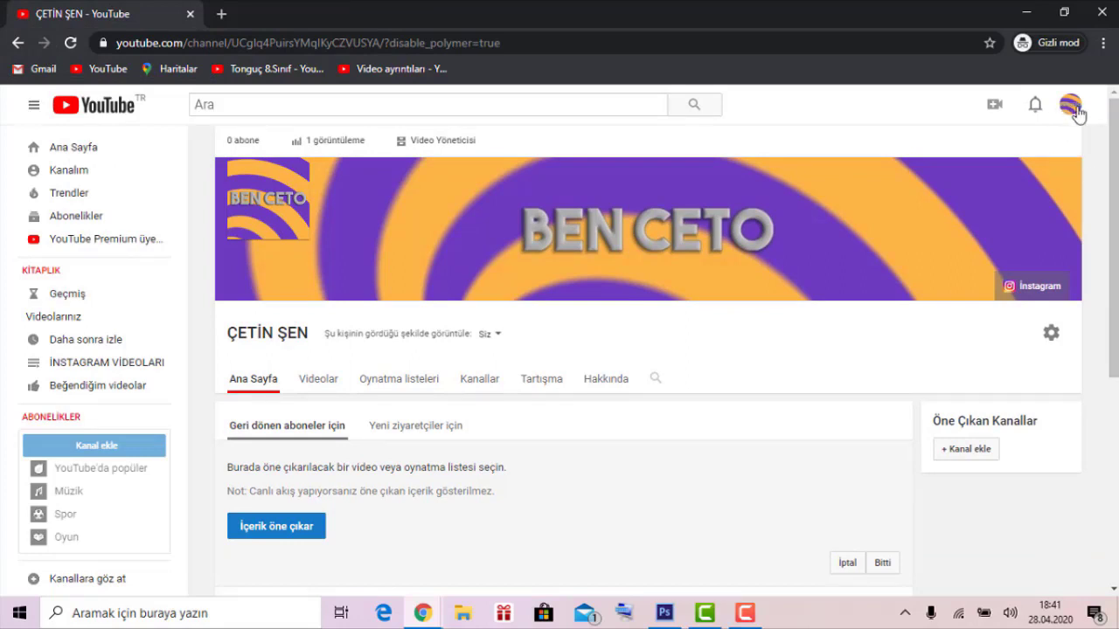
{"action": "left_click", "coordinate": [1071, 106]}
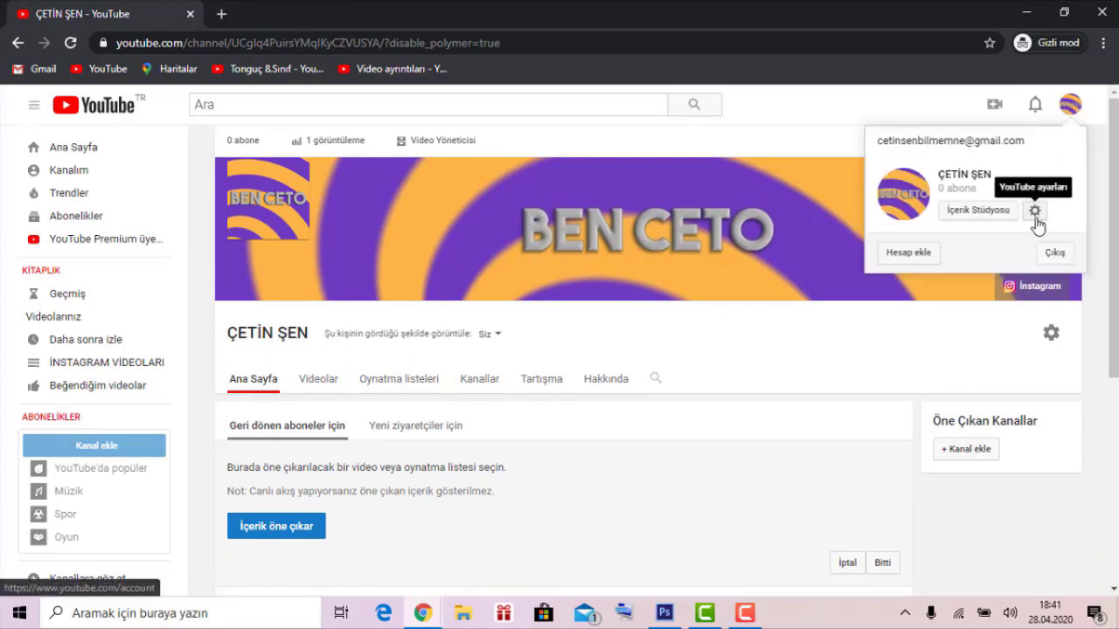
{"action": "left_click", "coordinate": [1034, 212]}
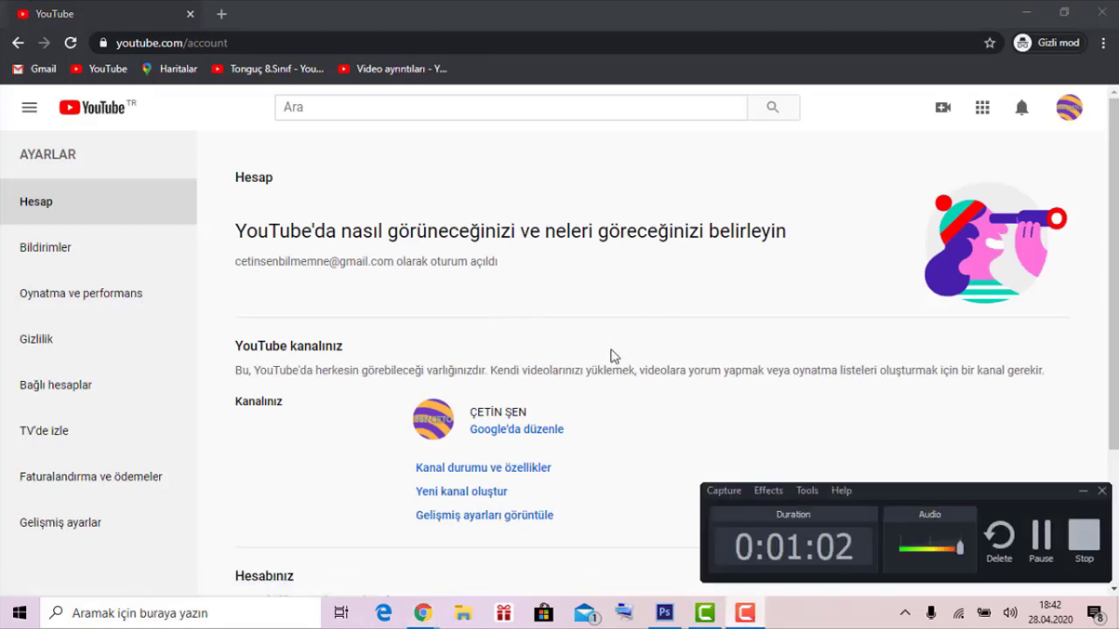
Open the Kanal durumu ve özellikler page from the account settings.
{"action": "scroll", "coordinate": [615, 356], "scroll_direction": "down", "scroll_amount": 1}
{"action": "scroll", "coordinate": [467, 349], "scroll_direction": "down", "scroll_amount": 1}
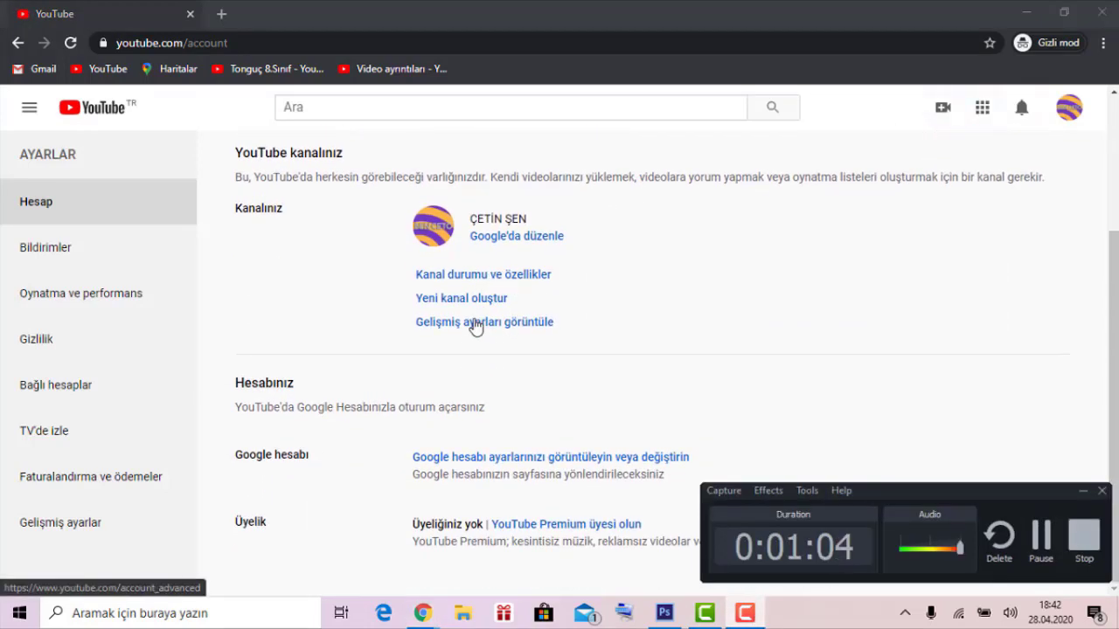
{"action": "scroll", "coordinate": [524, 341], "scroll_direction": "up", "scroll_amount": 2}
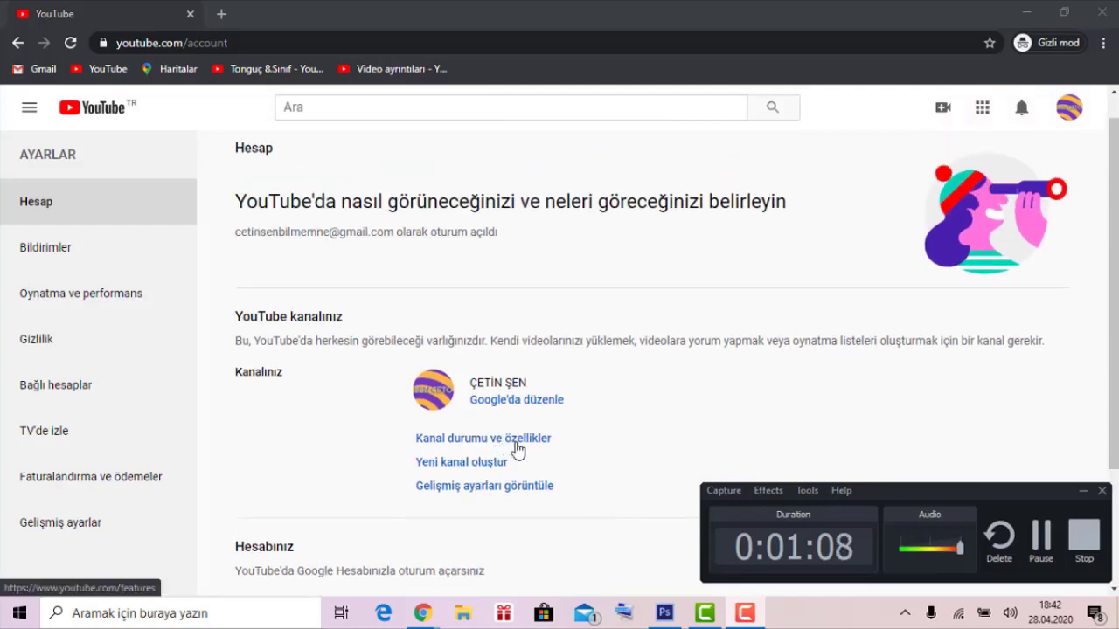
{"action": "left_click", "coordinate": [520, 446]}
{"action": "left_click", "coordinate": [541, 446]}
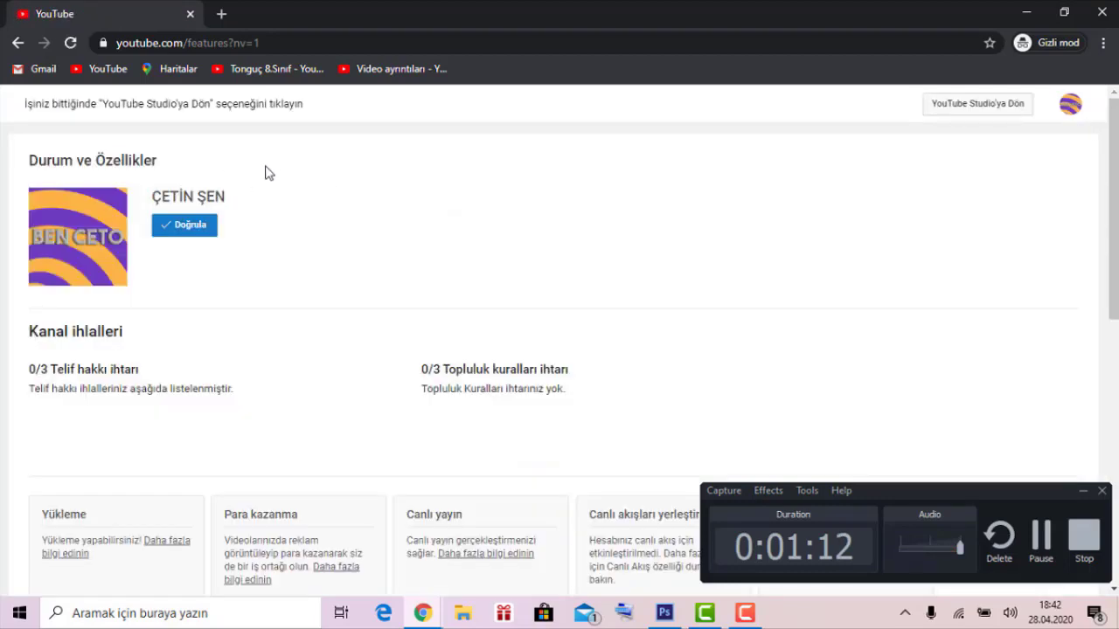
Review the feature cards, including Daha uzun videolar, and reload the page.
{"action": "scroll", "coordinate": [376, 239], "scroll_direction": "down", "scroll_amount": 3}
{"action": "scroll", "coordinate": [433, 232], "scroll_direction": "down", "scroll_amount": 4}
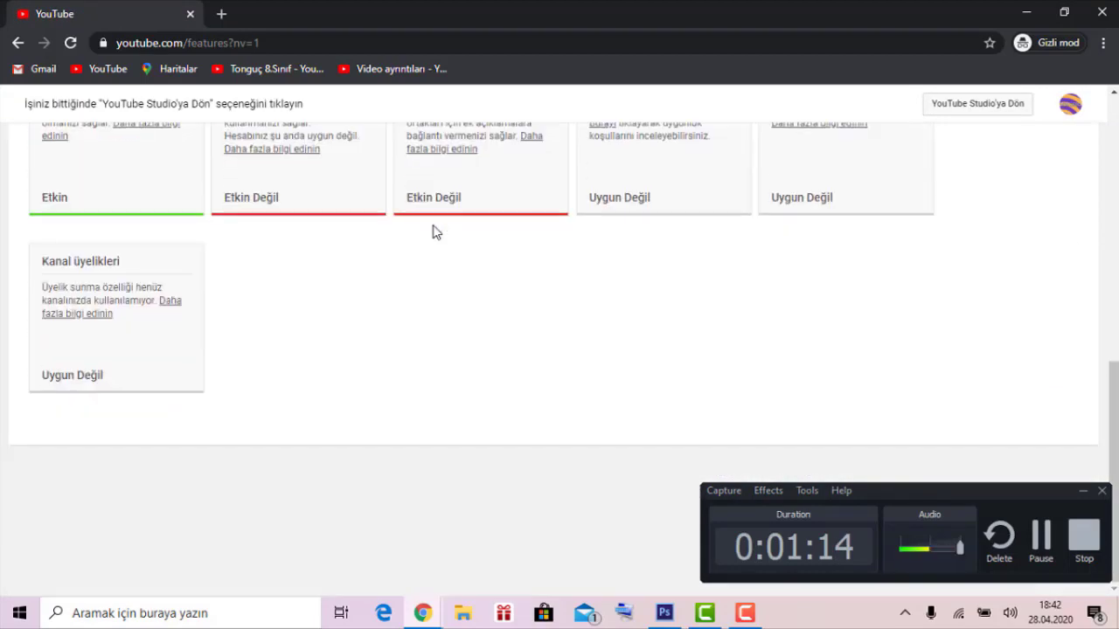
{"action": "scroll", "coordinate": [363, 280], "scroll_direction": "up", "scroll_amount": 3}
{"action": "scroll", "coordinate": [288, 287], "scroll_direction": "up", "scroll_amount": 2}
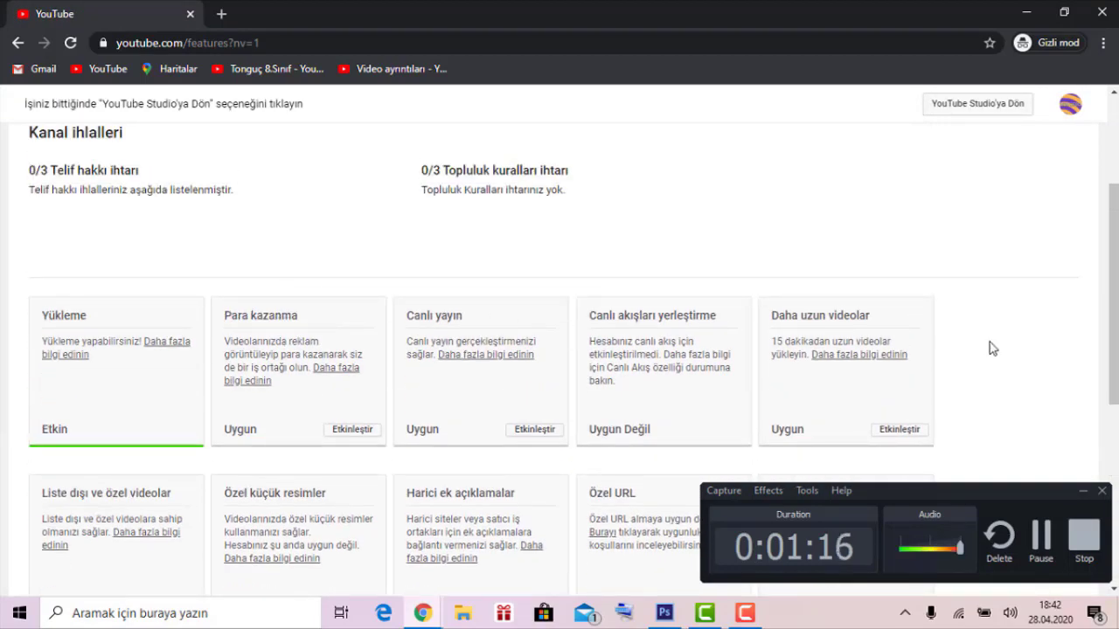
{"action": "scroll", "coordinate": [935, 345], "scroll_direction": "down", "scroll_amount": 1}
{"action": "scroll", "coordinate": [699, 341], "scroll_direction": "down", "scroll_amount": 2}
{"action": "scroll", "coordinate": [699, 304], "scroll_direction": "up", "scroll_amount": 3}
{"action": "triple_click", "coordinate": [783, 339]}
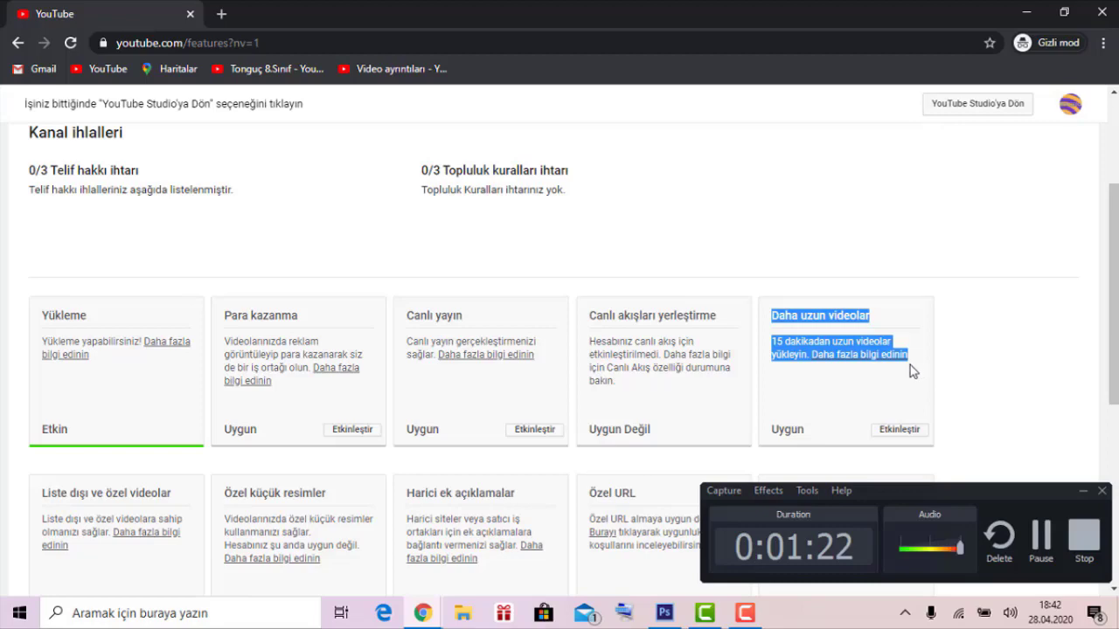
{"action": "left_click", "coordinate": [905, 430]}
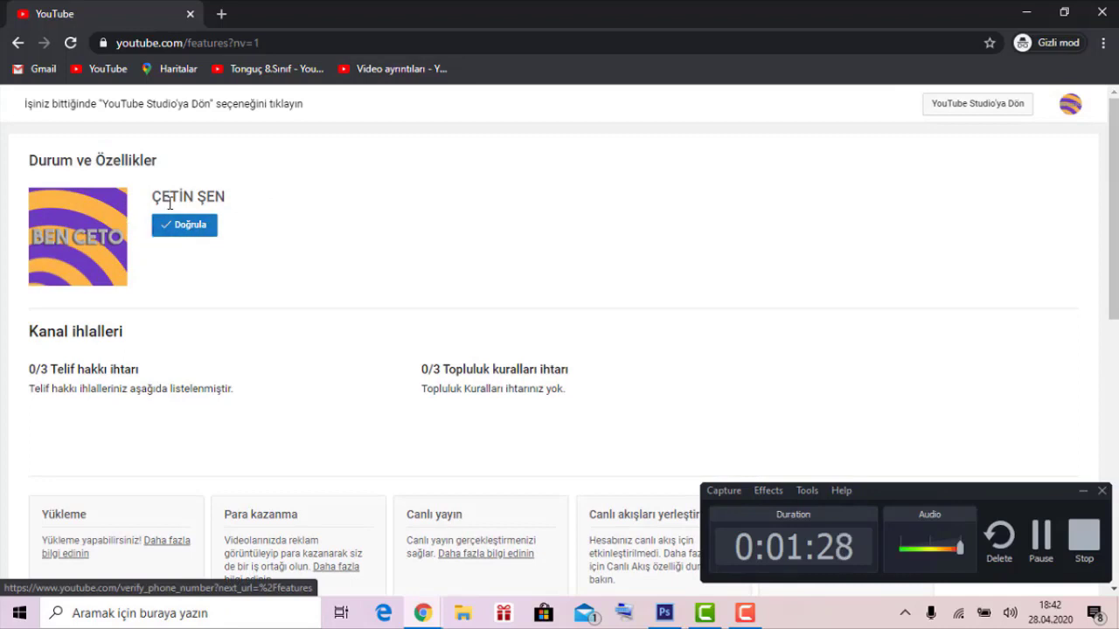
{"action": "left_click", "coordinate": [199, 231]}
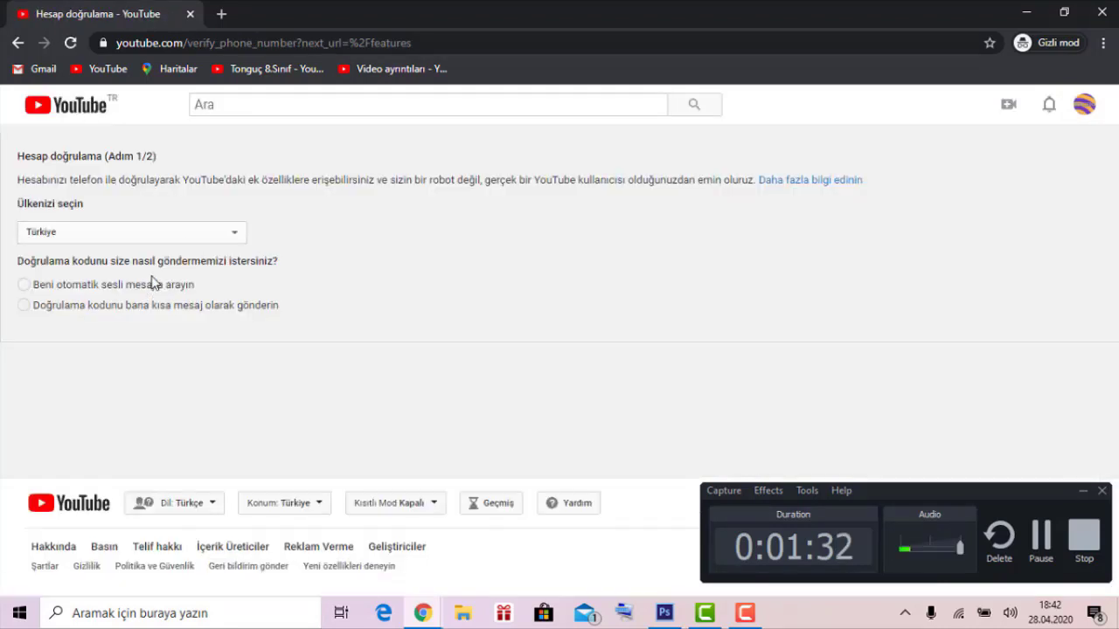
{"action": "left_click", "coordinate": [142, 308]}
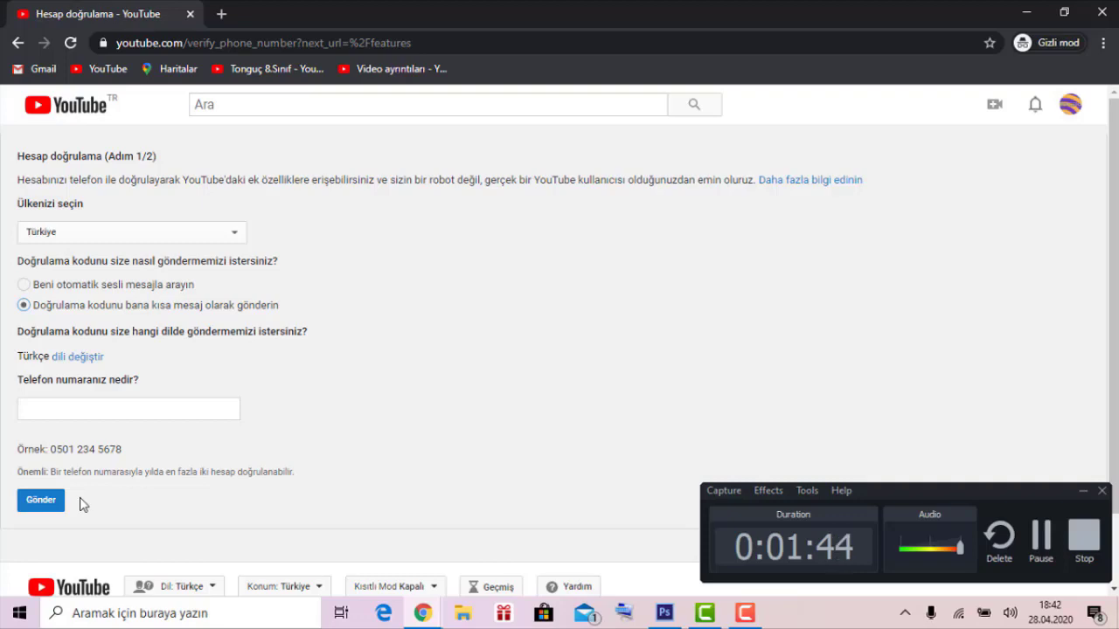
{"action": "left_click", "coordinate": [17, 42]}
{"action": "scroll", "coordinate": [666, 377], "scroll_direction": "down", "scroll_amount": 2}
Try enabling Canlı yayın, then close the phone verification tab it opens.
{"action": "scroll", "coordinate": [612, 376], "scroll_direction": "down", "scroll_amount": 1}
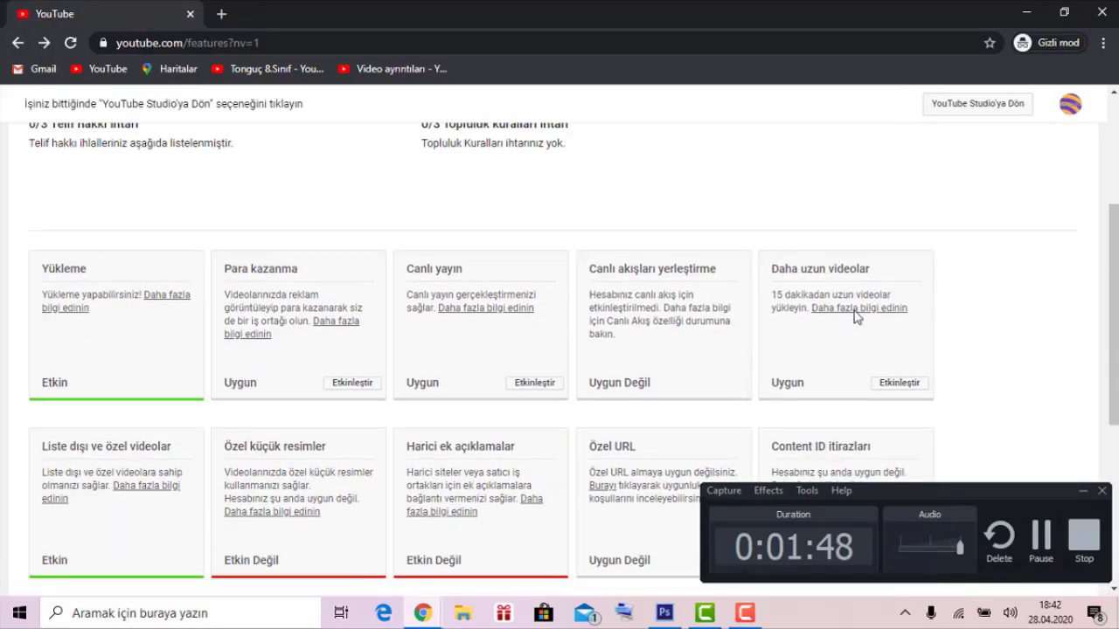
{"action": "scroll", "coordinate": [854, 316], "scroll_direction": "down", "scroll_amount": 1}
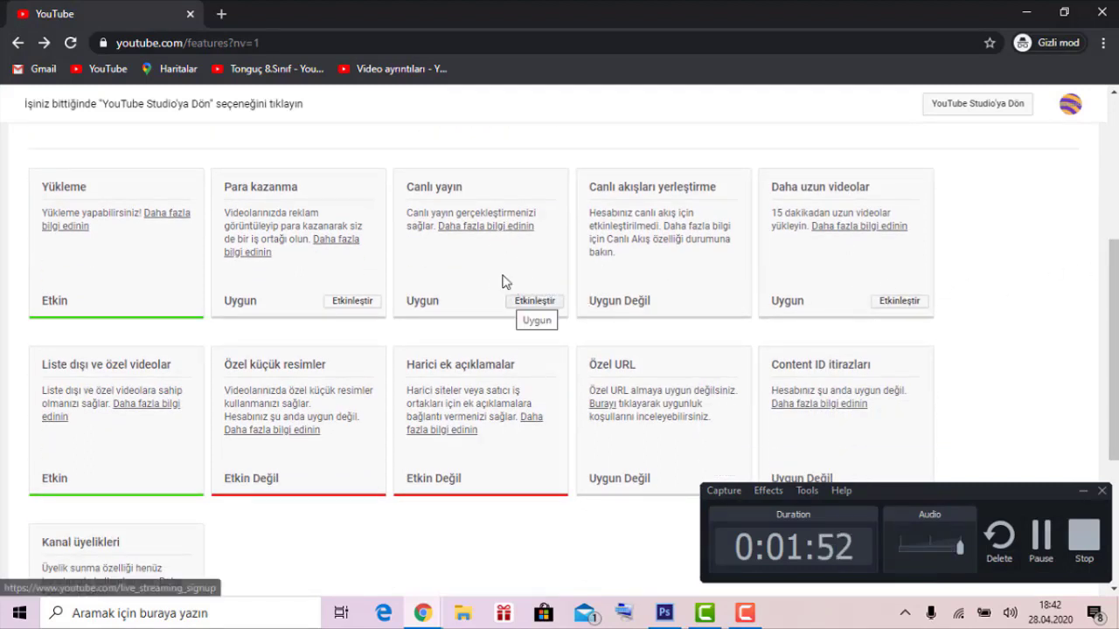
{"action": "left_click", "coordinate": [539, 302]}
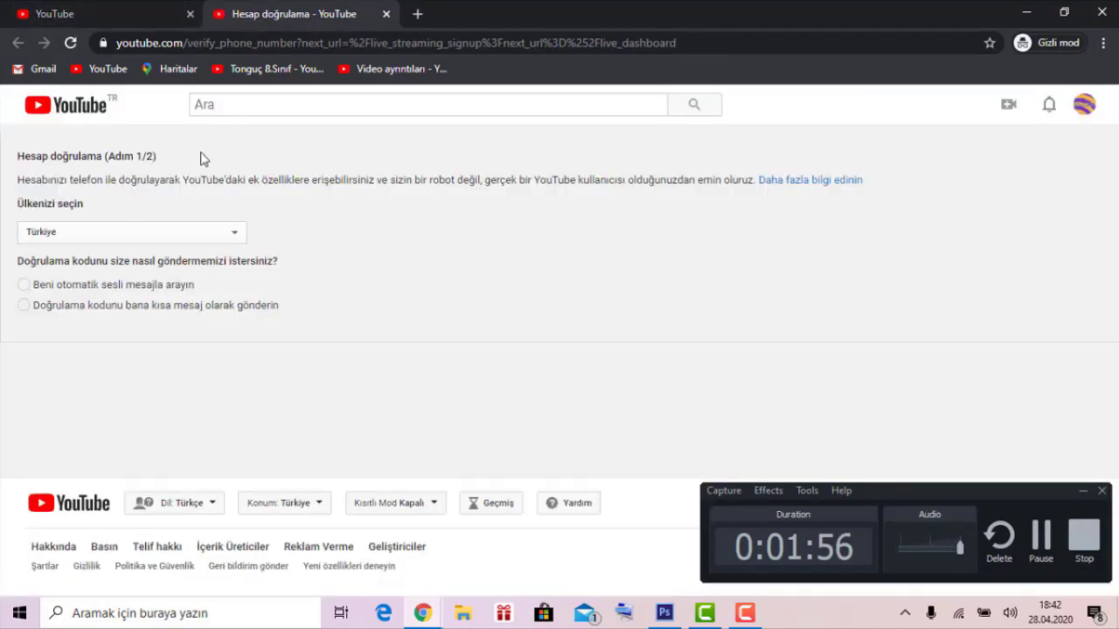
{"action": "left_click", "coordinate": [385, 13]}
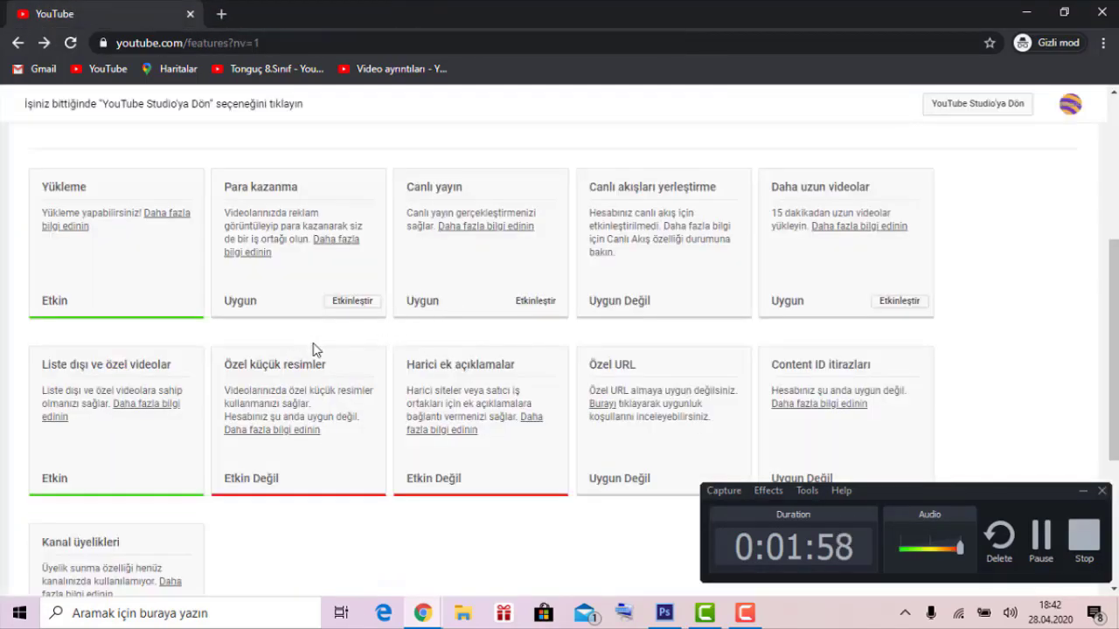
Open Studio's Kanaldan para kazanma page, showing 0 abone and 0 watch hours.
{"action": "scroll", "coordinate": [315, 350], "scroll_direction": "down", "scroll_amount": 1}
{"action": "left_click", "coordinate": [355, 220]}
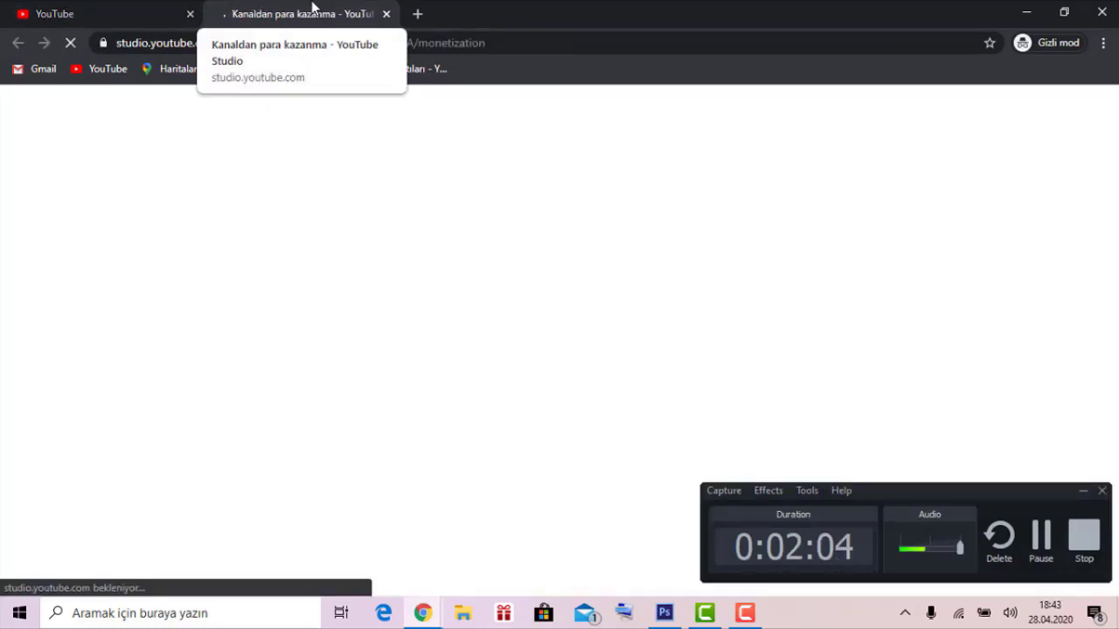
{"action": "scroll", "coordinate": [454, 350], "scroll_direction": "down", "scroll_amount": 3}
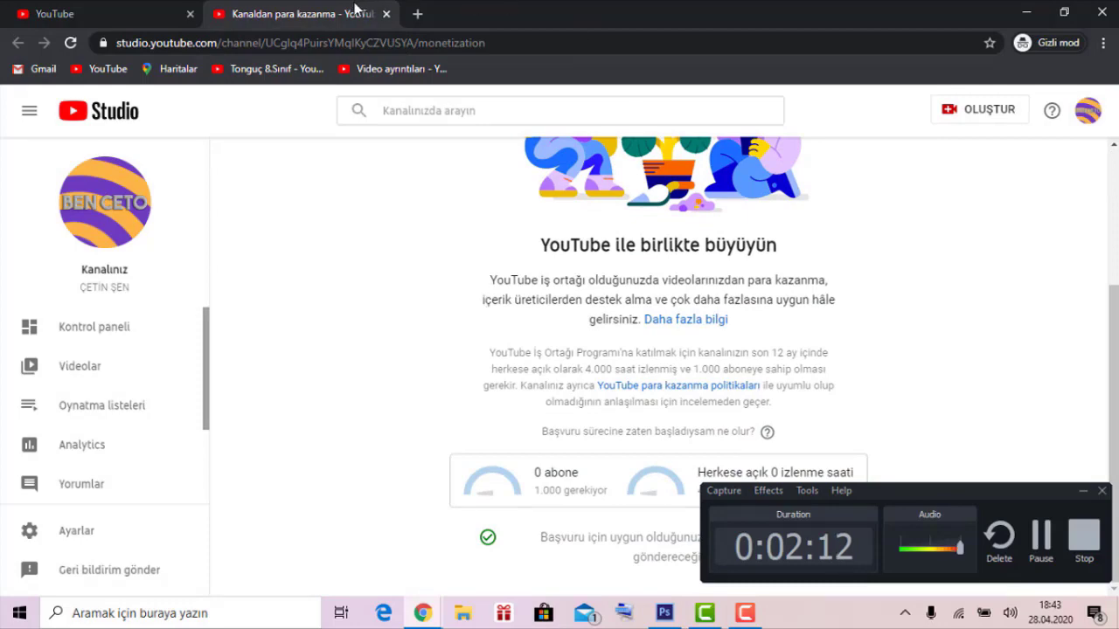
Minimize the browser, open the desktop Youtube folder, then bring the channel window back.
{"action": "left_click", "coordinate": [1024, 13]}
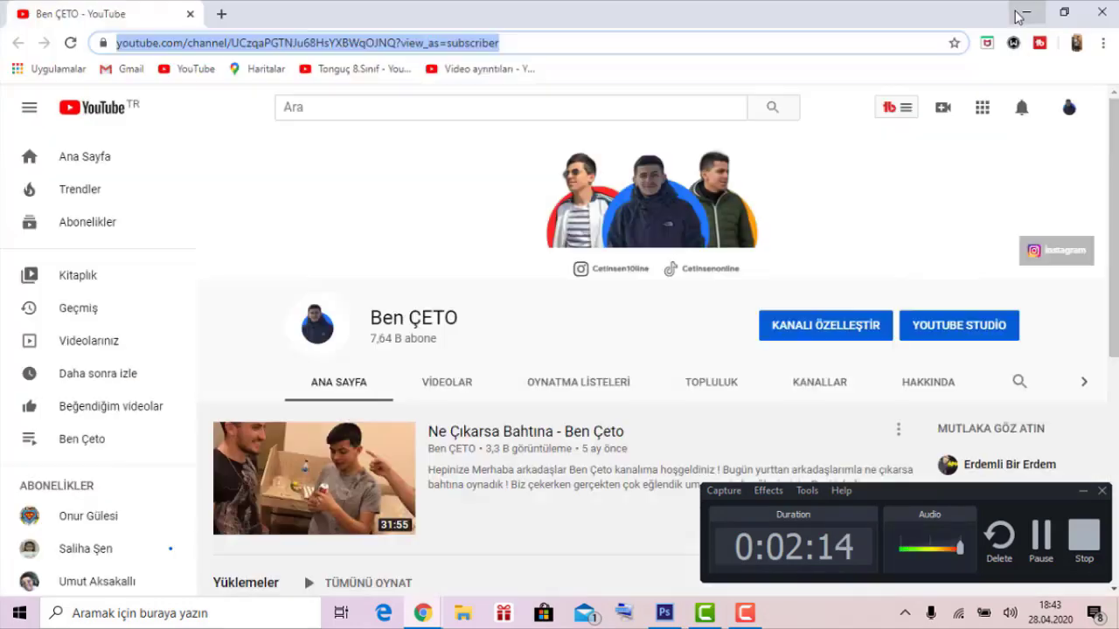
{"action": "left_click", "coordinate": [1017, 14]}
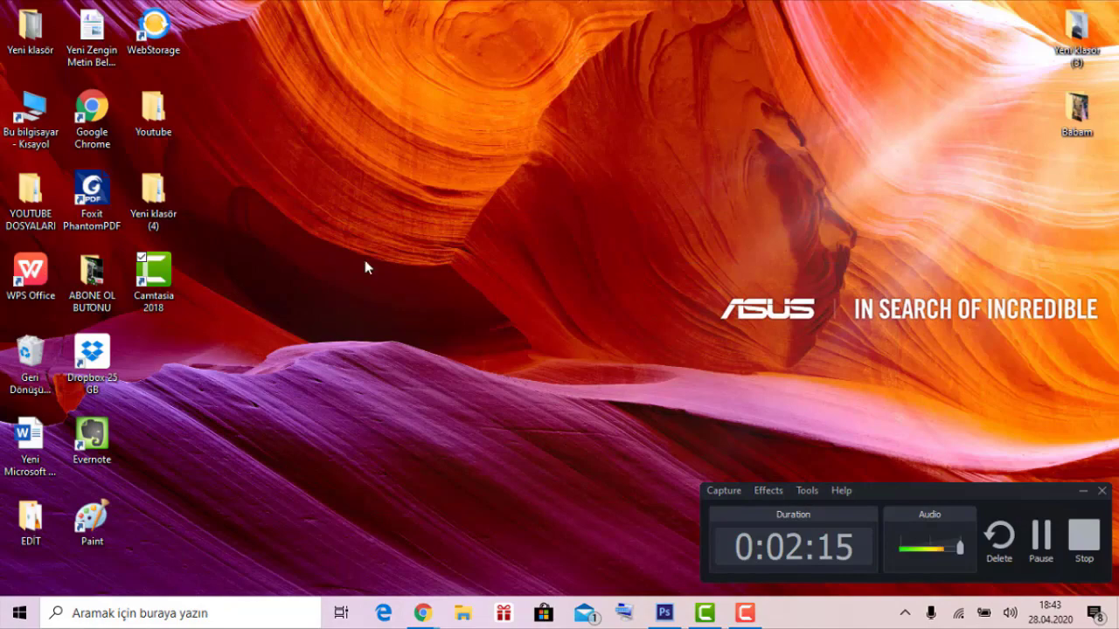
{"action": "double_click", "coordinate": [166, 122]}
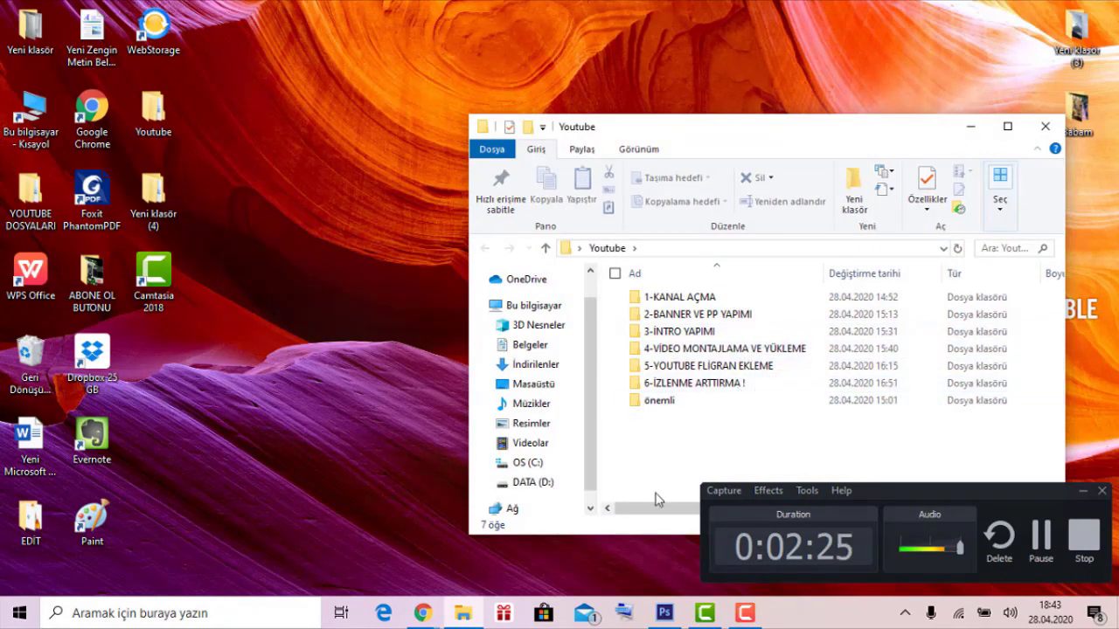
{"action": "mouse_move", "coordinate": [422, 612]}
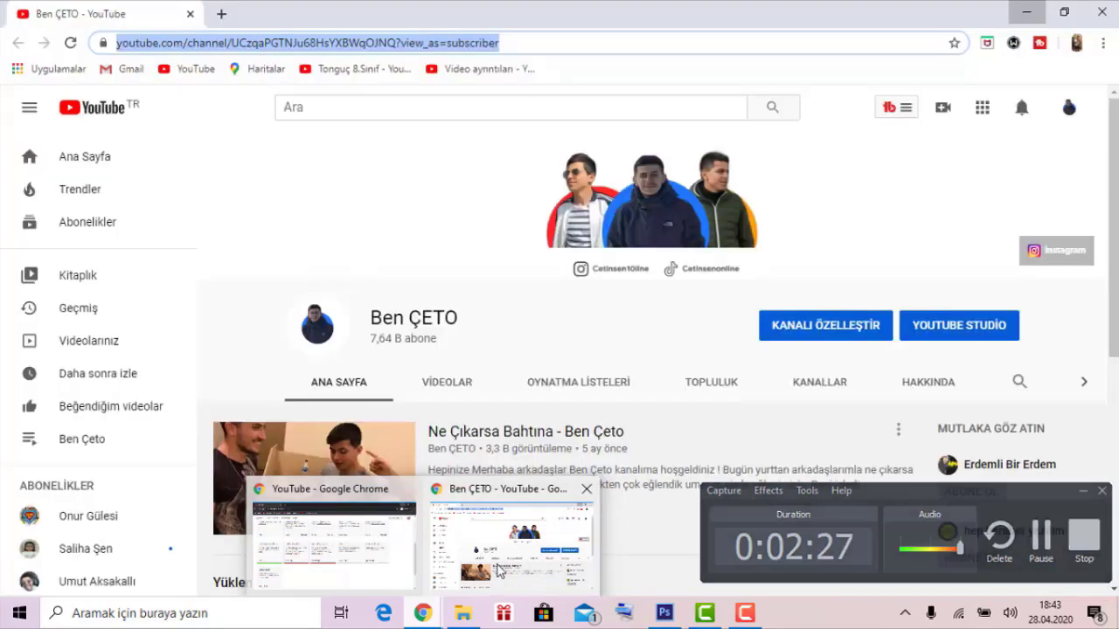
{"action": "left_click", "coordinate": [476, 569]}
Review the youtube.com/features status cards, then return to the channel page window.
{"action": "left_click", "coordinate": [341, 516]}
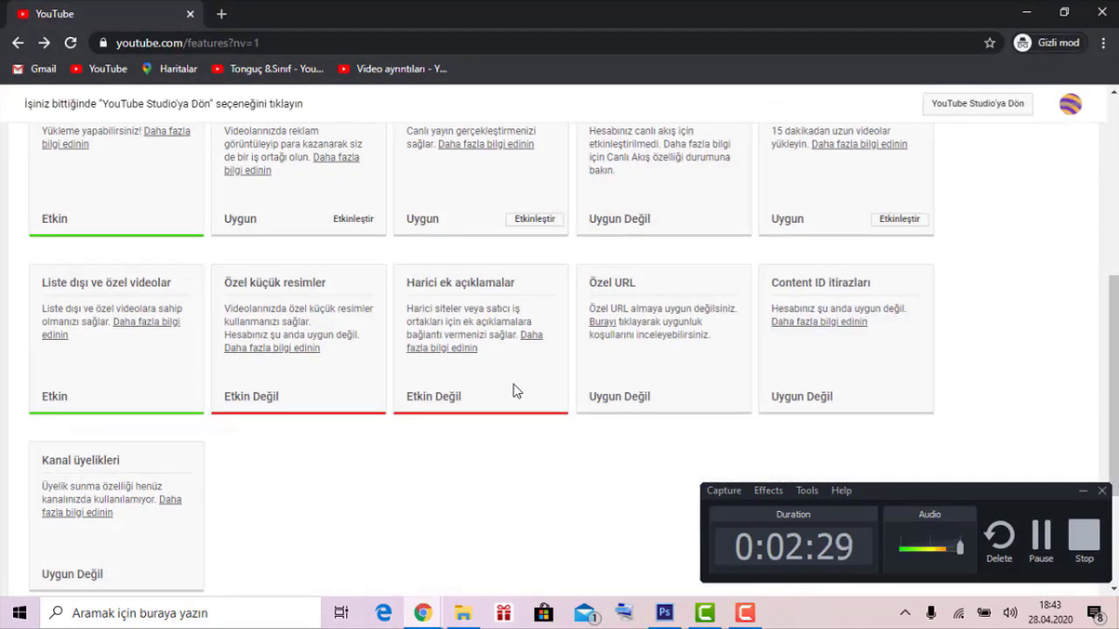
{"action": "scroll", "coordinate": [525, 377], "scroll_direction": "up", "scroll_amount": 1}
{"action": "scroll", "coordinate": [560, 507], "scroll_direction": "up", "scroll_amount": 2}
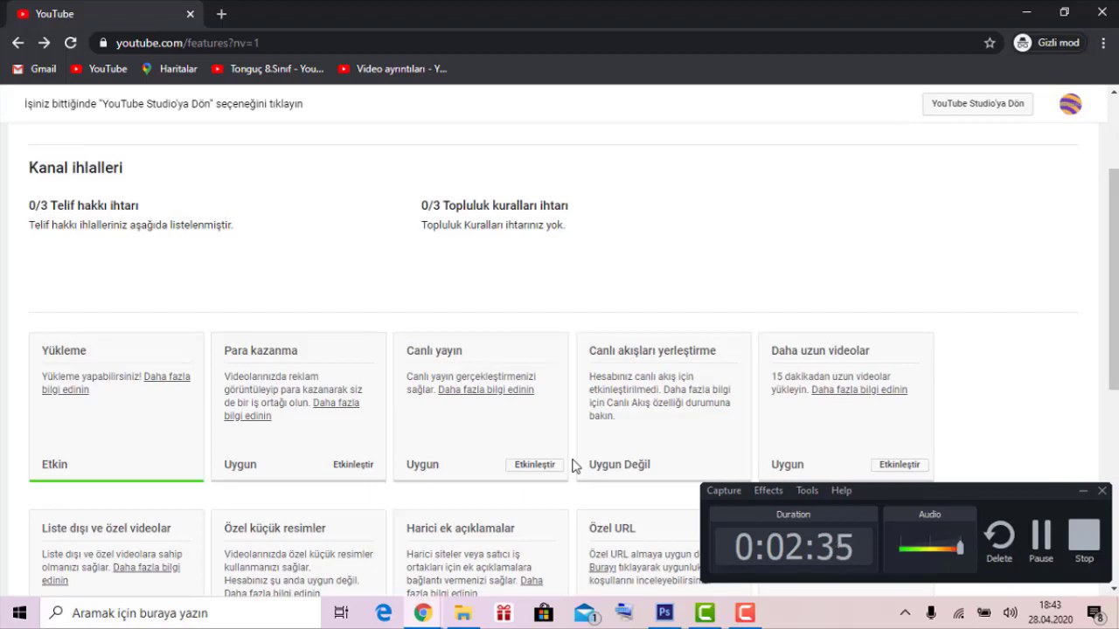
{"action": "left_click", "coordinate": [1082, 490]}
{"action": "scroll", "coordinate": [179, 422], "scroll_direction": "up", "scroll_amount": 1}
{"action": "scroll", "coordinate": [179, 419], "scroll_direction": "down", "scroll_amount": 3}
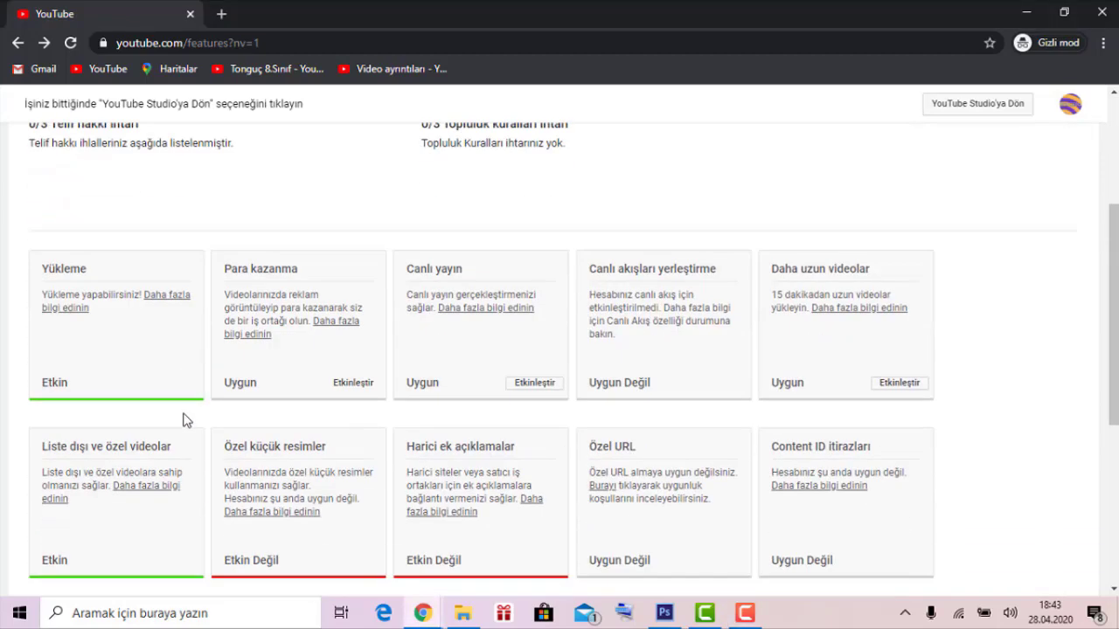
{"action": "scroll", "coordinate": [174, 384], "scroll_direction": "up", "scroll_amount": 3}
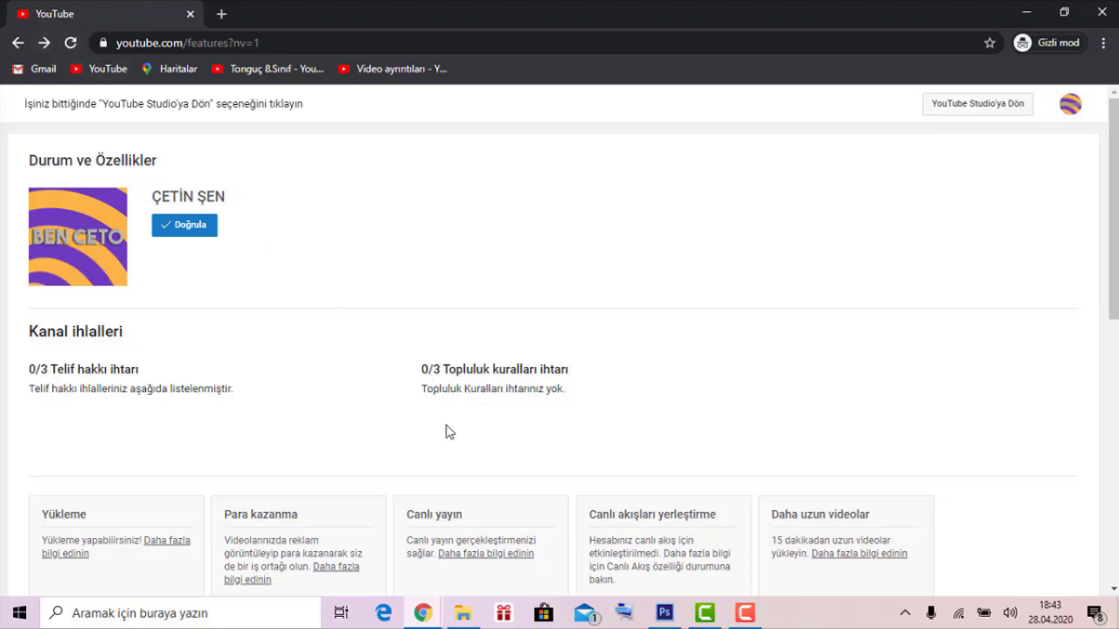
{"action": "scroll", "coordinate": [446, 432], "scroll_direction": "down", "scroll_amount": 3}
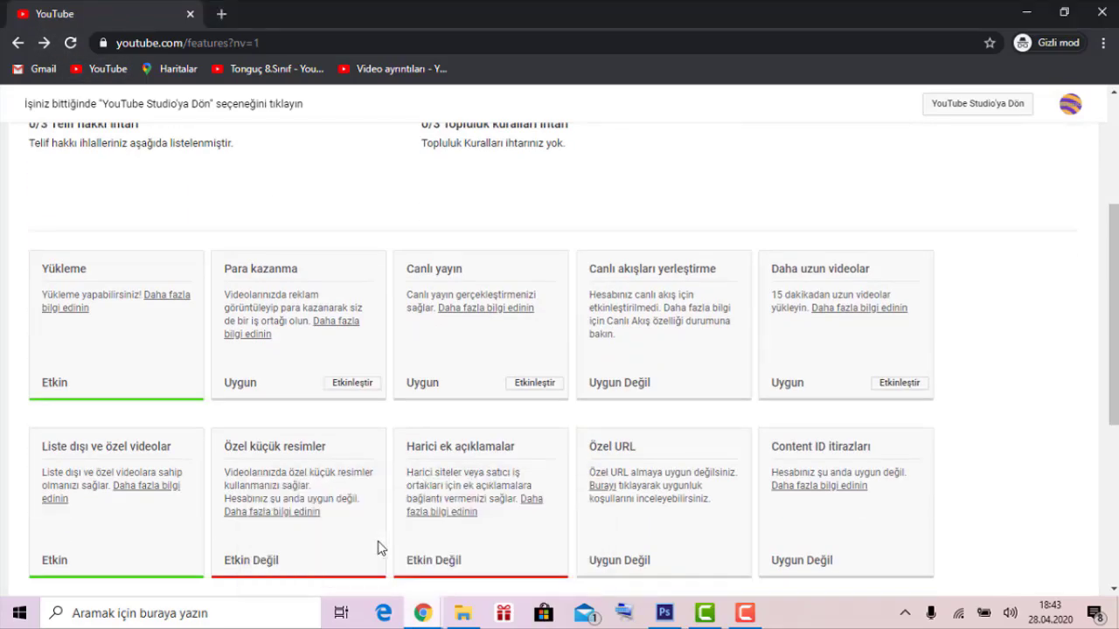
{"action": "left_click", "coordinate": [451, 578]}
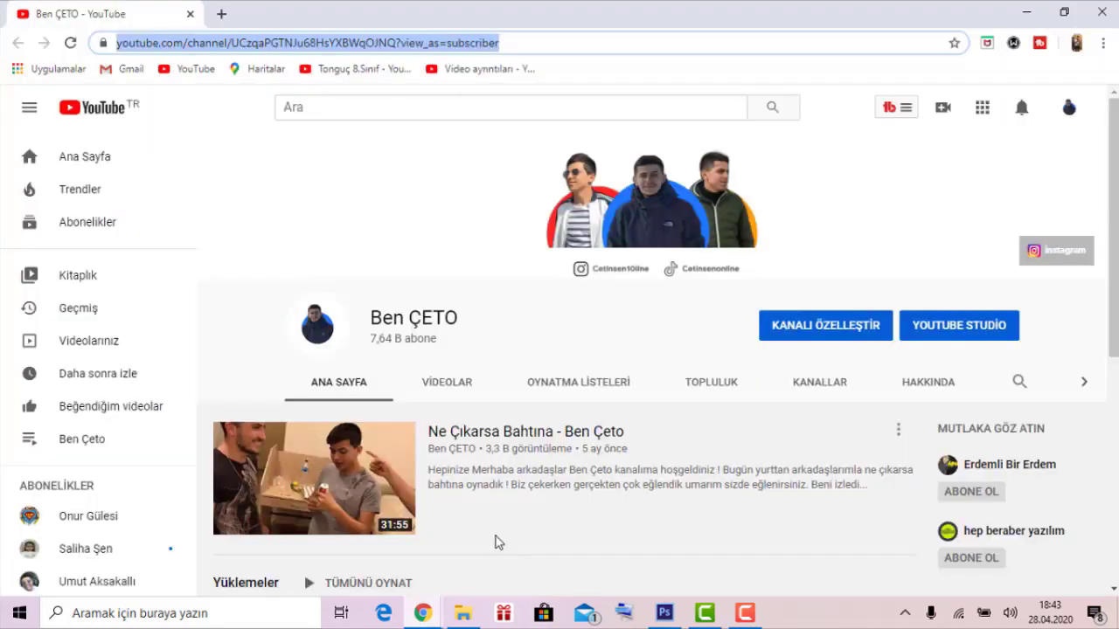
{"action": "mouse_move", "coordinate": [313, 478]}
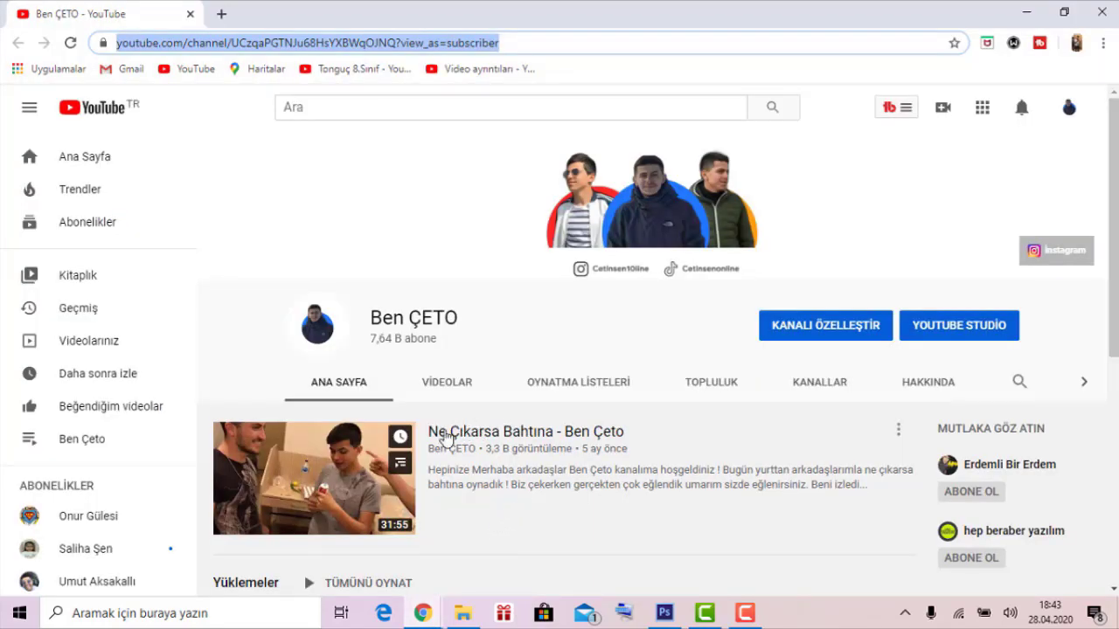
Show the channel's VİDEOLAR tab, open one video in a new tab, then close it.
{"action": "left_click", "coordinate": [460, 390]}
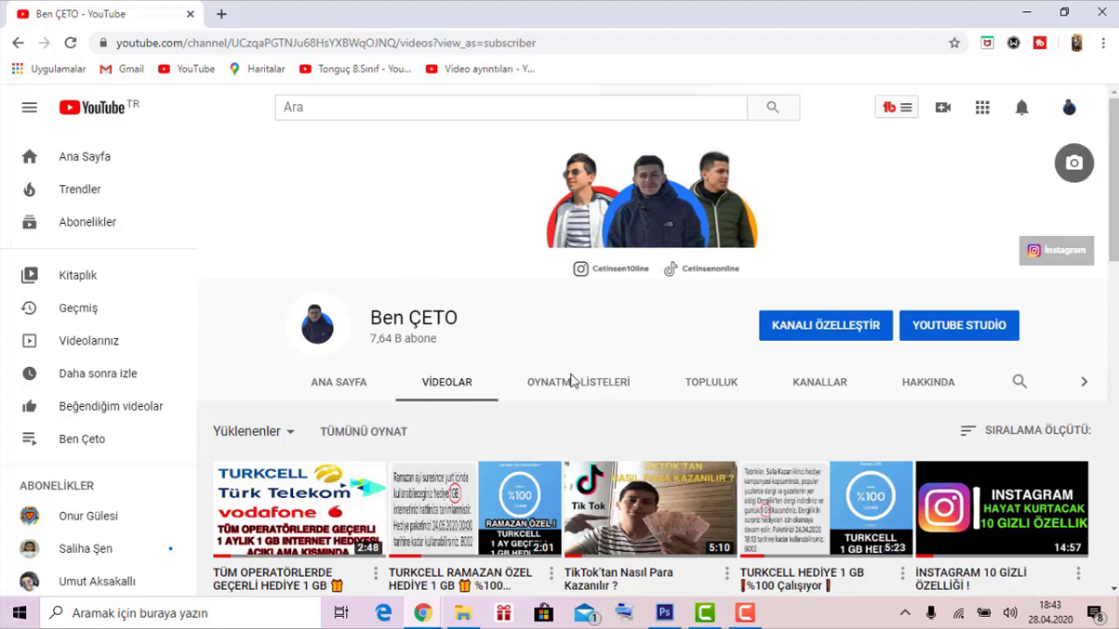
{"action": "scroll", "coordinate": [524, 419], "scroll_direction": "down", "scroll_amount": 2}
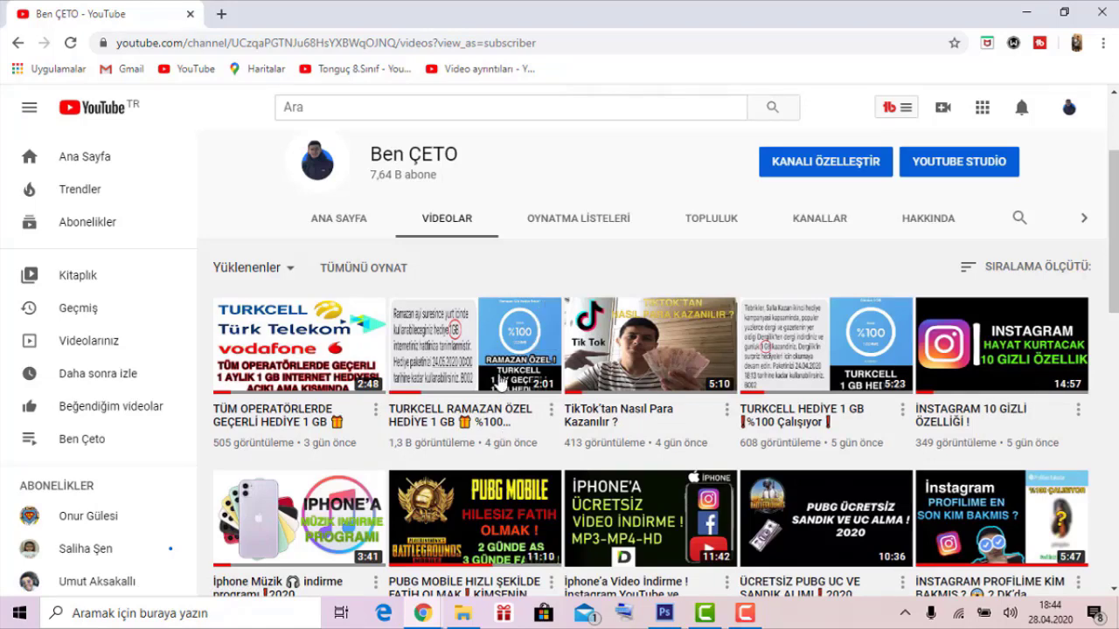
{"action": "left_click_drag", "start_coordinate": [452, 358], "coordinate": [260, 13]}
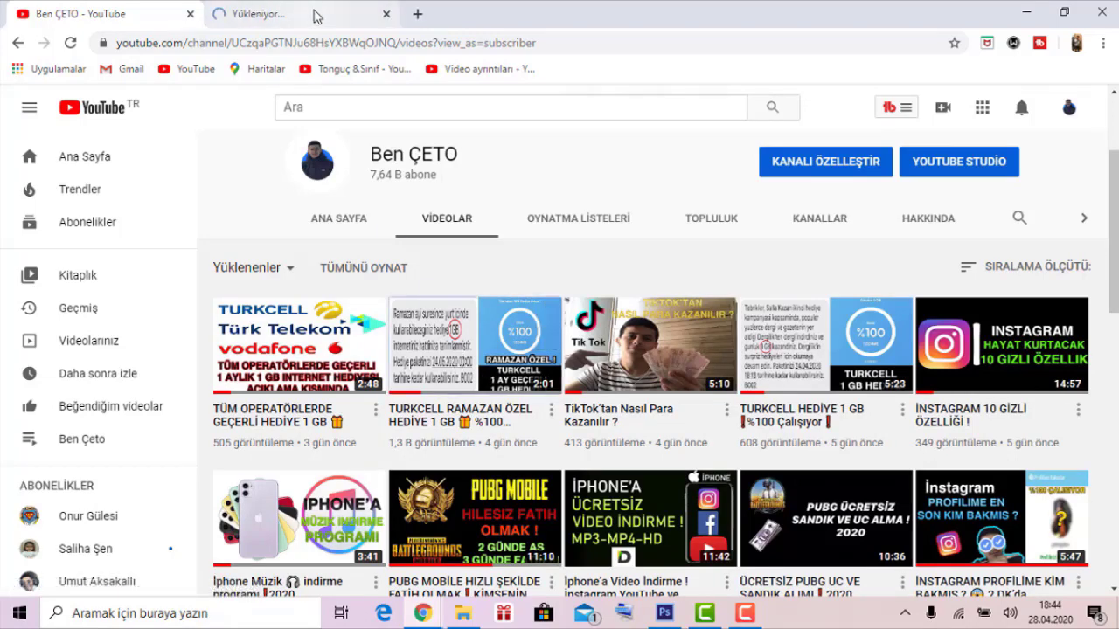
{"action": "key", "text": "ctrl+Tab"}
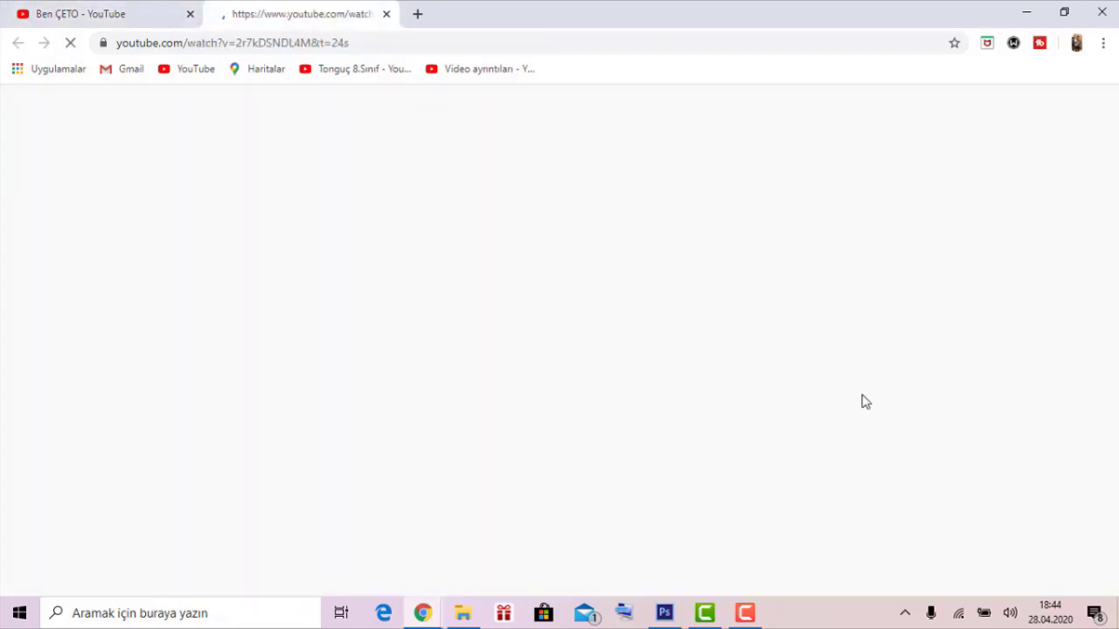
{"action": "key", "text": "ctrl+w"}
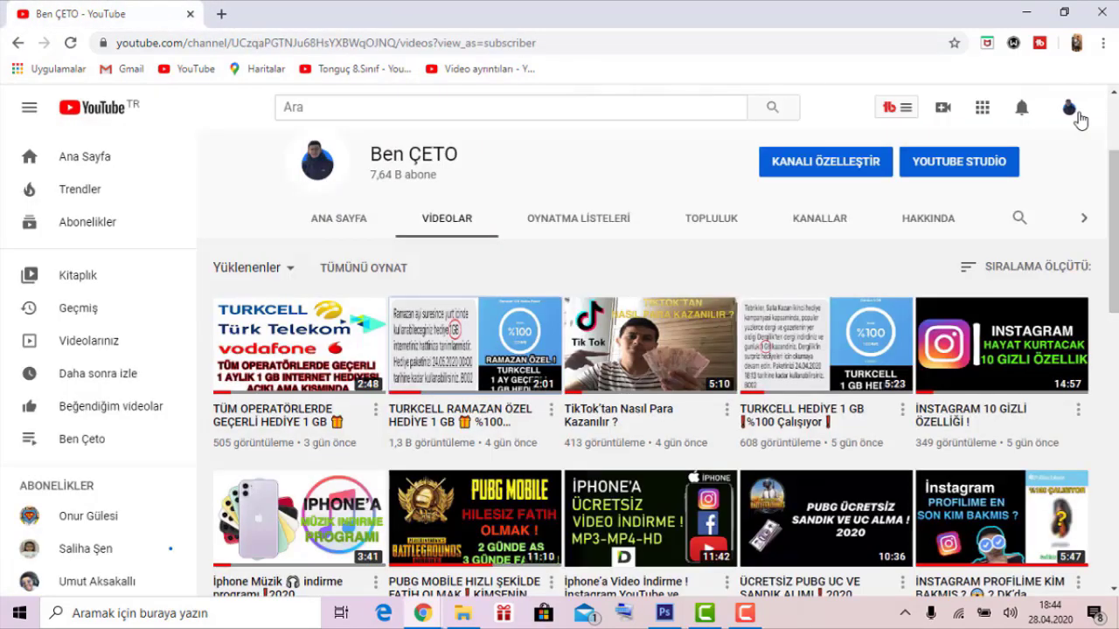
Open YouTube Studio's Kanal kontrol paneli in a new tab from the account menu.
{"action": "left_click", "coordinate": [1078, 115]}
{"action": "left_click", "coordinate": [991, 170]}
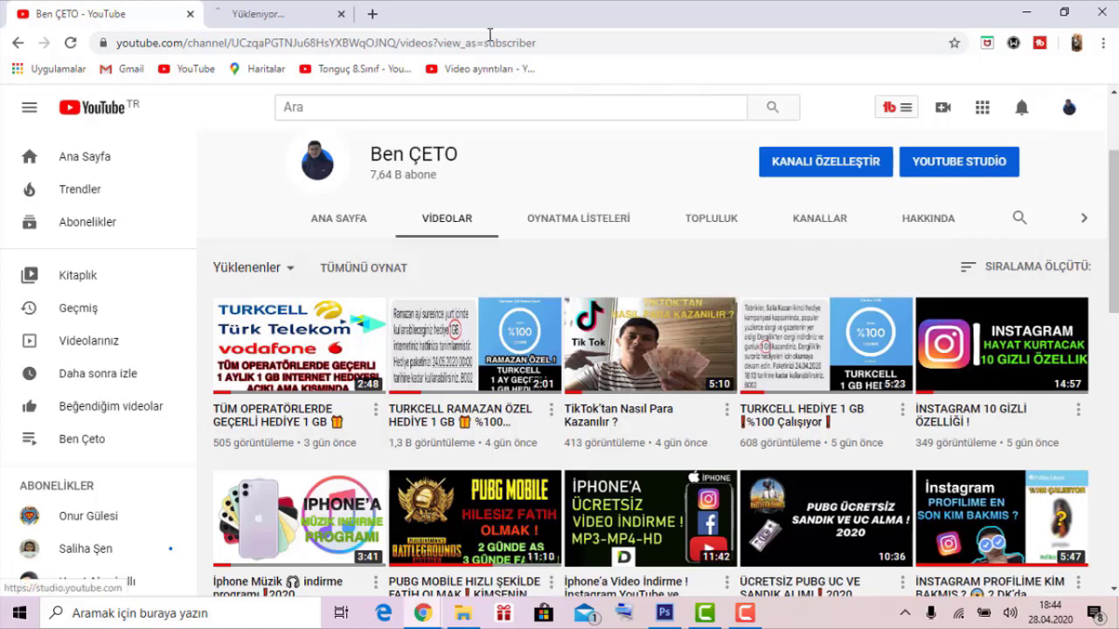
{"action": "left_click", "coordinate": [330, 10]}
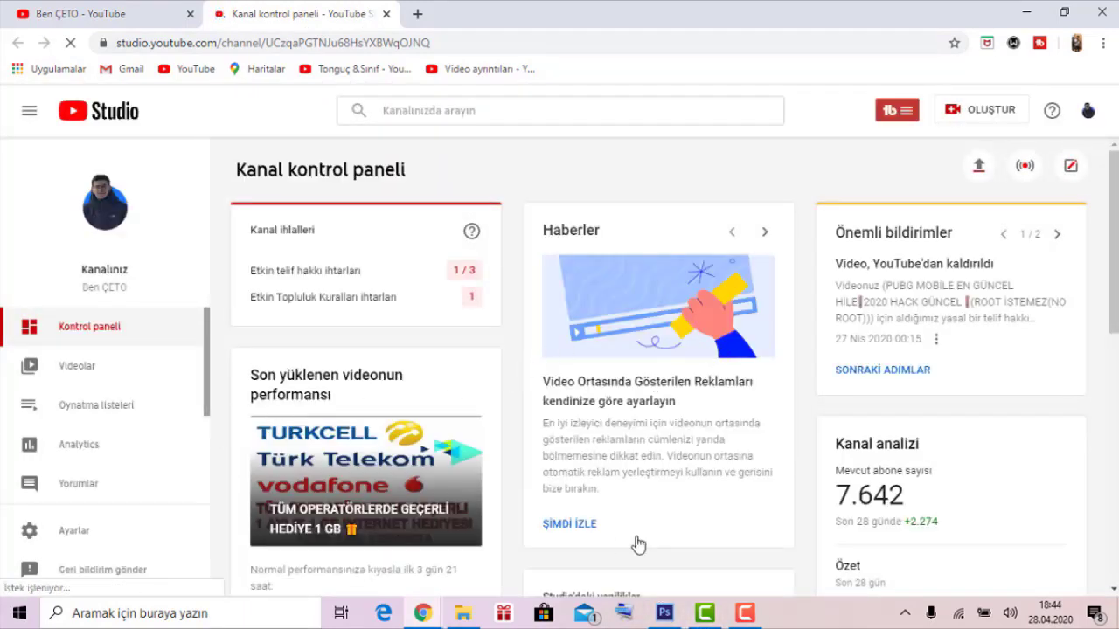
Open Studio's Videolar list and scroll through the channel's uploads.
{"action": "left_click", "coordinate": [159, 372]}
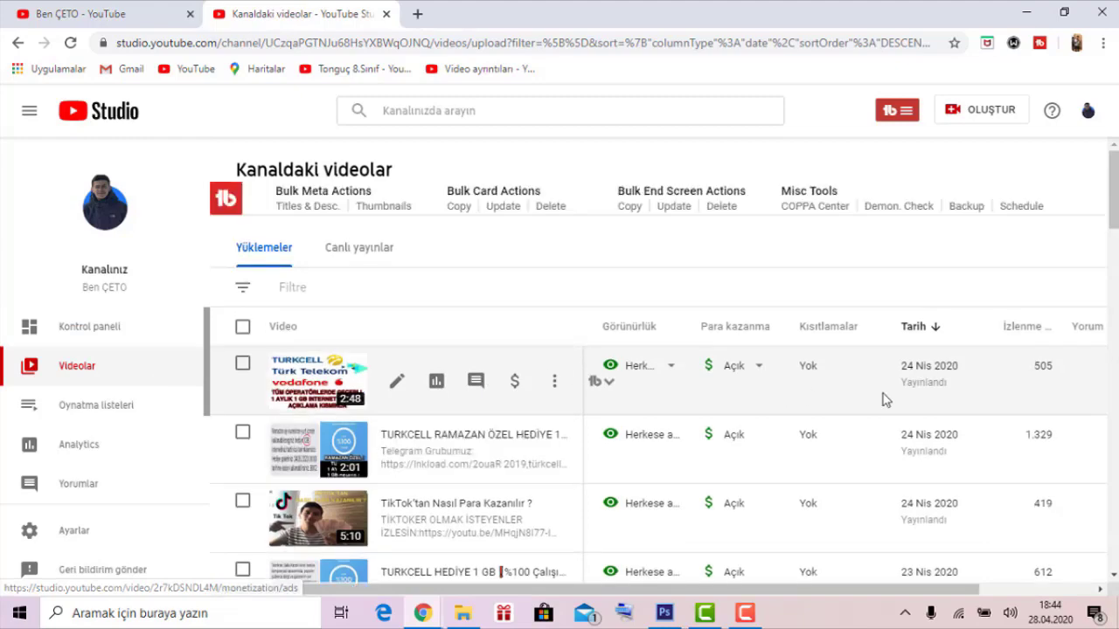
{"action": "scroll", "coordinate": [531, 429], "scroll_direction": "down", "scroll_amount": 2}
{"action": "scroll", "coordinate": [376, 472], "scroll_direction": "down", "scroll_amount": 2}
{"action": "scroll", "coordinate": [371, 477], "scroll_direction": "down", "scroll_amount": 1}
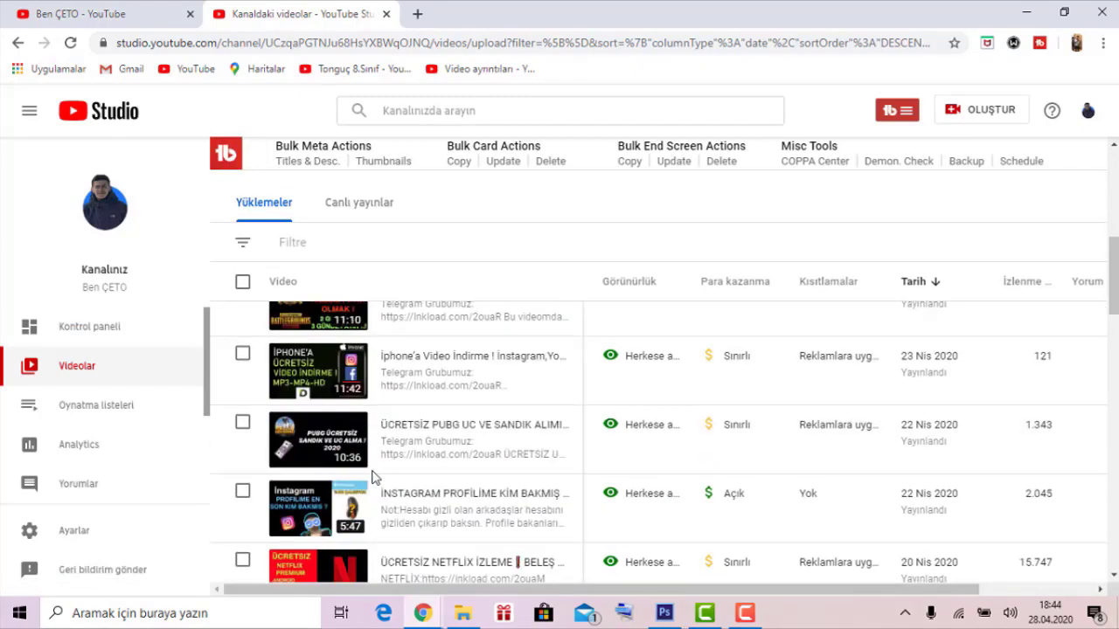
{"action": "scroll", "coordinate": [371, 476], "scroll_direction": "down", "scroll_amount": 3}
{"action": "scroll", "coordinate": [369, 481], "scroll_direction": "down", "scroll_amount": 2}
{"action": "scroll", "coordinate": [367, 485], "scroll_direction": "down", "scroll_amount": 2}
{"action": "scroll", "coordinate": [363, 494], "scroll_direction": "down", "scroll_amount": 2}
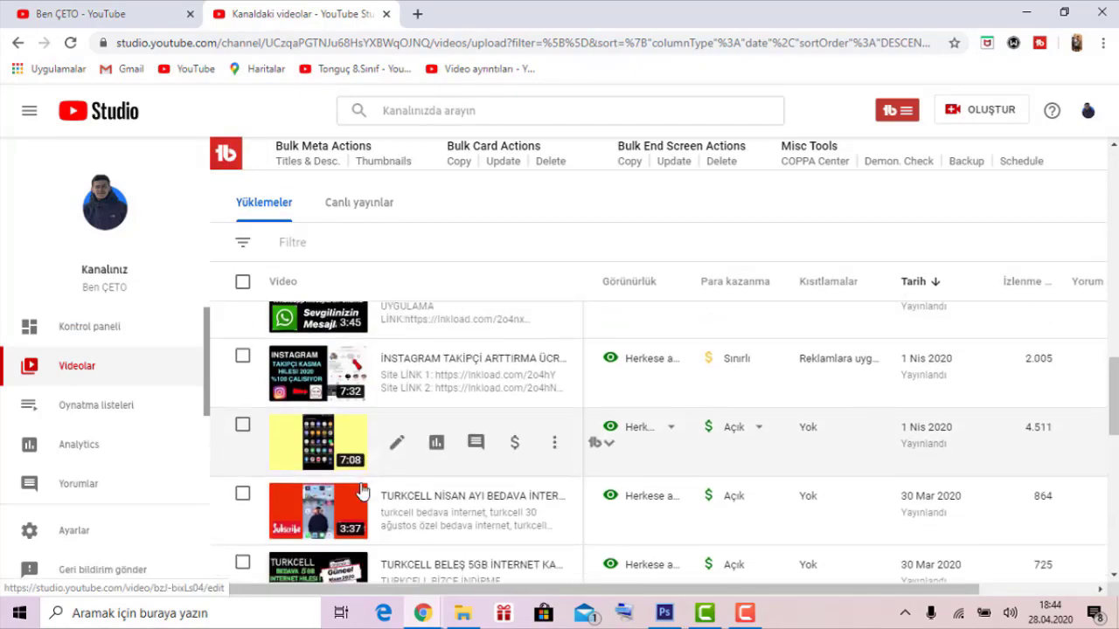
{"action": "scroll", "coordinate": [362, 490], "scroll_direction": "down", "scroll_amount": 3}
{"action": "scroll", "coordinate": [358, 476], "scroll_direction": "down", "scroll_amount": 3}
{"action": "scroll", "coordinate": [354, 437], "scroll_direction": "down", "scroll_amount": 1}
{"action": "scroll", "coordinate": [336, 382], "scroll_direction": "up", "scroll_amount": 1}
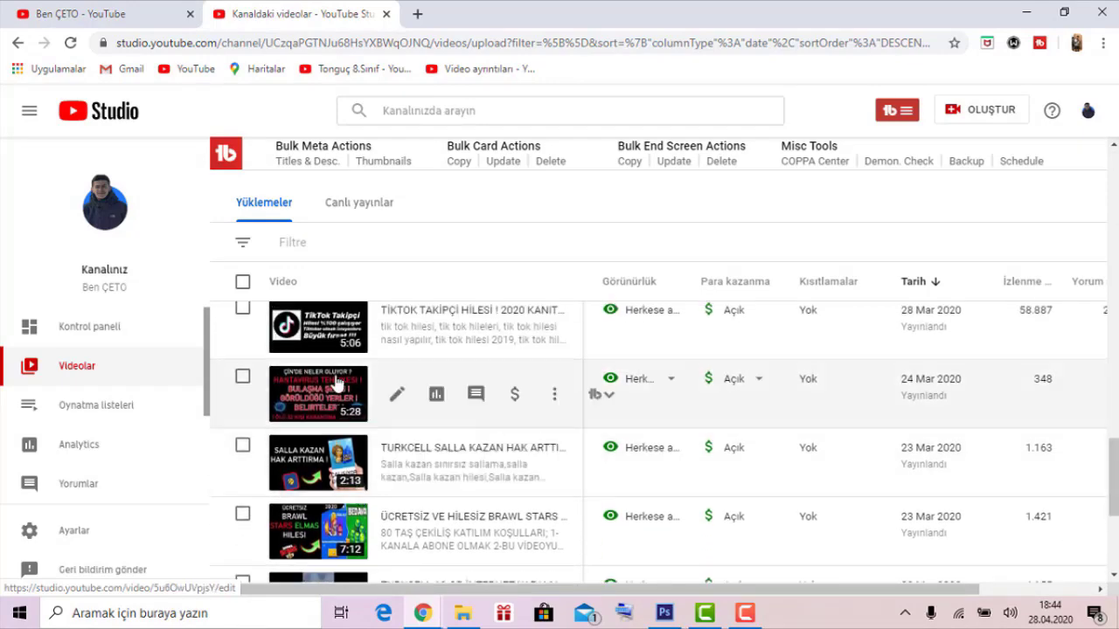
{"action": "scroll", "coordinate": [324, 367], "scroll_direction": "up", "scroll_amount": 1}
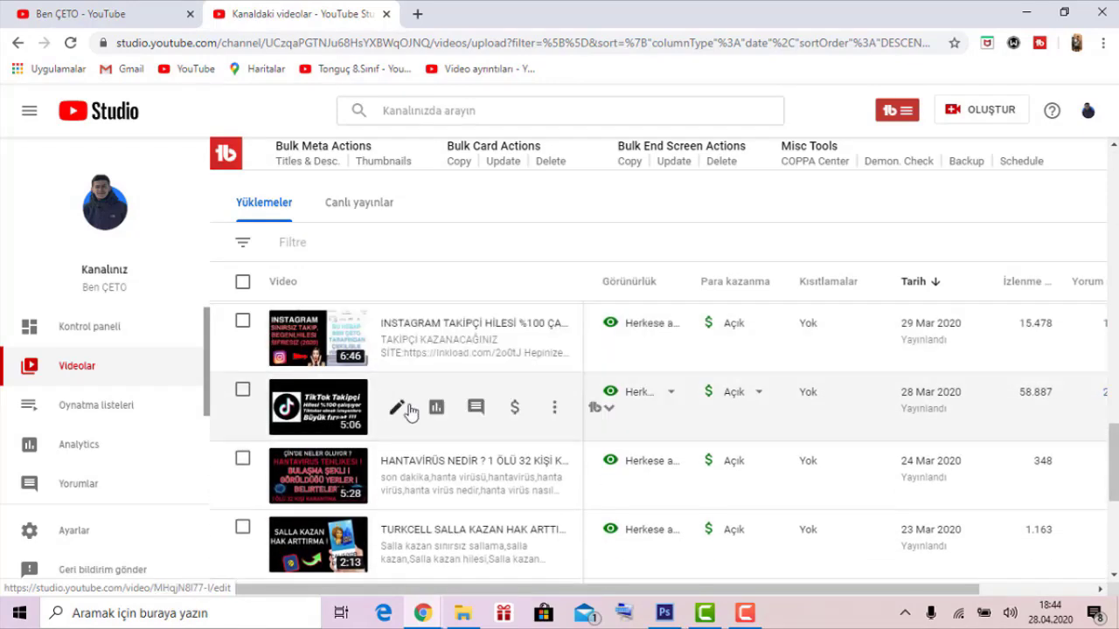
Sort the list by Tarih, then by İzlenme with most-viewed first.
{"action": "left_click", "coordinate": [912, 282]}
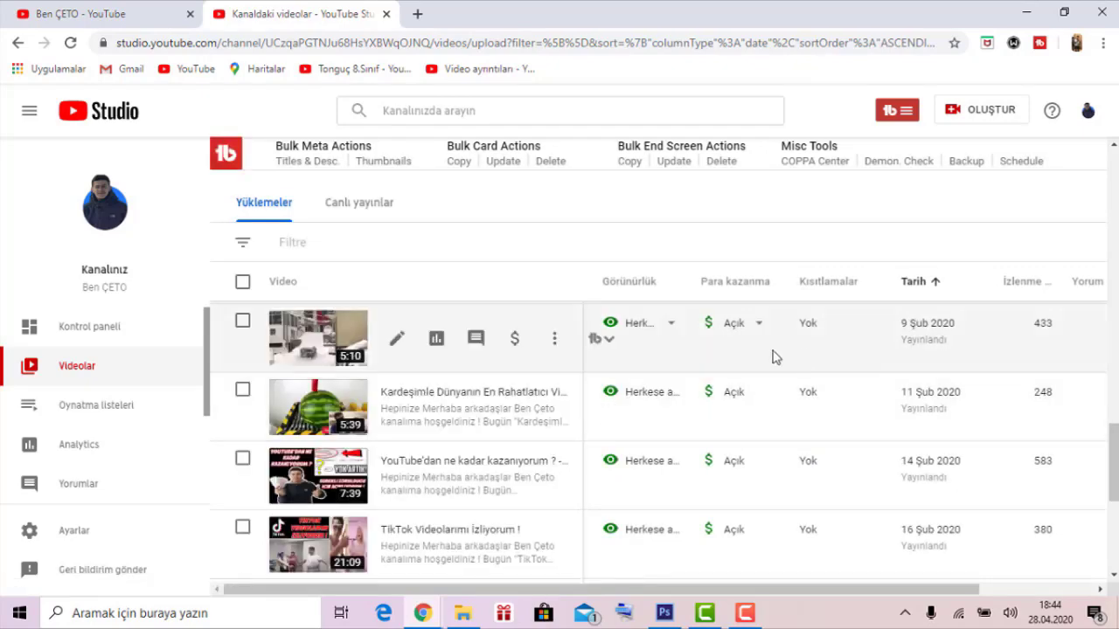
{"action": "scroll", "coordinate": [665, 407], "scroll_direction": "up", "scroll_amount": 2}
{"action": "scroll", "coordinate": [665, 407], "scroll_direction": "up", "scroll_amount": 5}
{"action": "scroll", "coordinate": [664, 408], "scroll_direction": "up", "scroll_amount": 3}
{"action": "scroll", "coordinate": [664, 408], "scroll_direction": "up", "scroll_amount": 4}
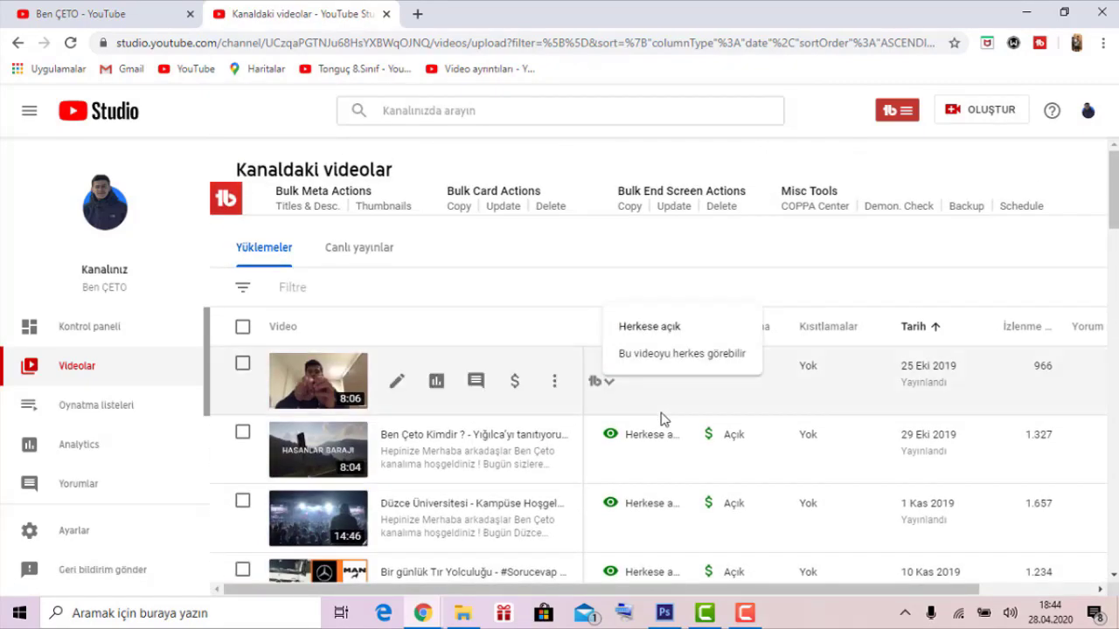
{"action": "left_click", "coordinate": [1030, 335]}
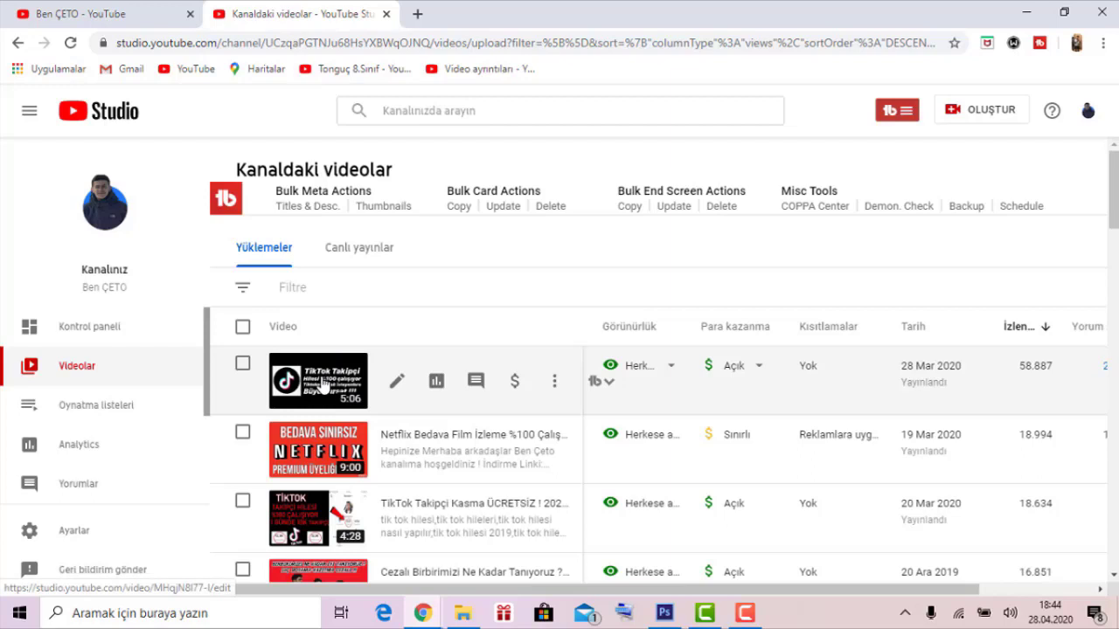
Open the top video's details page in a background tab and check it loads.
{"action": "middle_click", "coordinate": [323, 387]}
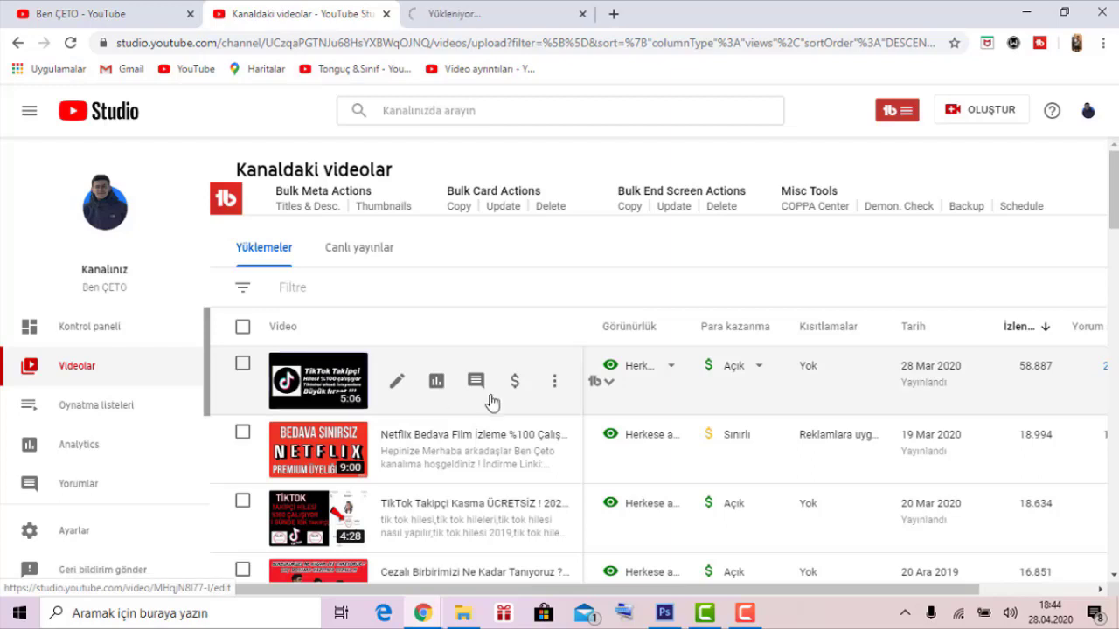
{"action": "left_click", "coordinate": [499, 14]}
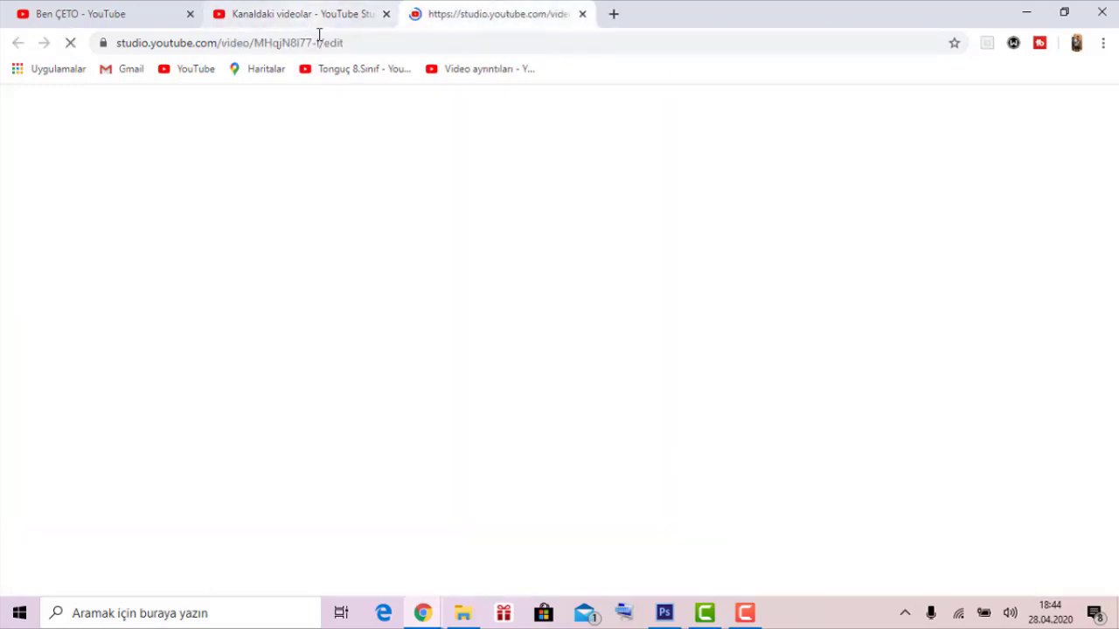
{"action": "left_click", "coordinate": [356, 9]}
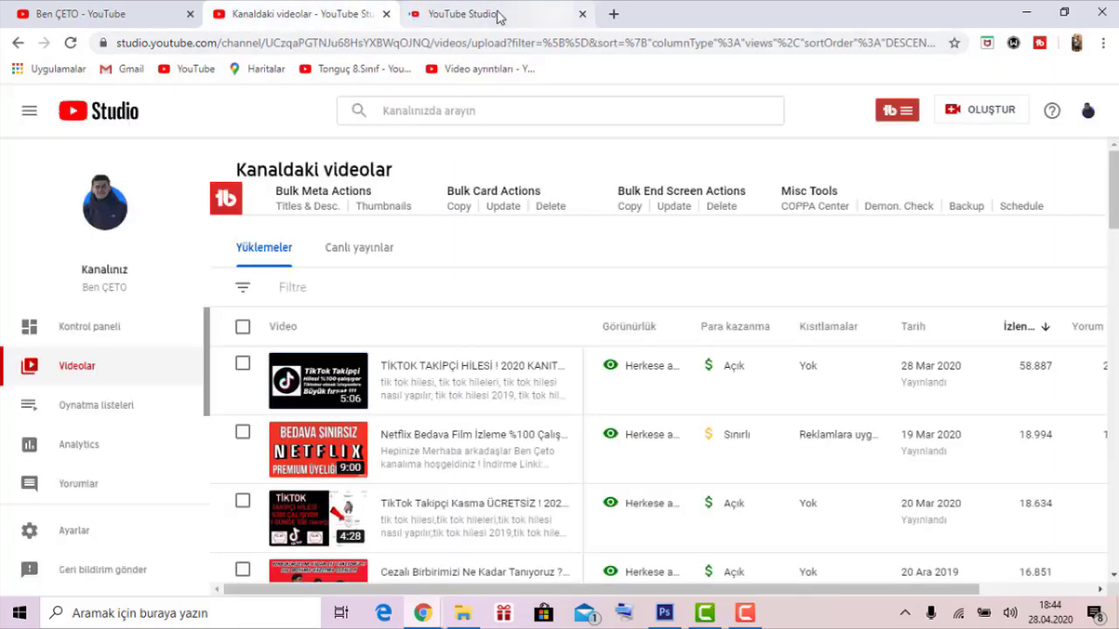
{"action": "left_click", "coordinate": [507, 13]}
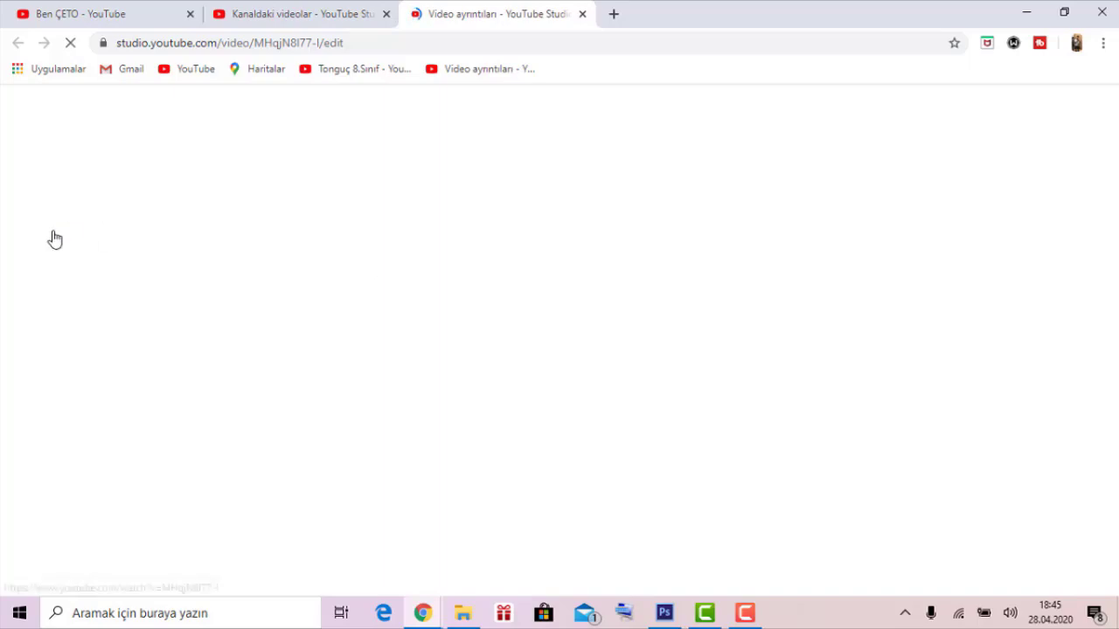
{"action": "left_click", "coordinate": [315, 7]}
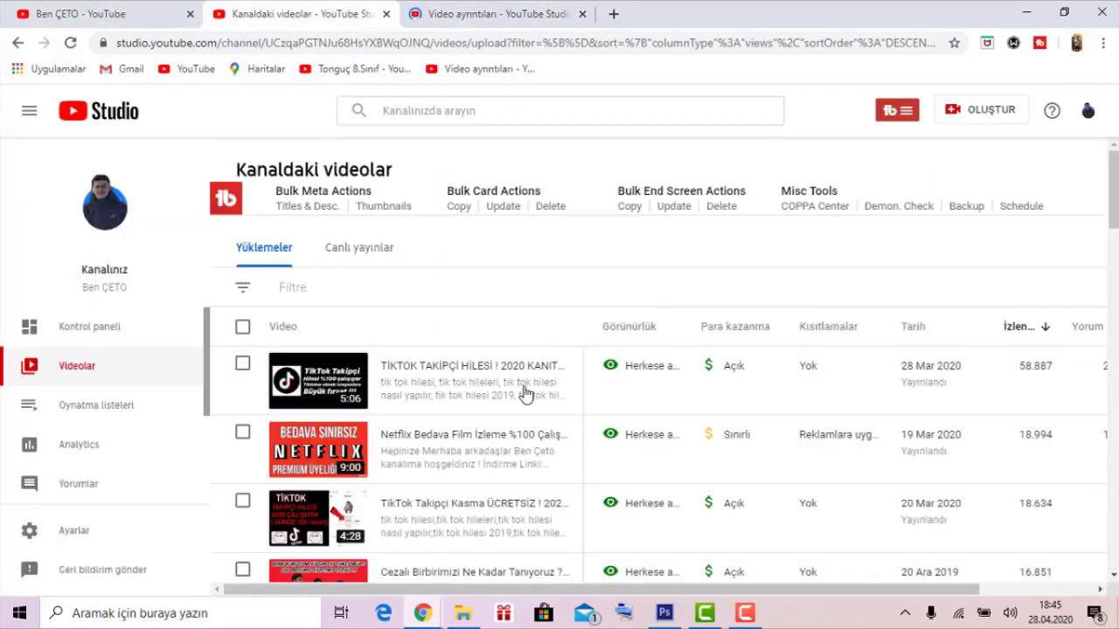
Open the yellow-thumbnail video's edit page in a new tab.
{"action": "scroll", "coordinate": [524, 392], "scroll_direction": "down", "scroll_amount": 2}
{"action": "scroll", "coordinate": [569, 429], "scroll_direction": "down", "scroll_amount": 3}
{"action": "scroll", "coordinate": [494, 358], "scroll_direction": "down", "scroll_amount": 2}
{"action": "scroll", "coordinate": [534, 381], "scroll_direction": "down", "scroll_amount": 1}
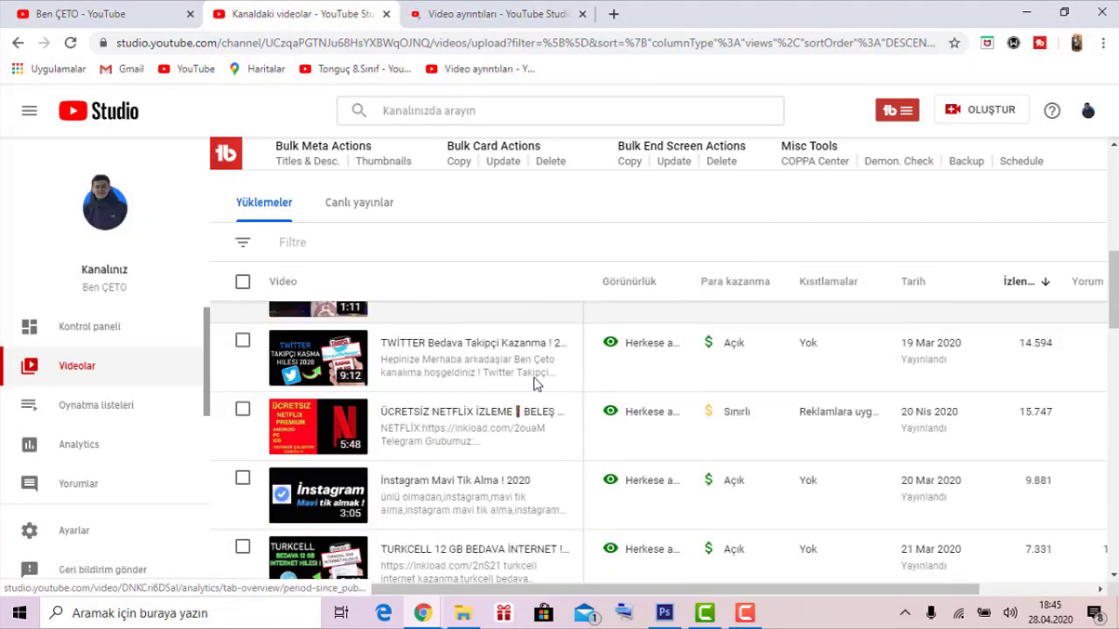
{"action": "scroll", "coordinate": [524, 394], "scroll_direction": "up", "scroll_amount": 3}
{"action": "scroll", "coordinate": [491, 422], "scroll_direction": "up", "scroll_amount": 5}
{"action": "scroll", "coordinate": [492, 422], "scroll_direction": "down", "scroll_amount": 3}
{"action": "scroll", "coordinate": [490, 419], "scroll_direction": "down", "scroll_amount": 3}
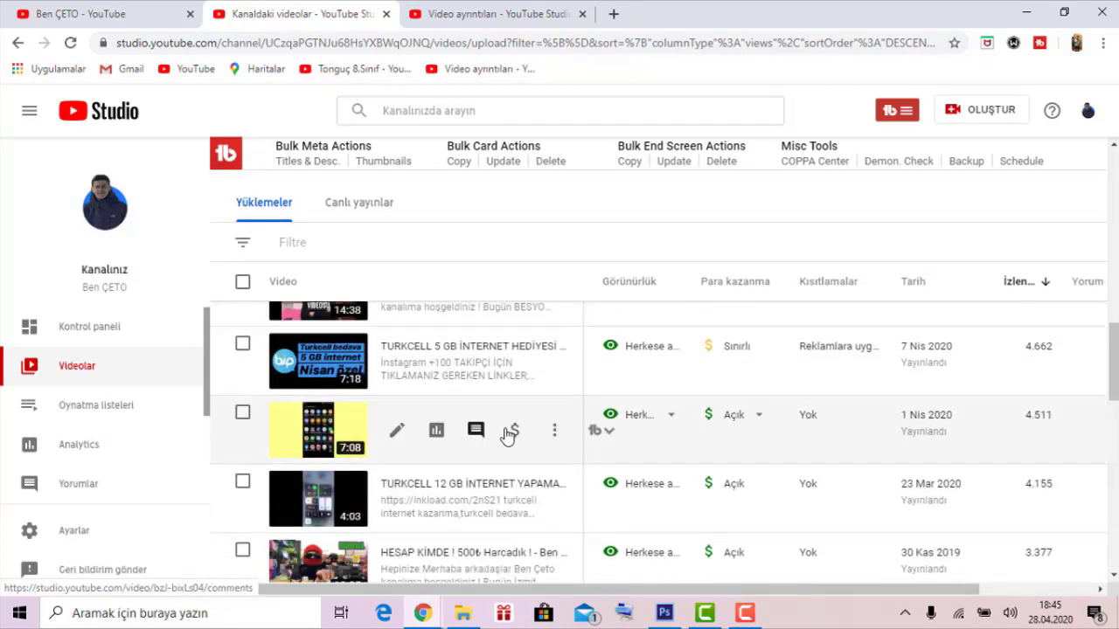
{"action": "scroll", "coordinate": [502, 433], "scroll_direction": "down", "scroll_amount": 3}
{"action": "scroll", "coordinate": [509, 441], "scroll_direction": "down", "scroll_amount": 2}
{"action": "scroll", "coordinate": [509, 441], "scroll_direction": "down", "scroll_amount": 3}
{"action": "scroll", "coordinate": [507, 442], "scroll_direction": "down", "scroll_amount": 1}
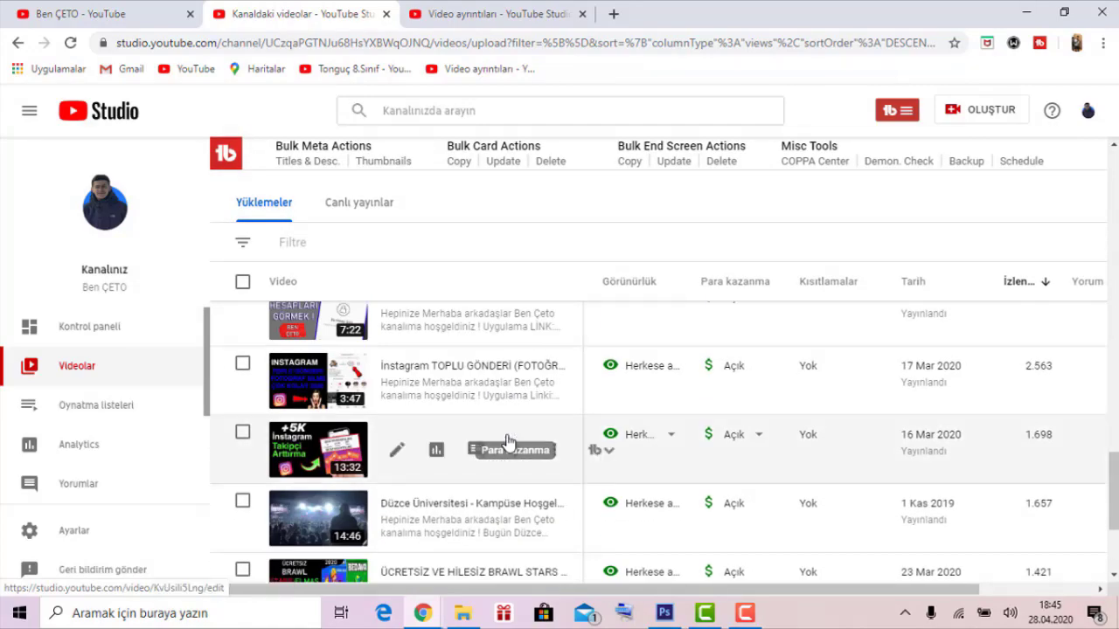
{"action": "scroll", "coordinate": [507, 443], "scroll_direction": "up", "scroll_amount": 3}
{"action": "scroll", "coordinate": [498, 439], "scroll_direction": "up", "scroll_amount": 3}
{"action": "scroll", "coordinate": [494, 437], "scroll_direction": "up", "scroll_amount": 3}
{"action": "scroll", "coordinate": [495, 440], "scroll_direction": "up", "scroll_amount": 2}
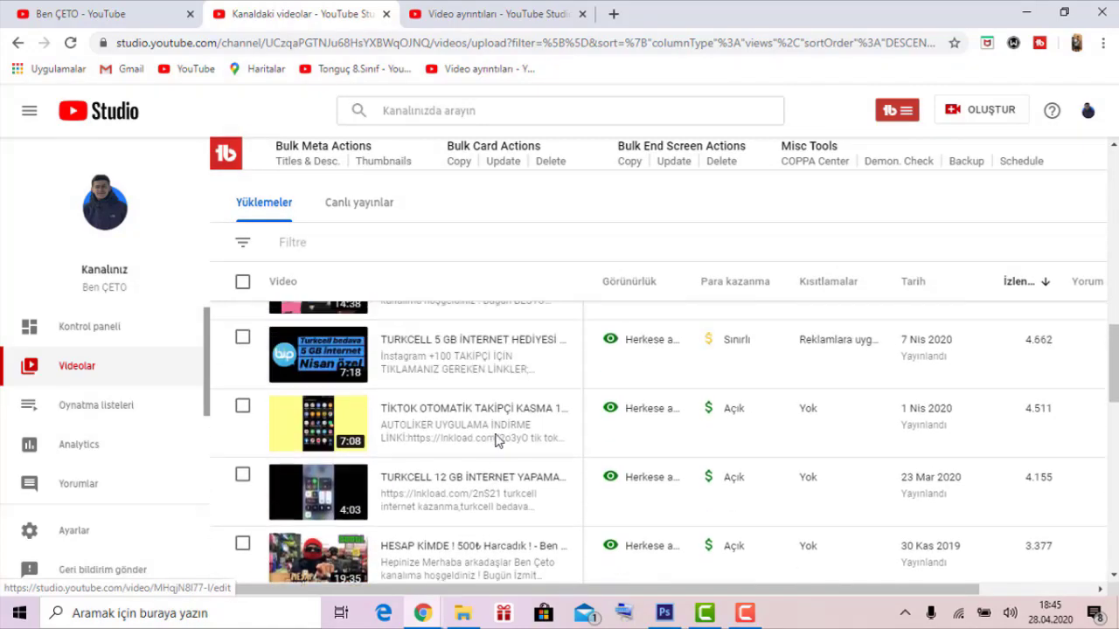
{"action": "scroll", "coordinate": [498, 441], "scroll_direction": "up", "scroll_amount": 1}
{"action": "scroll", "coordinate": [513, 465], "scroll_direction": "down", "scroll_amount": 1}
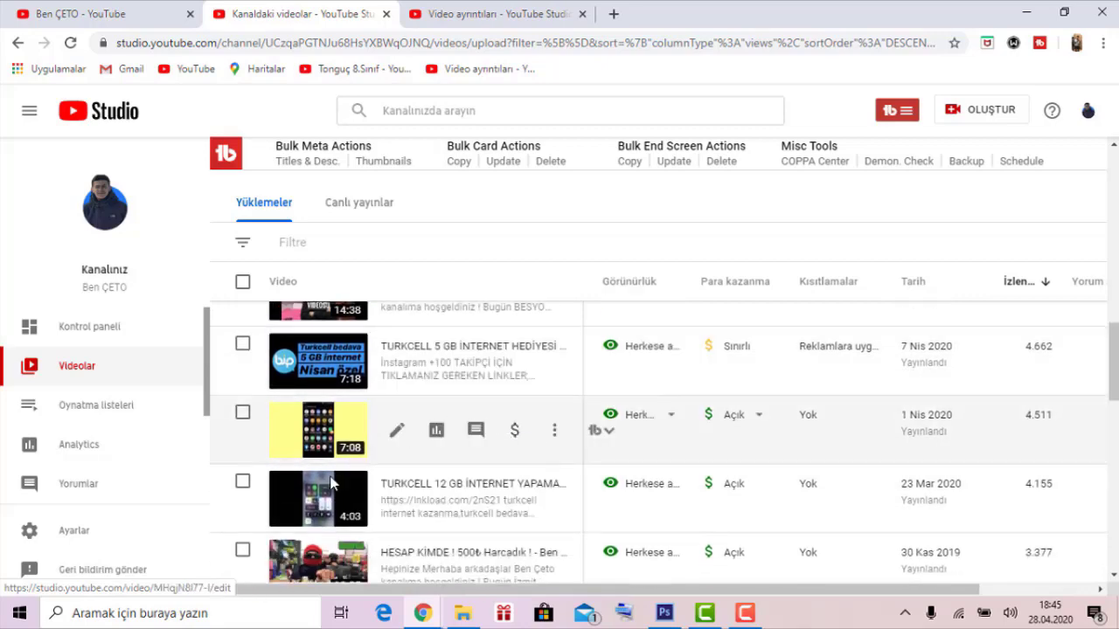
{"action": "middle_click", "coordinate": [318, 432]}
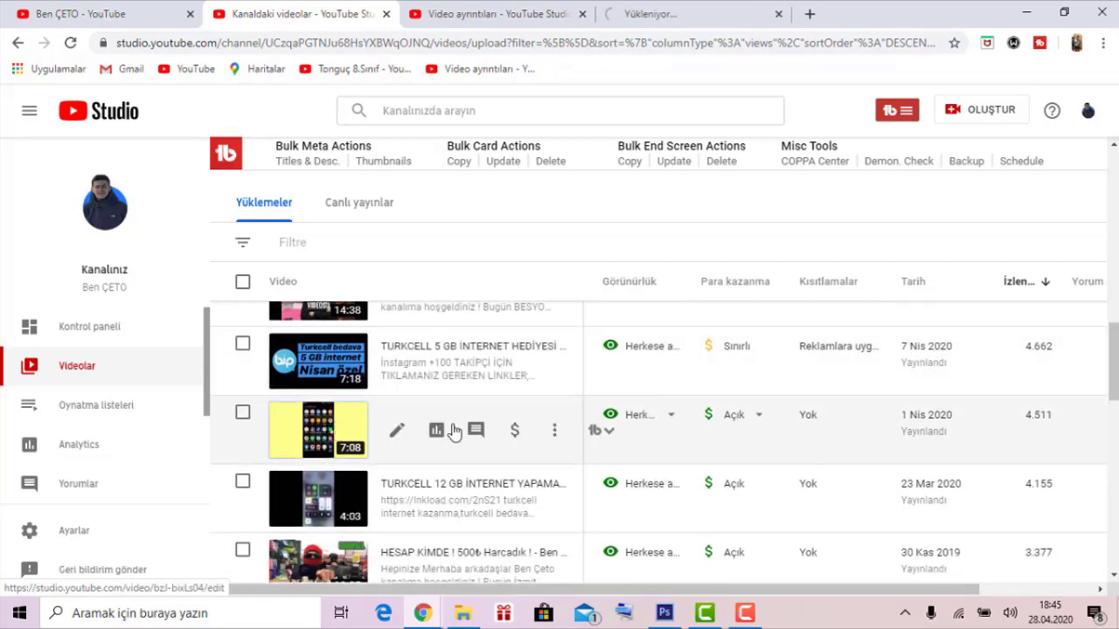
Open the TikTok Takipçi Kasma video's edit page in a new tab.
{"action": "scroll", "coordinate": [455, 431], "scroll_direction": "up", "scroll_amount": 1}
{"action": "scroll", "coordinate": [463, 430], "scroll_direction": "up", "scroll_amount": 1}
{"action": "scroll", "coordinate": [464, 430], "scroll_direction": "up", "scroll_amount": 3}
{"action": "scroll", "coordinate": [463, 430], "scroll_direction": "up", "scroll_amount": 1}
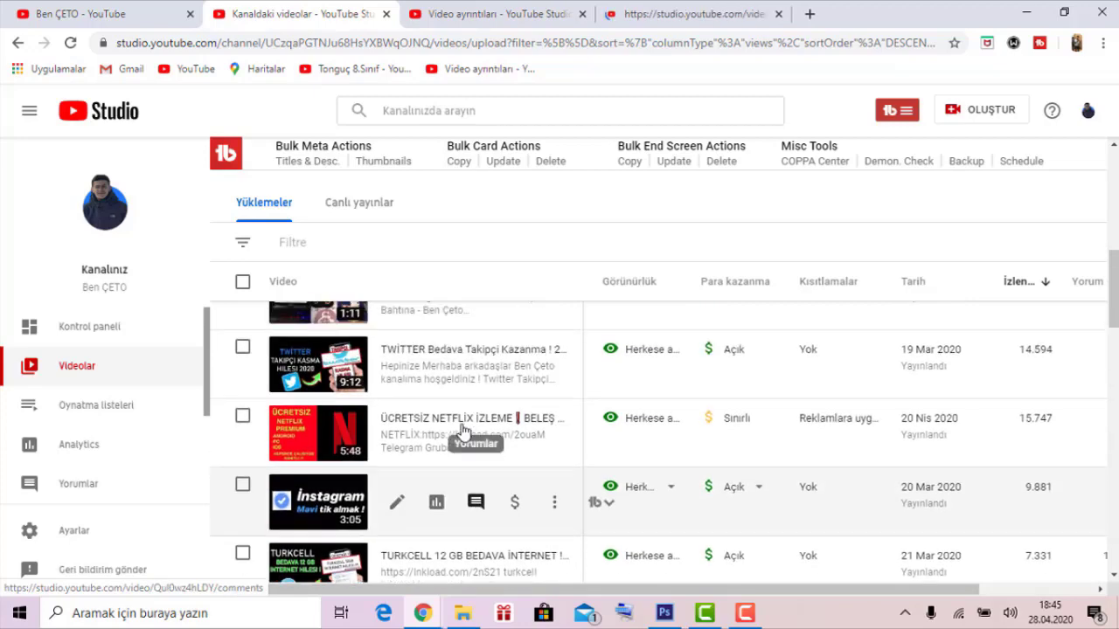
{"action": "scroll", "coordinate": [464, 430], "scroll_direction": "up", "scroll_amount": 2}
{"action": "scroll", "coordinate": [463, 430], "scroll_direction": "up", "scroll_amount": 1}
{"action": "scroll", "coordinate": [463, 430], "scroll_direction": "up", "scroll_amount": 1}
{"action": "scroll", "coordinate": [463, 430], "scroll_direction": "up", "scroll_amount": 2}
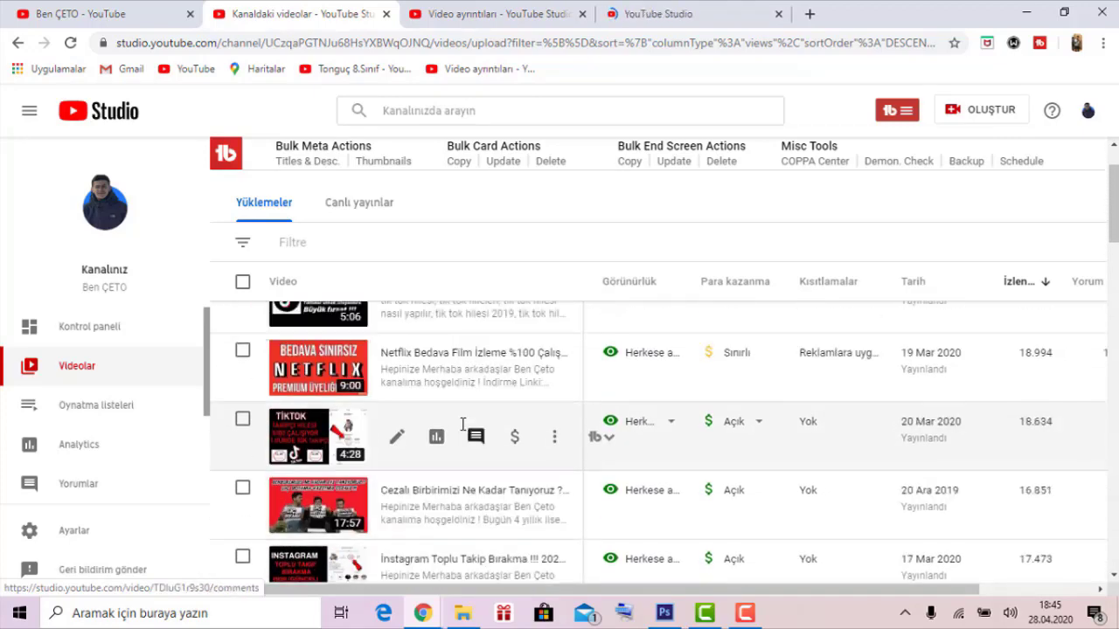
{"action": "middle_click", "coordinate": [339, 446]}
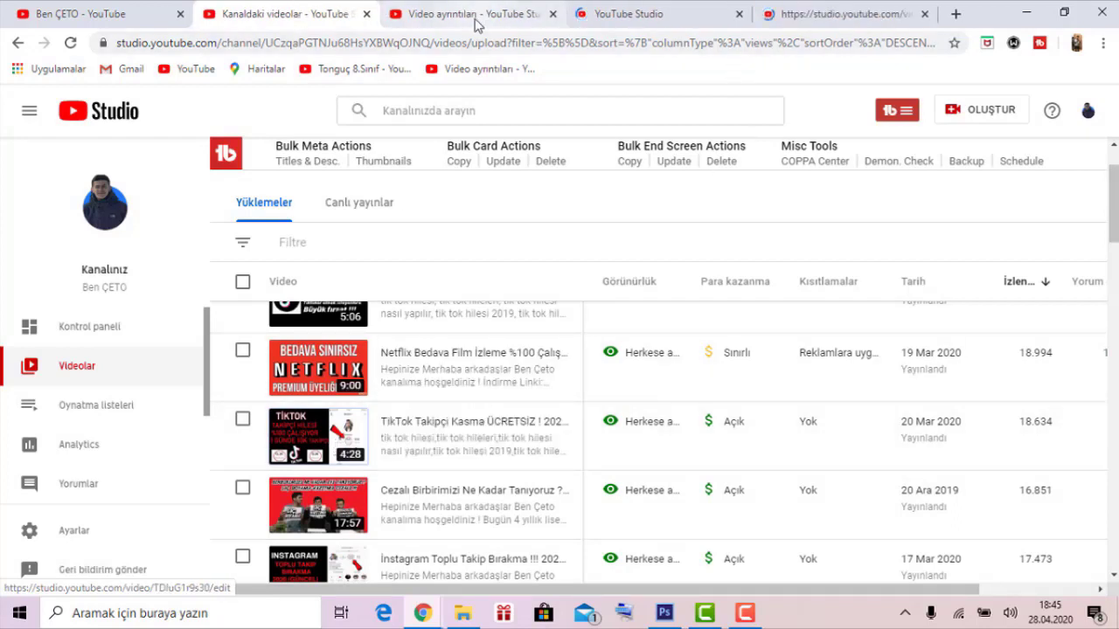
Scroll the TikTok Takipçi Hilesi video's details from its description down to the Etiketler tags.
{"action": "left_click", "coordinate": [600, 19]}
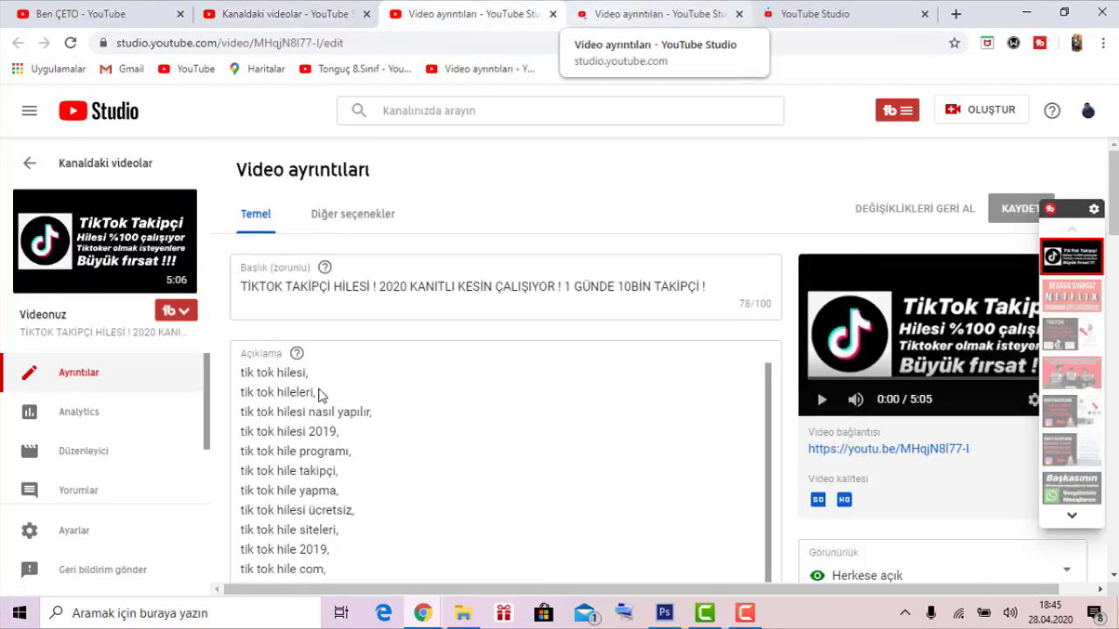
{"action": "scroll", "coordinate": [349, 407], "scroll_direction": "down", "scroll_amount": 2}
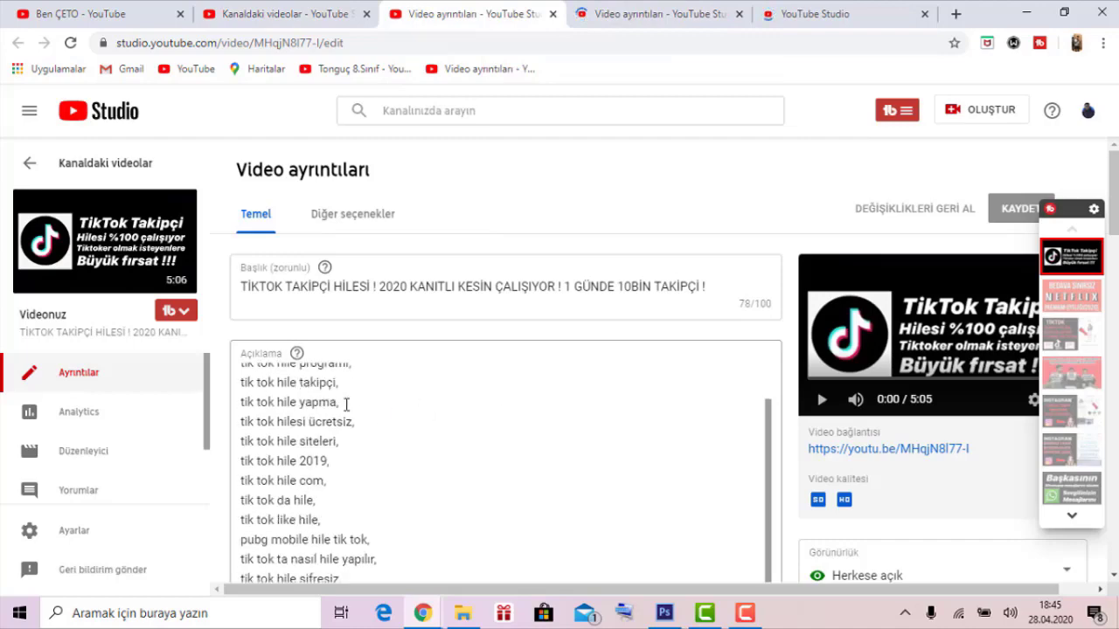
{"action": "scroll", "coordinate": [349, 406], "scroll_direction": "down", "scroll_amount": 5}
{"action": "scroll", "coordinate": [861, 292], "scroll_direction": "down", "scroll_amount": 2}
{"action": "scroll", "coordinate": [862, 292], "scroll_direction": "down", "scroll_amount": 5}
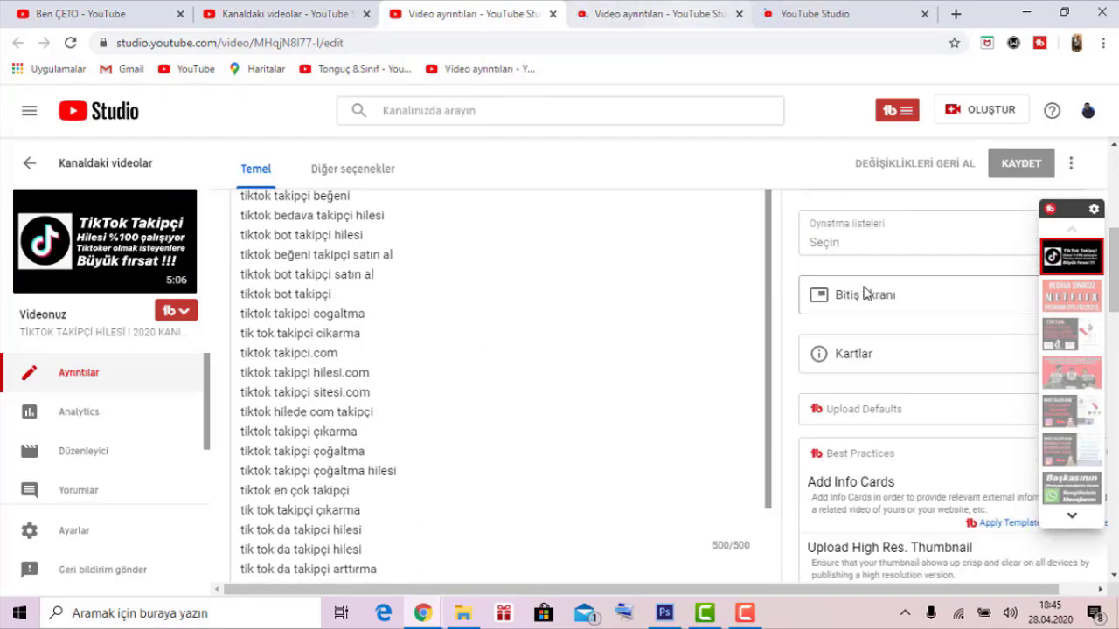
{"action": "scroll", "coordinate": [861, 292], "scroll_direction": "down", "scroll_amount": 5}
{"action": "scroll", "coordinate": [512, 370], "scroll_direction": "down", "scroll_amount": 1}
{"action": "scroll", "coordinate": [512, 370], "scroll_direction": "down", "scroll_amount": 2}
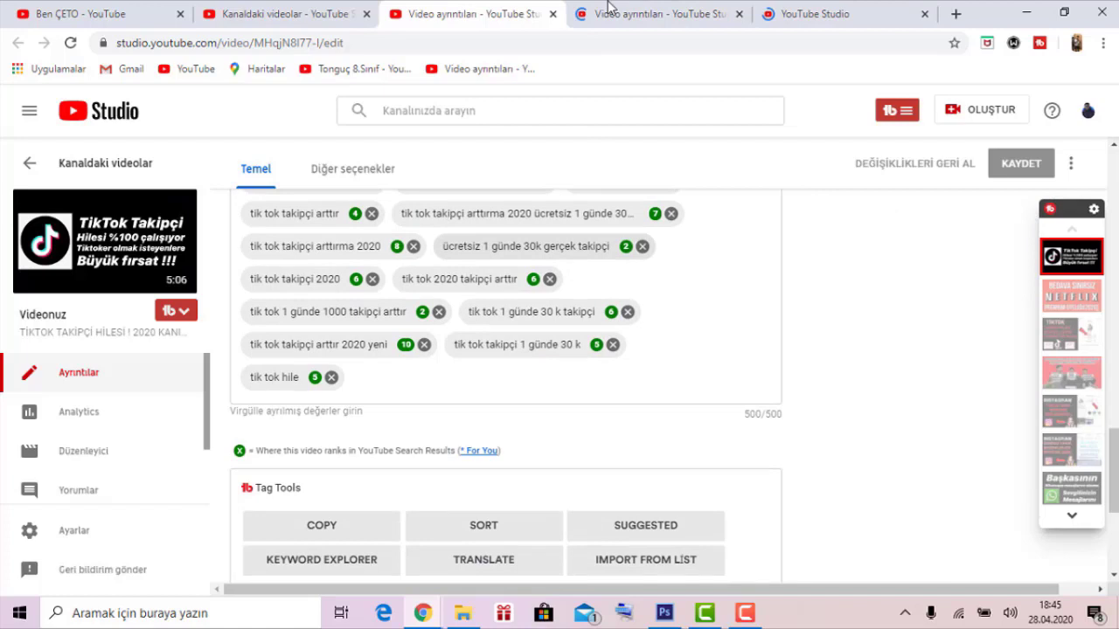
{"action": "left_click", "coordinate": [609, 12]}
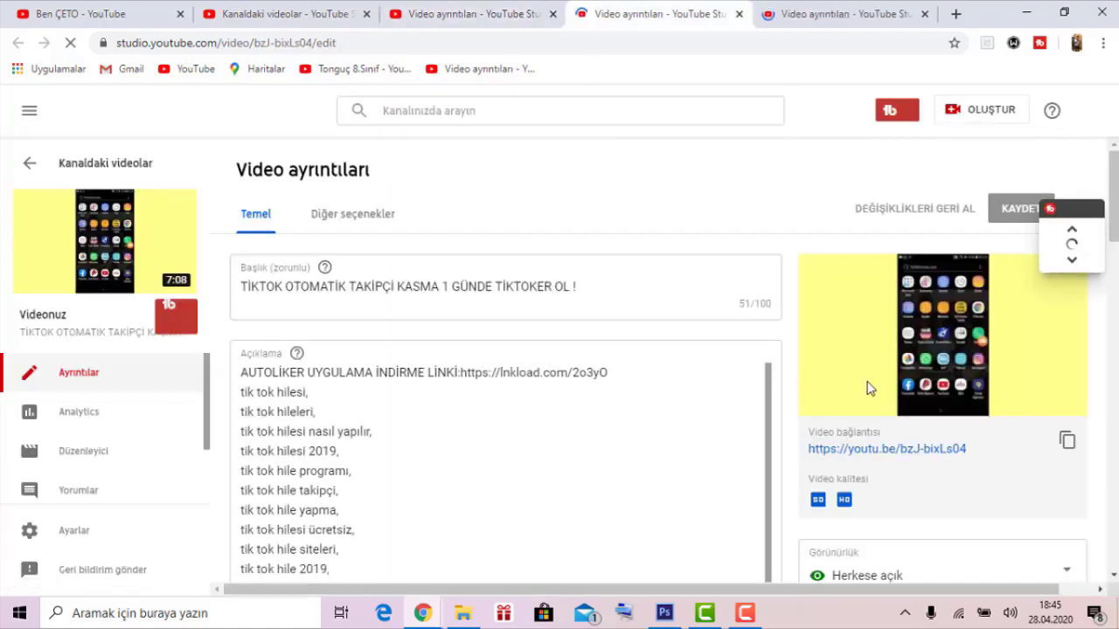
Scroll to the TİKTOK OTOMATİK video's 500/500-character tag list ending with 'tik tok hile'.
{"action": "scroll", "coordinate": [720, 395], "scroll_direction": "down", "scroll_amount": 3}
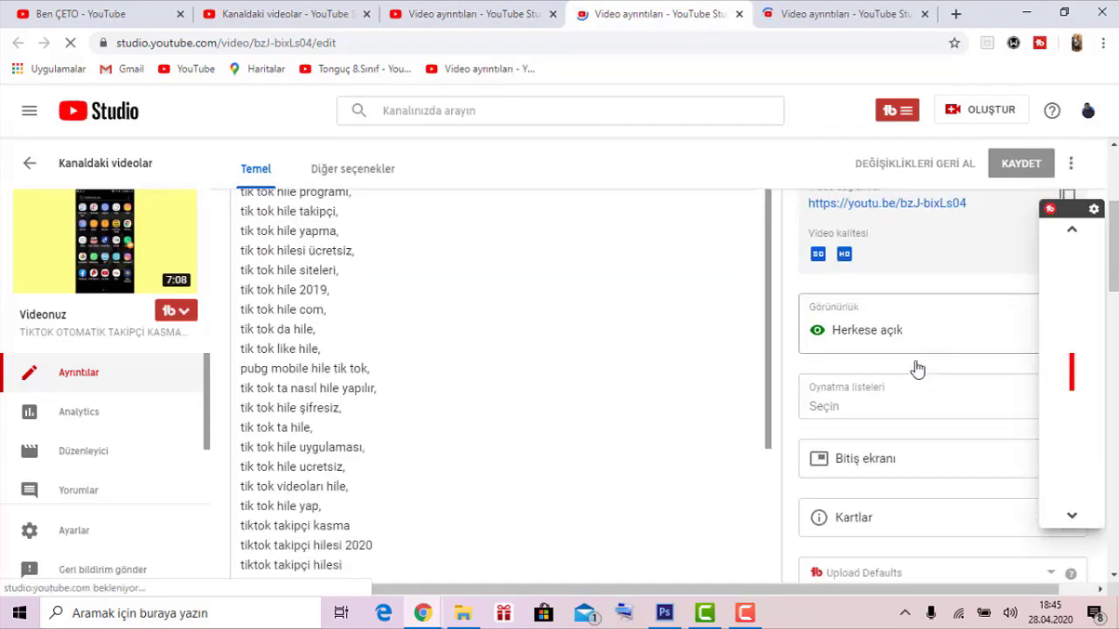
{"action": "scroll", "coordinate": [915, 367], "scroll_direction": "down", "scroll_amount": 2}
{"action": "scroll", "coordinate": [915, 367], "scroll_direction": "down", "scroll_amount": 3}
{"action": "scroll", "coordinate": [915, 368], "scroll_direction": "down", "scroll_amount": 2}
{"action": "scroll", "coordinate": [915, 369], "scroll_direction": "down", "scroll_amount": 5}
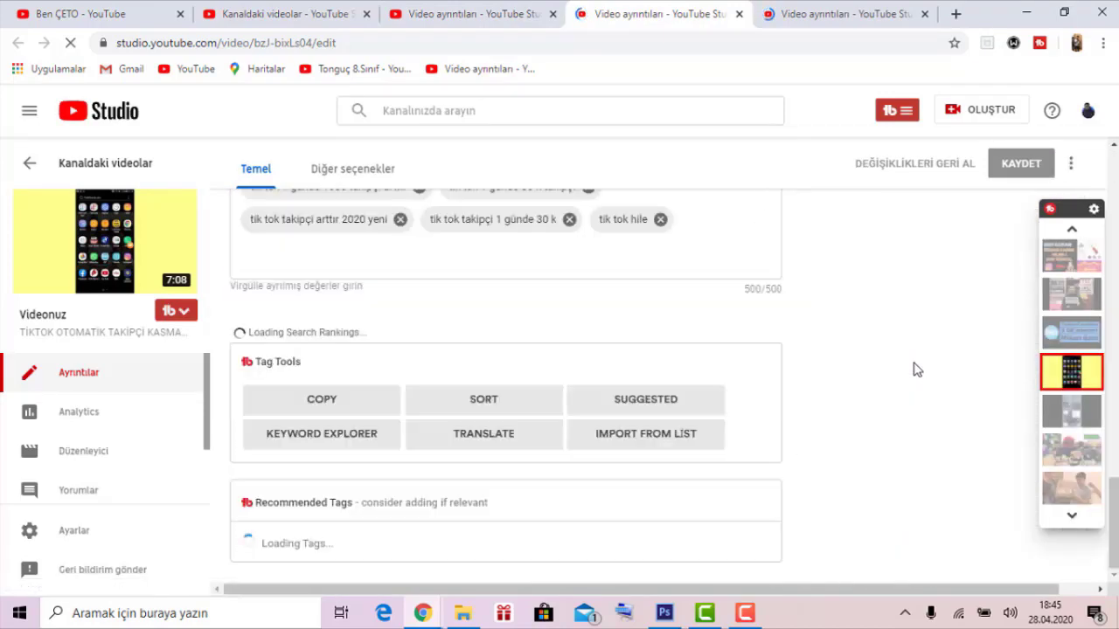
{"action": "scroll", "coordinate": [739, 361], "scroll_direction": "up", "scroll_amount": 1}
{"action": "scroll", "coordinate": [719, 364], "scroll_direction": "up", "scroll_amount": 1}
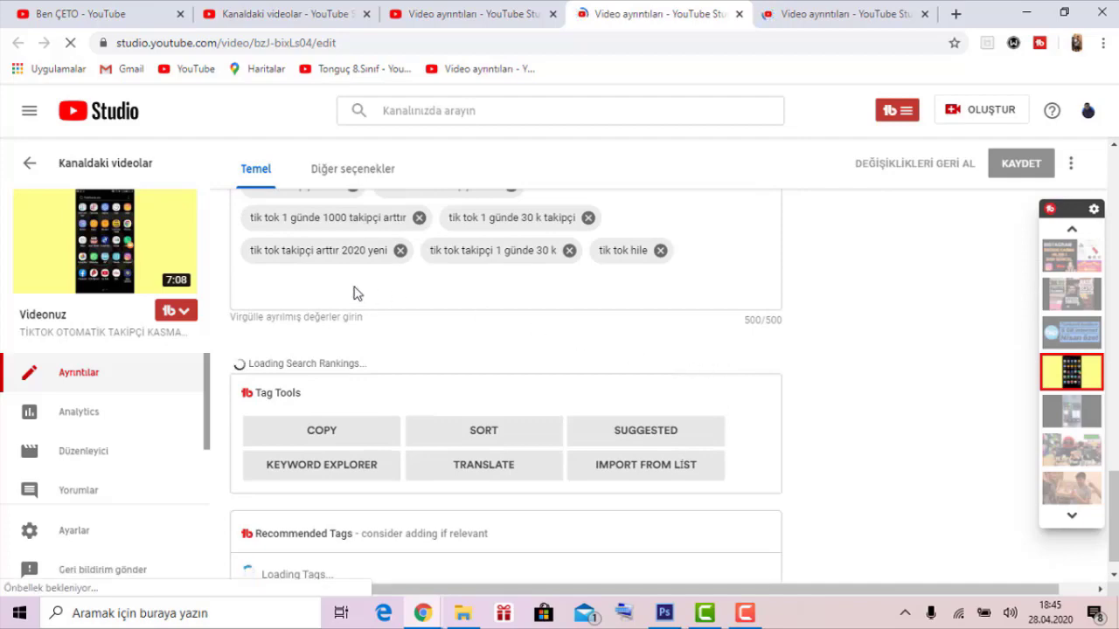
Review the TikTok Takipçi Kasma ÜCRETSİZ video's tags and use IMPORT FROM LIST.
{"action": "left_click", "coordinate": [854, 14]}
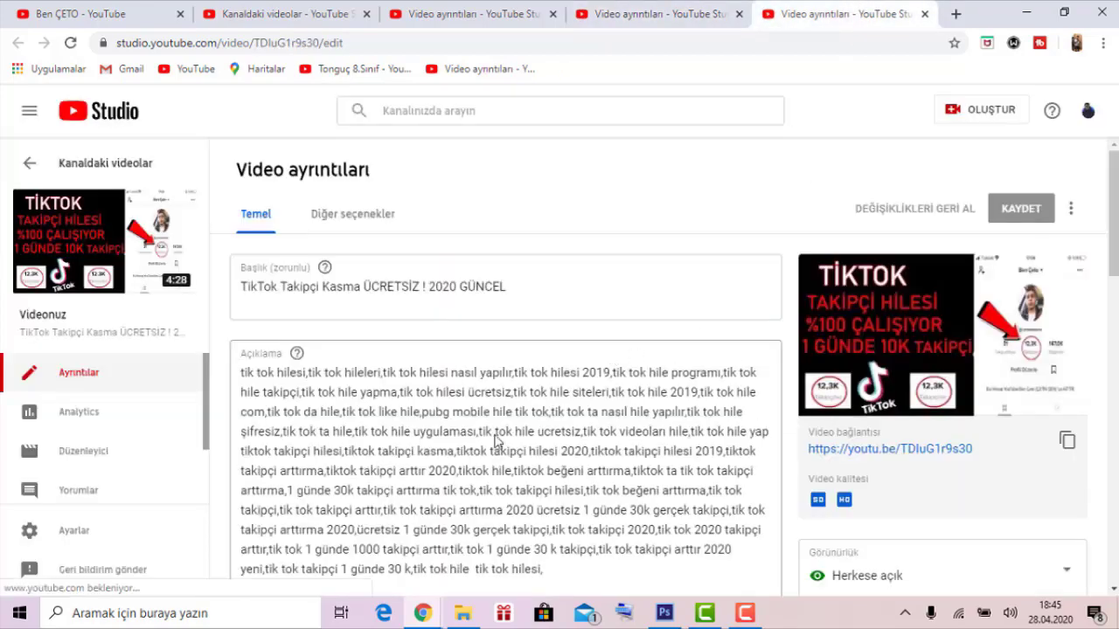
{"action": "scroll", "coordinate": [559, 445], "scroll_direction": "down", "scroll_amount": 1}
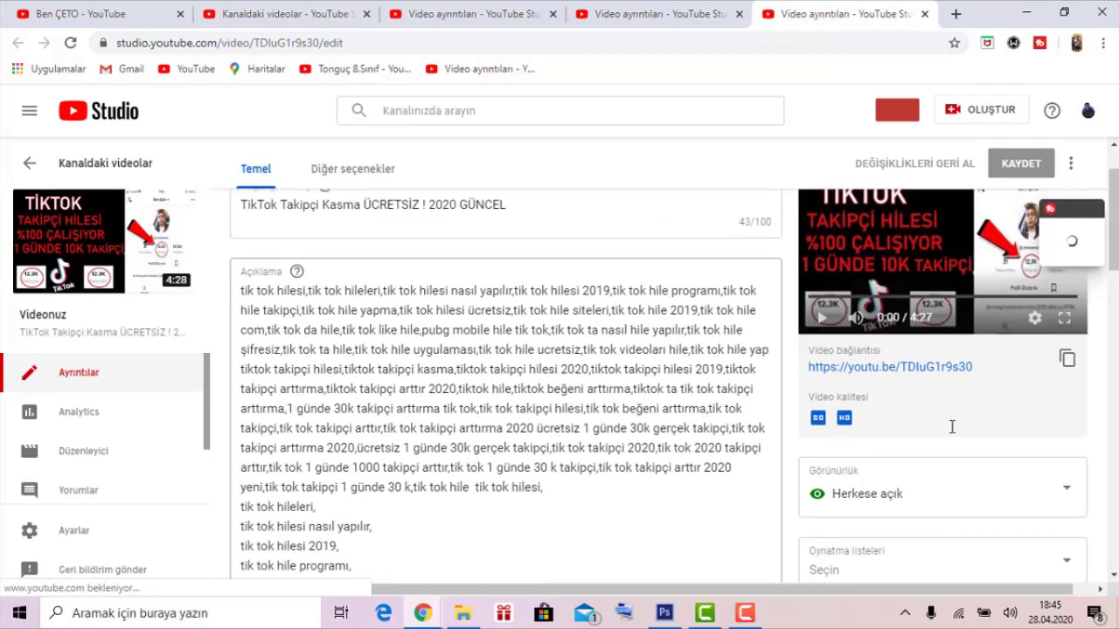
{"action": "scroll", "coordinate": [950, 429], "scroll_direction": "down", "scroll_amount": 3}
{"action": "scroll", "coordinate": [949, 429], "scroll_direction": "down", "scroll_amount": 3}
{"action": "scroll", "coordinate": [935, 432], "scroll_direction": "down", "scroll_amount": 3}
{"action": "scroll", "coordinate": [924, 437], "scroll_direction": "down", "scroll_amount": 3}
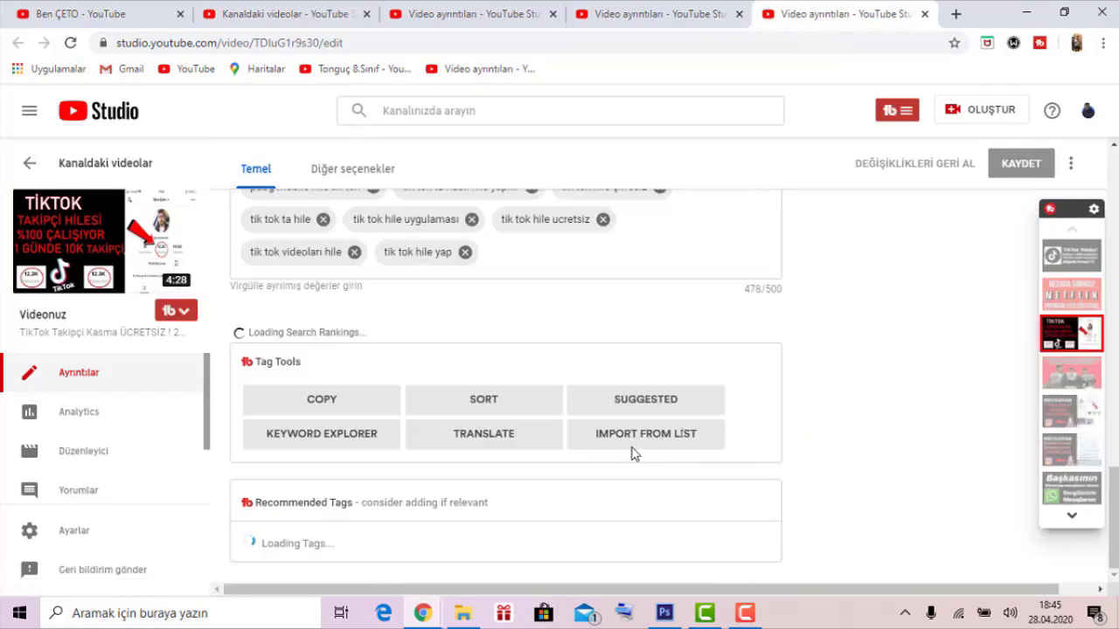
{"action": "left_click", "coordinate": [631, 445]}
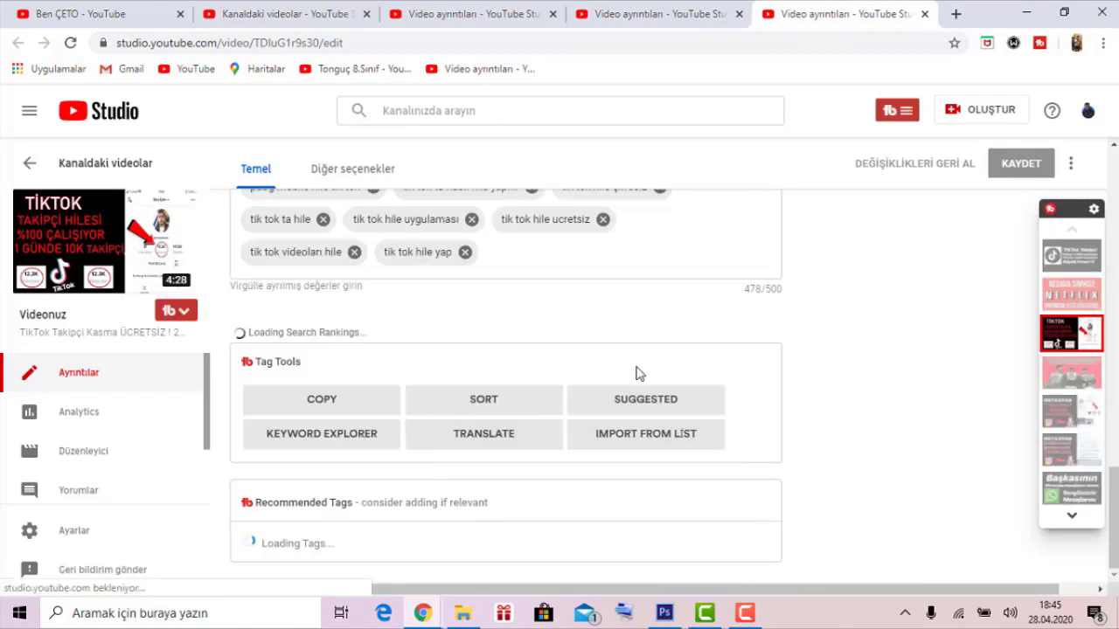
{"action": "scroll", "coordinate": [864, 315], "scroll_direction": "up", "scroll_amount": 2}
{"action": "scroll", "coordinate": [790, 453], "scroll_direction": "up", "scroll_amount": 1}
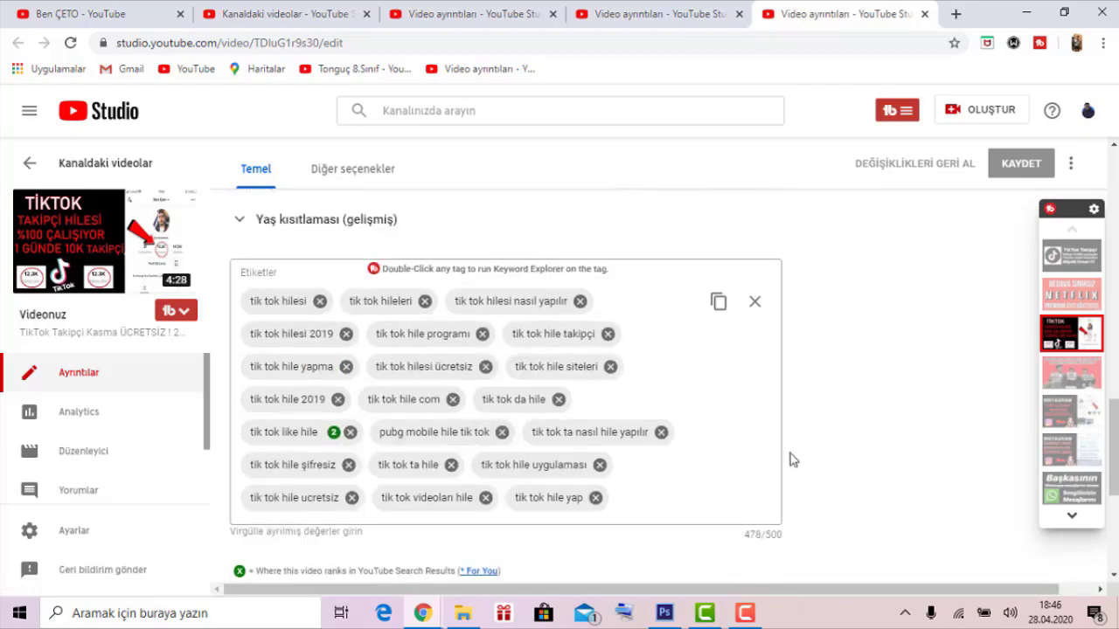
{"action": "scroll", "coordinate": [790, 454], "scroll_direction": "up", "scroll_amount": 1}
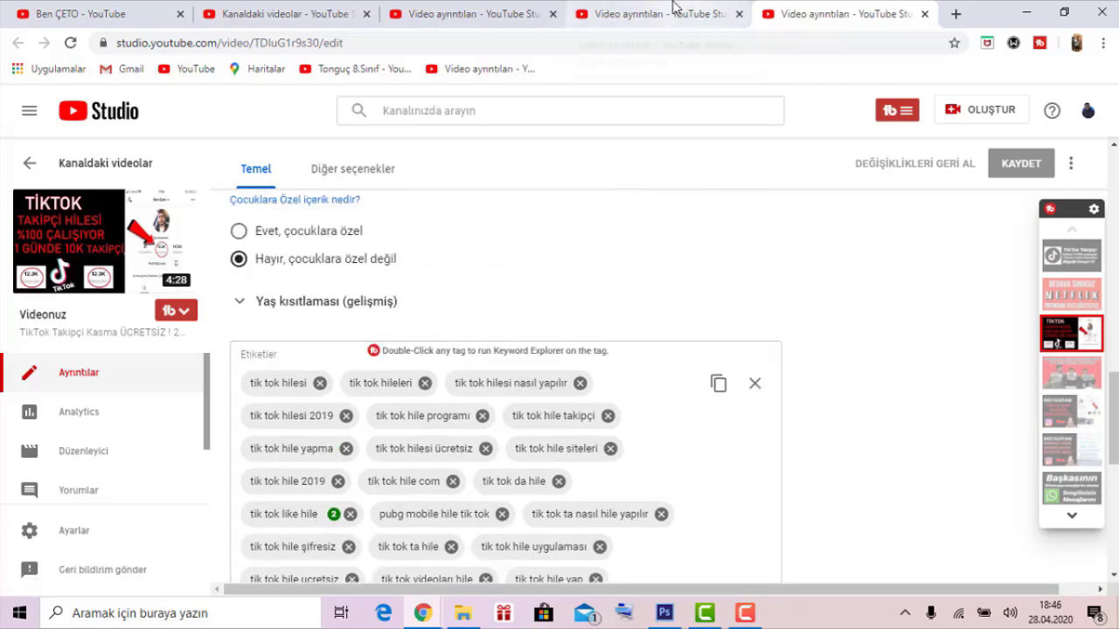
Glance at the other open video tabs, then rescroll the TikTok Takipçi Kasma details.
{"action": "left_click", "coordinate": [476, 9]}
{"action": "left_click", "coordinate": [655, 14]}
{"action": "left_click", "coordinate": [839, 14]}
{"action": "scroll", "coordinate": [546, 291], "scroll_direction": "up", "scroll_amount": 3}
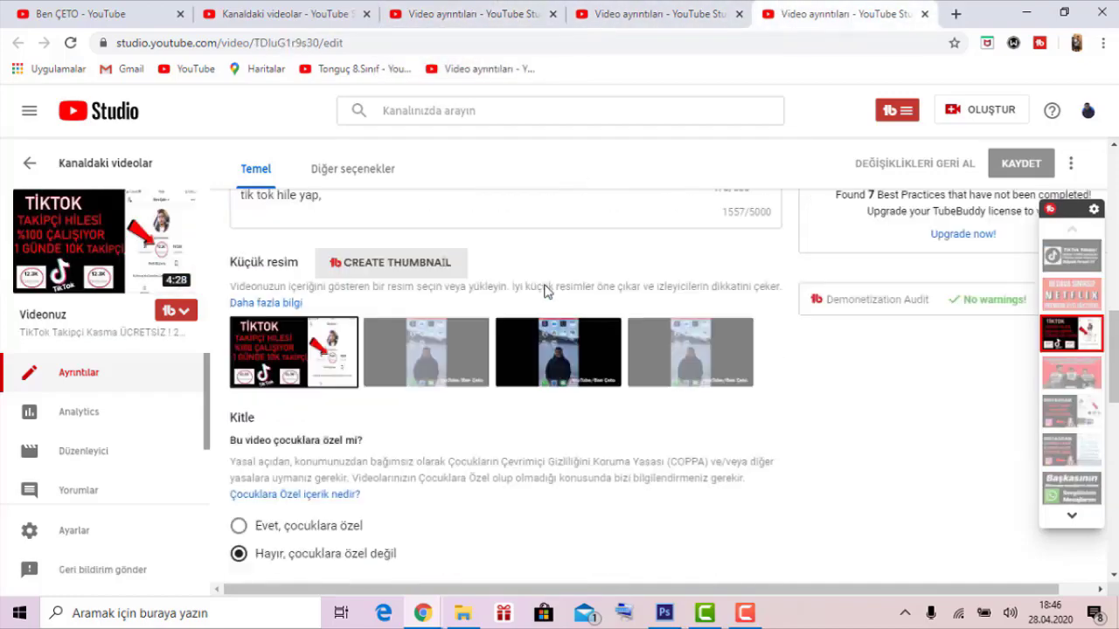
{"action": "scroll", "coordinate": [541, 293], "scroll_direction": "up", "scroll_amount": 5}
{"action": "scroll", "coordinate": [527, 303], "scroll_direction": "up", "scroll_amount": 5}
{"action": "scroll", "coordinate": [551, 344], "scroll_direction": "down", "scroll_amount": 1}
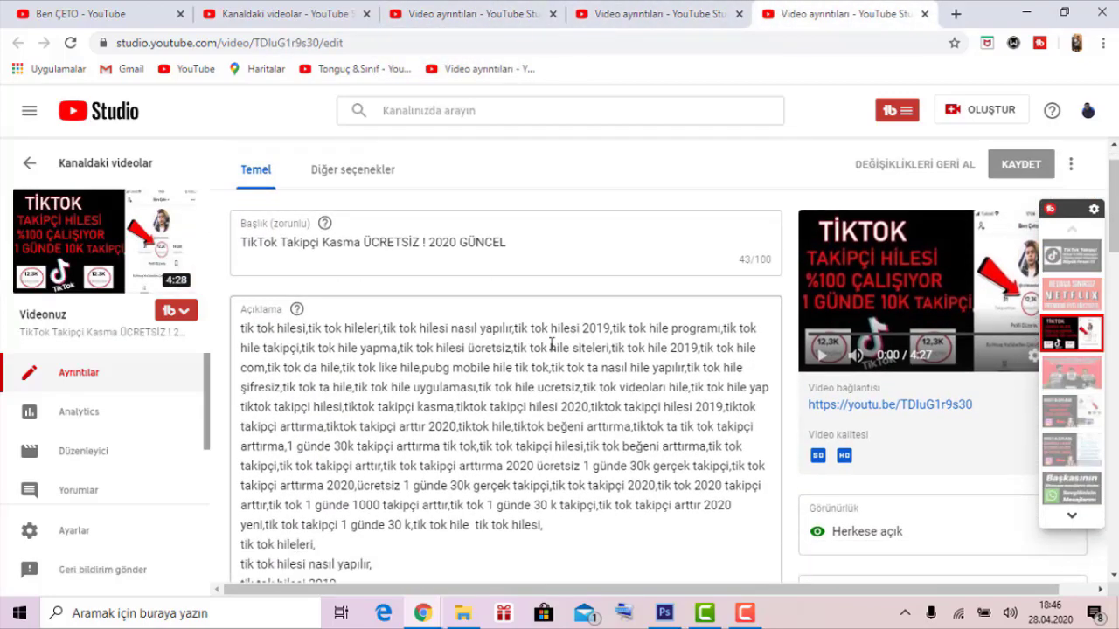
{"action": "scroll", "coordinate": [866, 349], "scroll_direction": "down", "scroll_amount": 5}
{"action": "scroll", "coordinate": [862, 349], "scroll_direction": "down", "scroll_amount": 5}
{"action": "scroll", "coordinate": [861, 352], "scroll_direction": "down", "scroll_amount": 4}
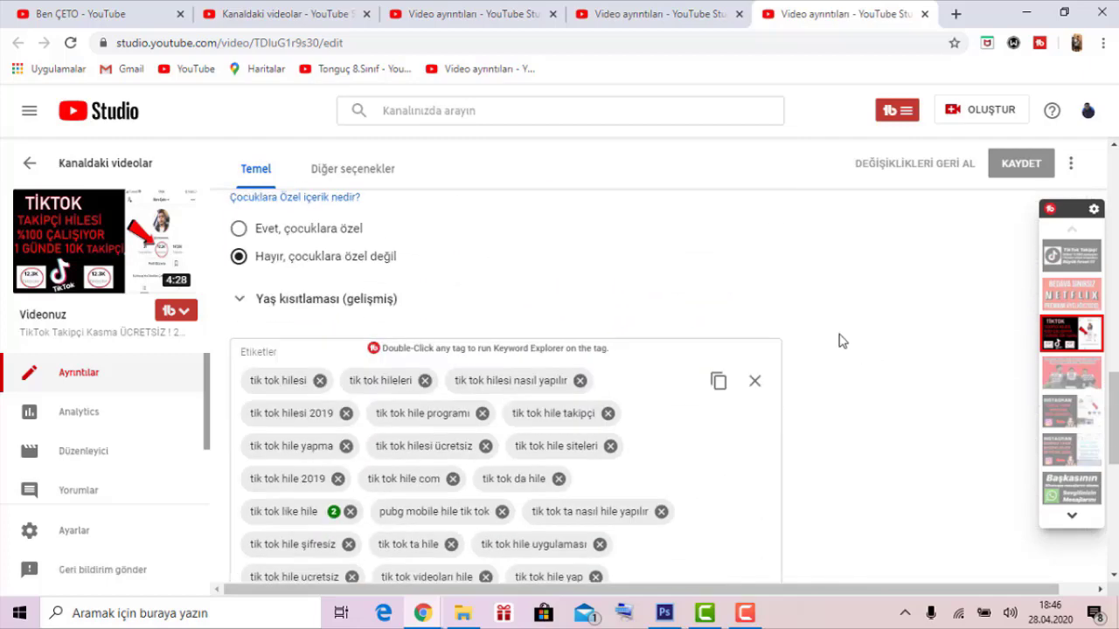
{"action": "scroll", "coordinate": [830, 337], "scroll_direction": "down", "scroll_amount": 2}
{"action": "scroll", "coordinate": [817, 319], "scroll_direction": "down", "scroll_amount": 3}
{"action": "scroll", "coordinate": [809, 305], "scroll_direction": "down", "scroll_amount": 1}
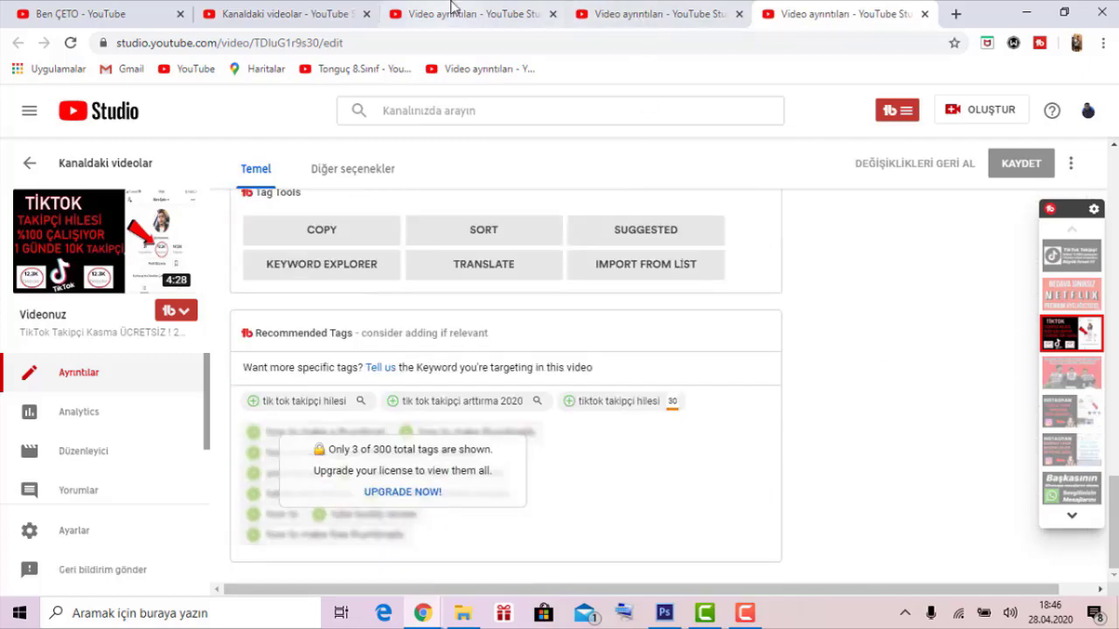
Return to the Kanaldaki videolar tab showing the views-sorted upload list.
{"action": "left_click", "coordinate": [452, 9]}
{"action": "left_click", "coordinate": [302, 18]}
{"action": "scroll", "coordinate": [612, 349], "scroll_direction": "up", "scroll_amount": 1}
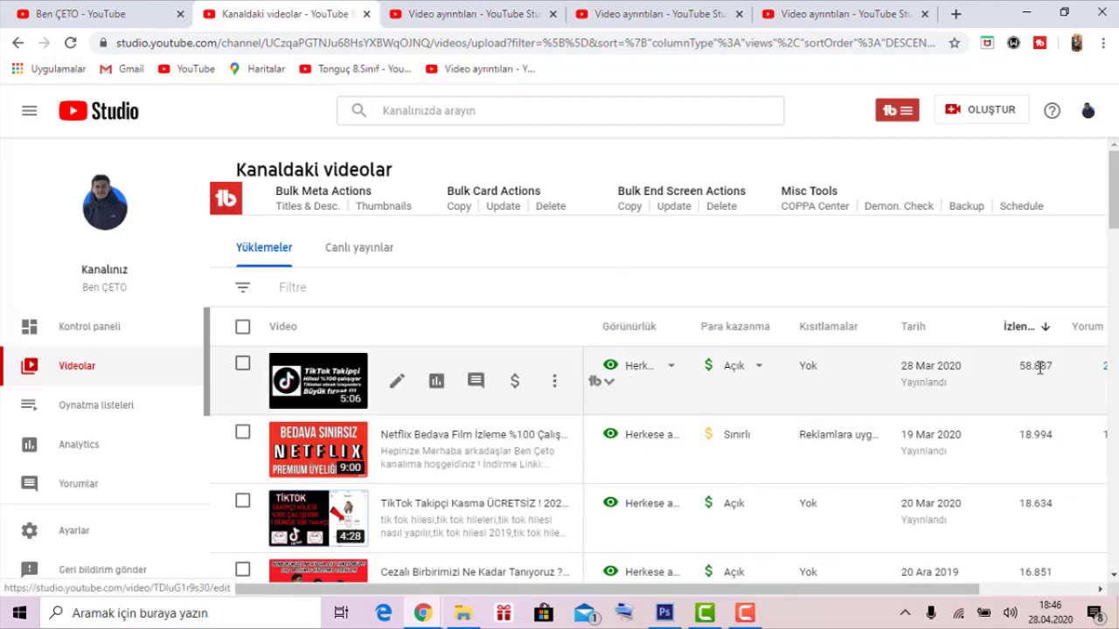
Highlight the 58.887 and 18.634 view counts in the views-sorted upload list.
{"action": "double_click", "coordinate": [1019, 367]}
{"action": "scroll", "coordinate": [809, 472], "scroll_direction": "down", "scroll_amount": 1}
{"action": "scroll", "coordinate": [874, 411], "scroll_direction": "down", "scroll_amount": 1}
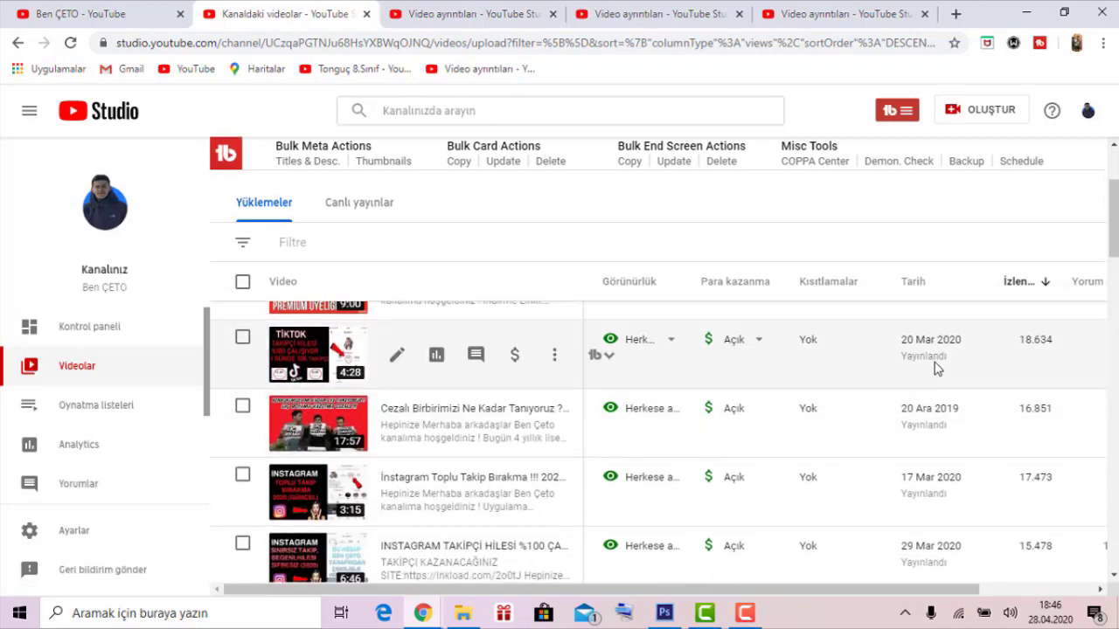
{"action": "scroll", "coordinate": [926, 393], "scroll_direction": "up", "scroll_amount": 1}
{"action": "left_click_drag", "start_coordinate": [1009, 428], "coordinate": [1051, 422]}
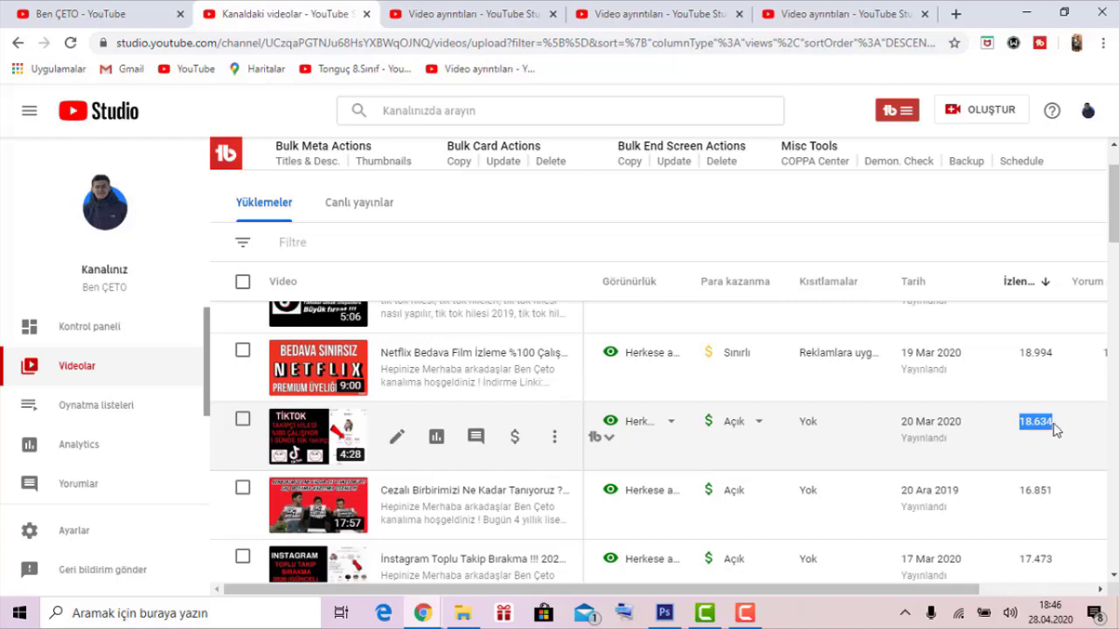
{"action": "scroll", "coordinate": [804, 400], "scroll_direction": "down", "scroll_amount": 1}
{"action": "scroll", "coordinate": [804, 388], "scroll_direction": "up", "scroll_amount": 1}
{"action": "scroll", "coordinate": [819, 405], "scroll_direction": "up", "scroll_amount": 1}
{"action": "scroll", "coordinate": [822, 410], "scroll_direction": "up", "scroll_amount": 1}
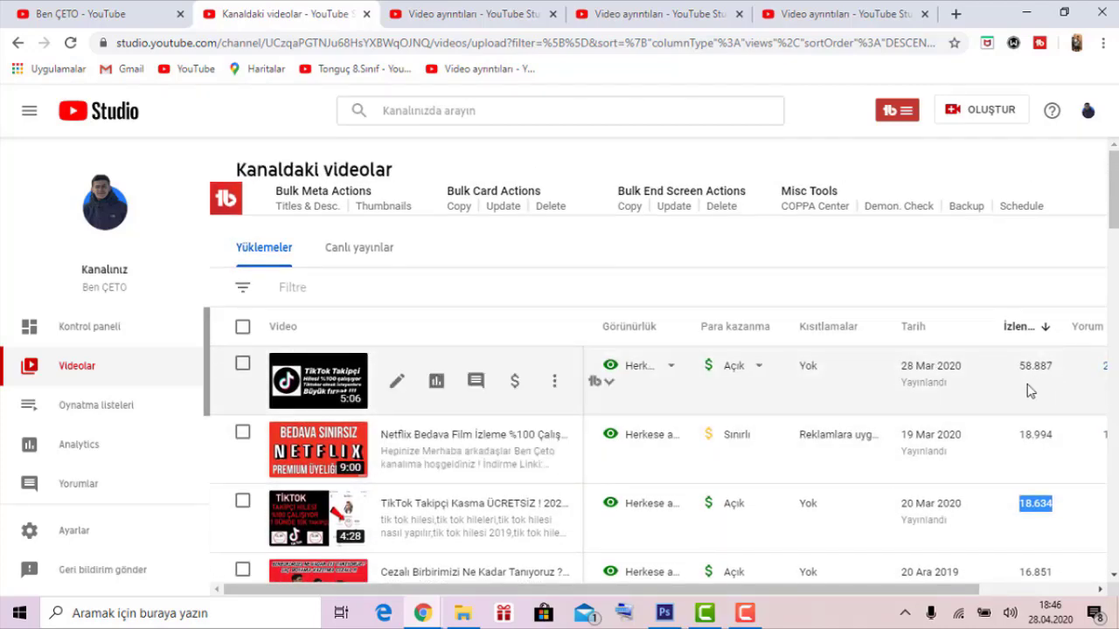
Scroll further down to highlight the 4.511 view count, then scroll back up.
{"action": "scroll", "coordinate": [812, 506], "scroll_direction": "down", "scroll_amount": 3}
{"action": "scroll", "coordinate": [761, 499], "scroll_direction": "down", "scroll_amount": 2}
{"action": "scroll", "coordinate": [742, 490], "scroll_direction": "down", "scroll_amount": 2}
{"action": "scroll", "coordinate": [773, 463], "scroll_direction": "down", "scroll_amount": 1}
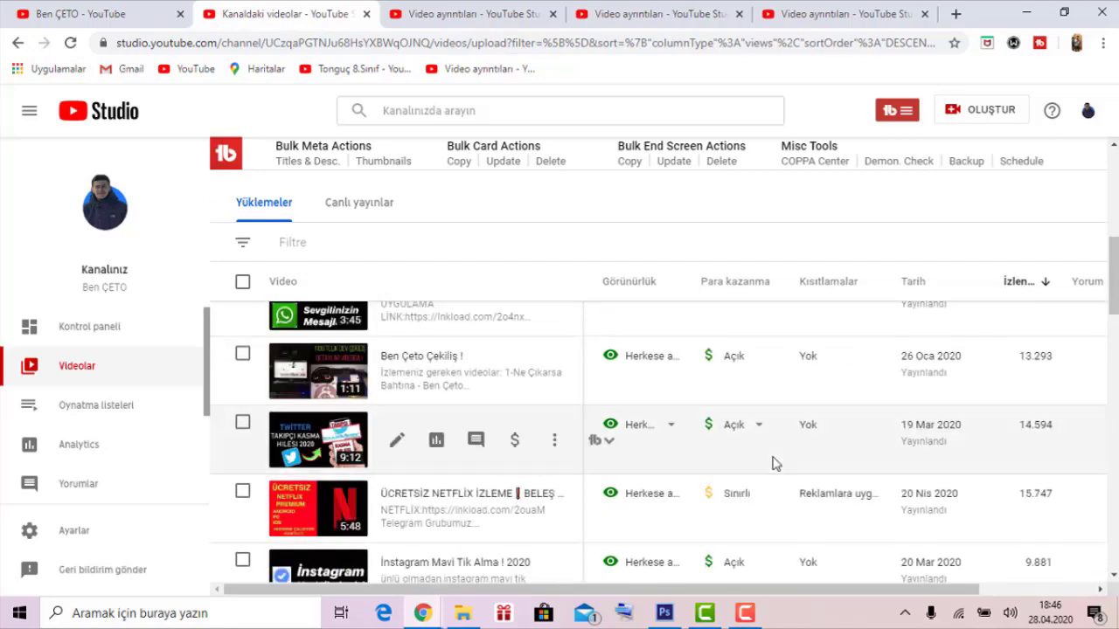
{"action": "mouse_move", "coordinate": [733, 425]}
{"action": "scroll", "coordinate": [862, 430], "scroll_direction": "down", "scroll_amount": 2}
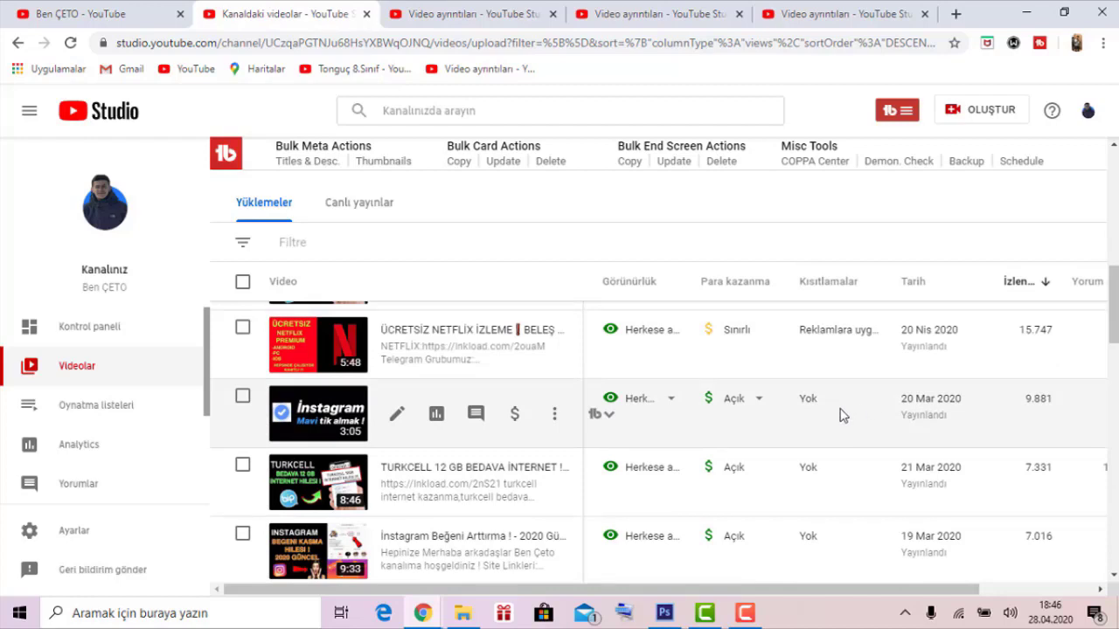
{"action": "scroll", "coordinate": [821, 437], "scroll_direction": "down", "scroll_amount": 3}
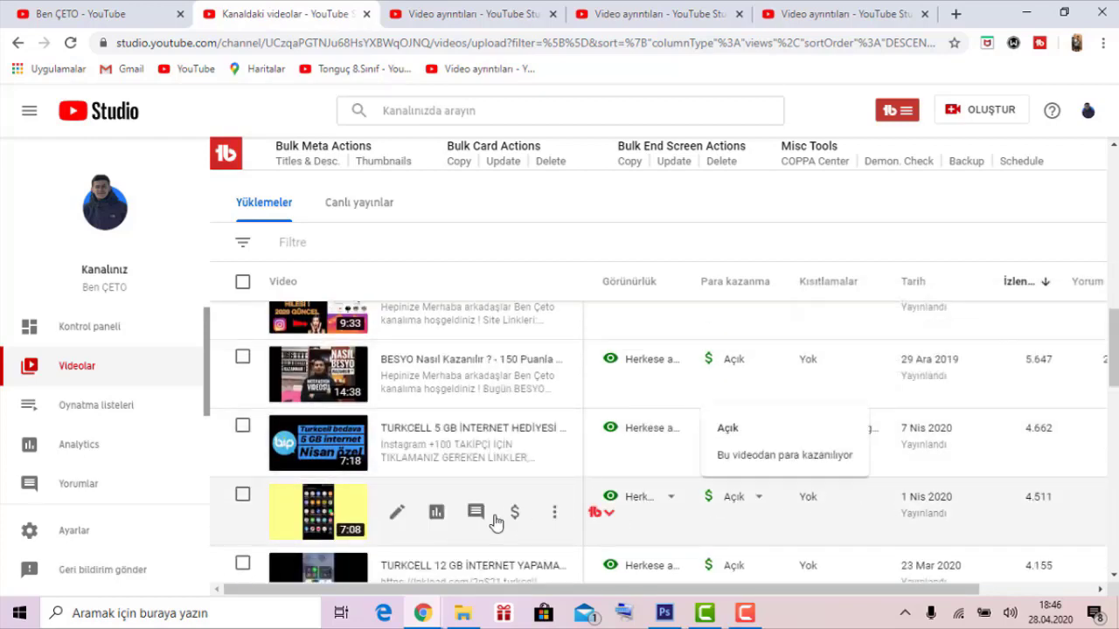
{"action": "double_click", "coordinate": [1042, 495]}
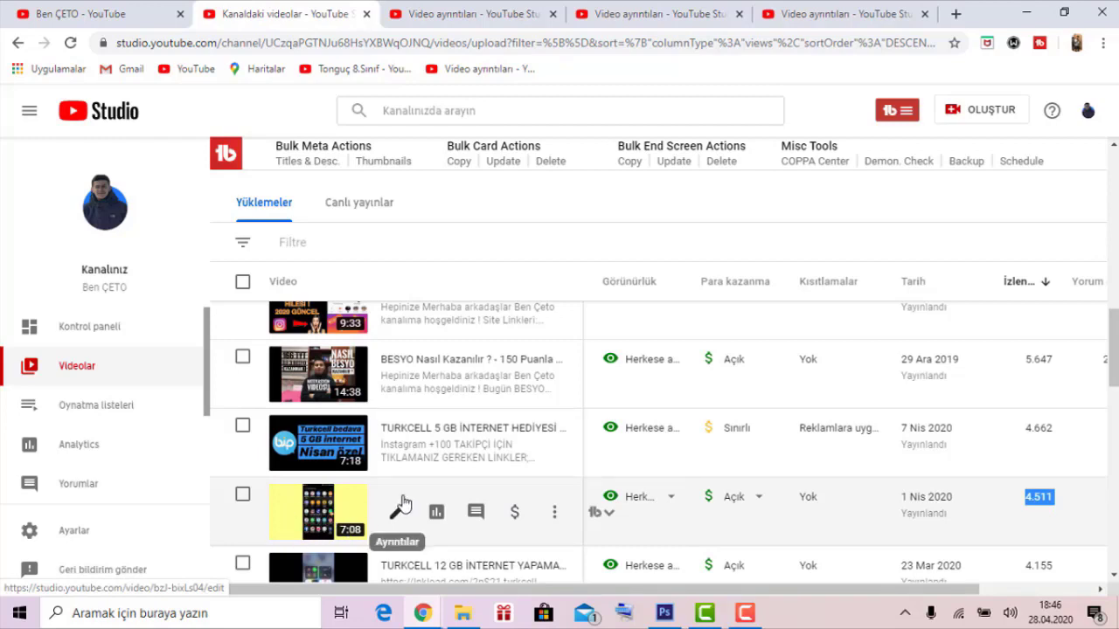
{"action": "mouse_move", "coordinate": [319, 443]}
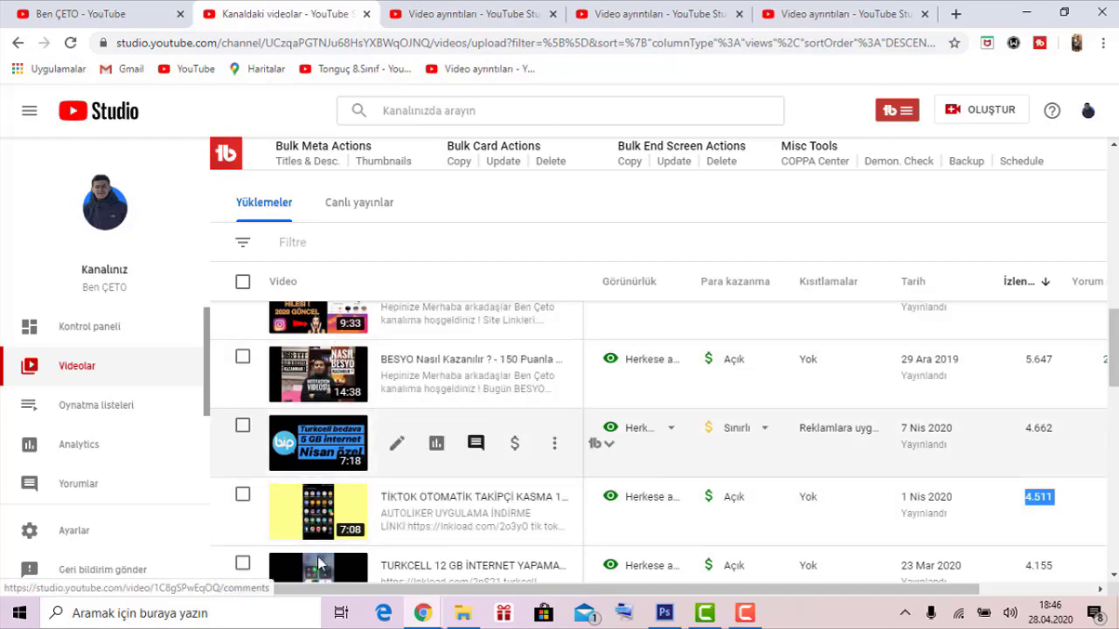
{"action": "scroll", "coordinate": [319, 564], "scroll_direction": "up", "scroll_amount": 3}
{"action": "scroll", "coordinate": [324, 525], "scroll_direction": "up", "scroll_amount": 3}
{"action": "scroll", "coordinate": [332, 489], "scroll_direction": "up", "scroll_amount": 3}
{"action": "scroll", "coordinate": [329, 437], "scroll_direction": "up", "scroll_amount": 3}
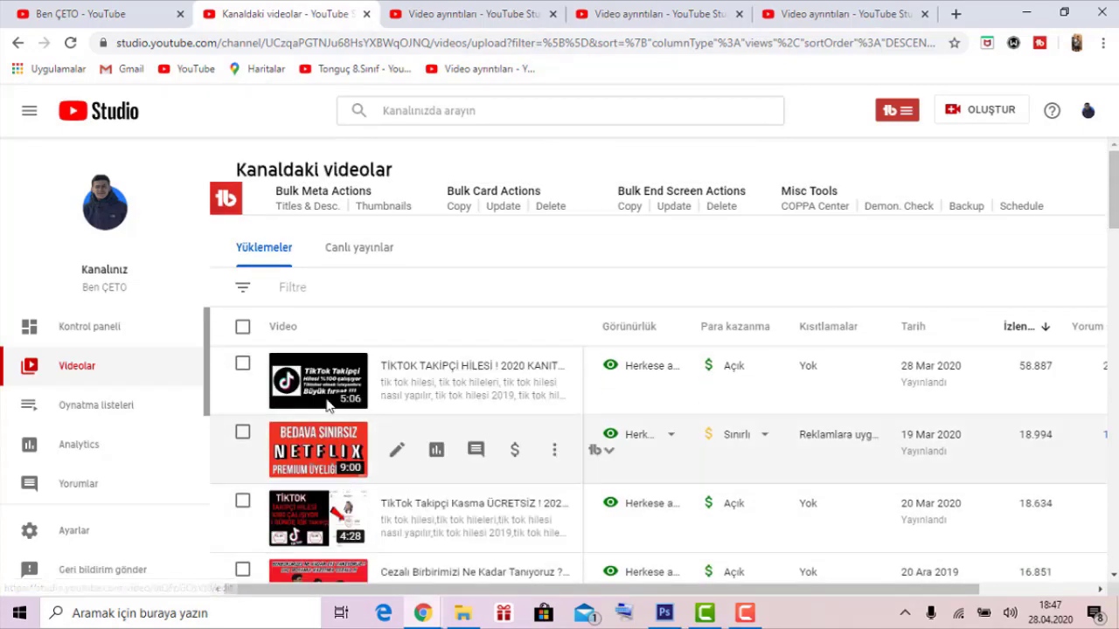
{"action": "mouse_move", "coordinate": [382, 367]}
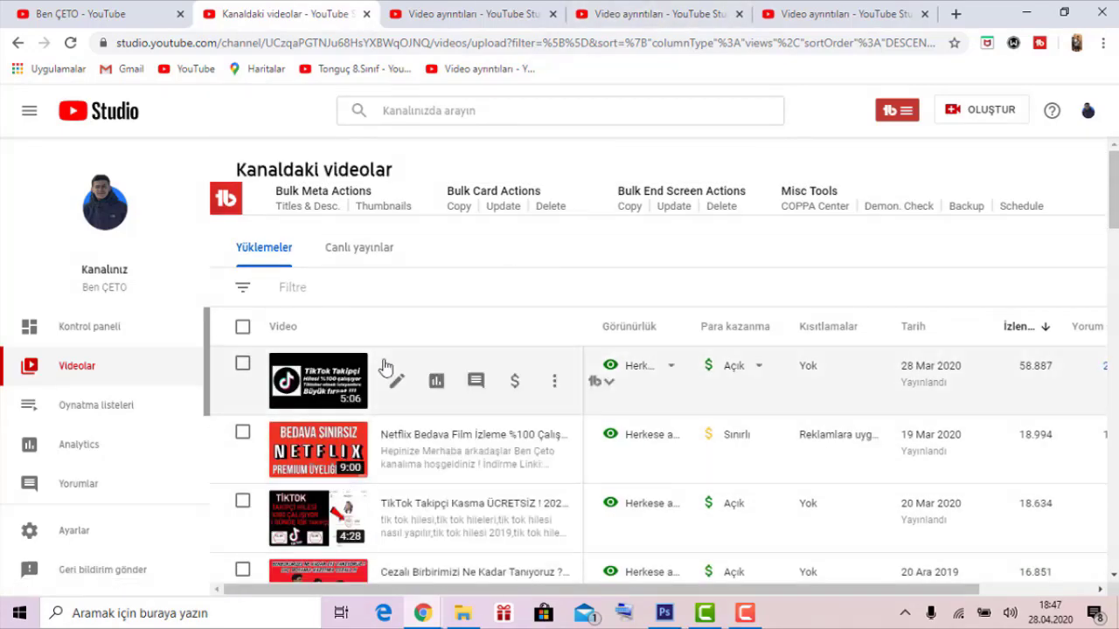
{"action": "left_click", "coordinate": [483, 19]}
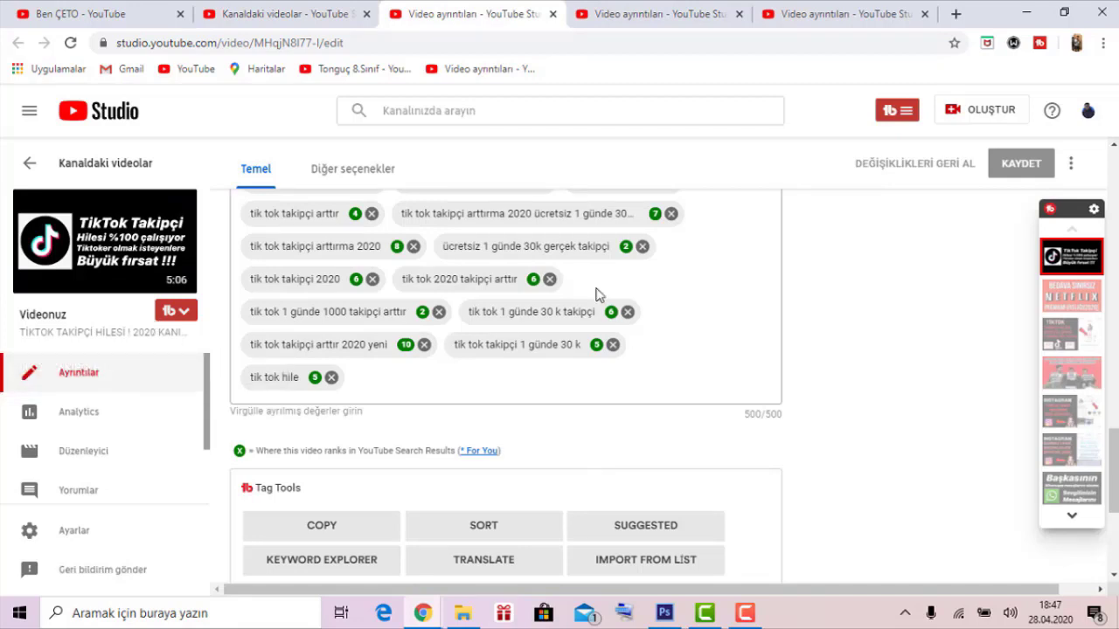
{"action": "scroll", "coordinate": [533, 336], "scroll_direction": "up", "scroll_amount": 2}
{"action": "scroll", "coordinate": [724, 367], "scroll_direction": "up", "scroll_amount": 5}
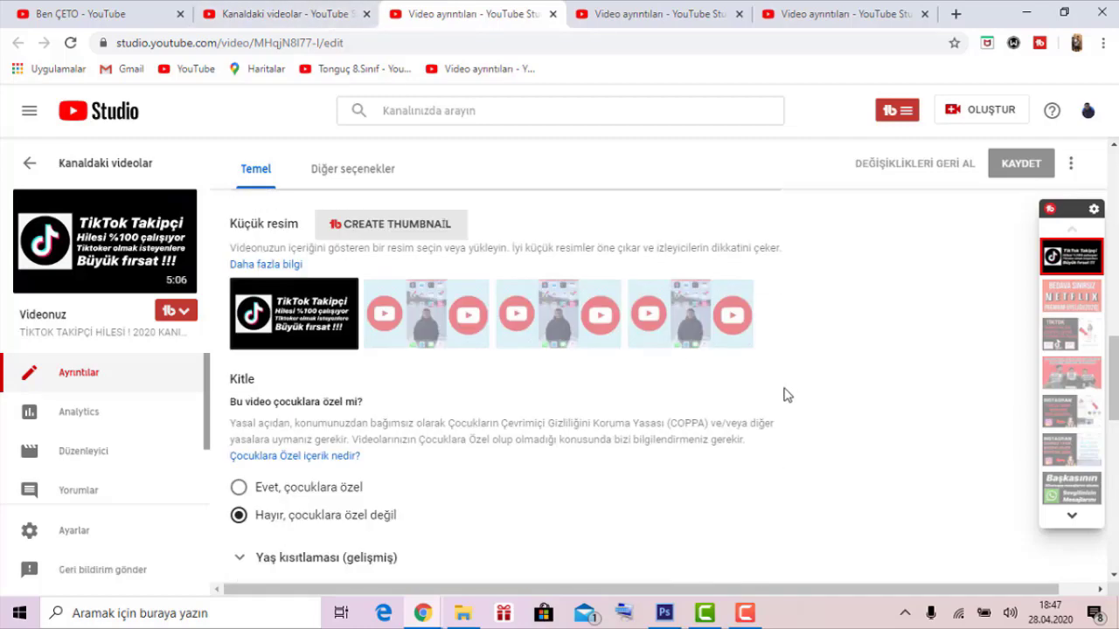
{"action": "left_click", "coordinate": [332, 11]}
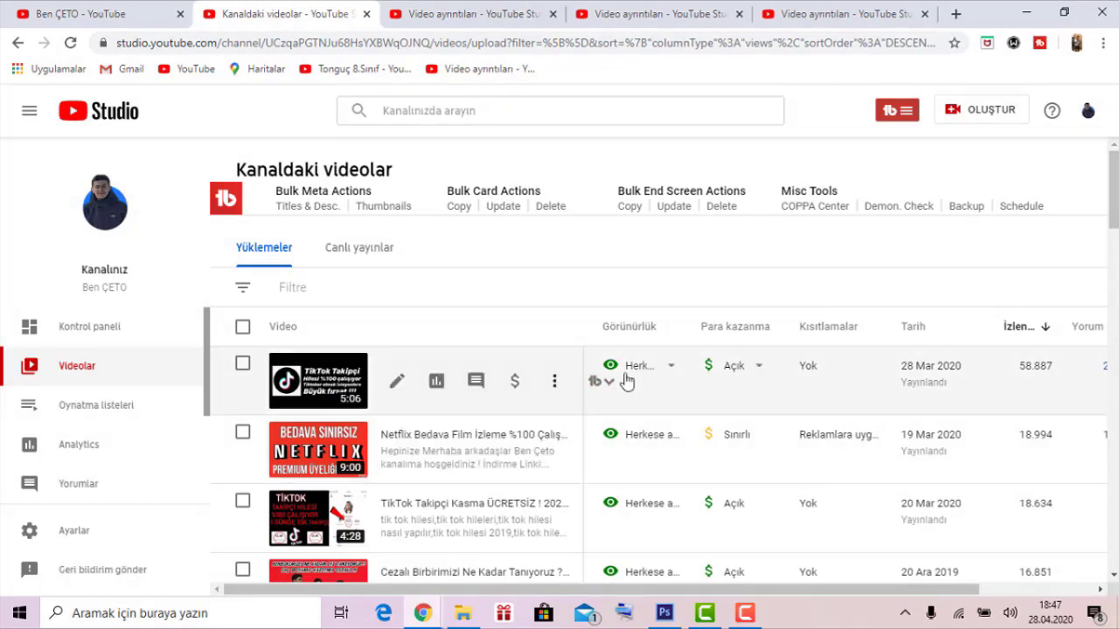
{"action": "scroll", "coordinate": [419, 437], "scroll_direction": "down", "scroll_amount": 3}
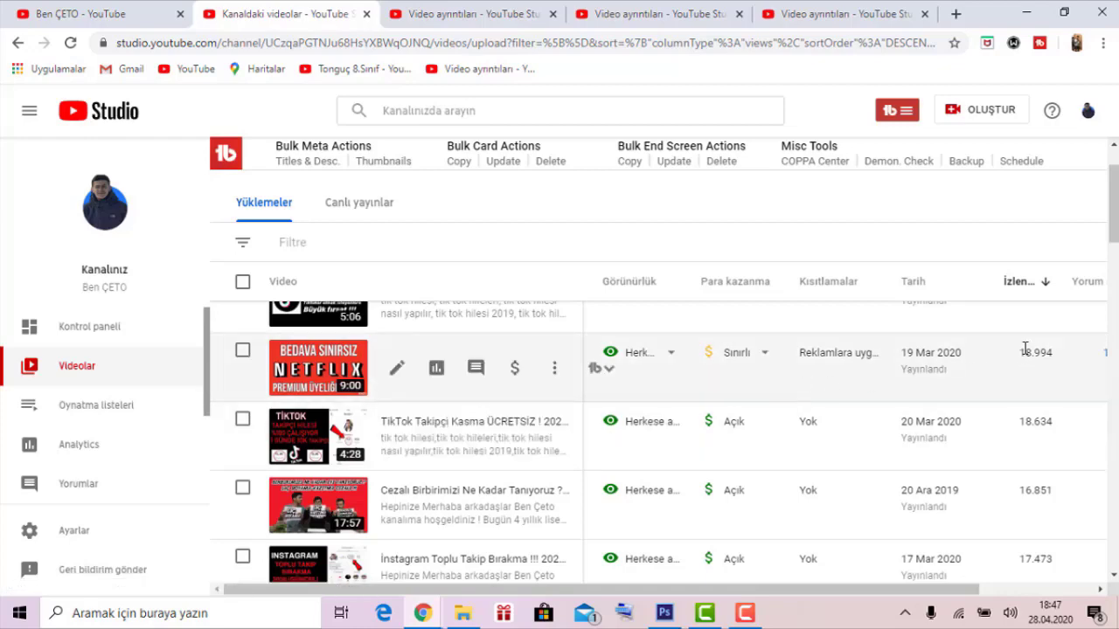
{"action": "left_click_drag", "start_coordinate": [1025, 348], "coordinate": [1065, 355]}
{"action": "scroll", "coordinate": [787, 445], "scroll_direction": "down", "scroll_amount": 2}
{"action": "scroll", "coordinate": [780, 457], "scroll_direction": "down", "scroll_amount": 4}
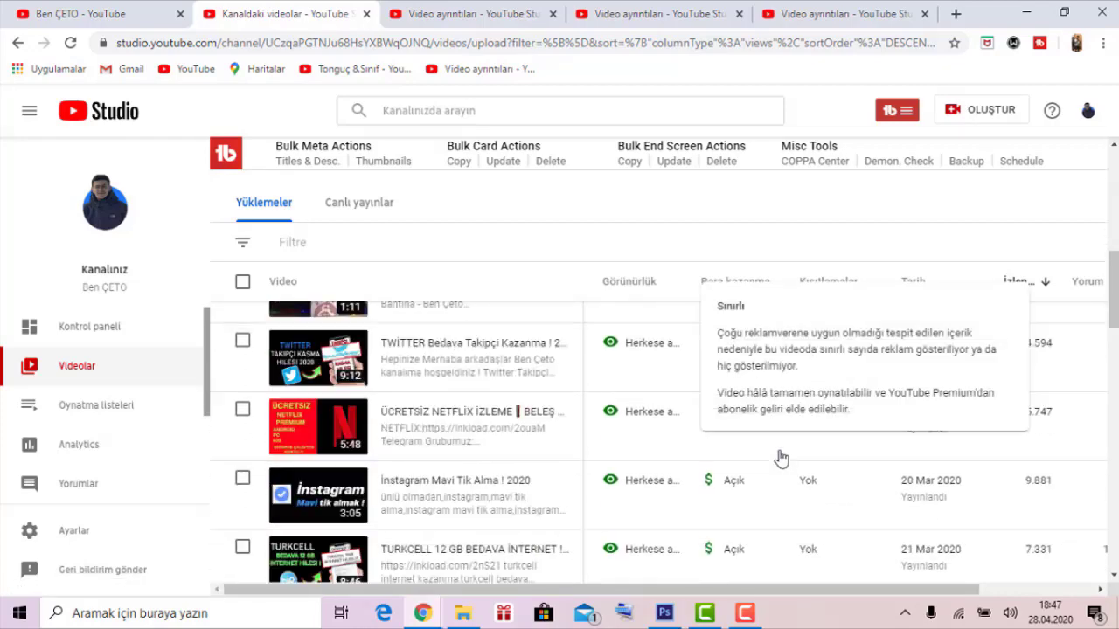
{"action": "scroll", "coordinate": [776, 457], "scroll_direction": "down", "scroll_amount": 2}
{"action": "scroll", "coordinate": [716, 442], "scroll_direction": "down", "scroll_amount": 1}
{"action": "scroll", "coordinate": [568, 402], "scroll_direction": "up", "scroll_amount": 1}
{"action": "scroll", "coordinate": [524, 368], "scroll_direction": "up", "scroll_amount": 1}
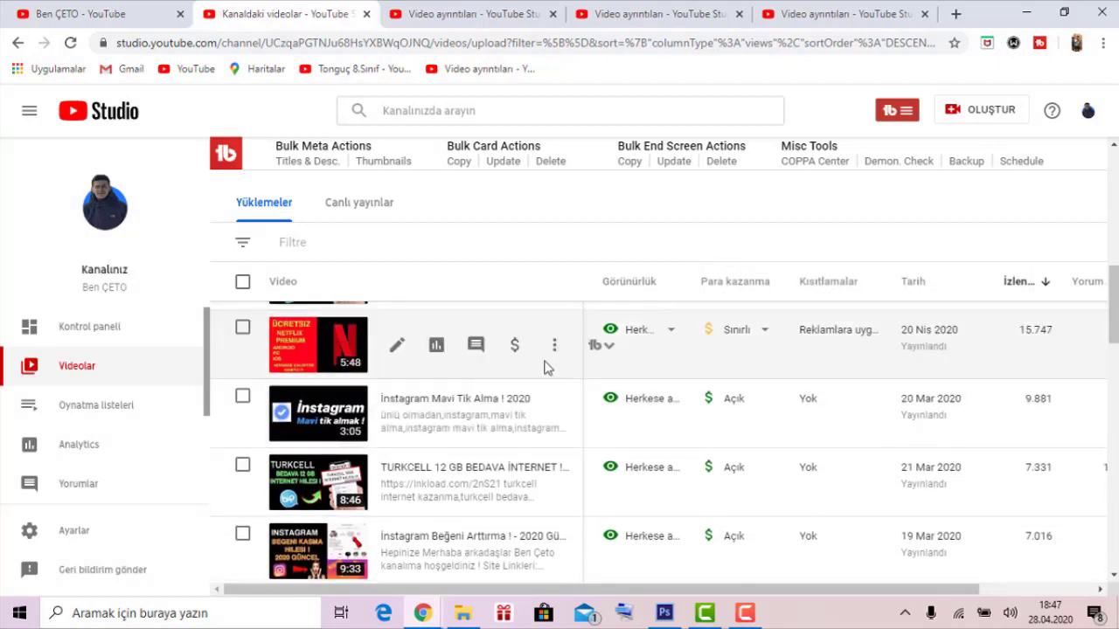
{"action": "scroll", "coordinate": [965, 399], "scroll_direction": "down", "scroll_amount": 2}
{"action": "scroll", "coordinate": [970, 401], "scroll_direction": "down", "scroll_amount": 4}
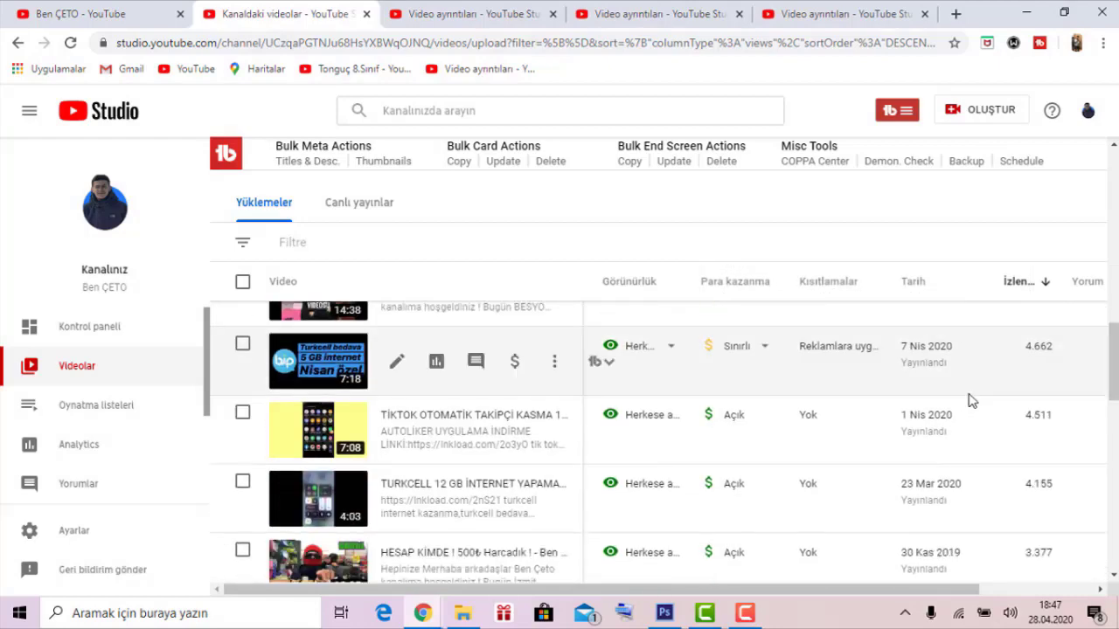
{"action": "scroll", "coordinate": [879, 457], "scroll_direction": "down", "scroll_amount": 1}
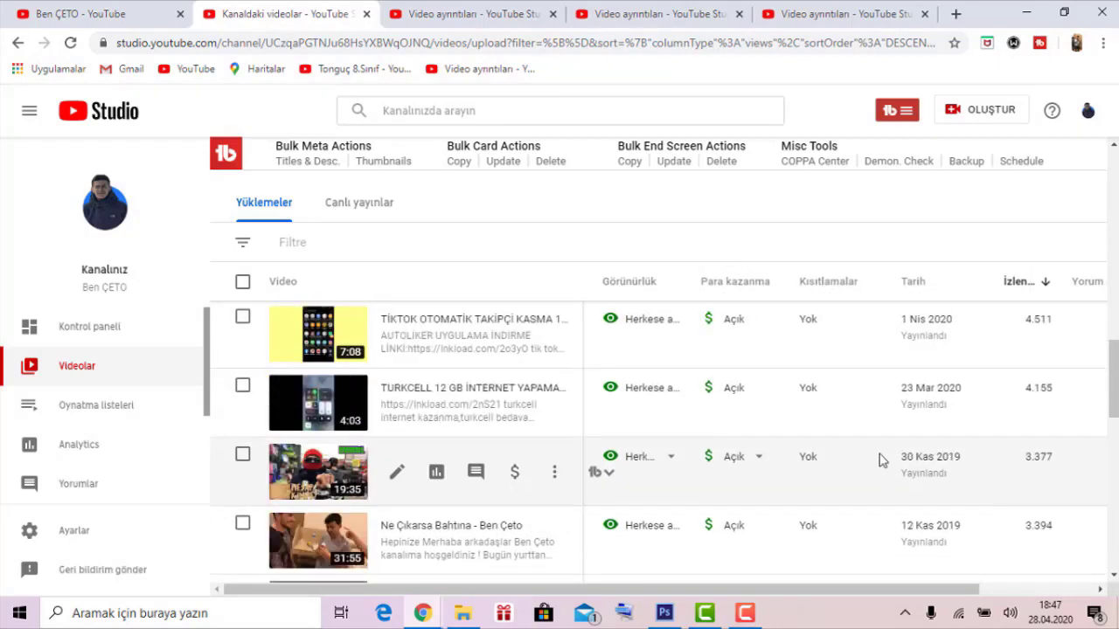
{"action": "scroll", "coordinate": [781, 519], "scroll_direction": "down", "scroll_amount": 3}
{"action": "scroll", "coordinate": [759, 507], "scroll_direction": "down", "scroll_amount": 2}
{"action": "scroll", "coordinate": [767, 492], "scroll_direction": "down", "scroll_amount": 1}
{"action": "scroll", "coordinate": [767, 492], "scroll_direction": "up", "scroll_amount": 1}
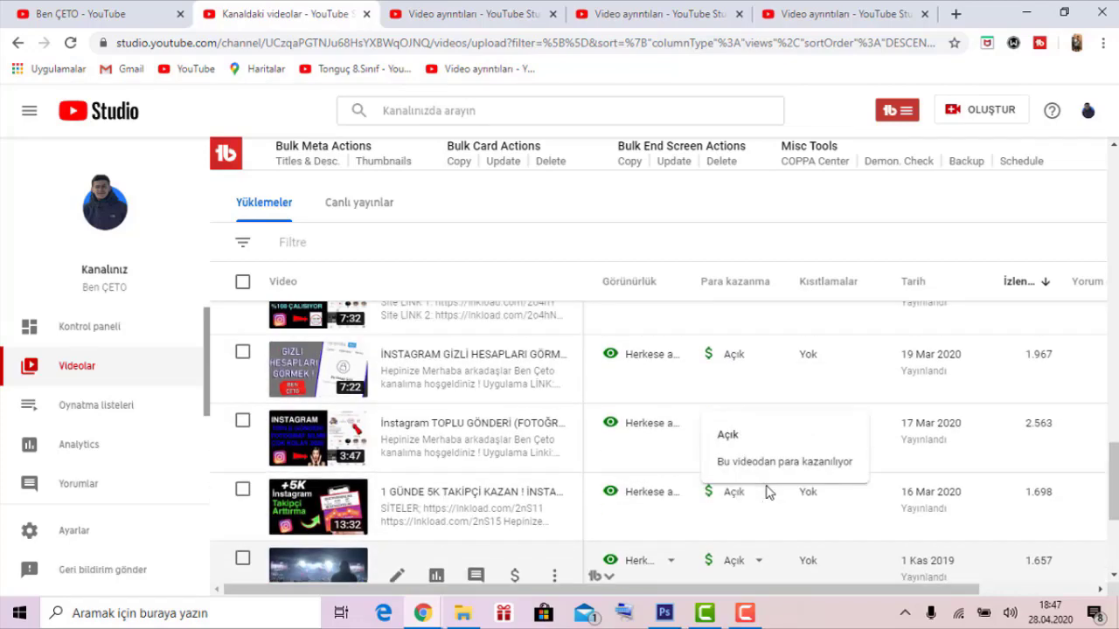
{"action": "scroll", "coordinate": [766, 492], "scroll_direction": "up", "scroll_amount": 1}
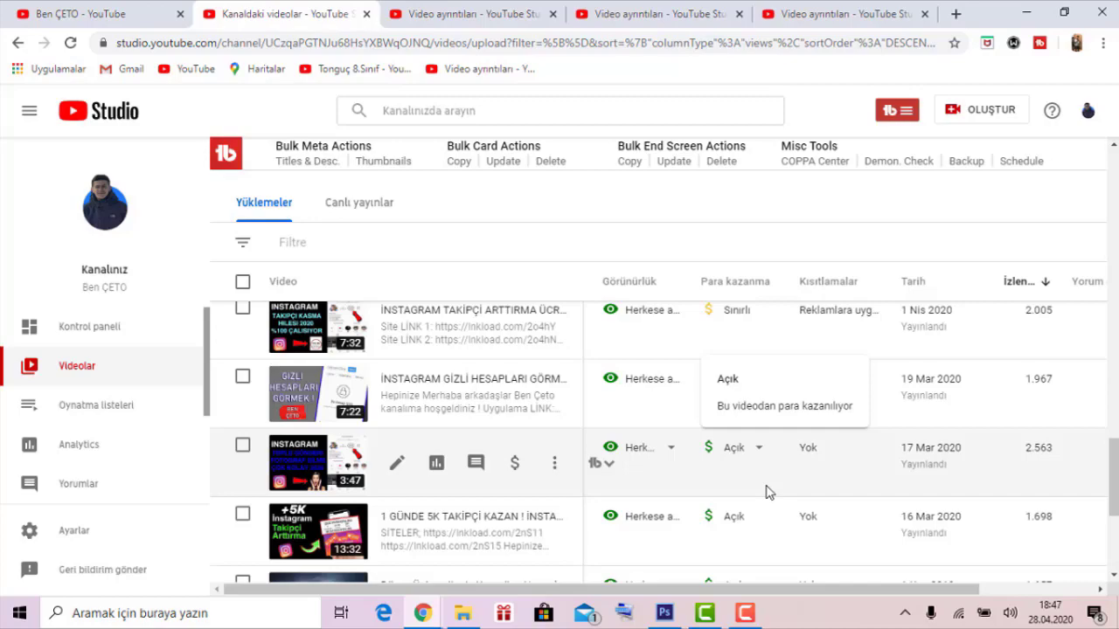
{"action": "scroll", "coordinate": [589, 257], "scroll_direction": "up", "scroll_amount": 3}
{"action": "scroll", "coordinate": [590, 257], "scroll_direction": "up", "scroll_amount": 4}
{"action": "scroll", "coordinate": [592, 269], "scroll_direction": "up", "scroll_amount": 5}
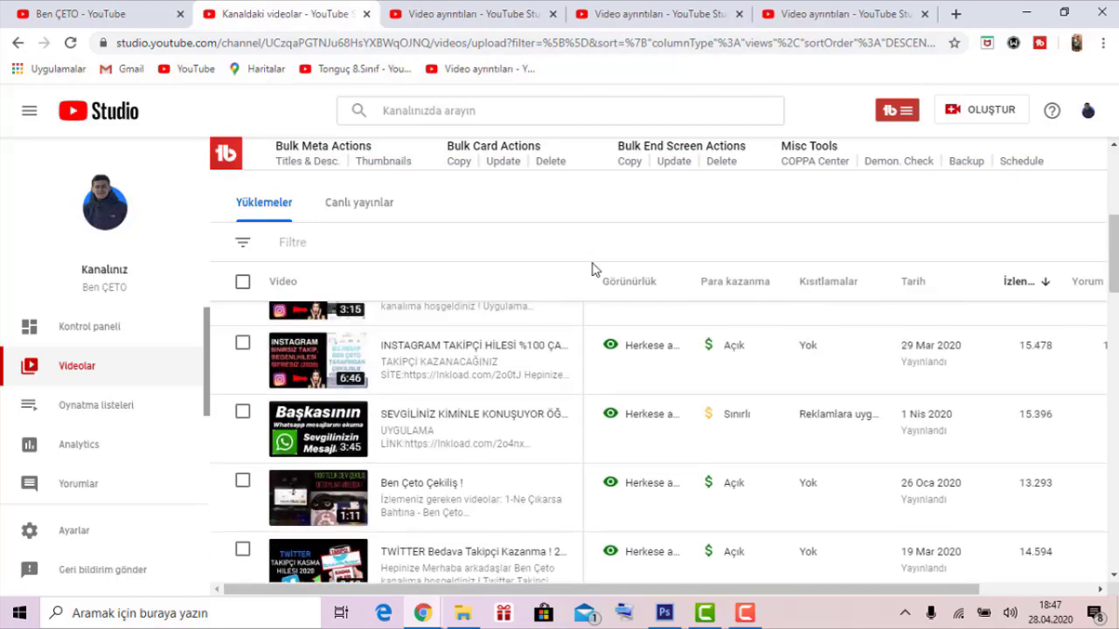
{"action": "scroll", "coordinate": [597, 269], "scroll_direction": "up", "scroll_amount": 3}
{"action": "scroll", "coordinate": [654, 292], "scroll_direction": "down", "scroll_amount": 3}
{"action": "scroll", "coordinate": [685, 393], "scroll_direction": "down", "scroll_amount": 1}
{"action": "scroll", "coordinate": [787, 472], "scroll_direction": "down", "scroll_amount": 5}
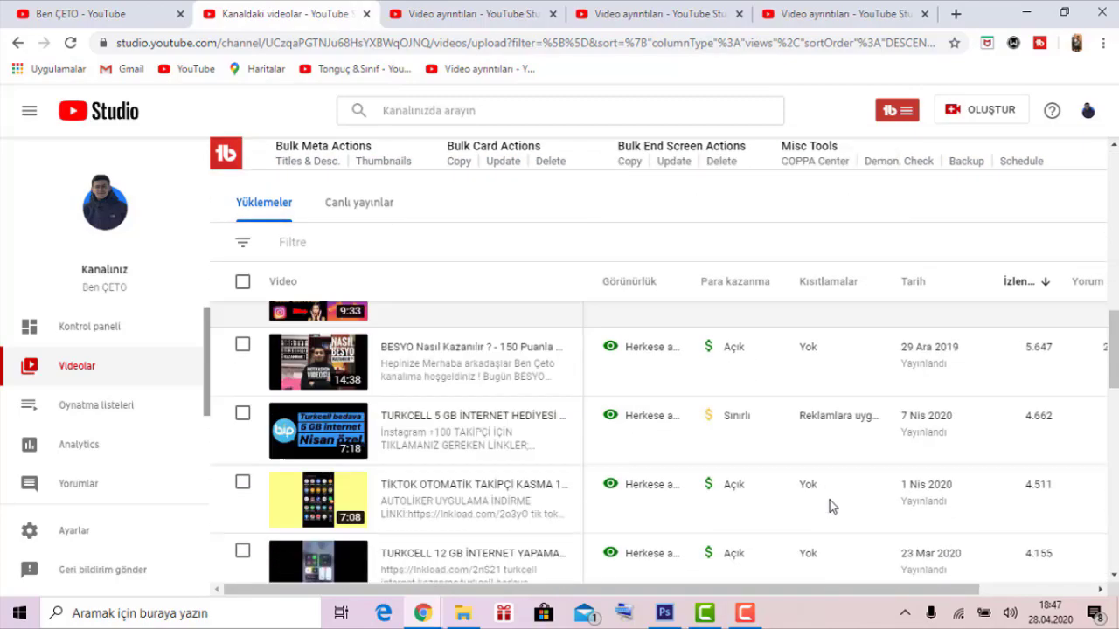
{"action": "scroll", "coordinate": [830, 502], "scroll_direction": "down", "scroll_amount": 5}
{"action": "scroll", "coordinate": [830, 500], "scroll_direction": "down", "scroll_amount": 2}
{"action": "scroll", "coordinate": [830, 499], "scroll_direction": "down", "scroll_amount": 5}
{"action": "scroll", "coordinate": [835, 503], "scroll_direction": "down", "scroll_amount": 1}
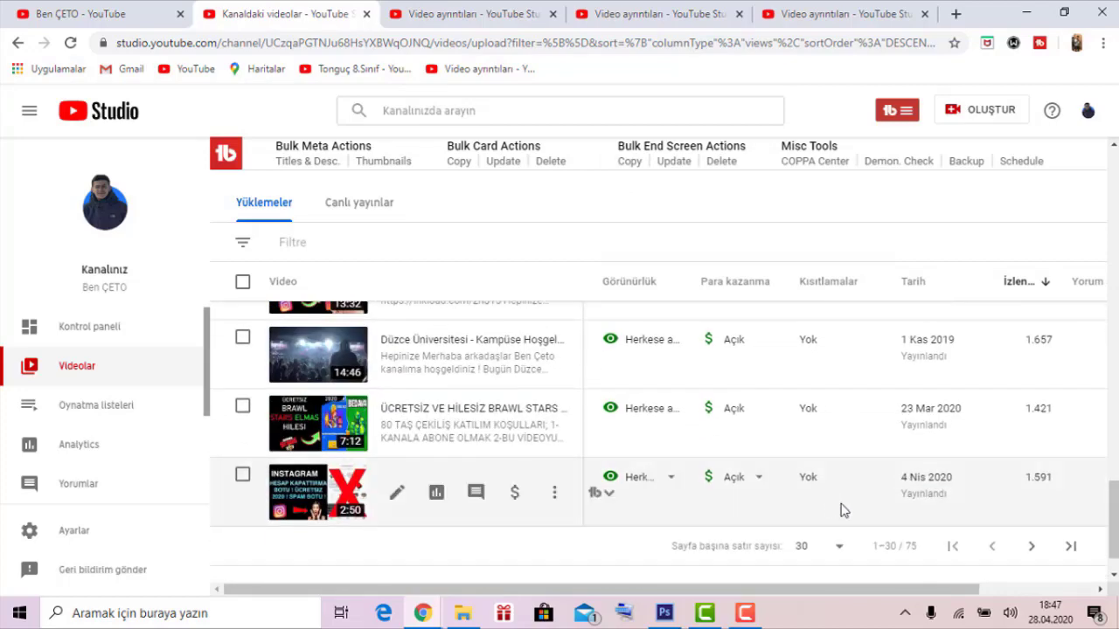
{"action": "scroll", "coordinate": [341, 481], "scroll_direction": "up", "scroll_amount": 1}
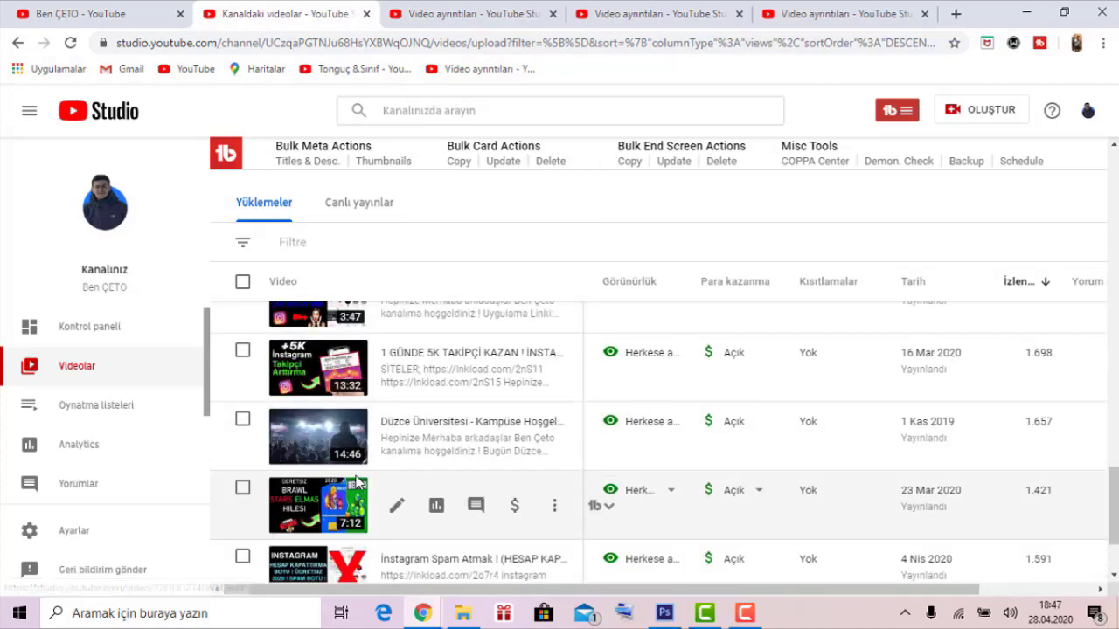
{"action": "scroll", "coordinate": [580, 379], "scroll_direction": "up", "scroll_amount": 5}
{"action": "scroll", "coordinate": [579, 379], "scroll_direction": "up", "scroll_amount": 5}
{"action": "scroll", "coordinate": [600, 419], "scroll_direction": "up", "scroll_amount": 5}
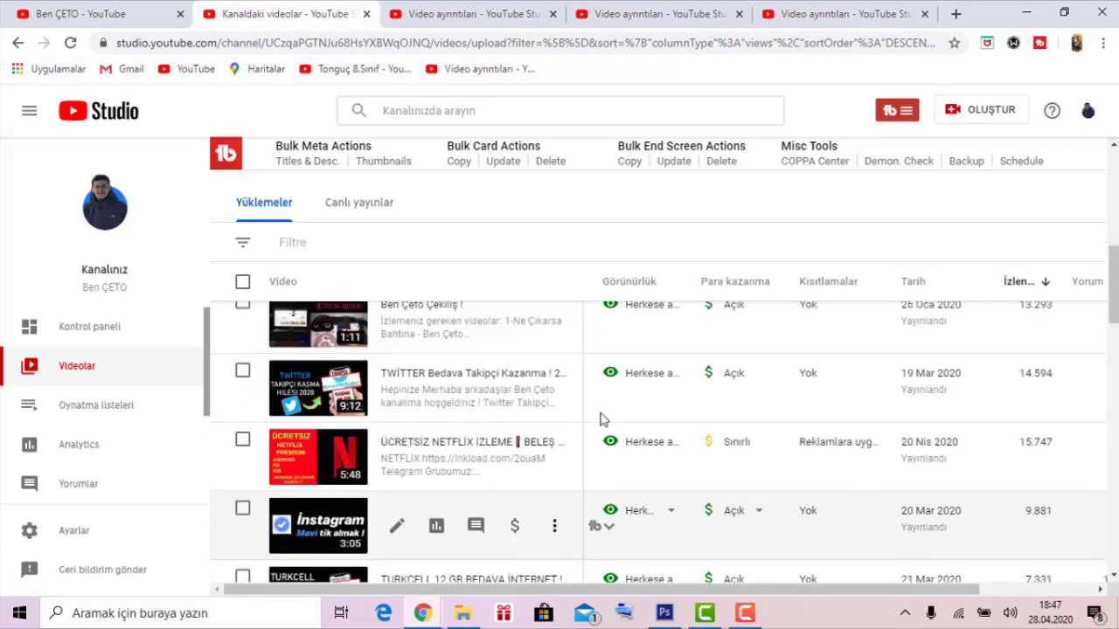
{"action": "scroll", "coordinate": [600, 419], "scroll_direction": "up", "scroll_amount": 10}
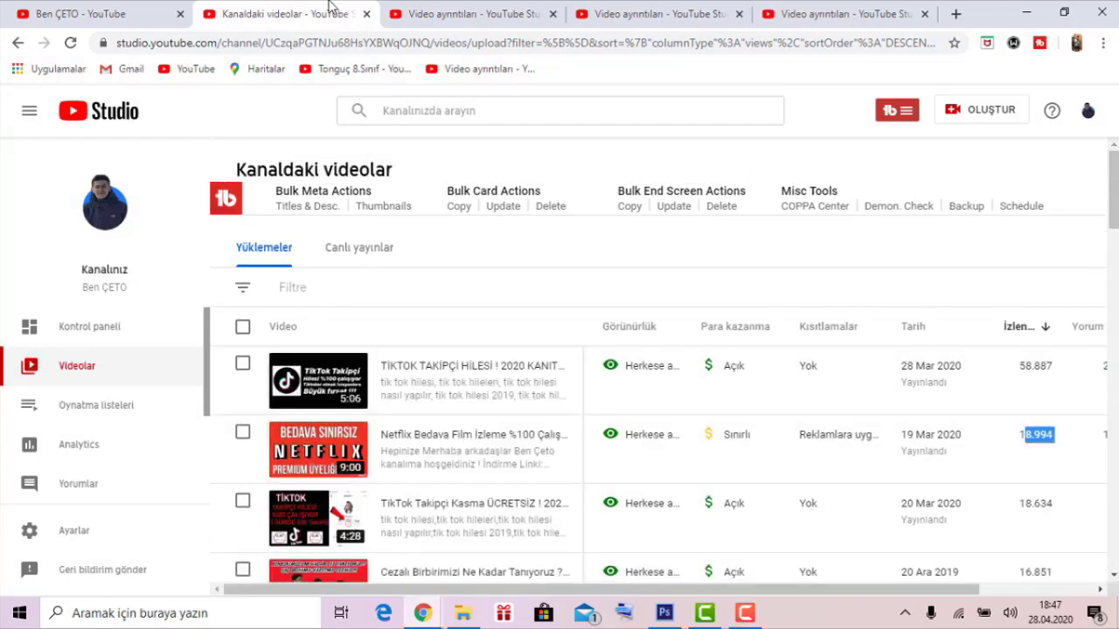
Close all the video details tabs, leaving only the channel's Videolar page, then switch to Photoshop.
{"action": "middle_click", "coordinate": [346, 7]}
{"action": "middle_click", "coordinate": [345, 7]}
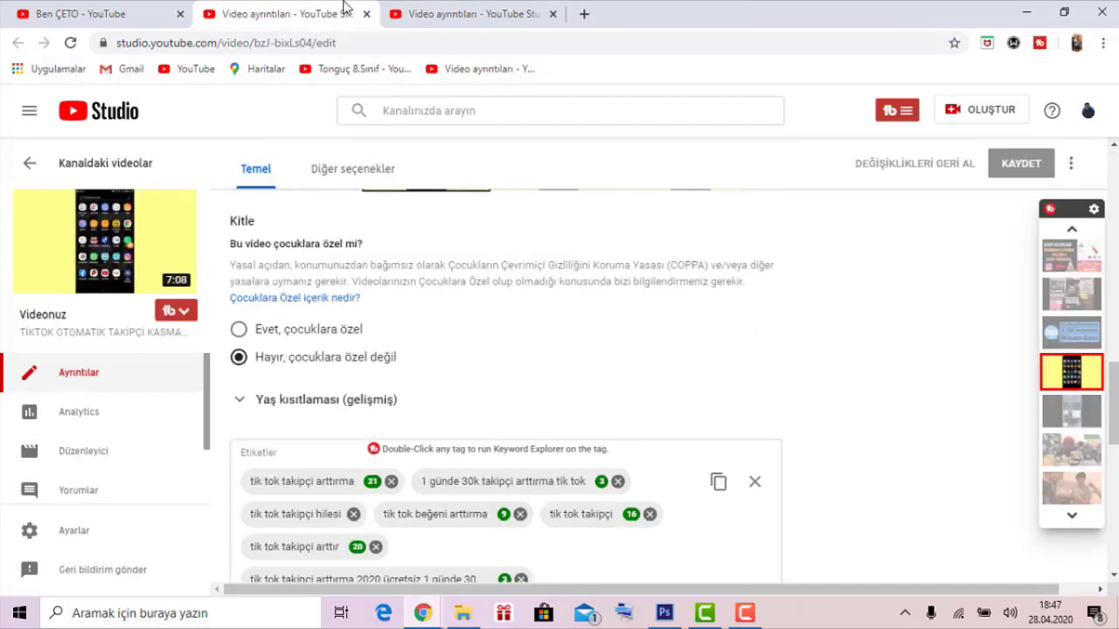
{"action": "middle_click", "coordinate": [345, 7]}
{"action": "left_click", "coordinate": [366, 14]}
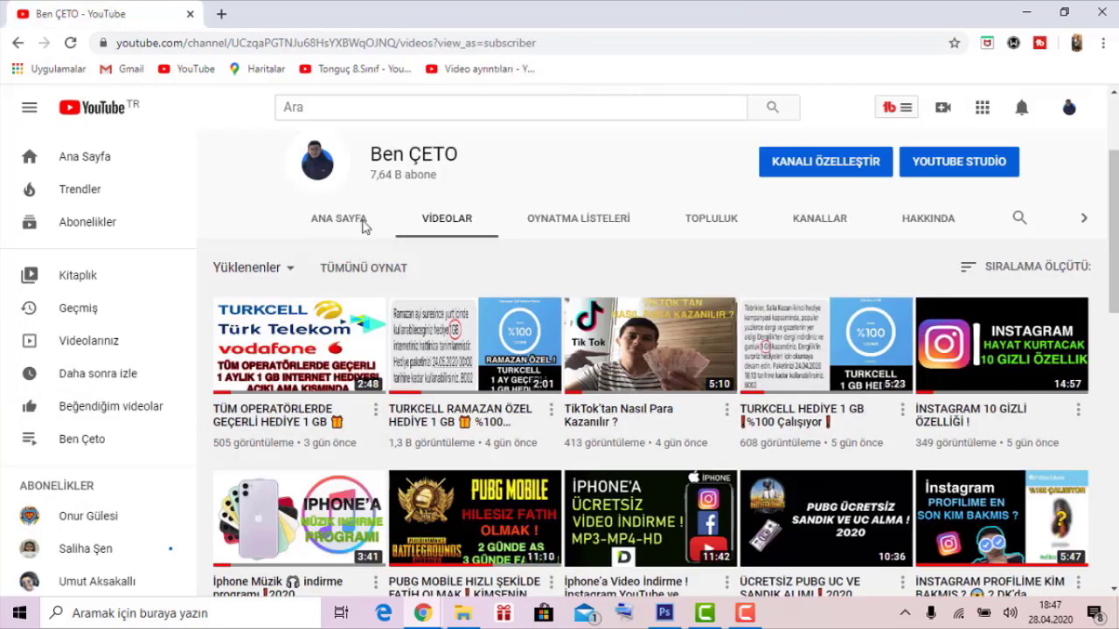
{"action": "scroll", "coordinate": [719, 524], "scroll_direction": "down", "scroll_amount": 1}
{"action": "scroll", "coordinate": [943, 597], "scroll_direction": "down", "scroll_amount": 2}
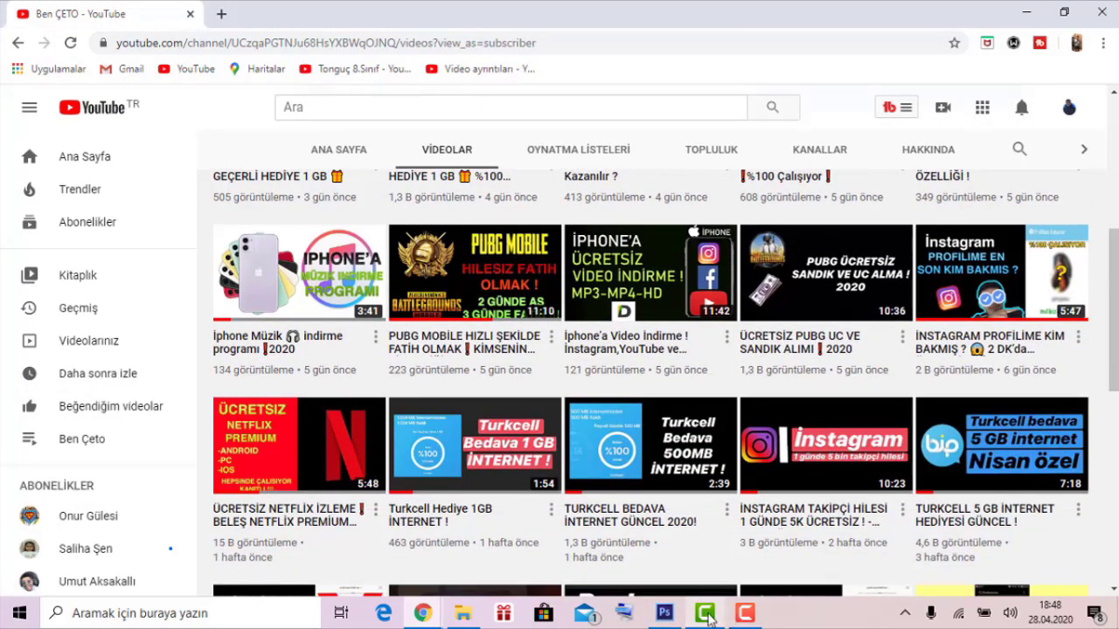
{"action": "mouse_move", "coordinate": [663, 613]}
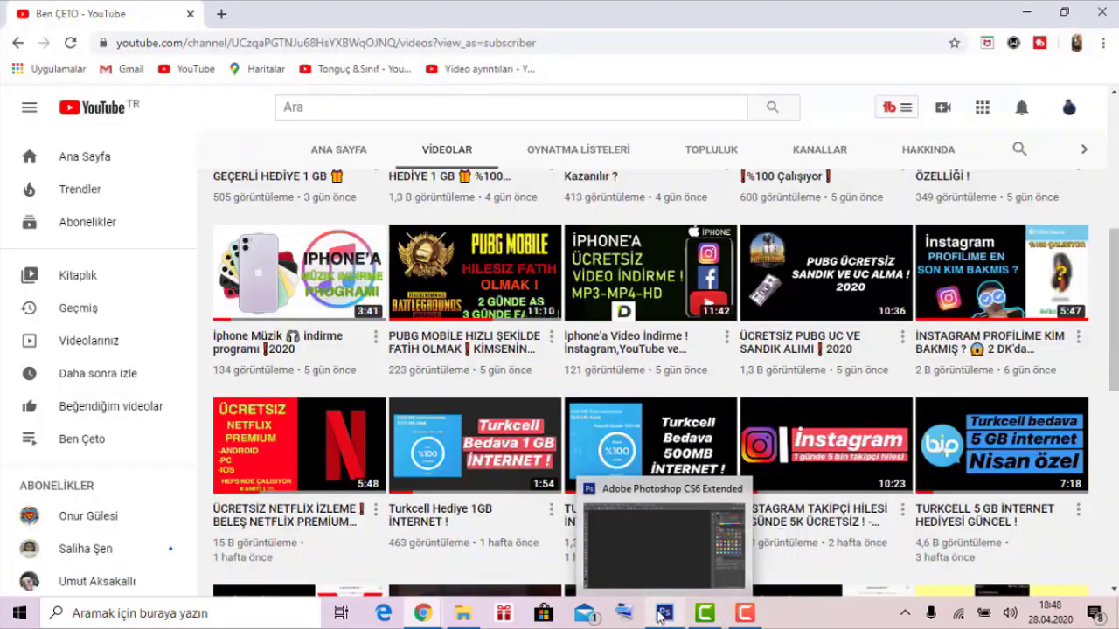
{"action": "left_click", "coordinate": [661, 563]}
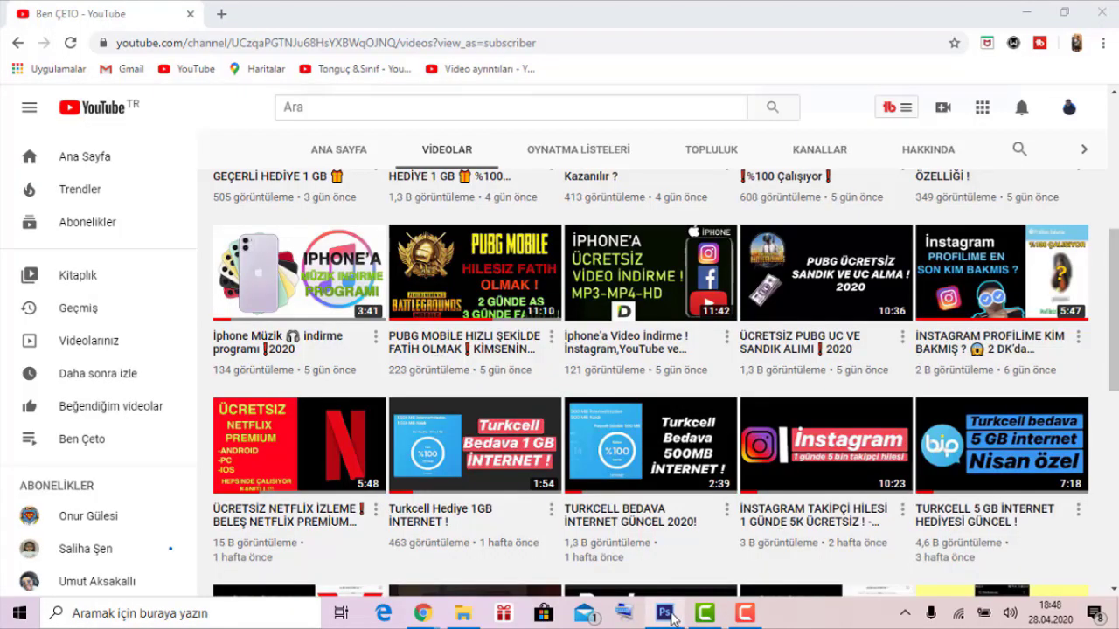
Bring Photoshop CS6's empty workspace to the front and open the Dosya (File) menu.
{"action": "mouse_move", "coordinate": [664, 613]}
{"action": "left_click", "coordinate": [667, 539]}
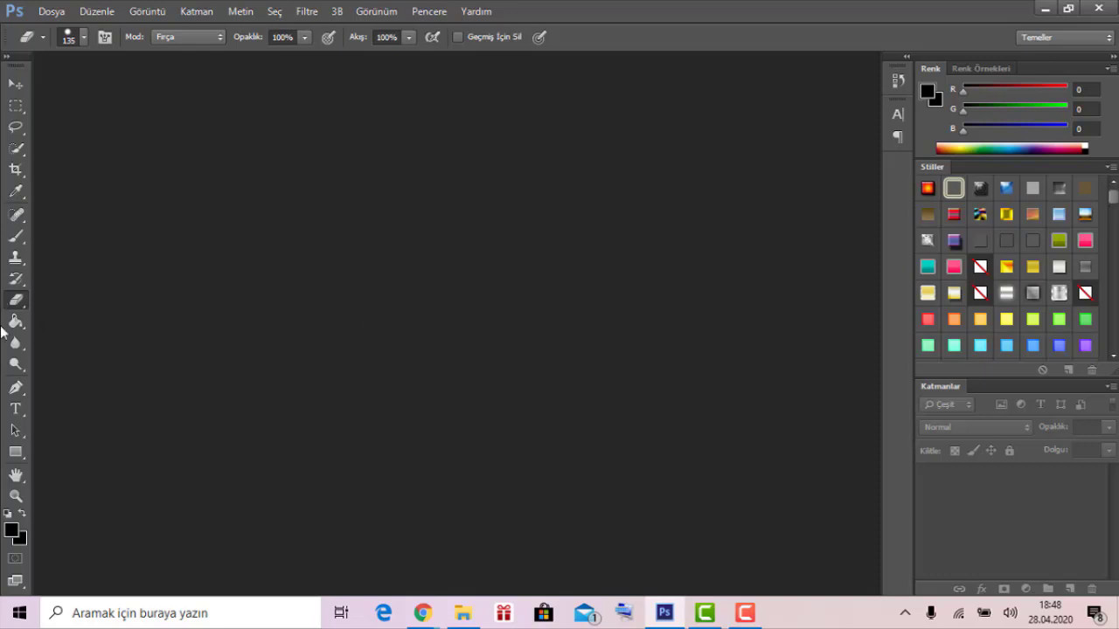
{"action": "left_click", "coordinate": [51, 11]}
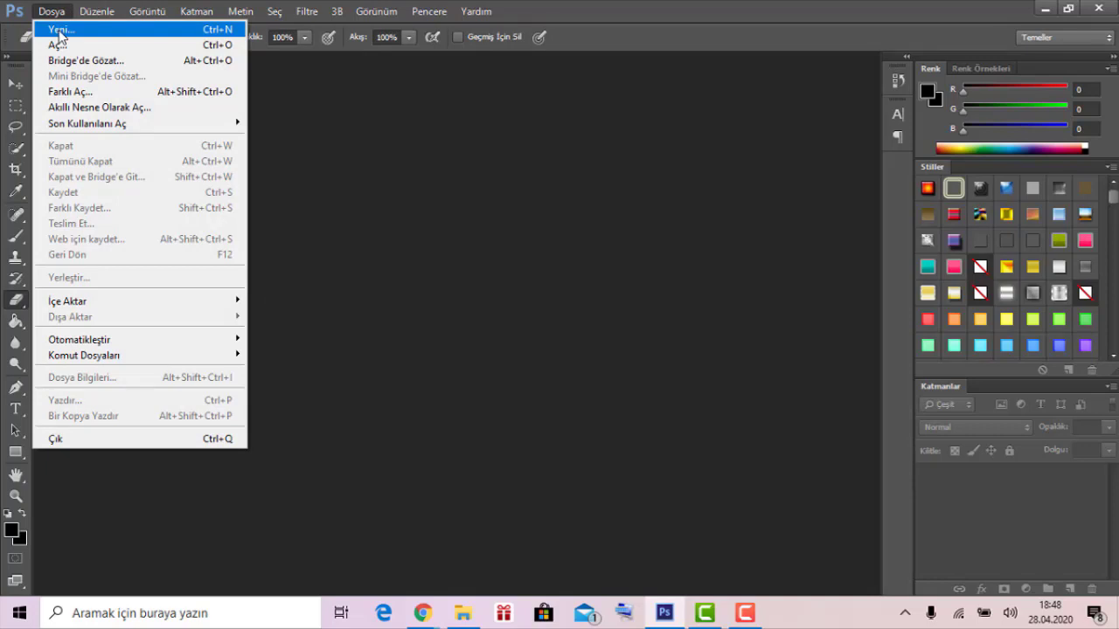
In Dosya > Yeni, set a 1280 × 720 pixel document size and close the dialog.
{"action": "left_click", "coordinate": [60, 31]}
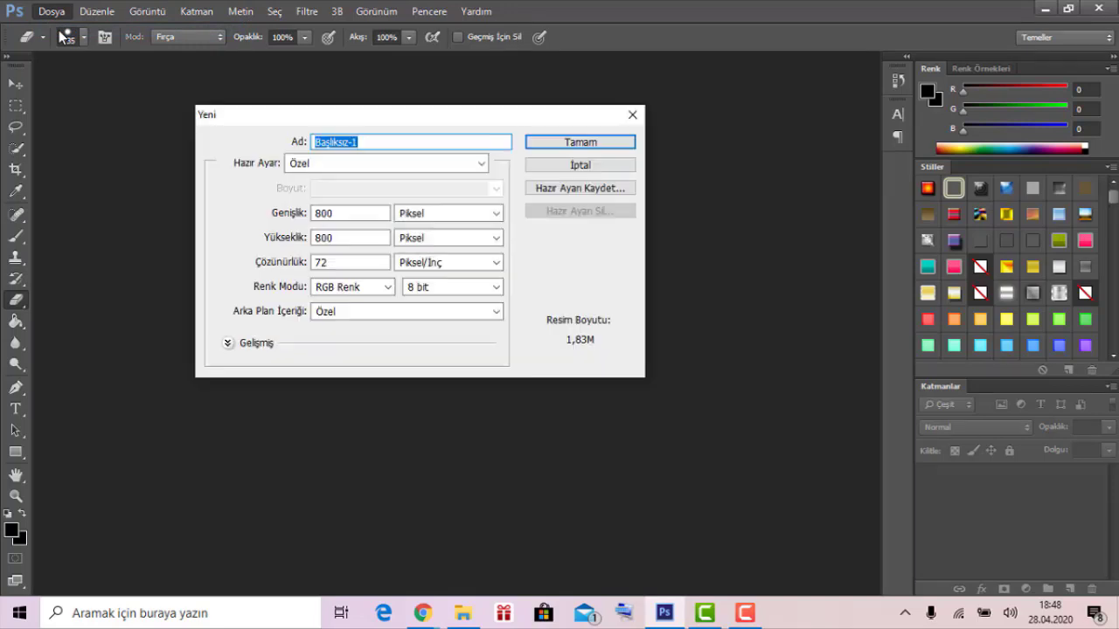
{"action": "left_click", "coordinate": [378, 216]}
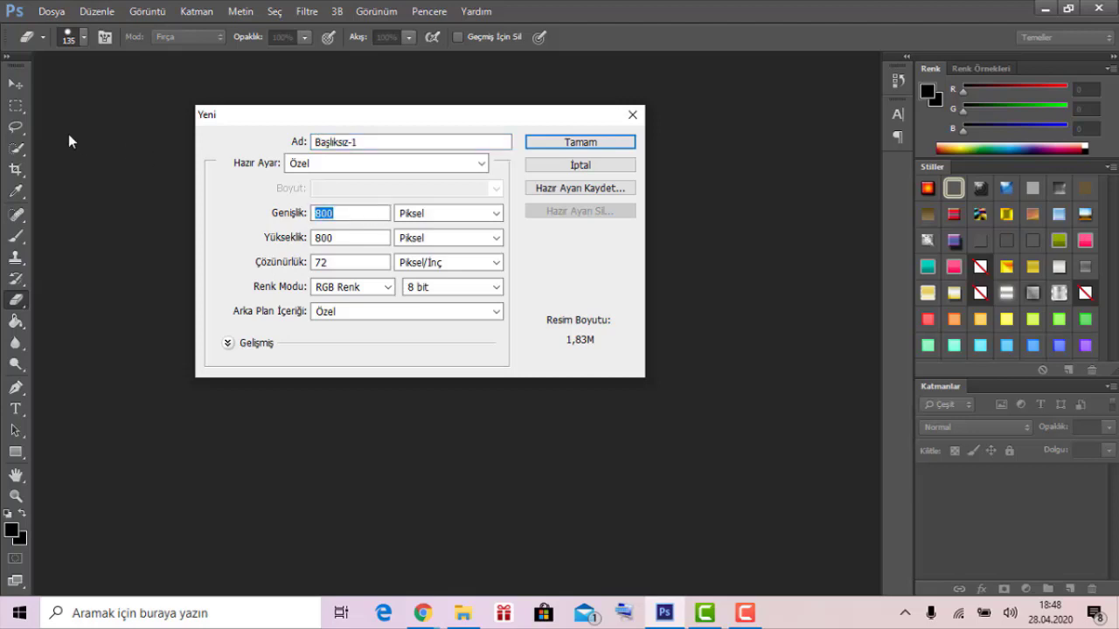
{"action": "type", "text": "12"}
{"action": "left_click", "coordinate": [385, 240]}
{"action": "type", "text": "7"}
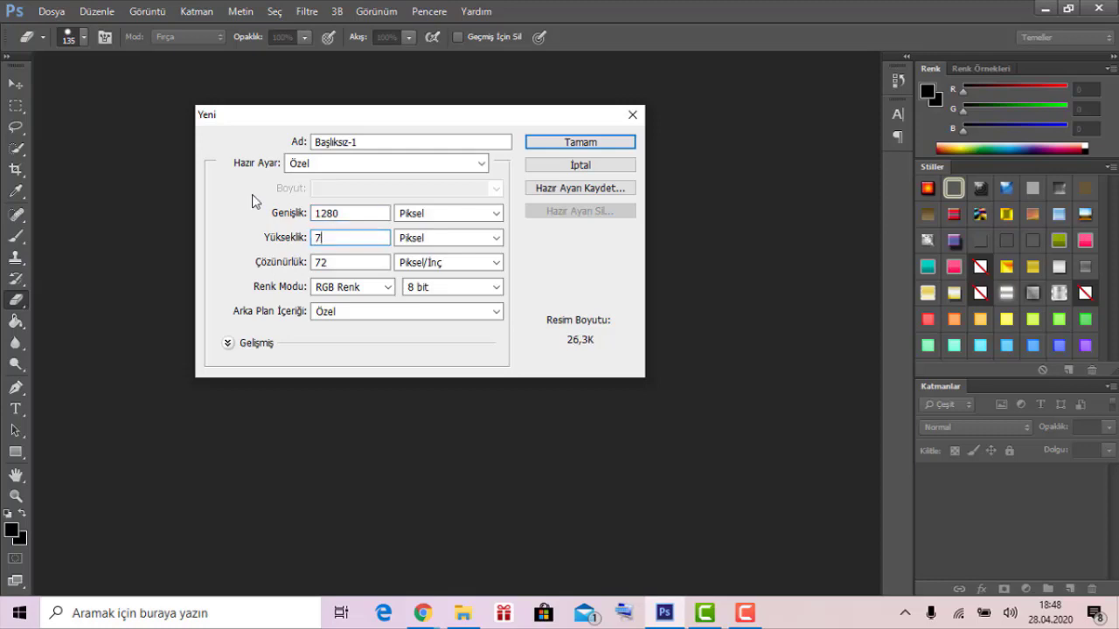
{"action": "type", "text": "20"}
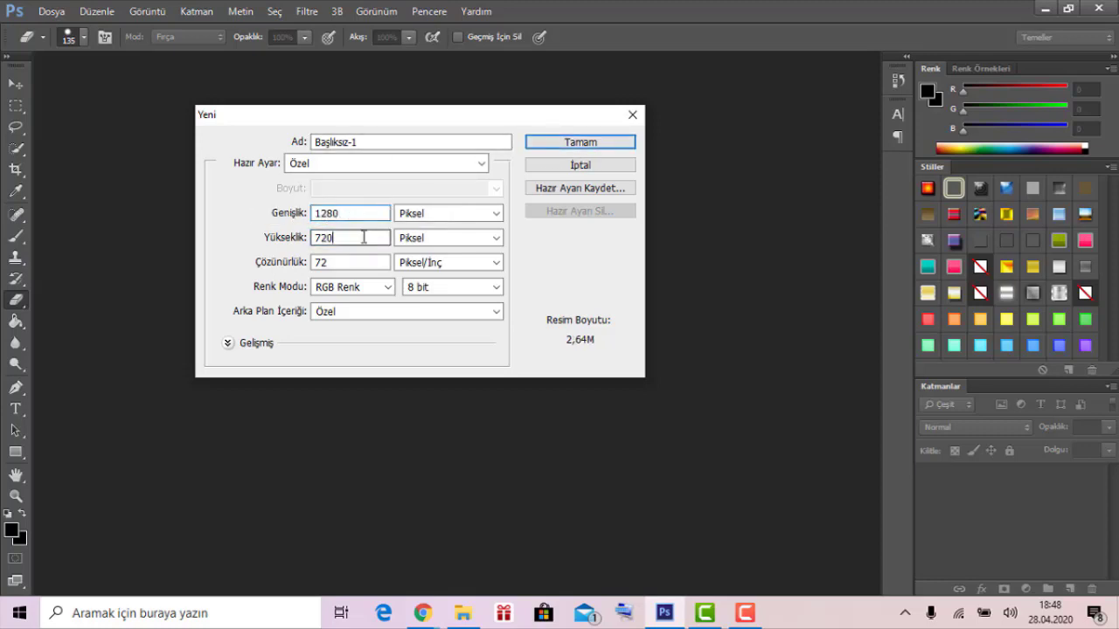
{"action": "left_click", "coordinate": [591, 141]}
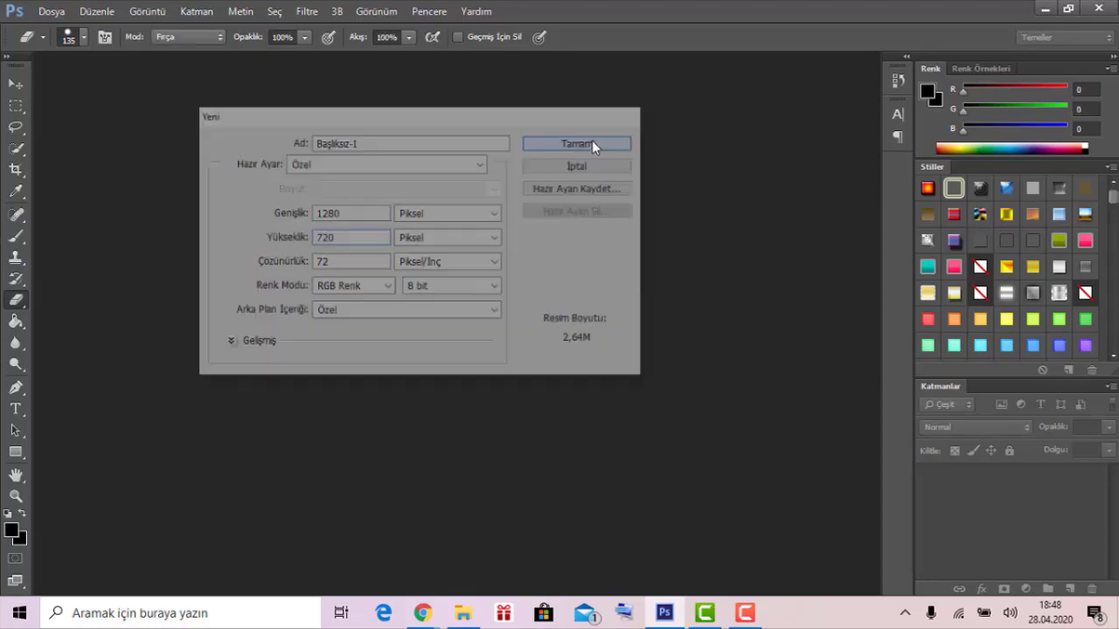
{"action": "mouse_move", "coordinate": [422, 612]}
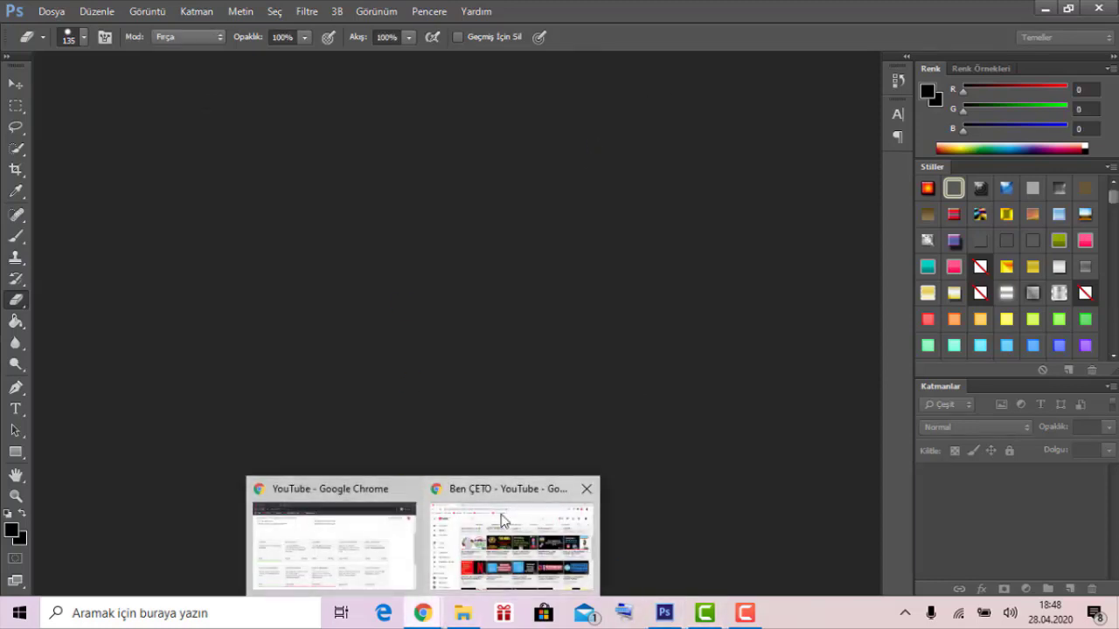
In Chrome, open the 'Youtube Resim Ölçüleri (2019)' search result in a new tab.
{"action": "left_click", "coordinate": [499, 519]}
{"action": "left_click", "coordinate": [225, 12]}
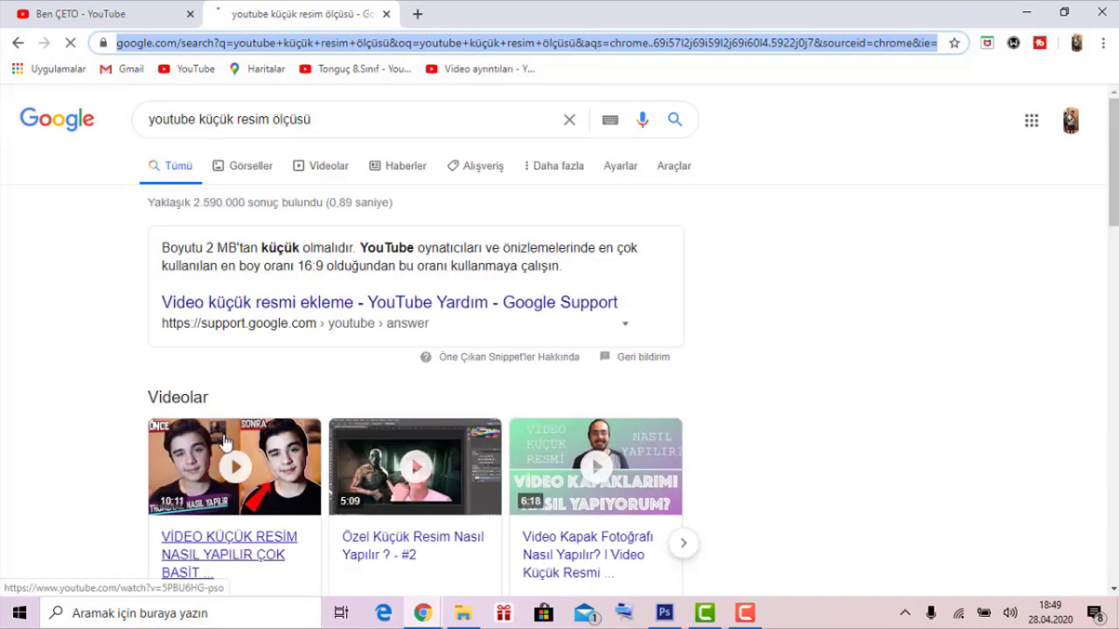
{"action": "scroll", "coordinate": [437, 305], "scroll_direction": "down", "scroll_amount": 5}
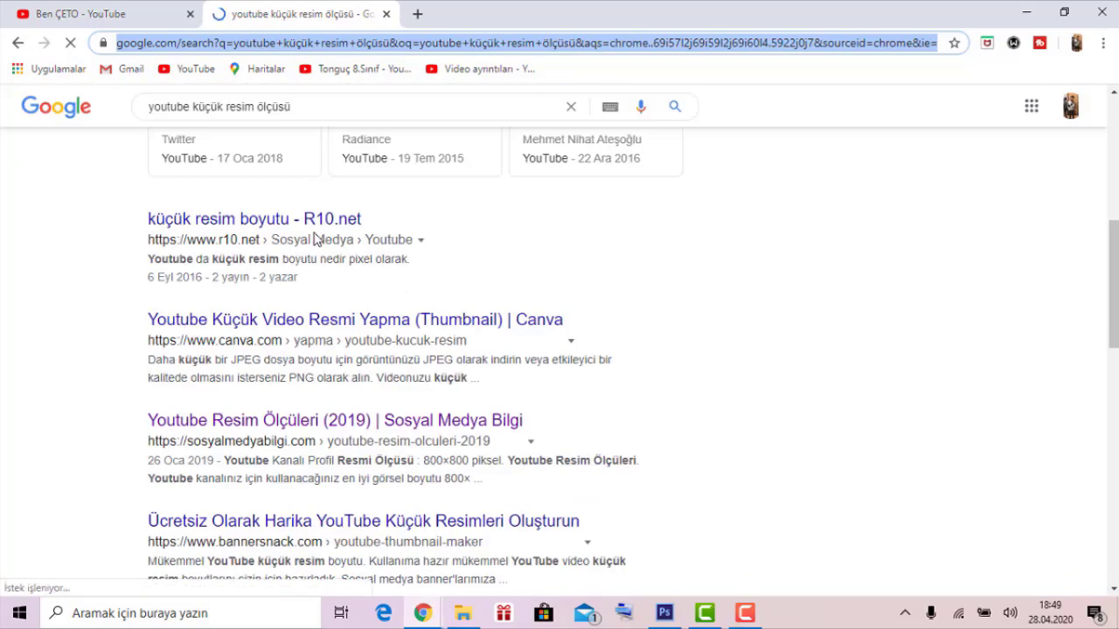
{"action": "scroll", "coordinate": [429, 376], "scroll_direction": "down", "scroll_amount": 1}
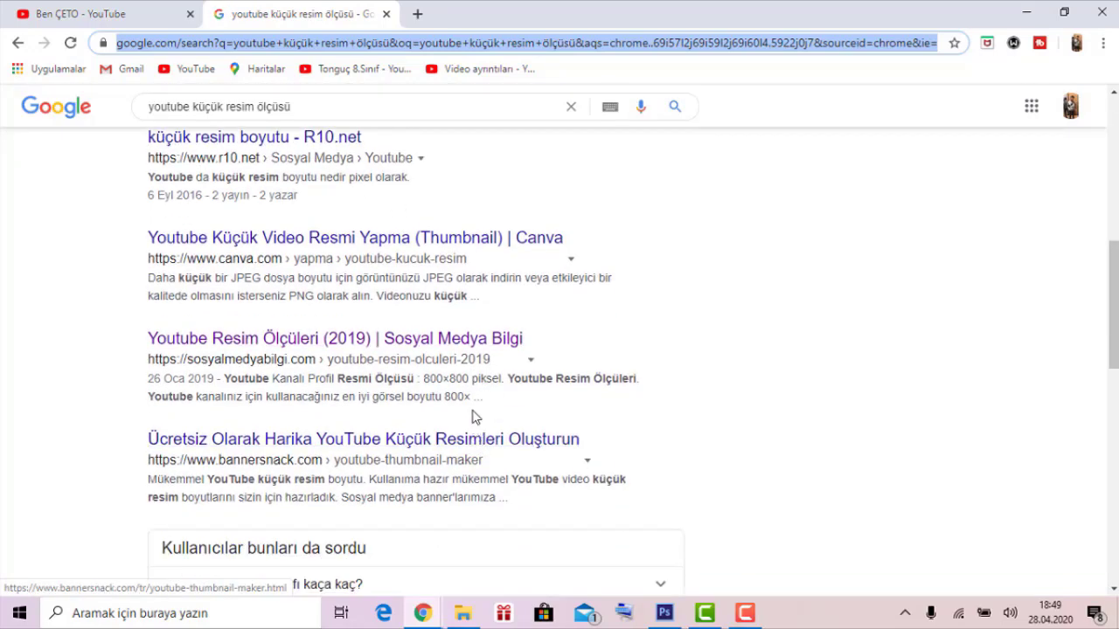
{"action": "left_click", "coordinate": [404, 347]}
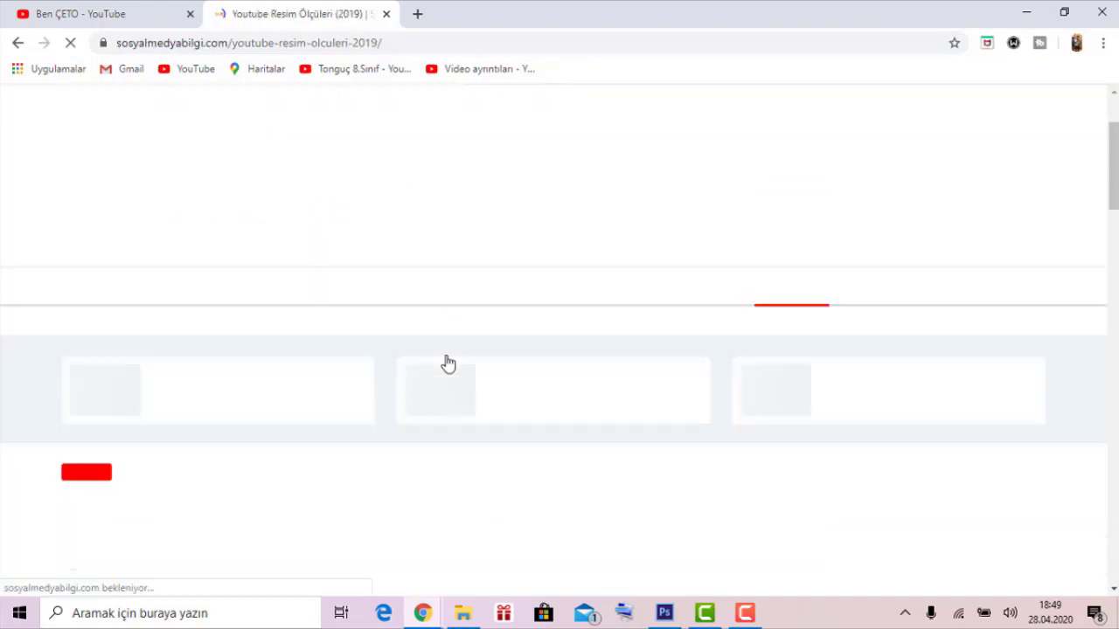
Confirm the 1280×720 thumbnail size in the article, close it, and return to Photoshop.
{"action": "scroll", "coordinate": [445, 362], "scroll_direction": "down", "scroll_amount": 1}
{"action": "scroll", "coordinate": [445, 350], "scroll_direction": "down", "scroll_amount": 5}
{"action": "scroll", "coordinate": [441, 345], "scroll_direction": "down", "scroll_amount": 5}
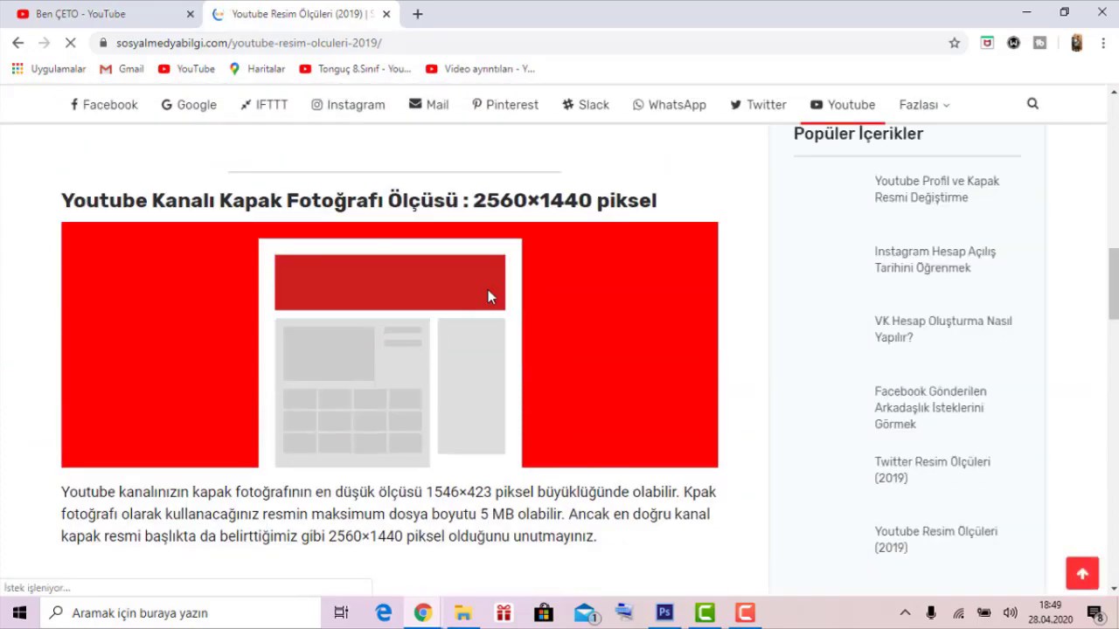
{"action": "scroll", "coordinate": [490, 293], "scroll_direction": "down", "scroll_amount": 5}
{"action": "scroll", "coordinate": [493, 297], "scroll_direction": "down", "scroll_amount": 4}
{"action": "scroll", "coordinate": [494, 298], "scroll_direction": "up", "scroll_amount": 2}
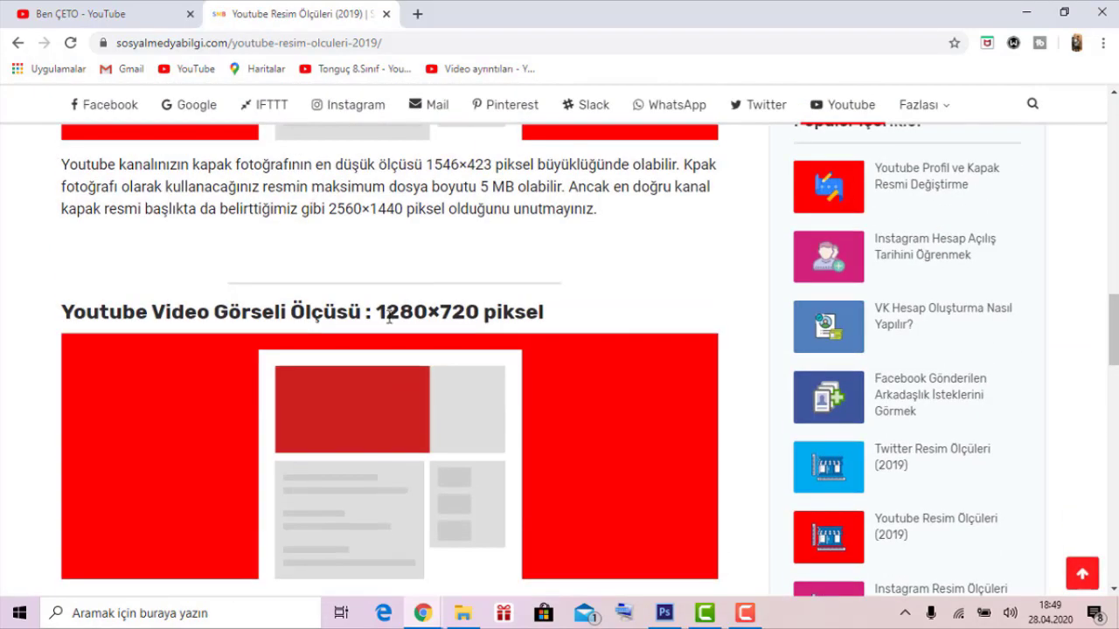
{"action": "left_click_drag", "start_coordinate": [376, 312], "coordinate": [581, 324]}
{"action": "middle_click", "coordinate": [291, 9]}
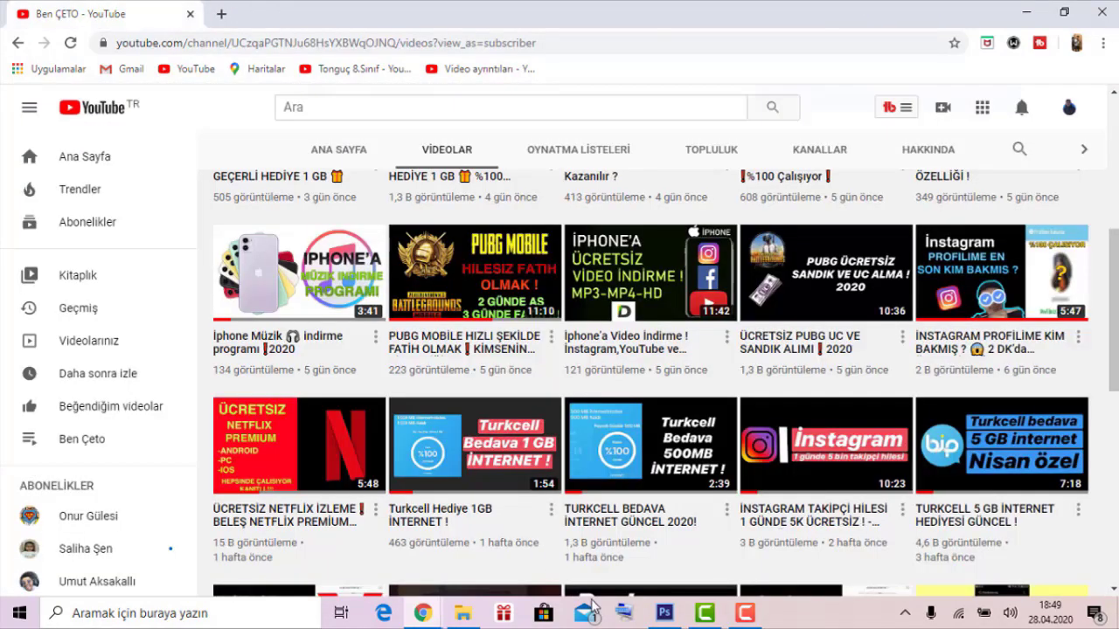
{"action": "left_click", "coordinate": [664, 609]}
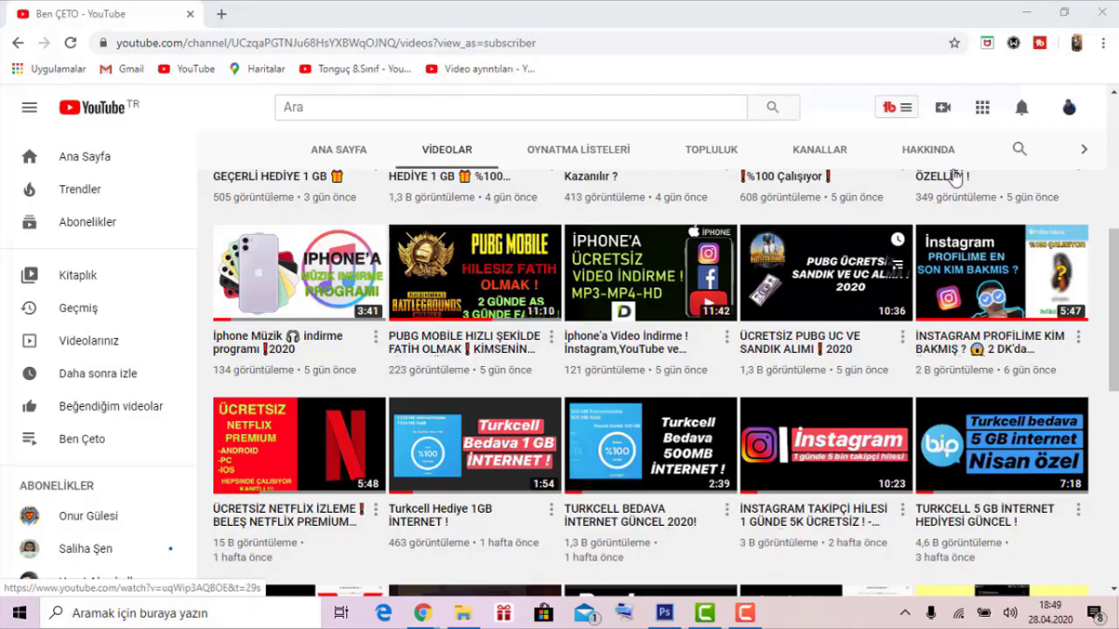
{"action": "left_click", "coordinate": [1032, 8]}
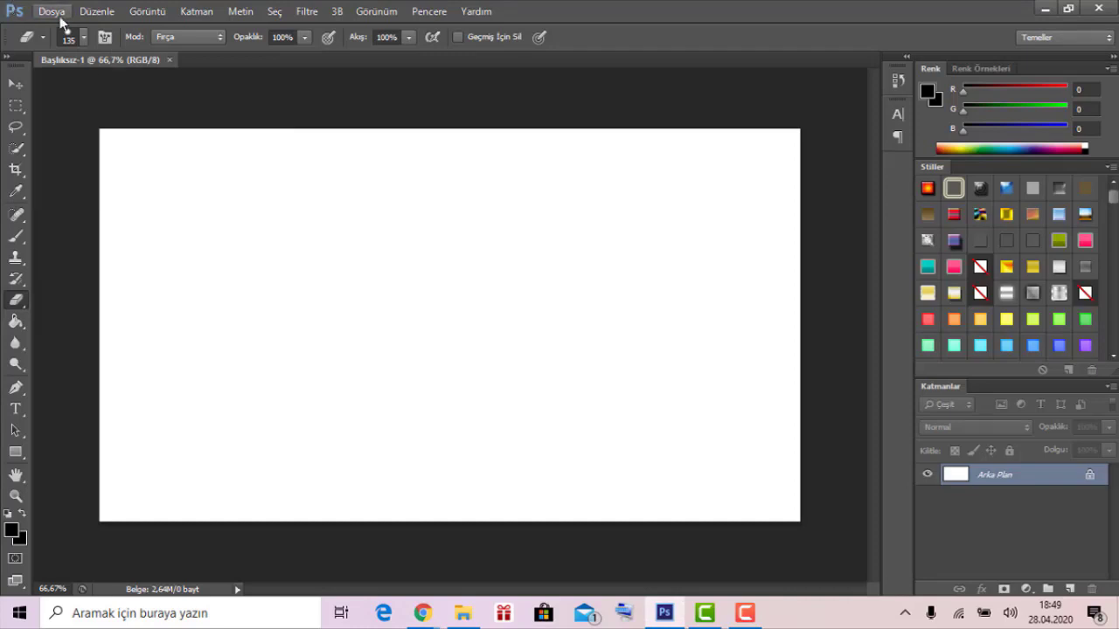
Create a second document, Başlıksız-2, at 1280 × 720 pixels, 72 ppi, RGB 8 bit.
{"action": "left_click", "coordinate": [50, 11]}
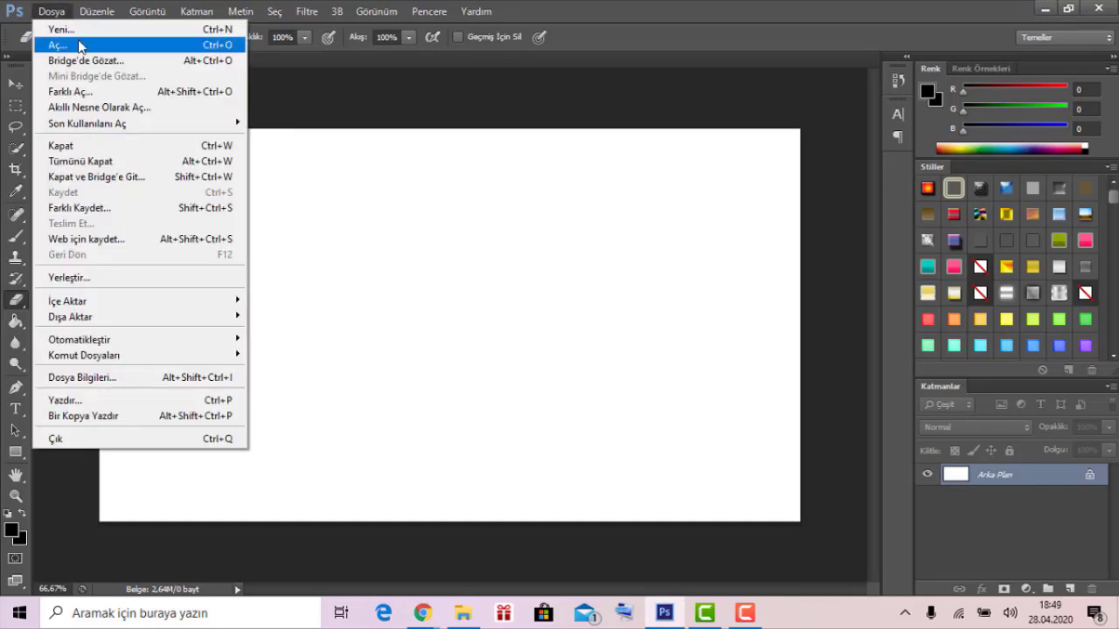
{"action": "left_click", "coordinate": [78, 41]}
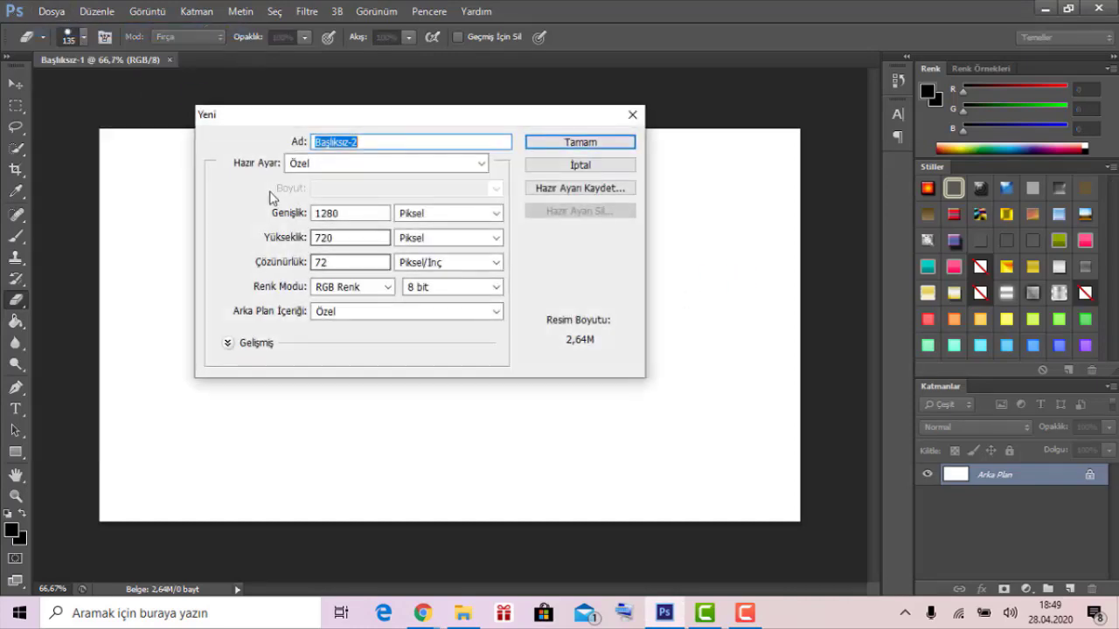
{"action": "left_click_drag", "start_coordinate": [344, 217], "coordinate": [261, 212]}
{"action": "key", "text": "Tab"}
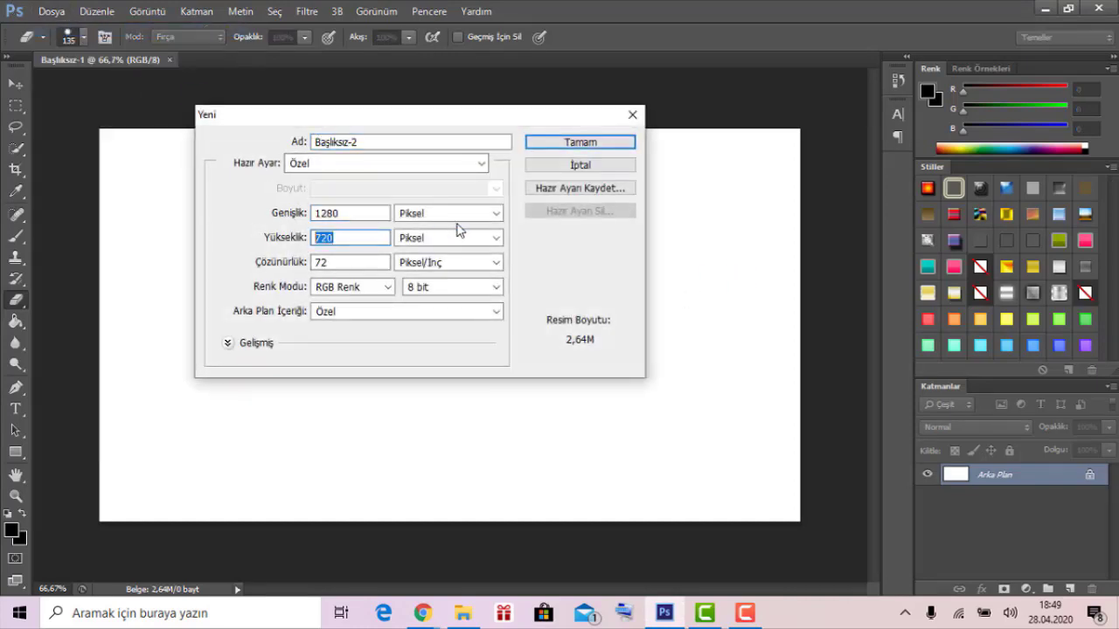
{"action": "left_click", "coordinate": [455, 213]}
{"action": "left_click", "coordinate": [457, 230]}
{"action": "left_click", "coordinate": [457, 237]}
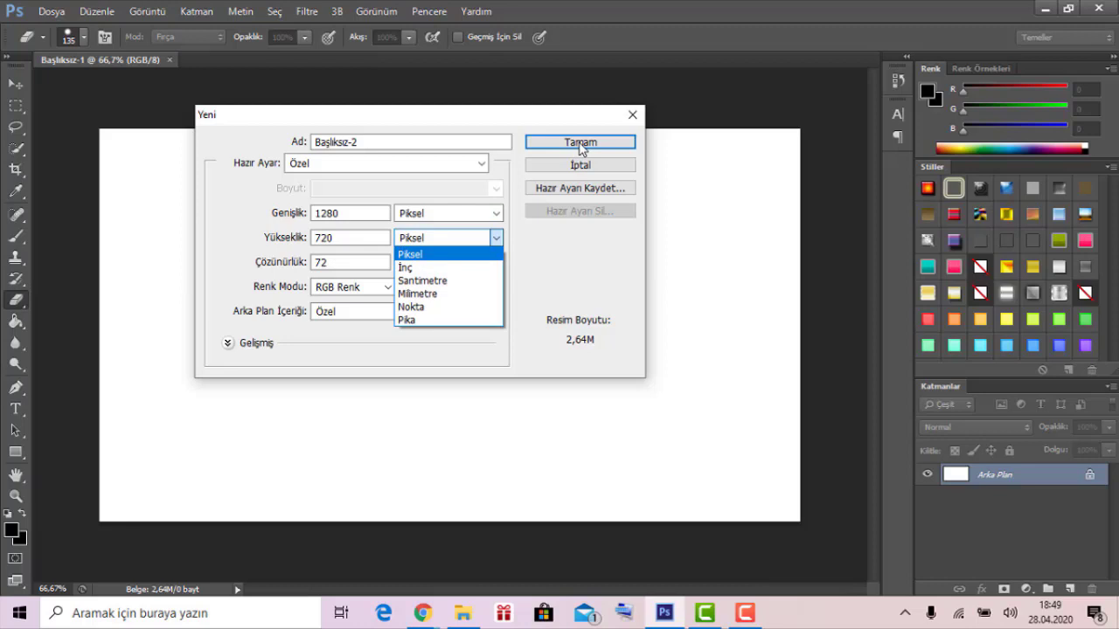
{"action": "key", "text": "Tab"}
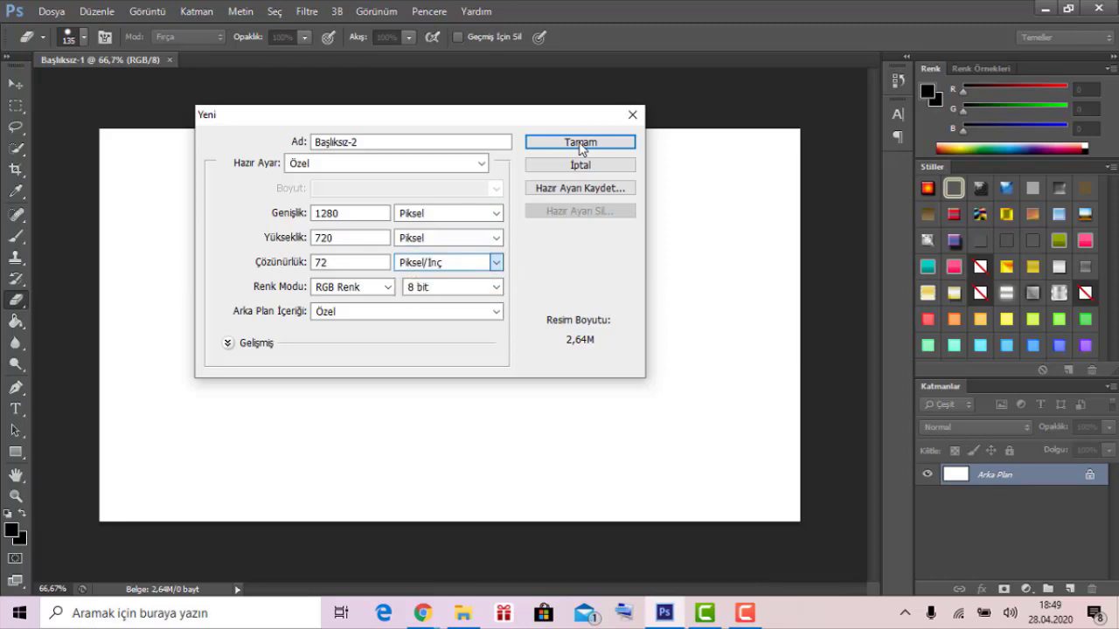
{"action": "left_click", "coordinate": [580, 144]}
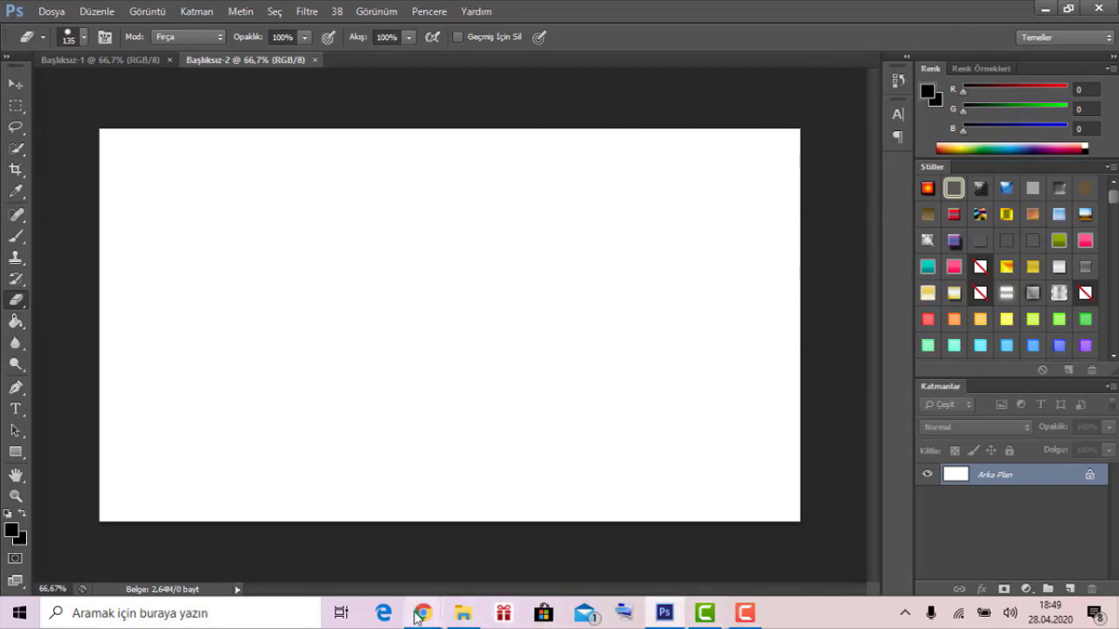
Scroll through the YouTube channel's uploaded video thumbnails in Chrome.
{"action": "mouse_move", "coordinate": [422, 612]}
{"action": "left_click", "coordinate": [503, 546]}
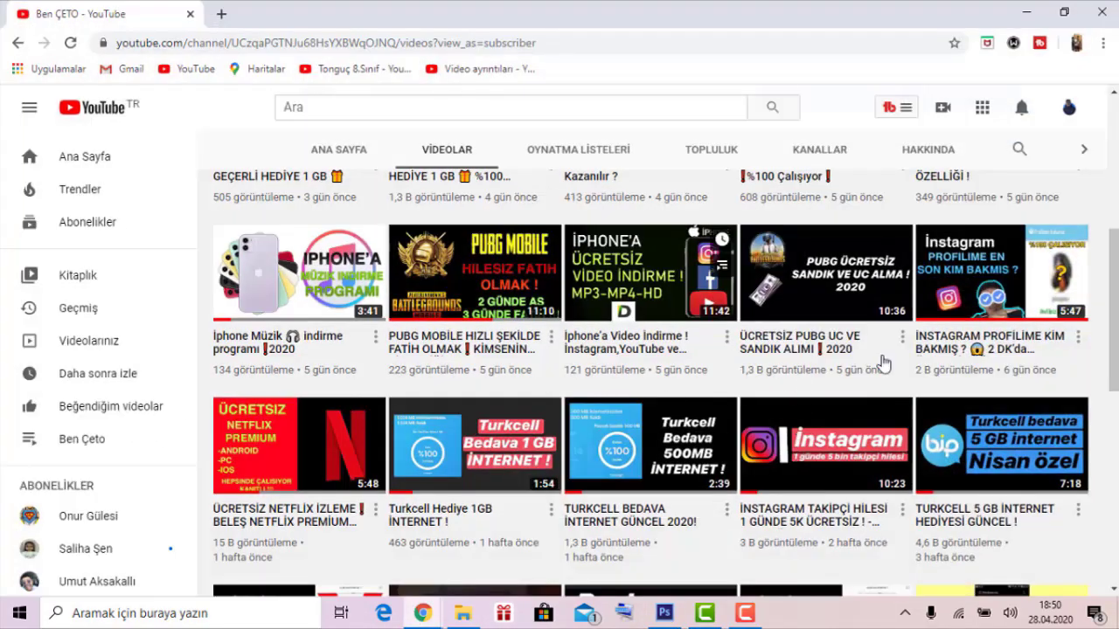
{"action": "scroll", "coordinate": [1034, 340], "scroll_direction": "down", "scroll_amount": 3}
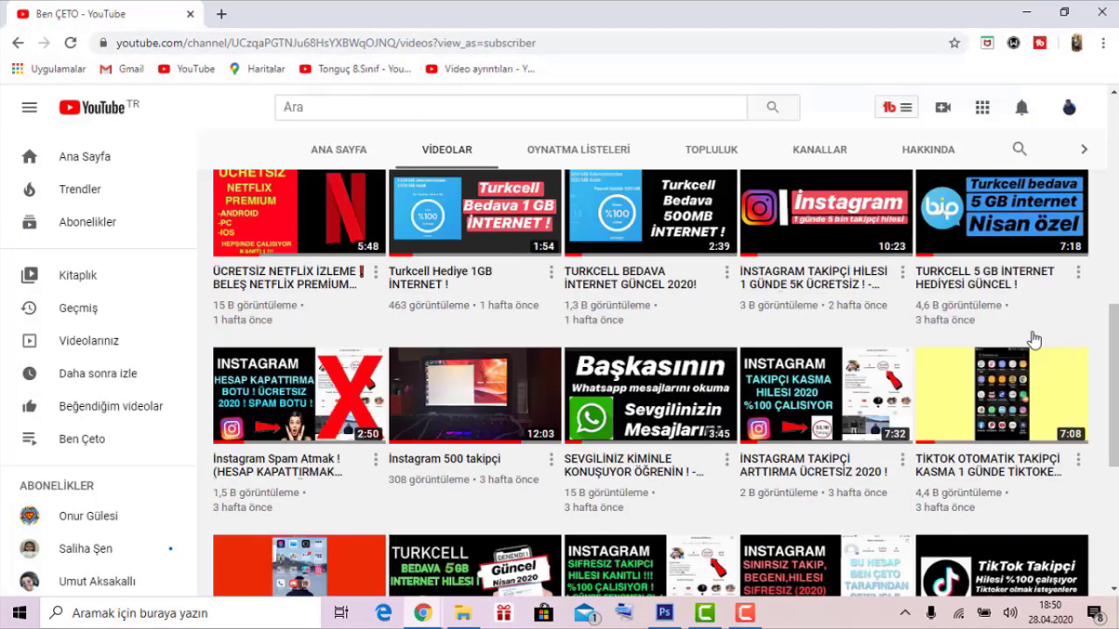
{"action": "scroll", "coordinate": [1034, 340], "scroll_direction": "down", "scroll_amount": 3}
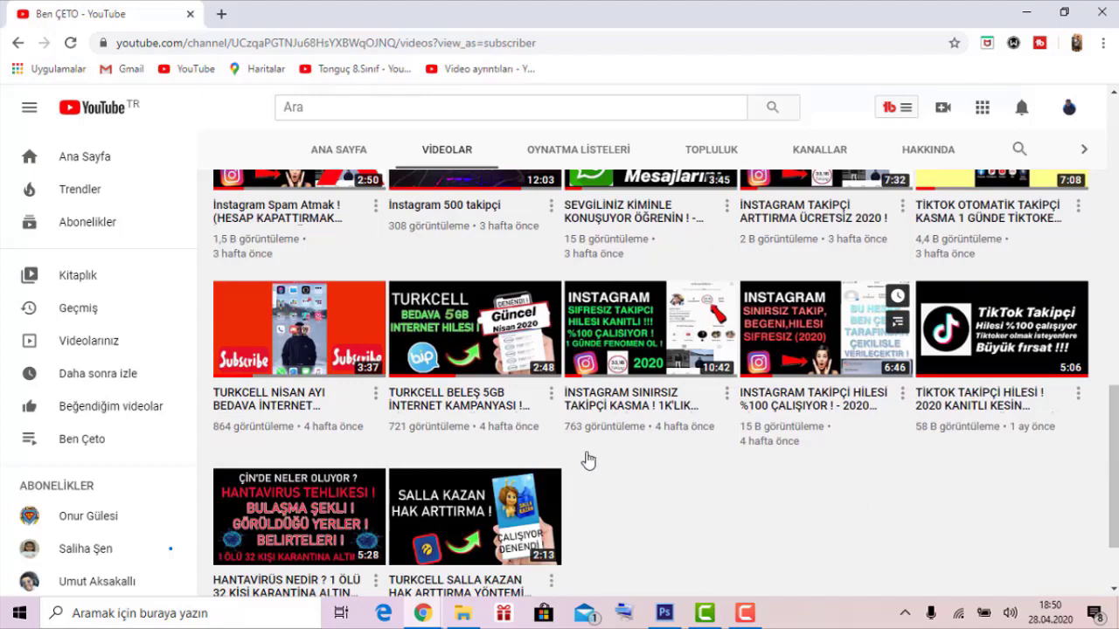
{"action": "scroll", "coordinate": [603, 472], "scroll_direction": "down", "scroll_amount": 3}
{"action": "scroll", "coordinate": [644, 512], "scroll_direction": "down", "scroll_amount": 3}
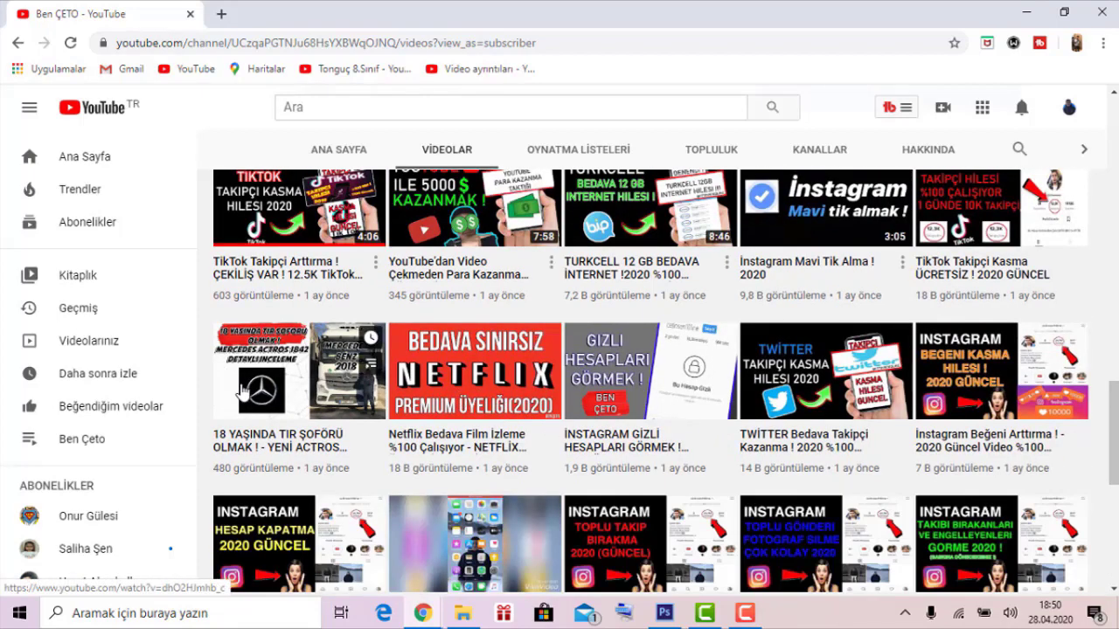
{"action": "scroll", "coordinate": [1065, 395], "scroll_direction": "up", "scroll_amount": 3}
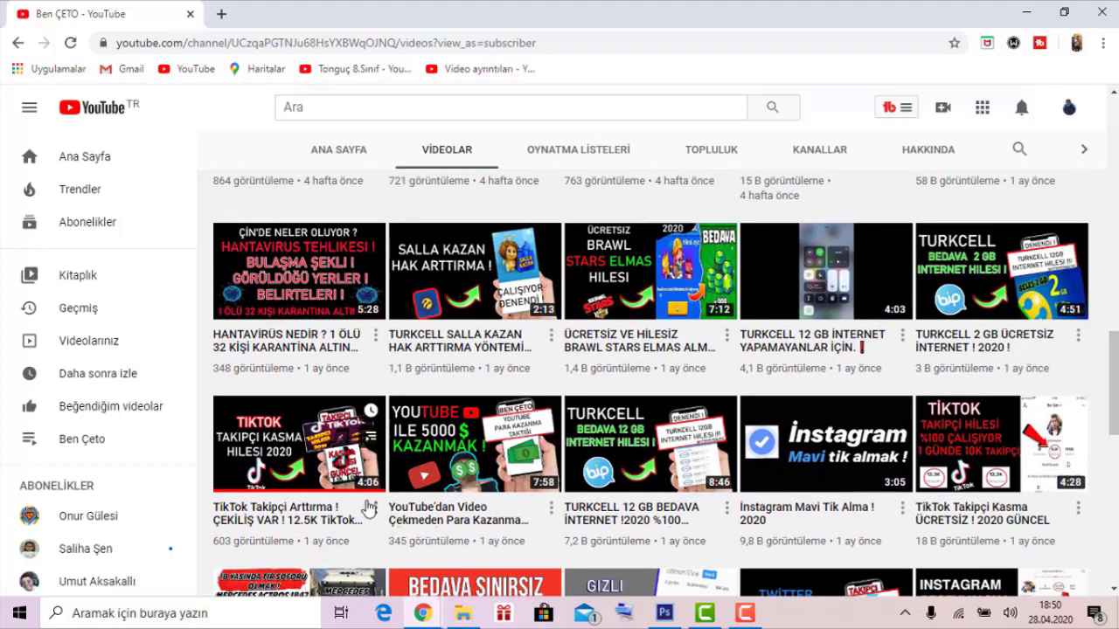
{"action": "scroll", "coordinate": [352, 457], "scroll_direction": "up", "scroll_amount": 1}
{"action": "scroll", "coordinate": [352, 457], "scroll_direction": "up", "scroll_amount": 3}
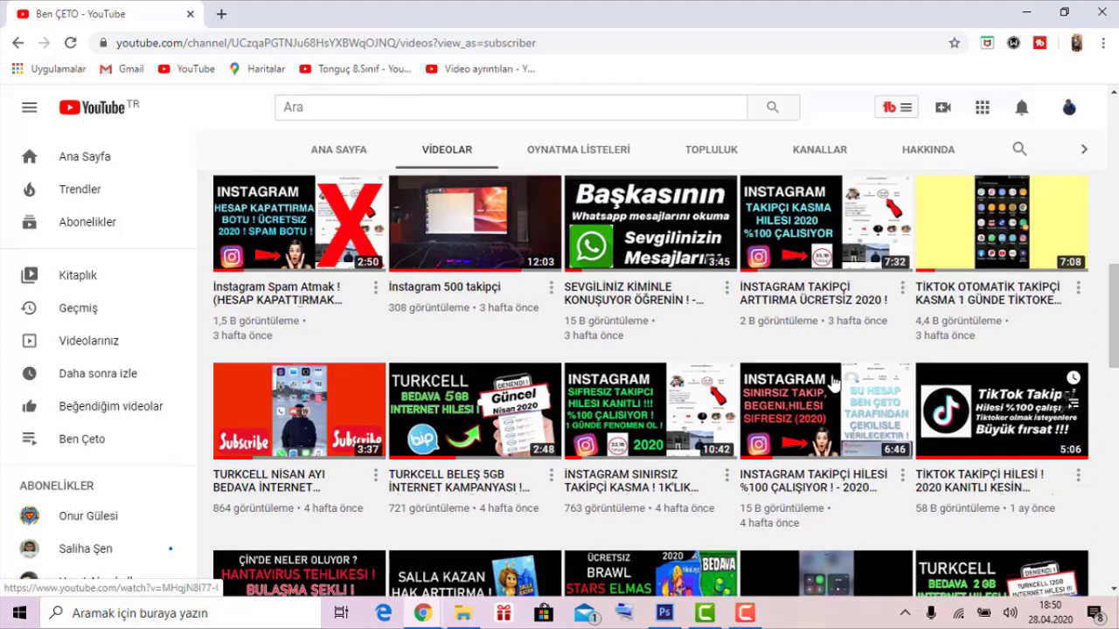
{"action": "scroll", "coordinate": [745, 203], "scroll_direction": "up", "scroll_amount": 4}
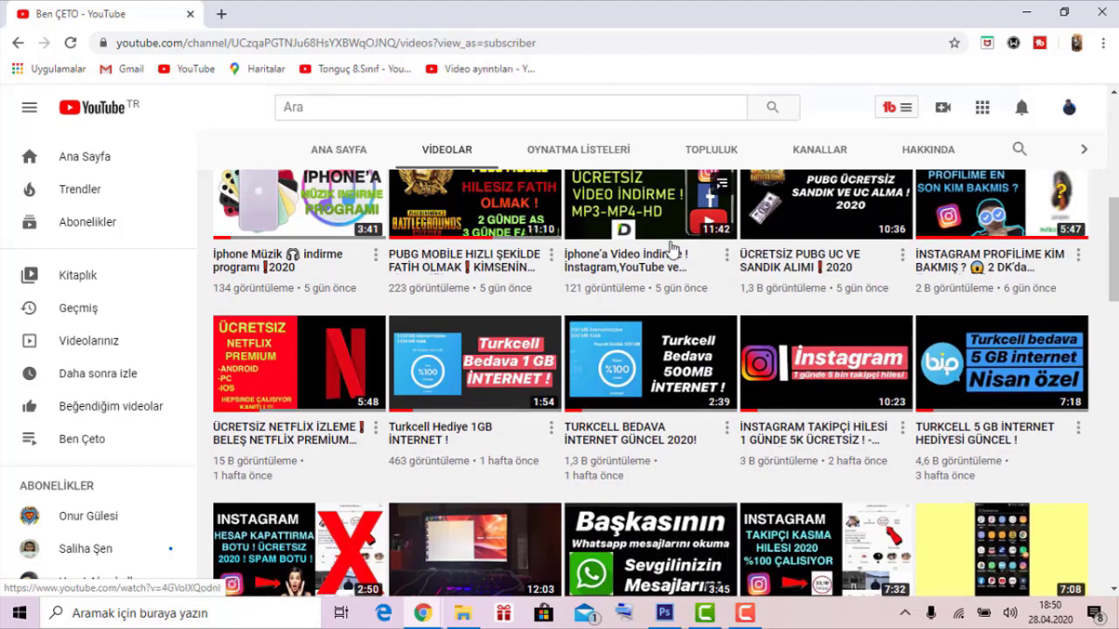
{"action": "scroll", "coordinate": [620, 262], "scroll_direction": "up", "scroll_amount": 1}
{"action": "scroll", "coordinate": [620, 262], "scroll_direction": "up", "scroll_amount": 2}
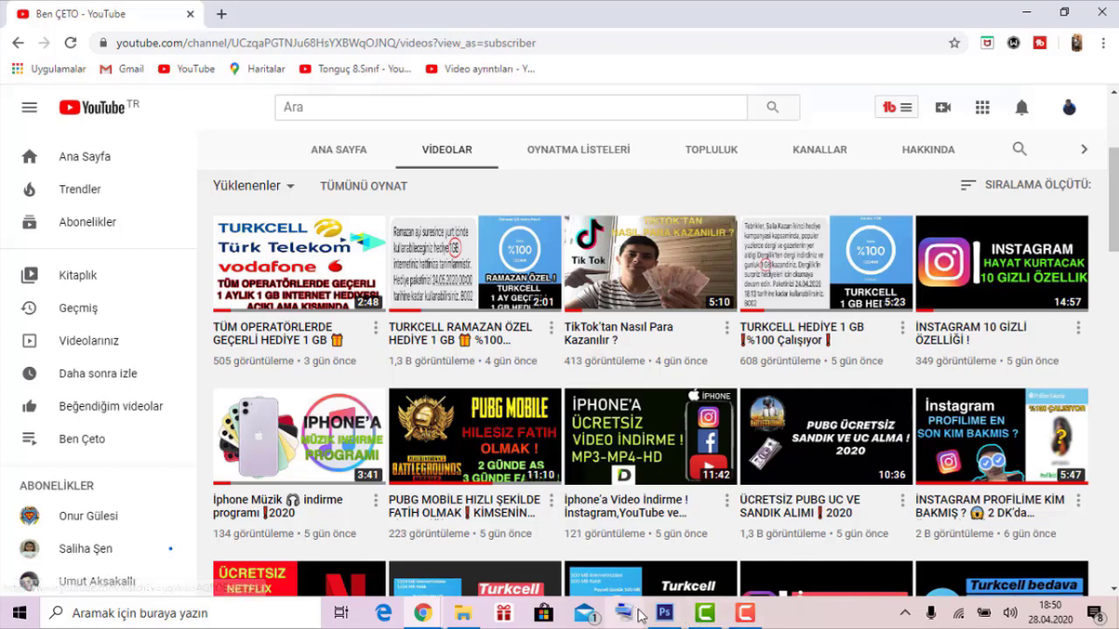
Switch between Photoshop and the channel, ending on the blank Başlıksız-2 canvas.
{"action": "left_click", "coordinate": [664, 612]}
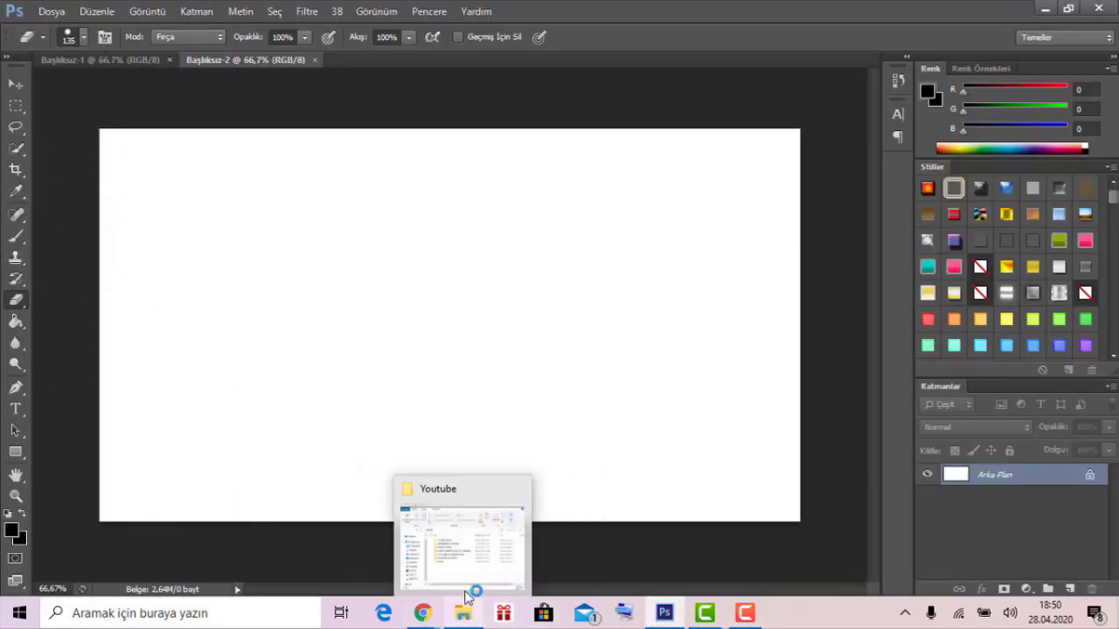
{"action": "left_click", "coordinate": [489, 568]}
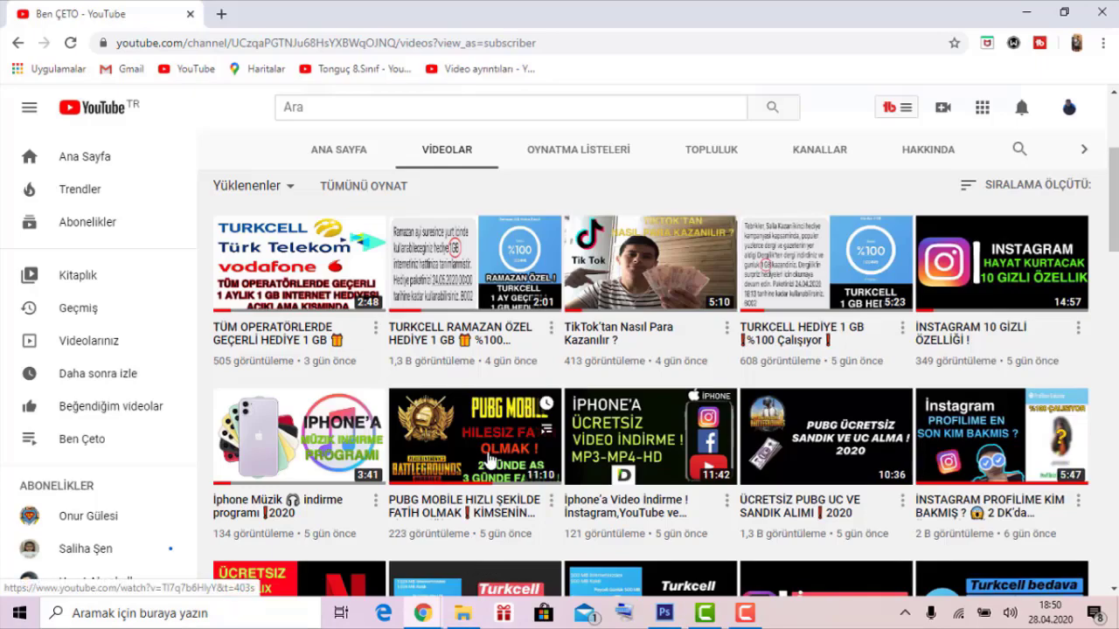
{"action": "mouse_move", "coordinate": [474, 436]}
{"action": "left_click", "coordinate": [665, 612]}
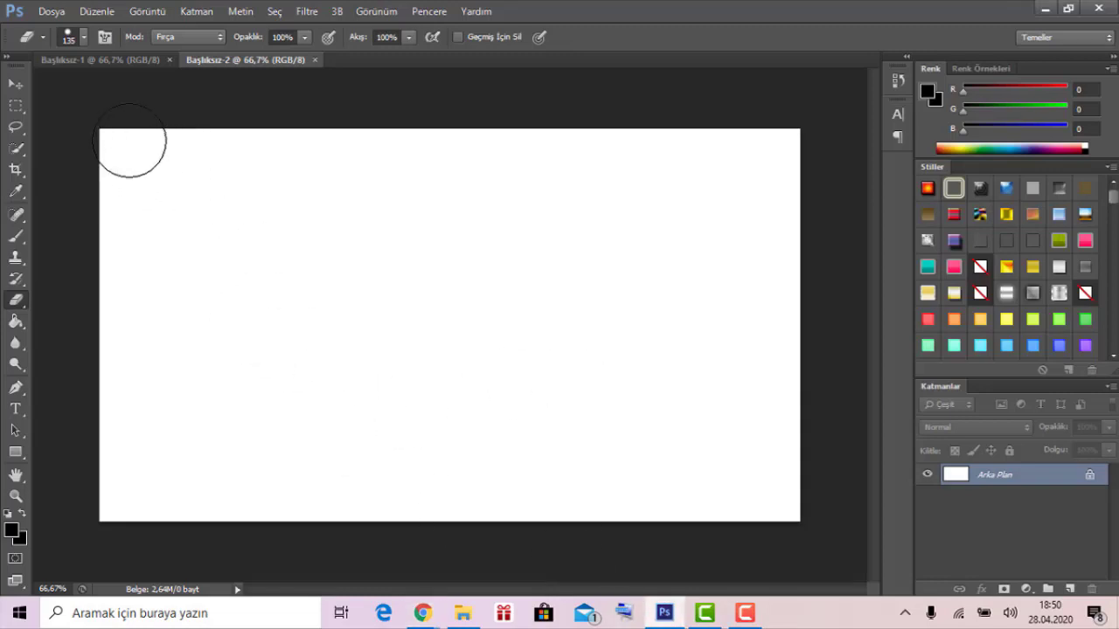
Turn the whole canvas black with the standard eraser at an oversized brush size.
{"action": "left_click_drag", "start_coordinate": [125, 127], "coordinate": [169, 127]}
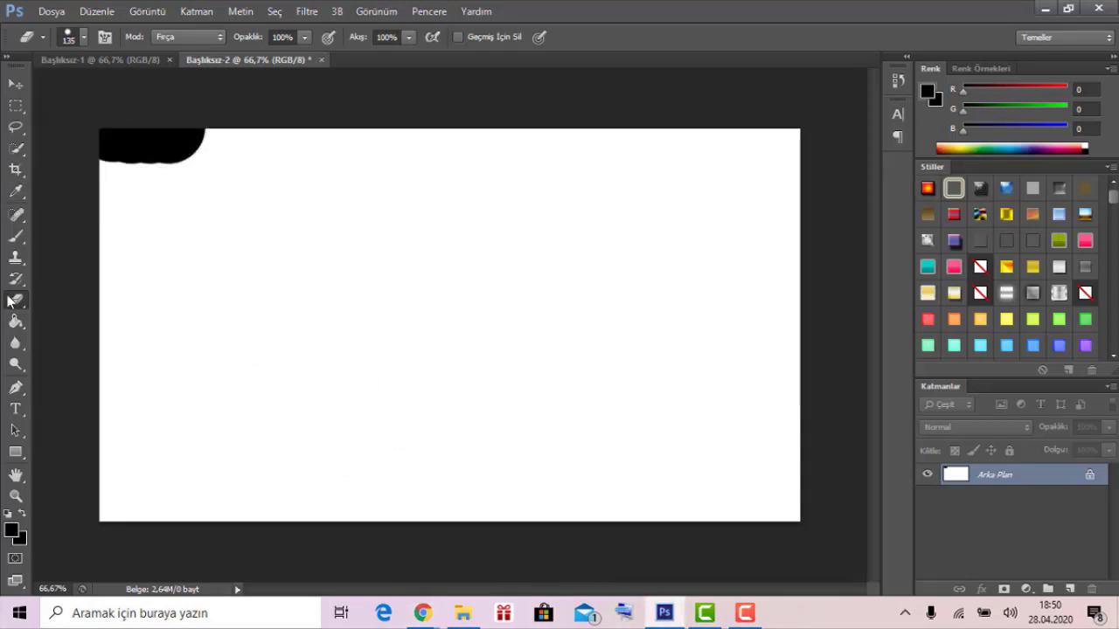
{"action": "right_click", "coordinate": [16, 300]}
{"action": "left_click", "coordinate": [72, 302]}
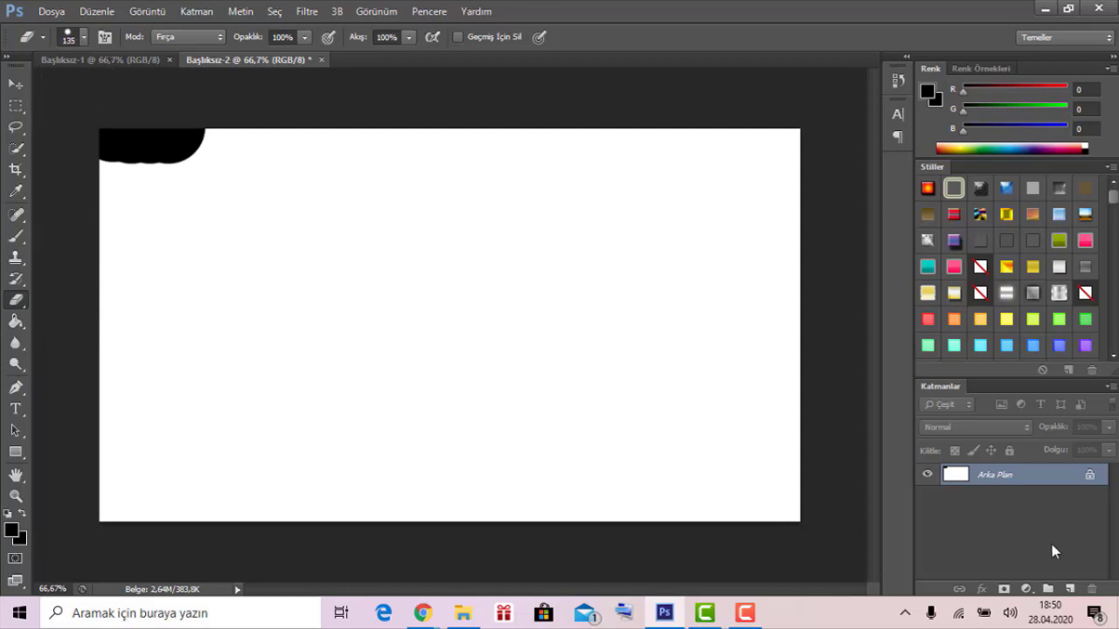
{"action": "left_click", "coordinate": [85, 36]}
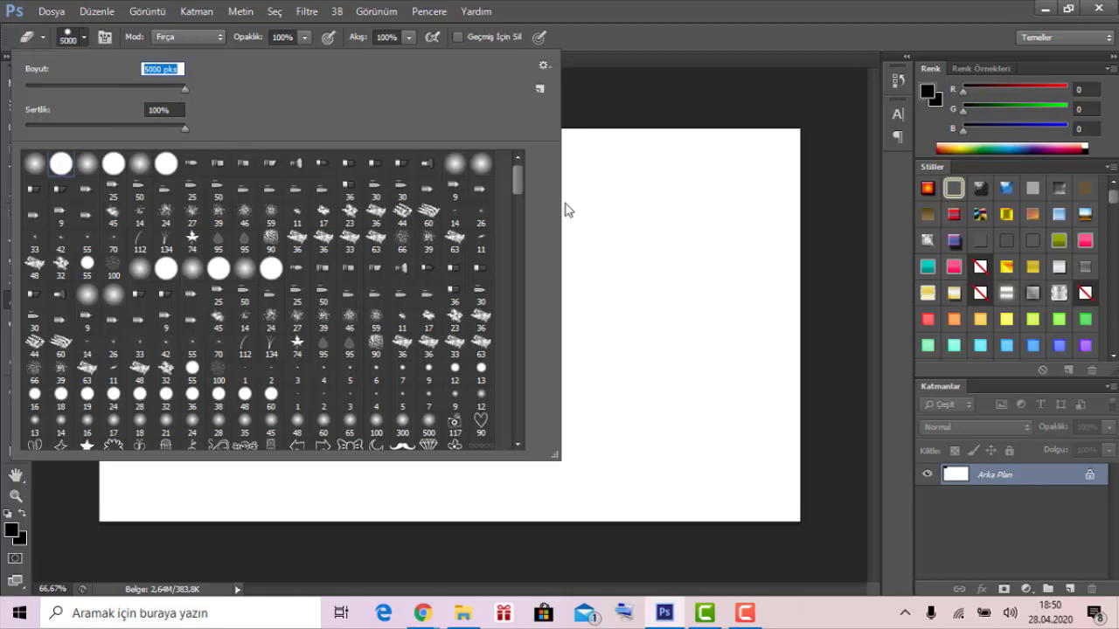
{"action": "left_click", "coordinate": [637, 198]}
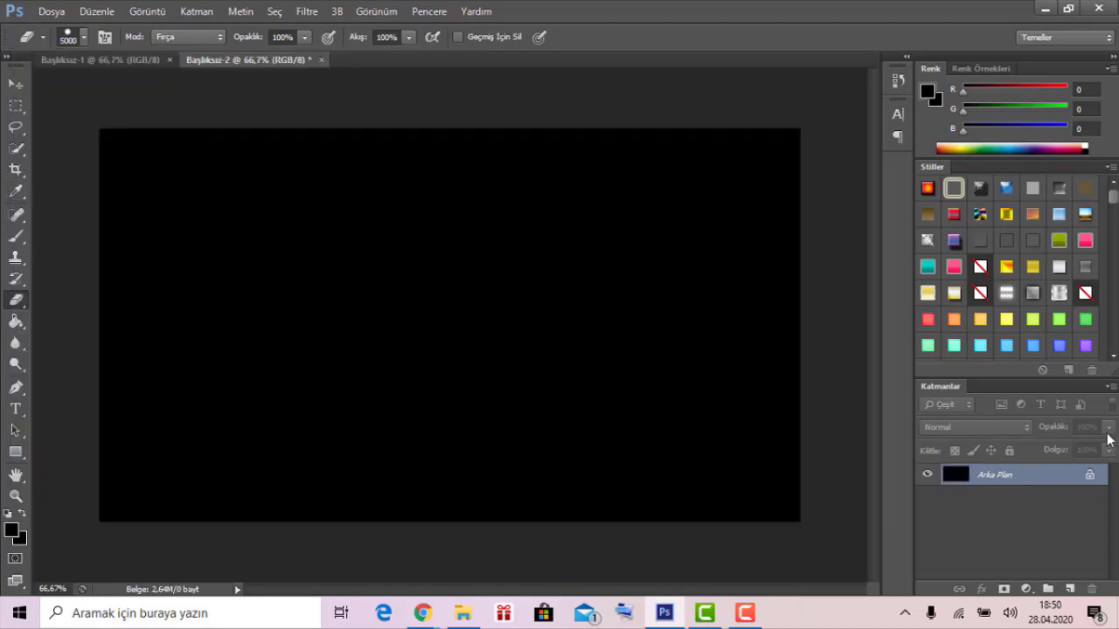
Make the background colour red and fill the entire canvas red.
{"action": "left_click", "coordinate": [1067, 88]}
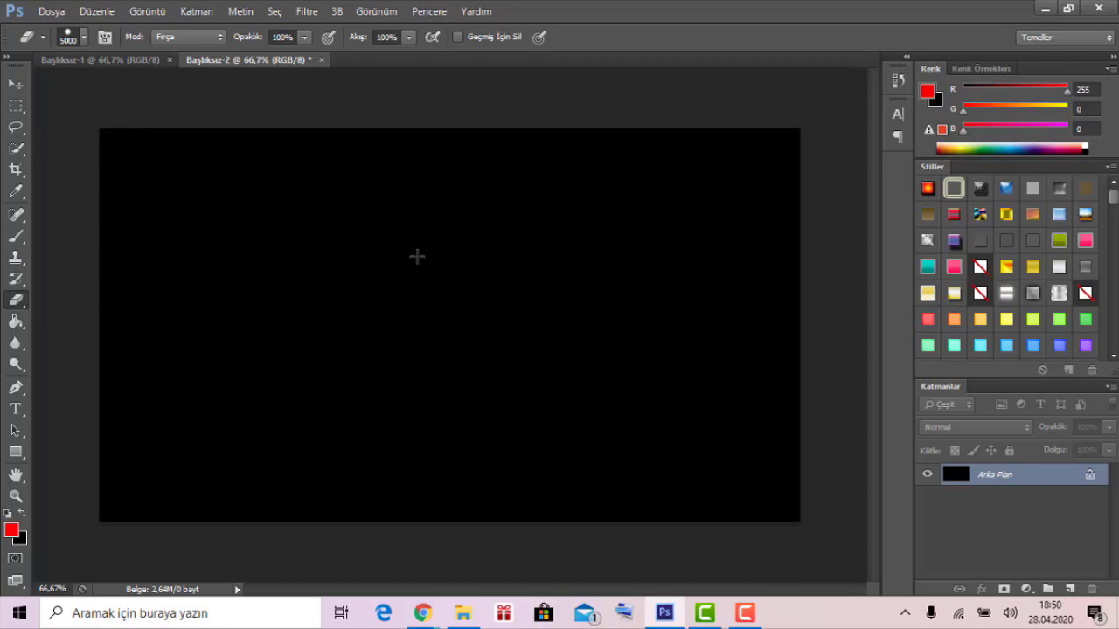
{"action": "left_click", "coordinate": [940, 97]}
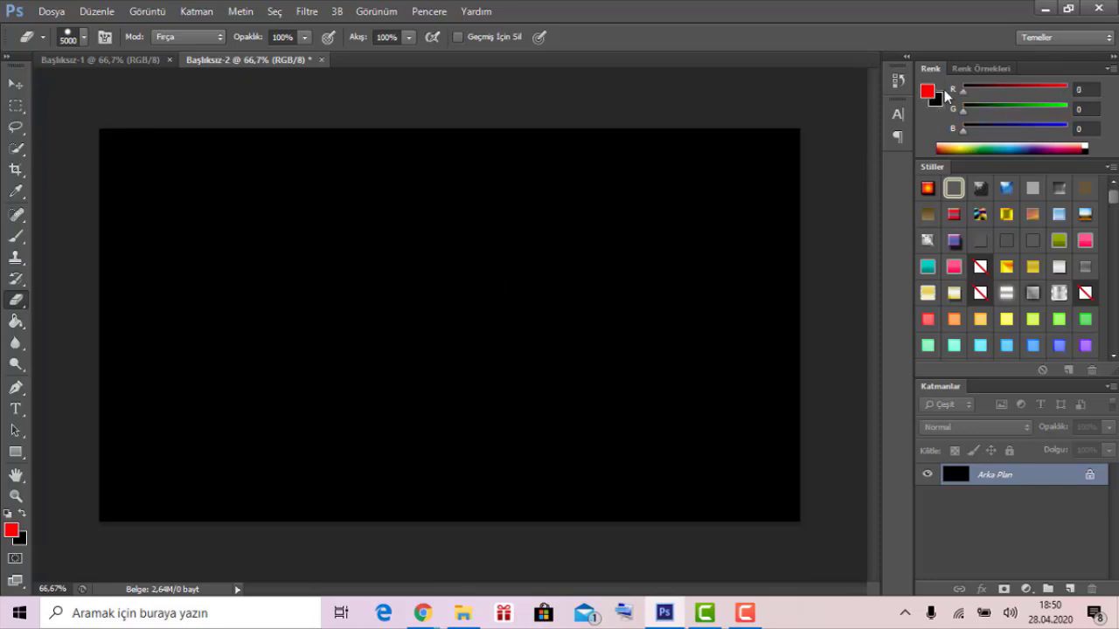
{"action": "left_click", "coordinate": [937, 99]}
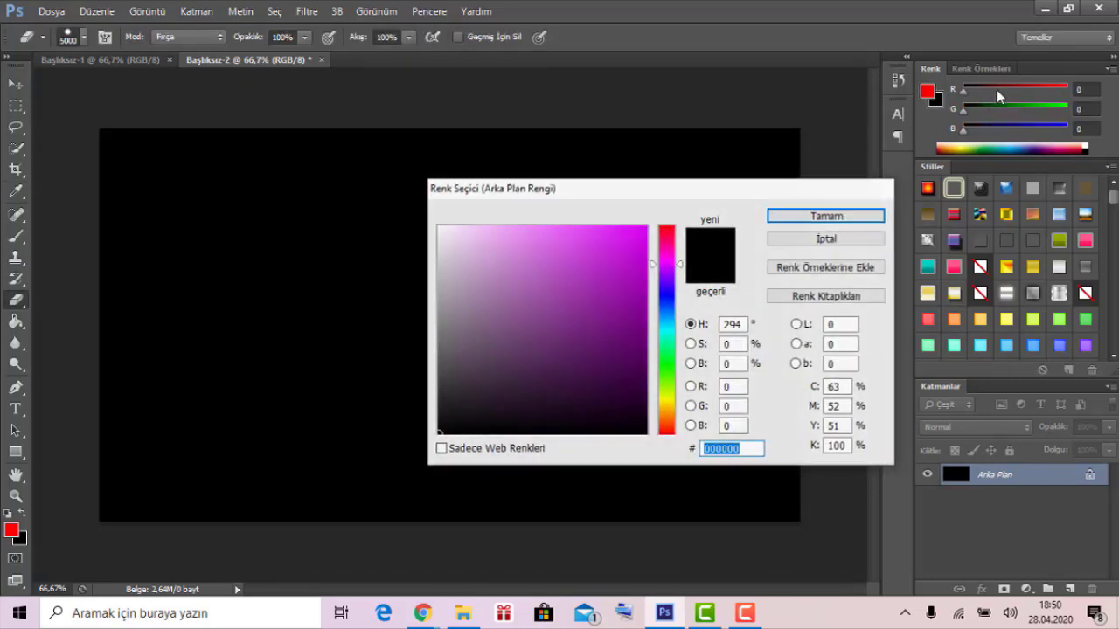
{"action": "key", "text": "Escape"}
{"action": "left_click", "coordinate": [1067, 88]}
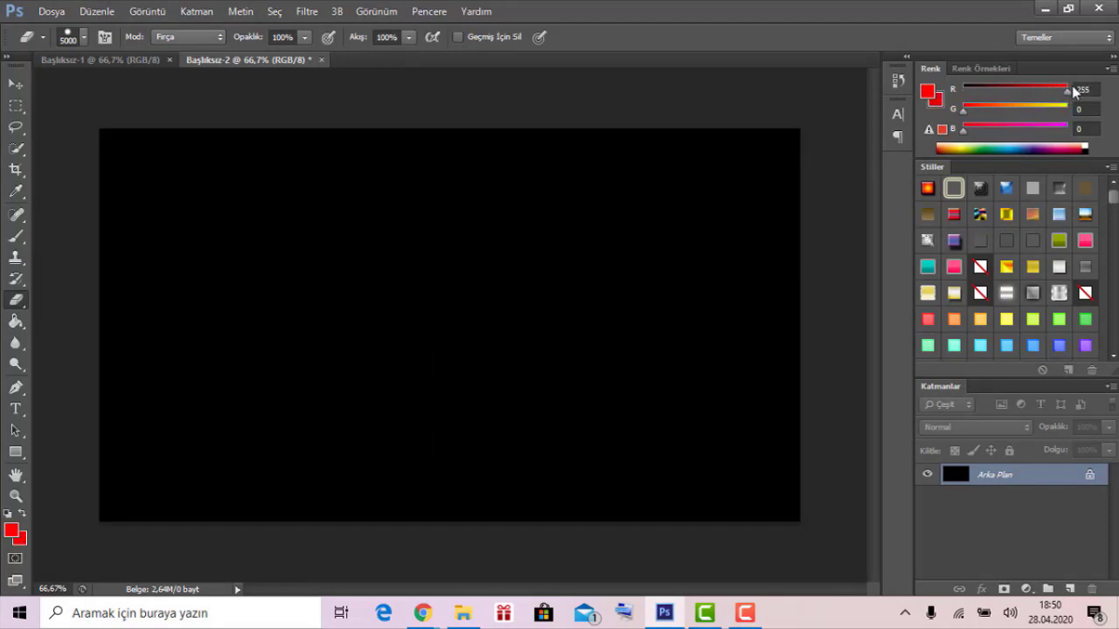
{"action": "left_click", "coordinate": [343, 344]}
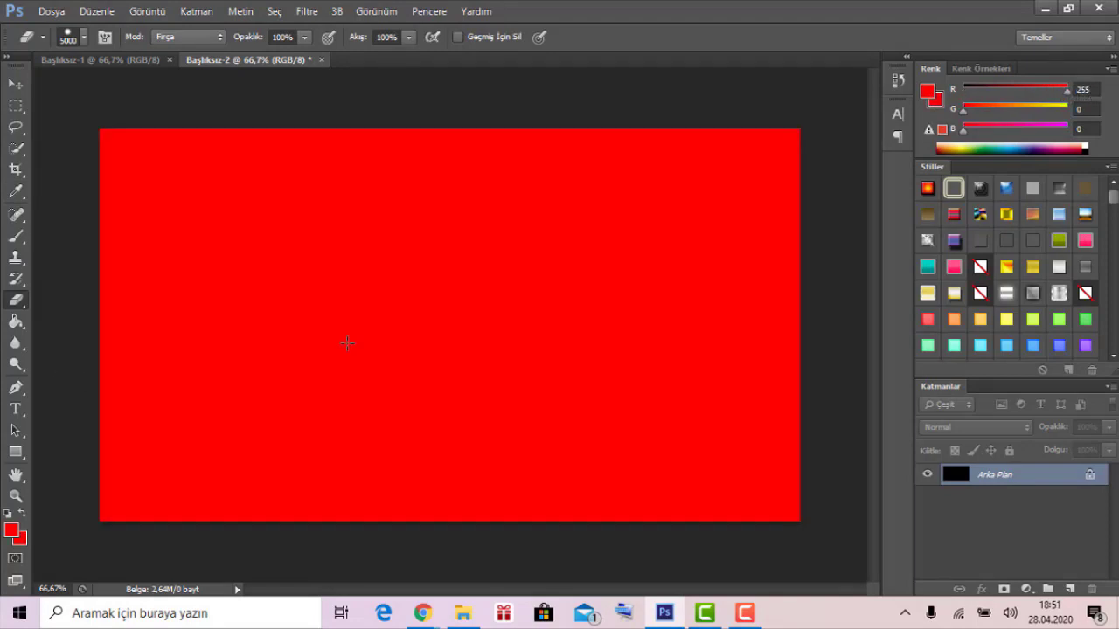
Set the foreground colour to the canvas red, ff0000, sampled from the canvas.
{"action": "left_click", "coordinate": [927, 91]}
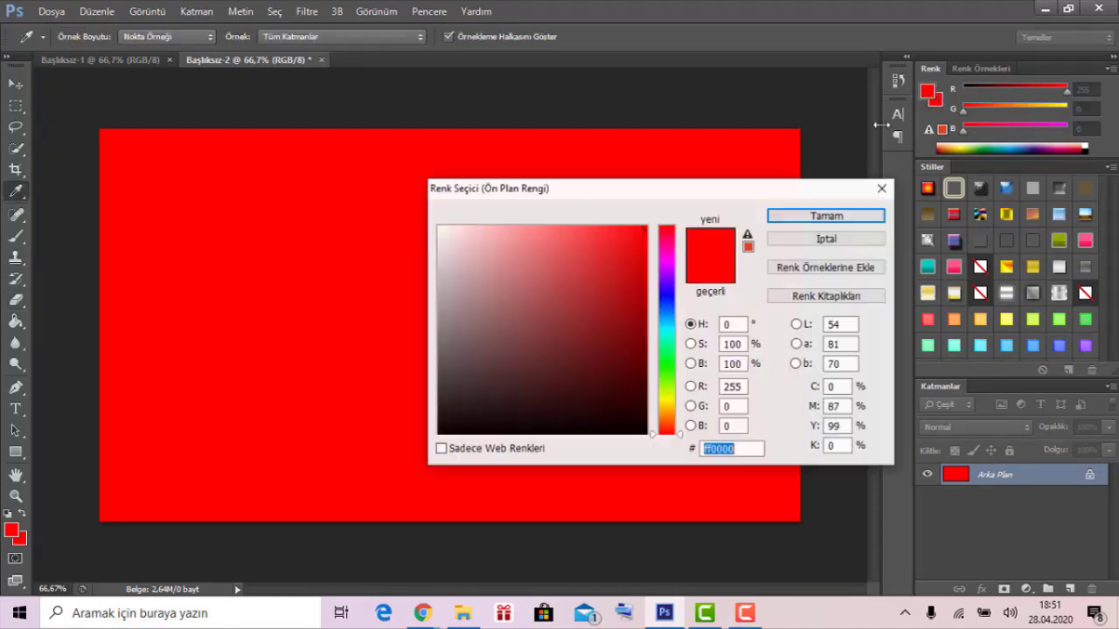
{"action": "left_click_drag", "start_coordinate": [572, 250], "coordinate": [200, 150]}
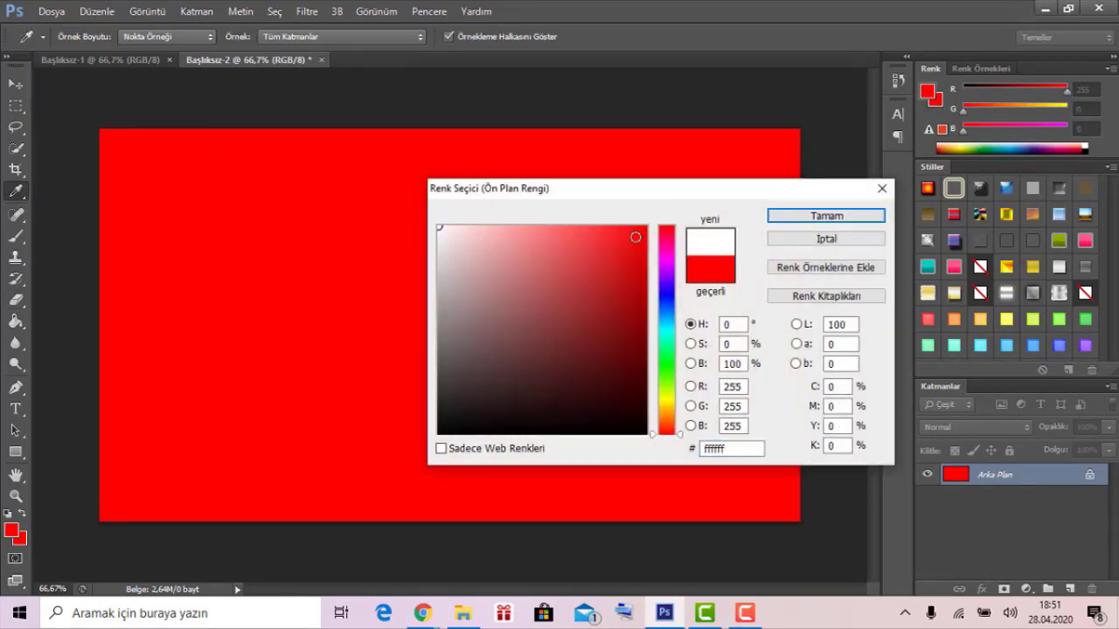
{"action": "left_click", "coordinate": [712, 176]}
{"action": "left_click", "coordinate": [836, 218]}
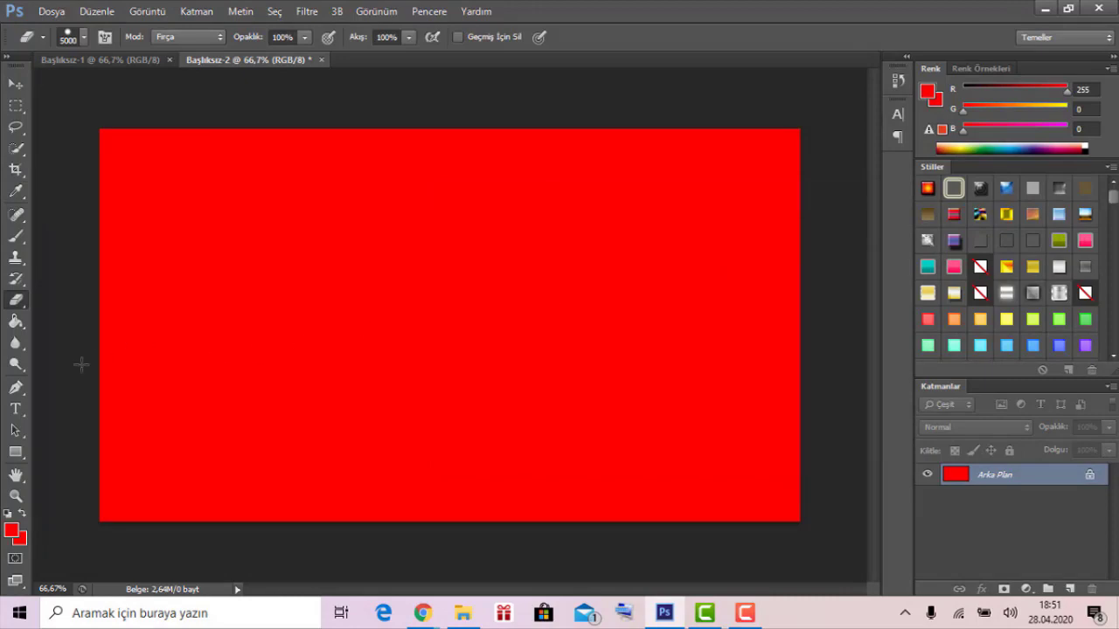
Pause the Camtasia recording and select Photoshop's Type tool.
{"action": "left_click", "coordinate": [745, 613]}
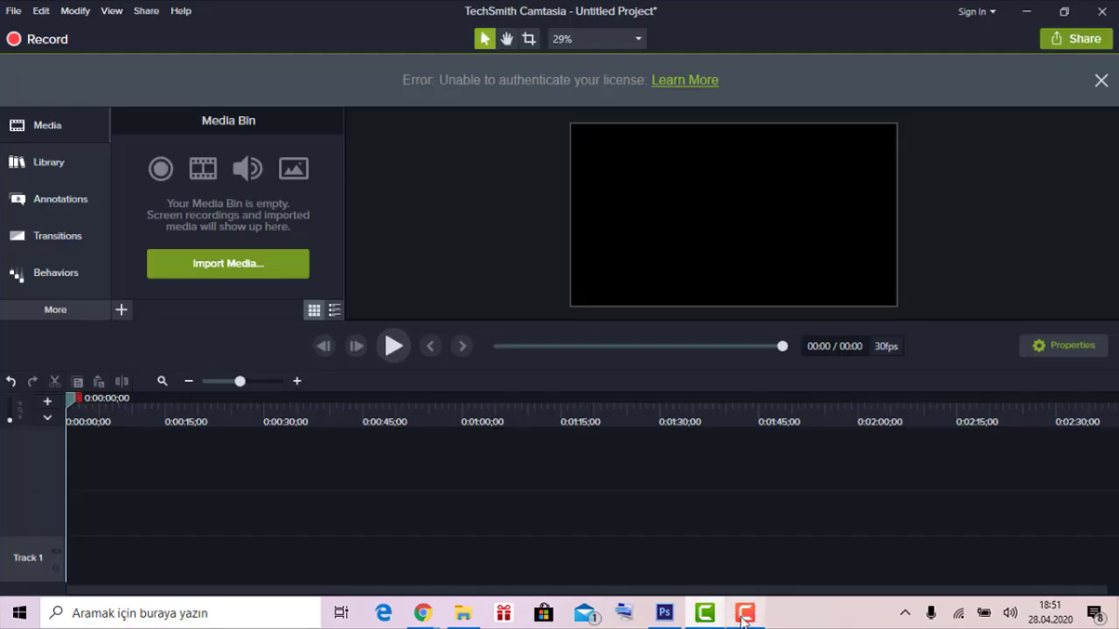
{"action": "left_click", "coordinate": [745, 616]}
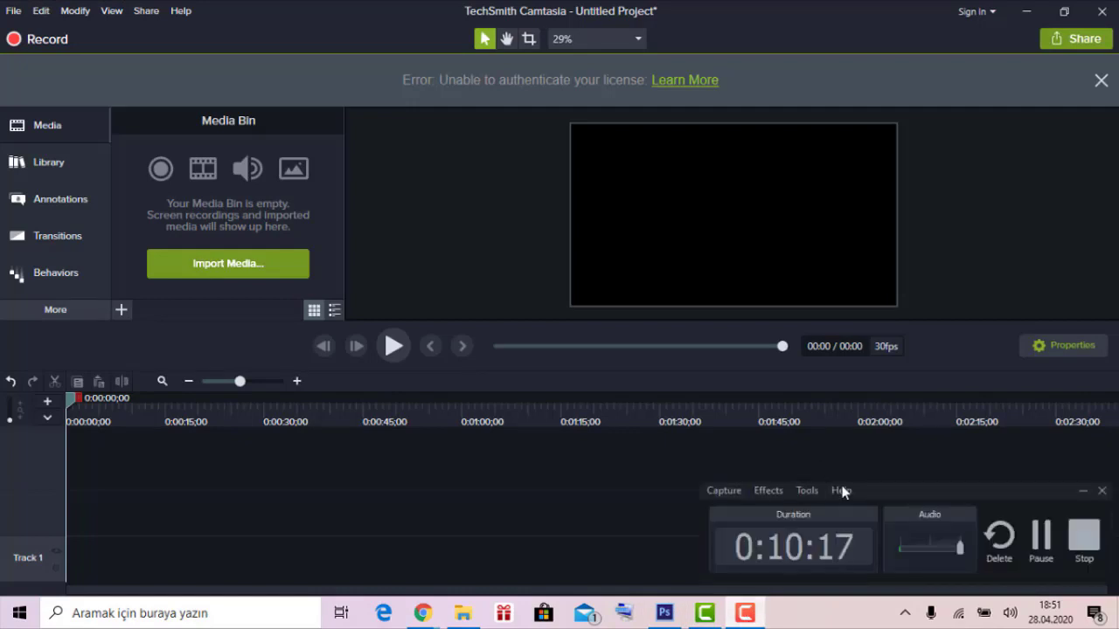
{"action": "left_click", "coordinate": [1038, 535]}
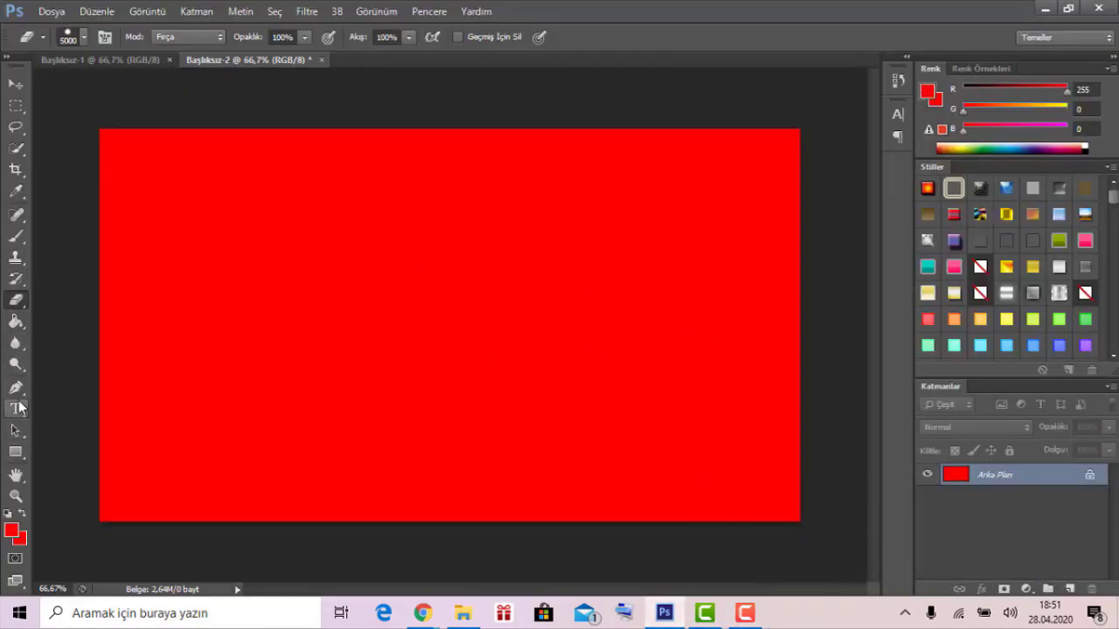
{"action": "left_click", "coordinate": [17, 409]}
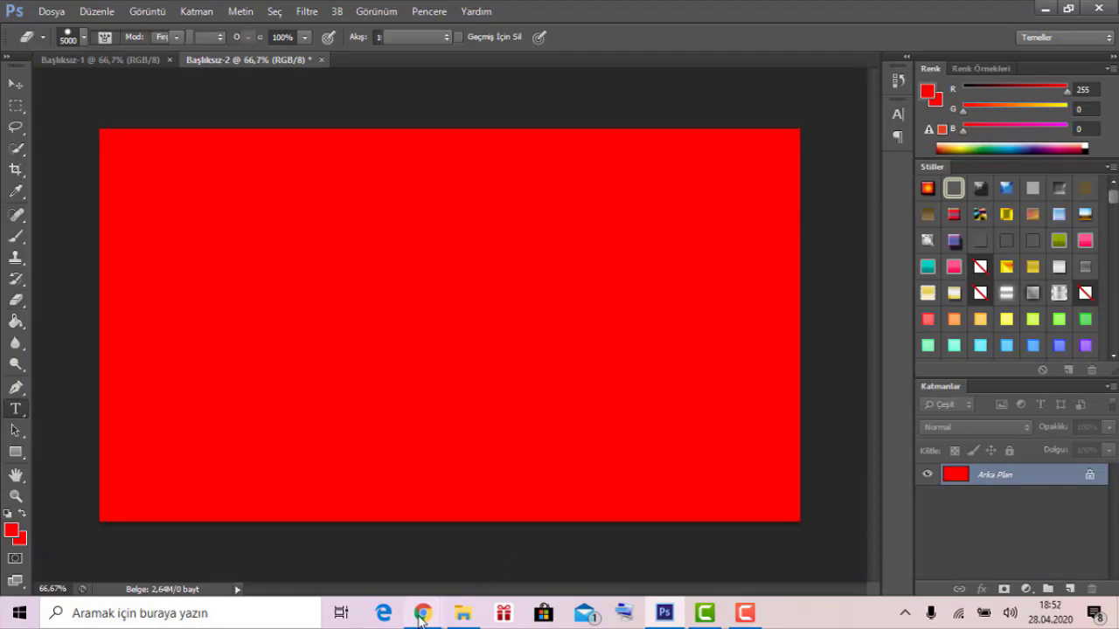
Search Google for 'dafont' in a new tab, resume recording, and open DaFont.
{"action": "mouse_move", "coordinate": [422, 612]}
{"action": "left_click", "coordinate": [515, 547]}
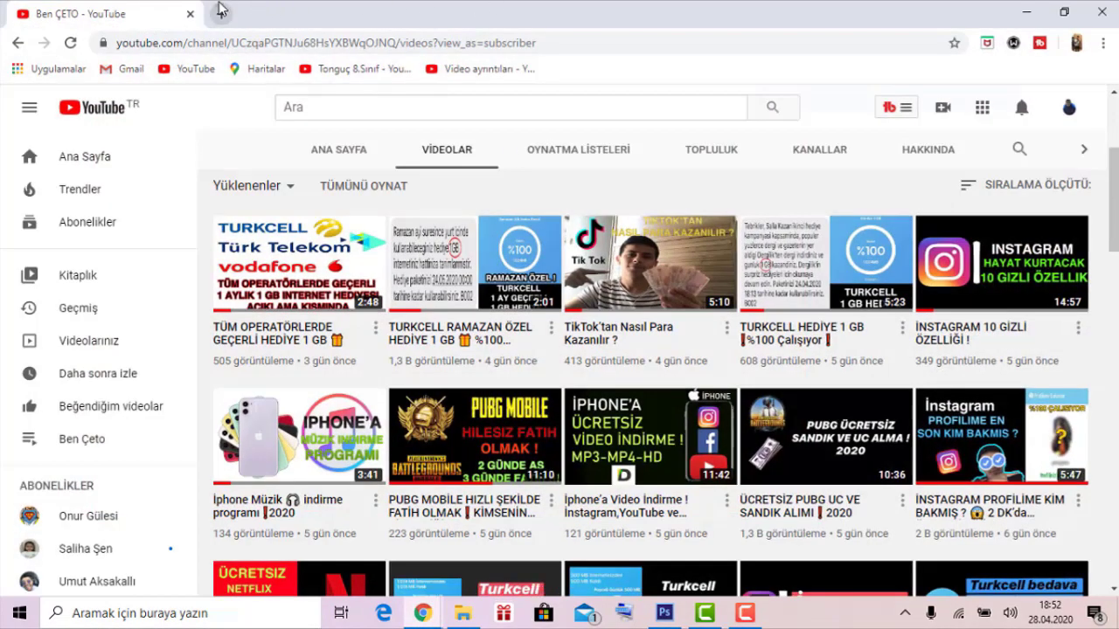
{"action": "left_click", "coordinate": [220, 9]}
{"action": "type", "text": "daf"}
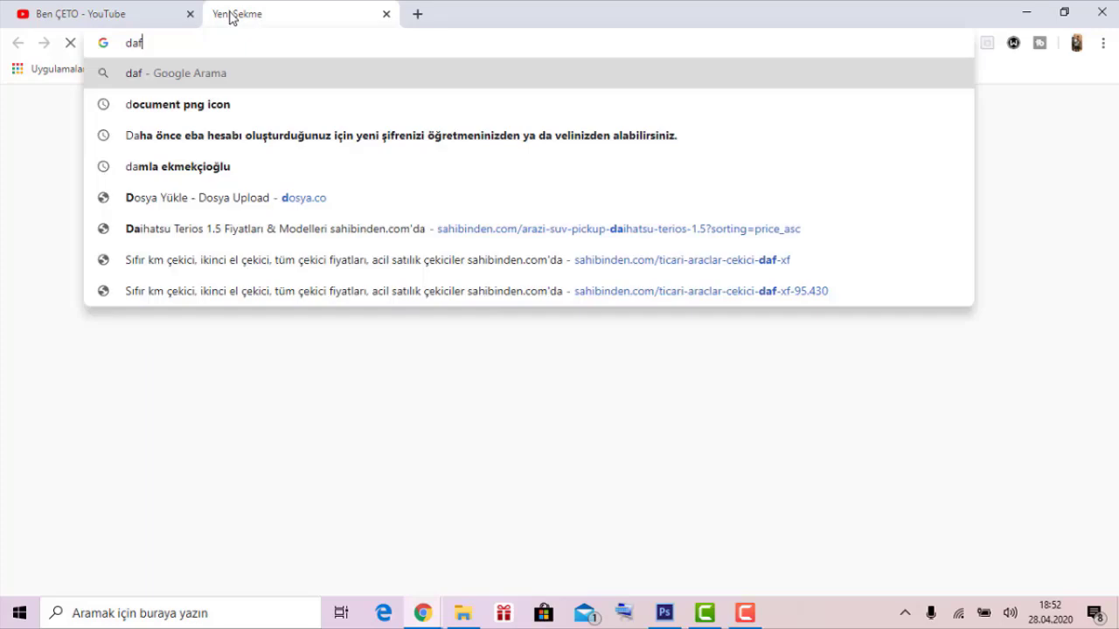
{"action": "type", "text": "ont"}
{"action": "key", "text": "Return"}
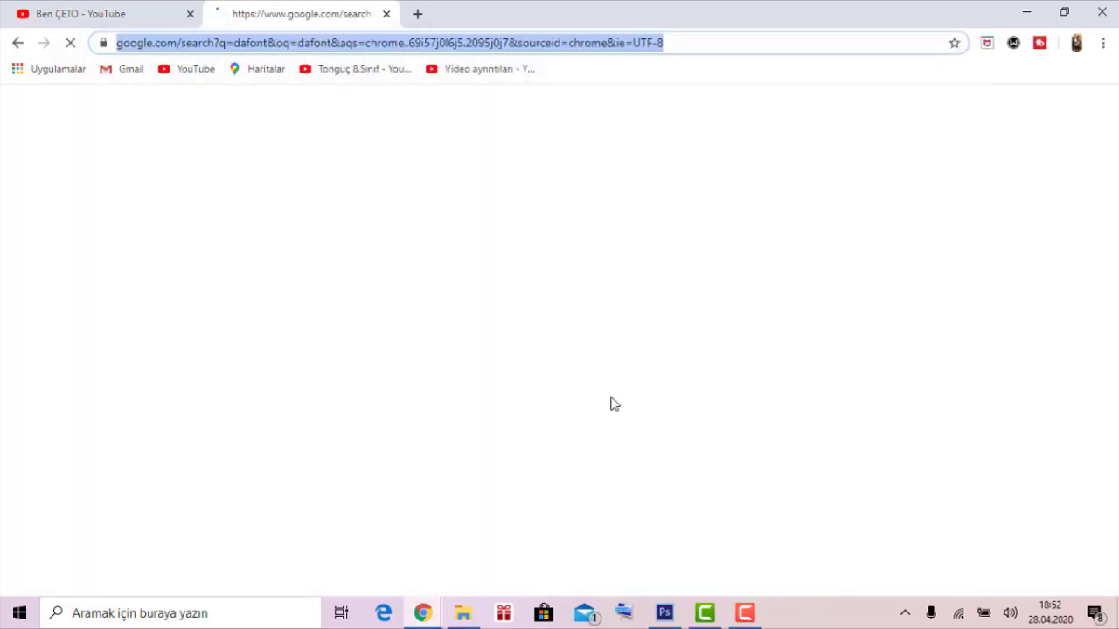
{"action": "left_click", "coordinate": [745, 613]}
{"action": "left_click", "coordinate": [1032, 534]}
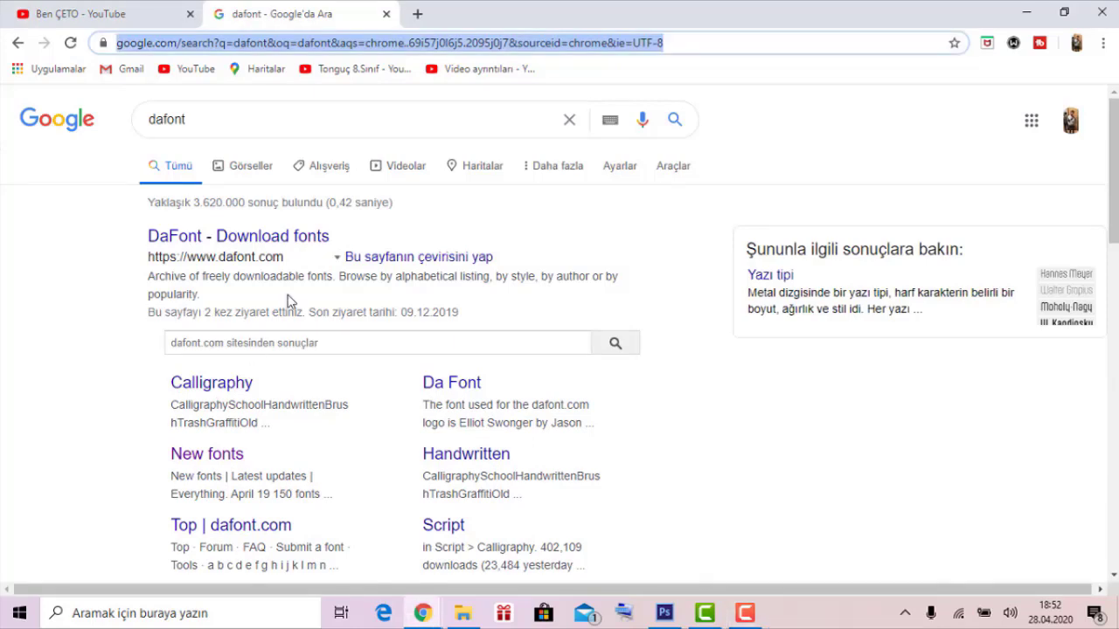
{"action": "left_click", "coordinate": [297, 238]}
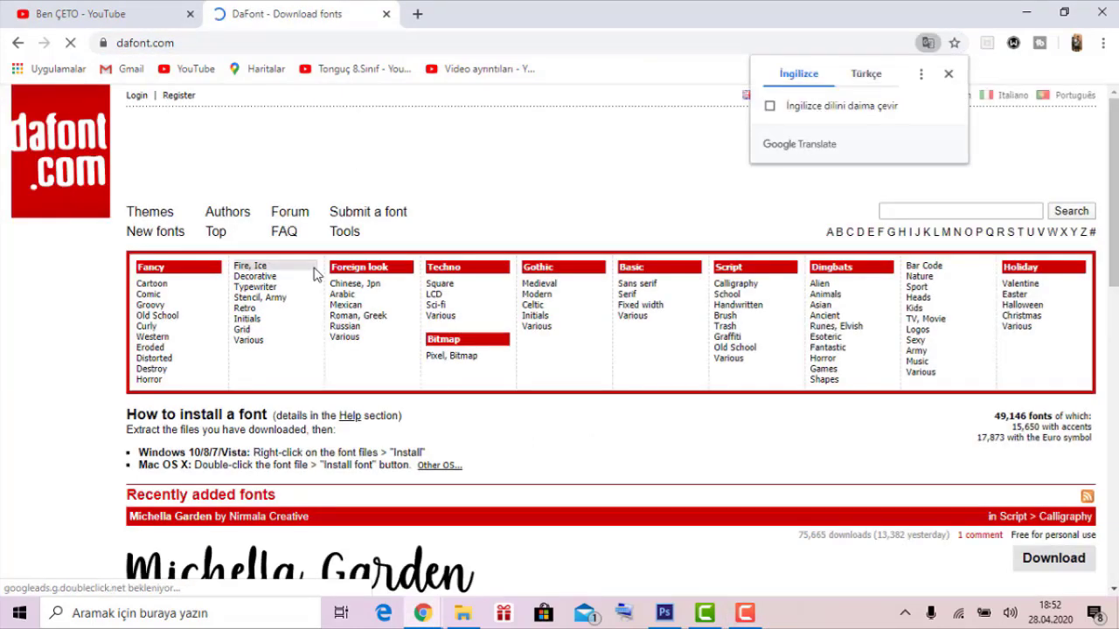
Browse through DaFont's Cartoon font category.
{"action": "scroll", "coordinate": [425, 345], "scroll_direction": "down", "scroll_amount": 2}
{"action": "scroll", "coordinate": [388, 347], "scroll_direction": "down", "scroll_amount": 10}
{"action": "scroll", "coordinate": [388, 348], "scroll_direction": "up", "scroll_amount": 5}
{"action": "scroll", "coordinate": [332, 347], "scroll_direction": "up", "scroll_amount": 10}
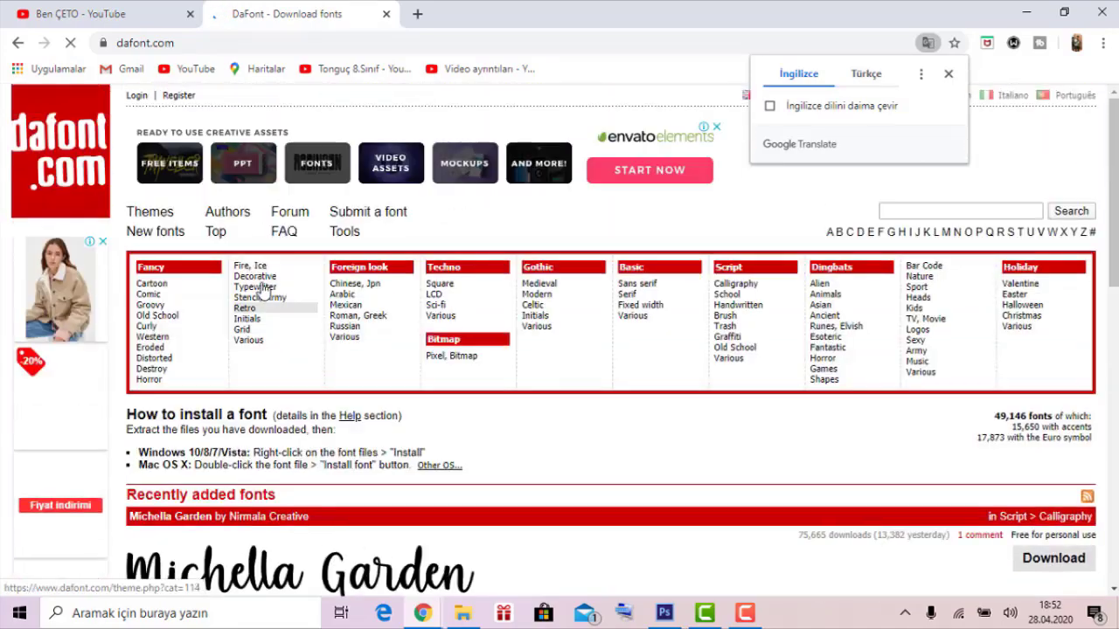
{"action": "left_click", "coordinate": [151, 283]}
{"action": "scroll", "coordinate": [568, 354], "scroll_direction": "down", "scroll_amount": 1}
{"action": "scroll", "coordinate": [490, 385], "scroll_direction": "down", "scroll_amount": 2}
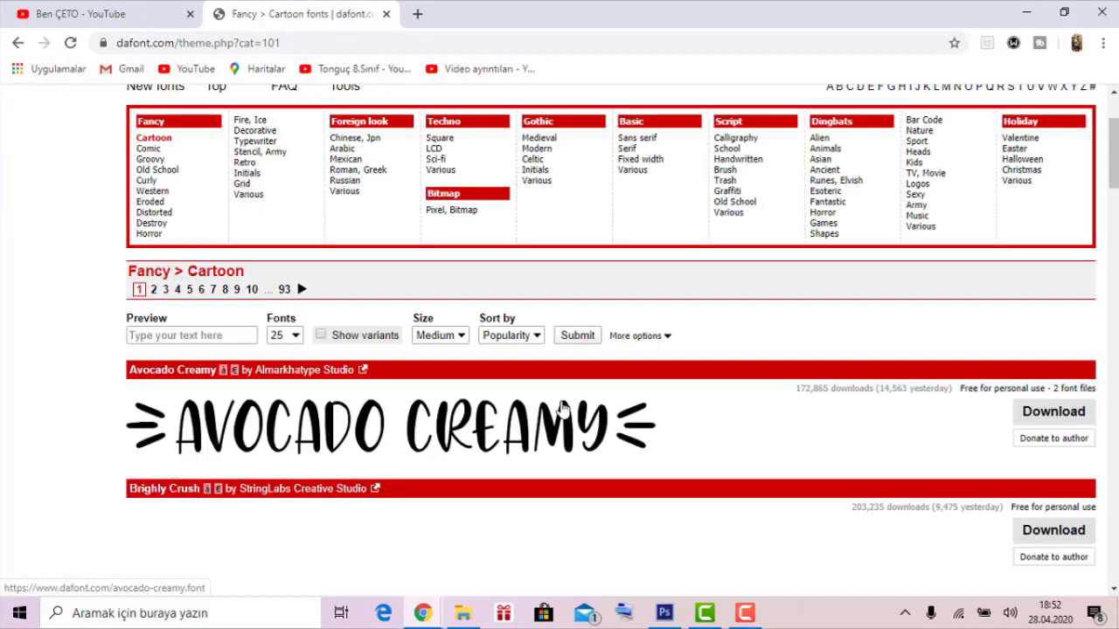
{"action": "scroll", "coordinate": [464, 377], "scroll_direction": "down", "scroll_amount": 4}
{"action": "scroll", "coordinate": [489, 384], "scroll_direction": "down", "scroll_amount": 6}
{"action": "scroll", "coordinate": [490, 385], "scroll_direction": "down", "scroll_amount": 5}
{"action": "scroll", "coordinate": [691, 388], "scroll_direction": "down", "scroll_amount": 5}
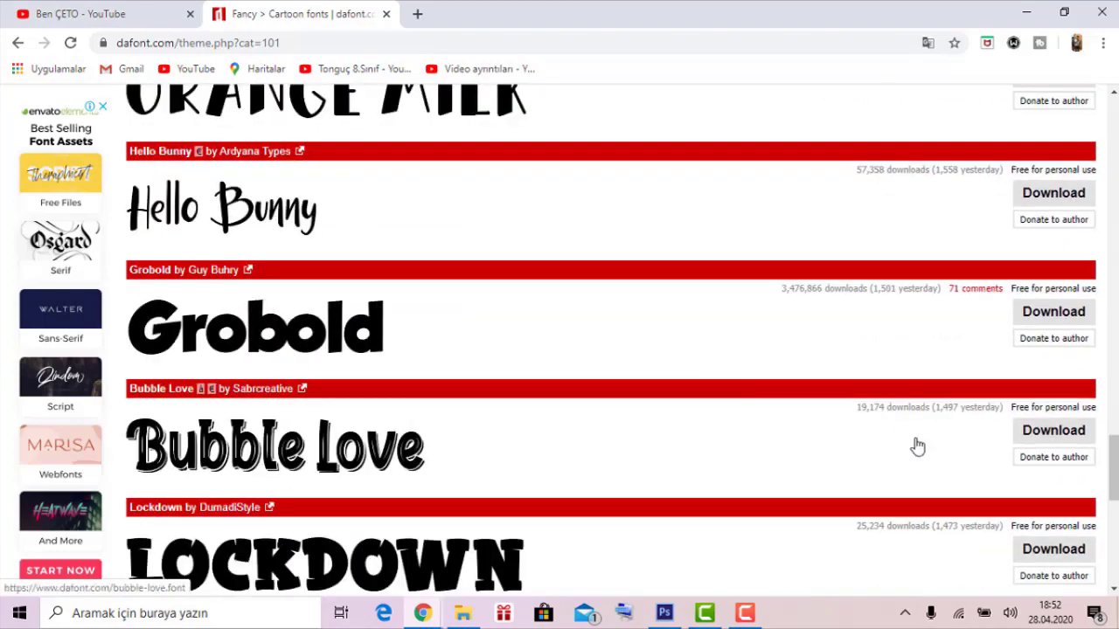
{"action": "scroll", "coordinate": [917, 447], "scroll_direction": "down", "scroll_amount": 5}
{"action": "scroll", "coordinate": [847, 435], "scroll_direction": "down", "scroll_amount": 2}
{"action": "scroll", "coordinate": [369, 292], "scroll_direction": "up", "scroll_amount": 6}
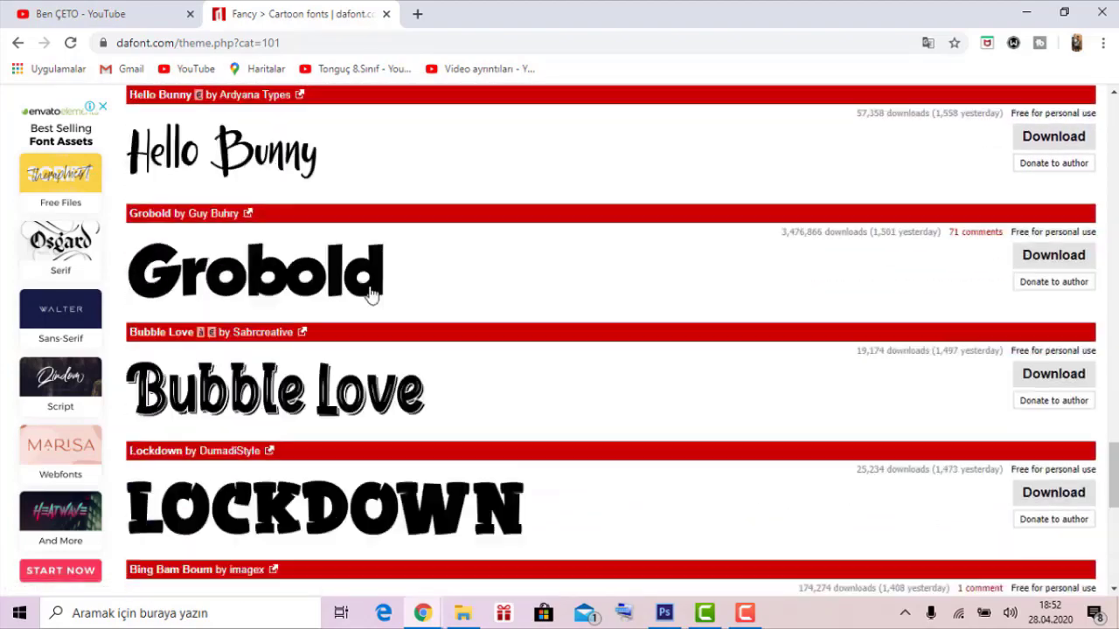
{"action": "scroll", "coordinate": [263, 271], "scroll_direction": "up", "scroll_amount": 5}
{"action": "scroll", "coordinate": [228, 265], "scroll_direction": "up", "scroll_amount": 5}
{"action": "scroll", "coordinate": [229, 265], "scroll_direction": "up", "scroll_amount": 5}
{"action": "scroll", "coordinate": [200, 279], "scroll_direction": "up", "scroll_amount": 5}
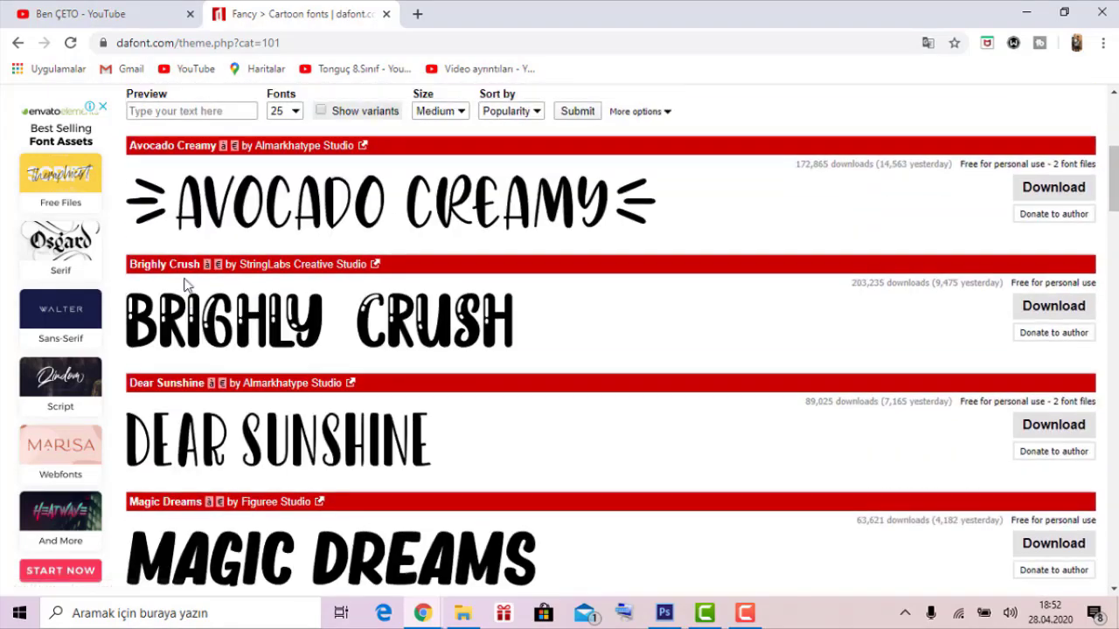
{"action": "scroll", "coordinate": [187, 295], "scroll_direction": "up", "scroll_amount": 4}
Browse the Chinese, Jpn and Mexican font categories.
{"action": "left_click", "coordinate": [366, 286]}
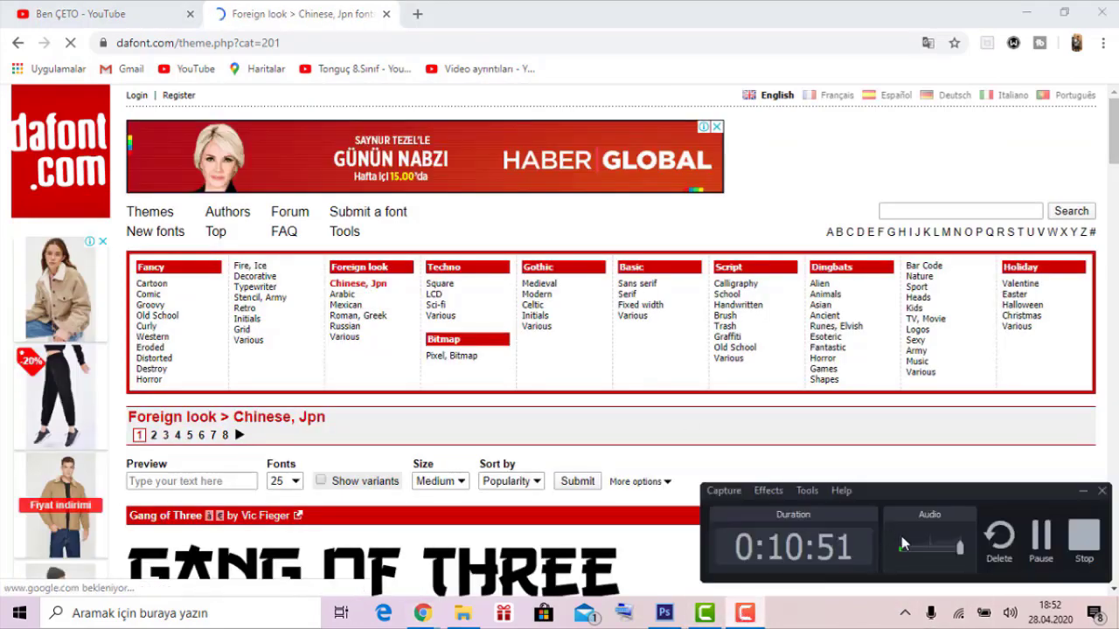
{"action": "scroll", "coordinate": [445, 445], "scroll_direction": "down", "scroll_amount": 4}
{"action": "scroll", "coordinate": [425, 411], "scroll_direction": "down", "scroll_amount": 7}
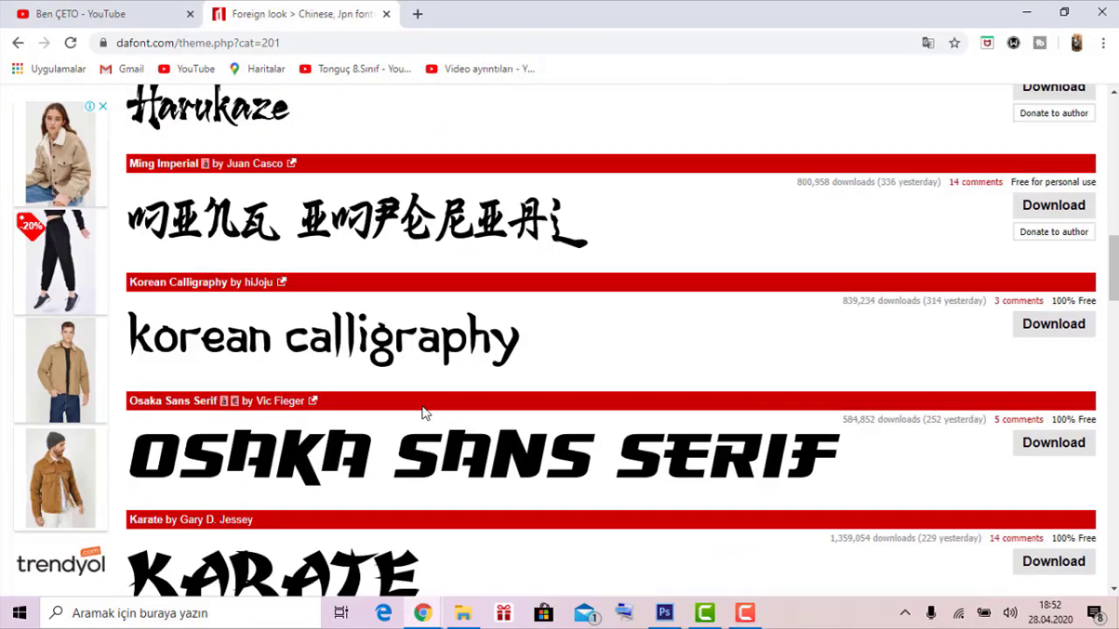
{"action": "scroll", "coordinate": [519, 492], "scroll_direction": "down", "scroll_amount": 2}
{"action": "scroll", "coordinate": [648, 422], "scroll_direction": "down", "scroll_amount": 2}
{"action": "scroll", "coordinate": [519, 392], "scroll_direction": "down", "scroll_amount": 4}
{"action": "scroll", "coordinate": [454, 399], "scroll_direction": "down", "scroll_amount": 3}
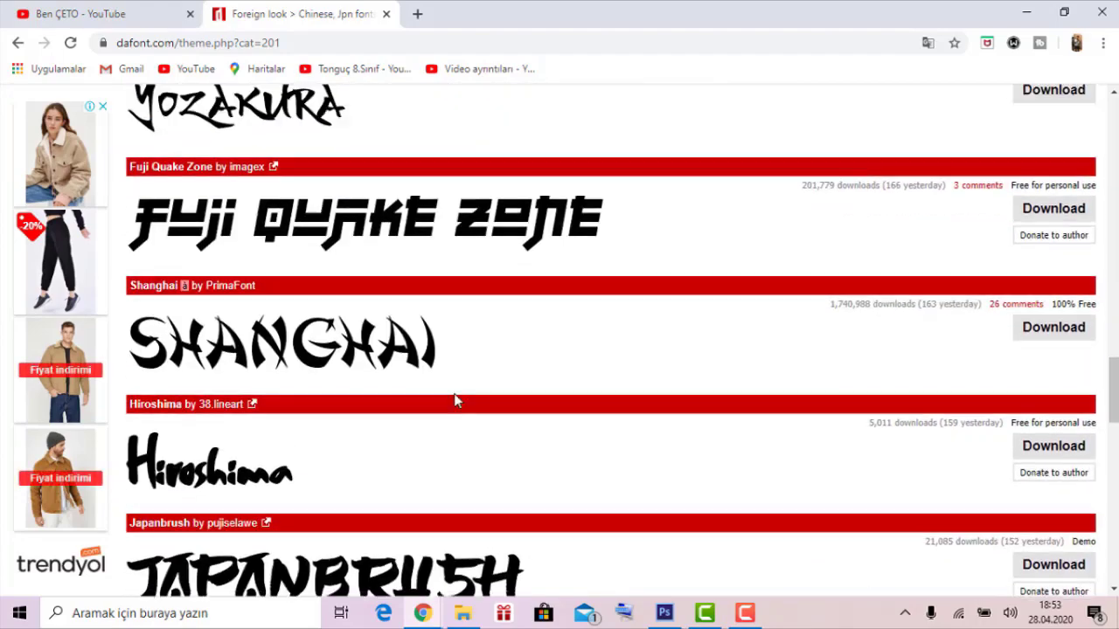
{"action": "scroll", "coordinate": [457, 394], "scroll_direction": "up", "scroll_amount": 10}
{"action": "scroll", "coordinate": [431, 317], "scroll_direction": "up", "scroll_amount": 10}
{"action": "scroll", "coordinate": [431, 318], "scroll_direction": "up", "scroll_amount": 3}
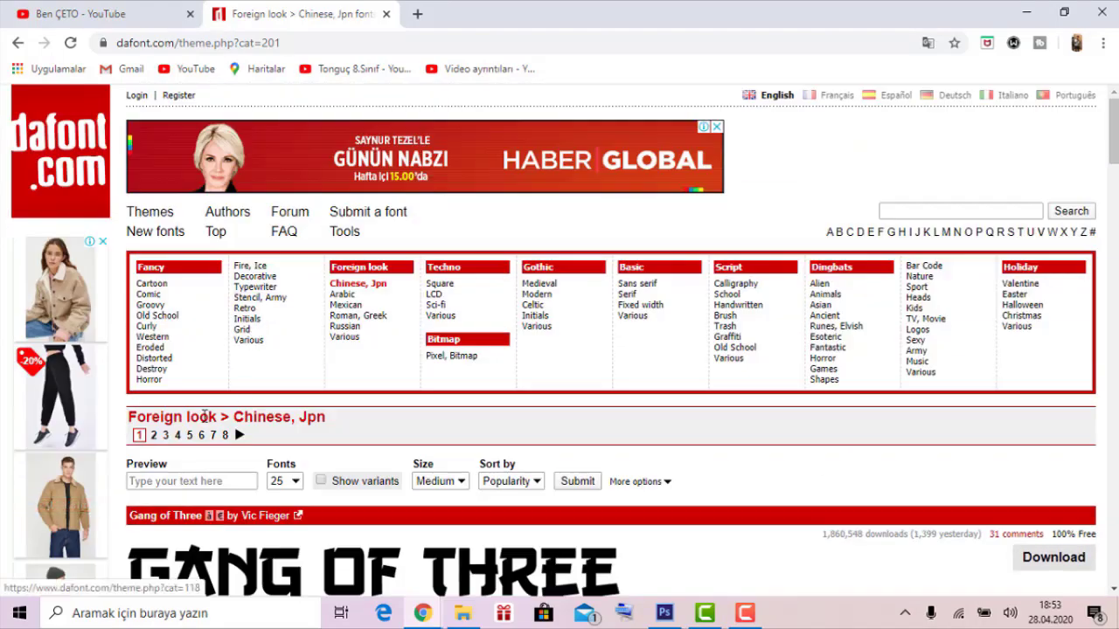
{"action": "left_click", "coordinate": [359, 305]}
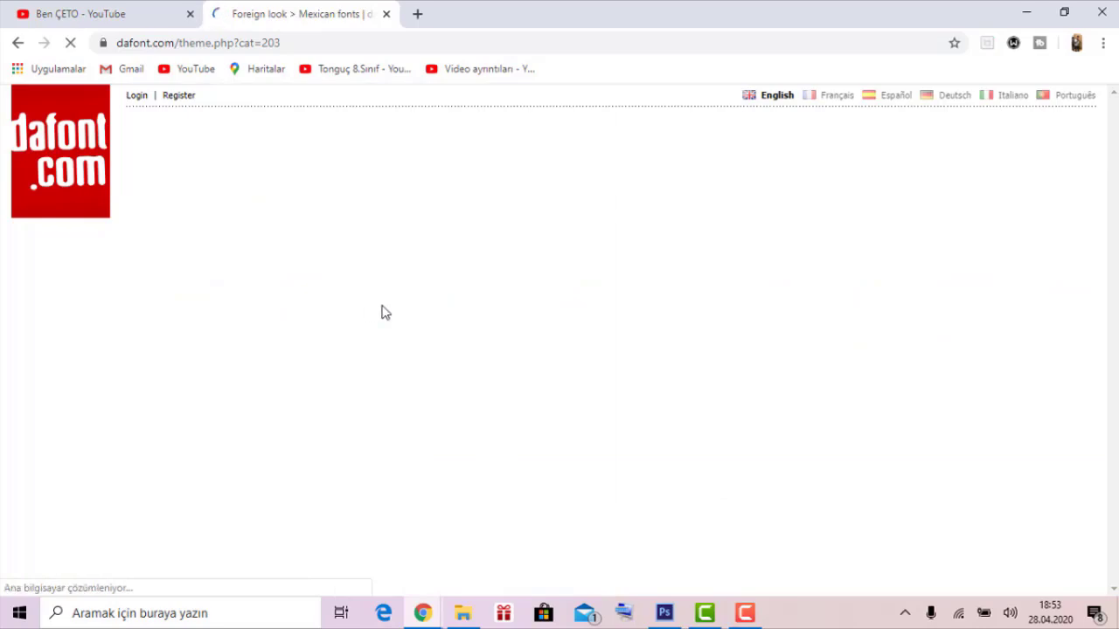
{"action": "scroll", "coordinate": [492, 380], "scroll_direction": "down", "scroll_amount": 2}
{"action": "scroll", "coordinate": [499, 374], "scroll_direction": "down", "scroll_amount": 2}
{"action": "scroll", "coordinate": [530, 382], "scroll_direction": "down", "scroll_amount": 1}
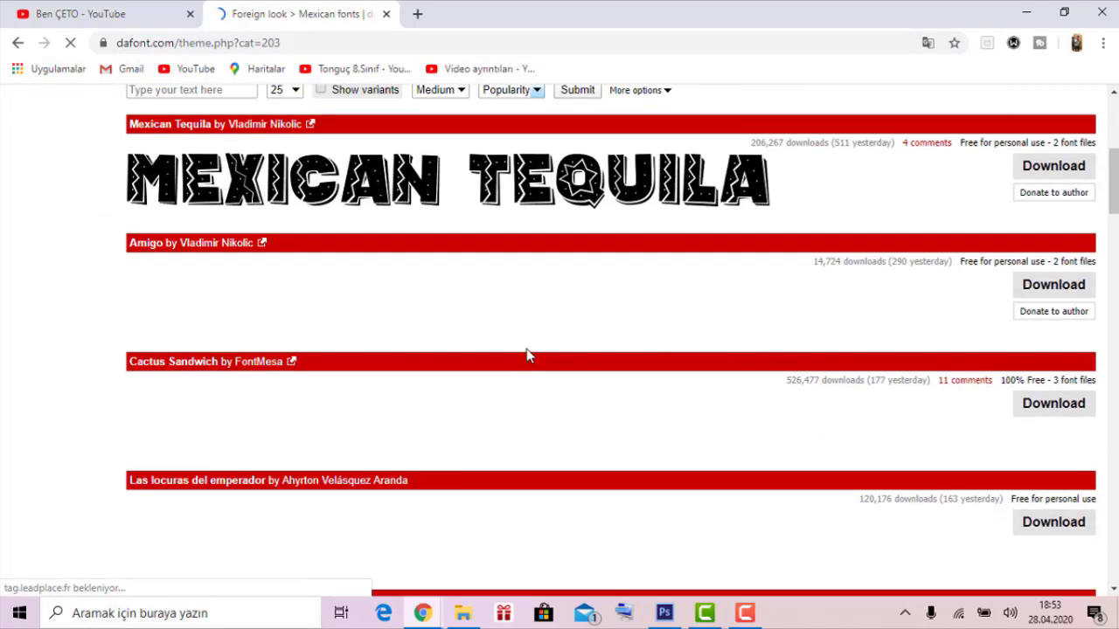
{"action": "scroll", "coordinate": [527, 356], "scroll_direction": "up", "scroll_amount": 5}
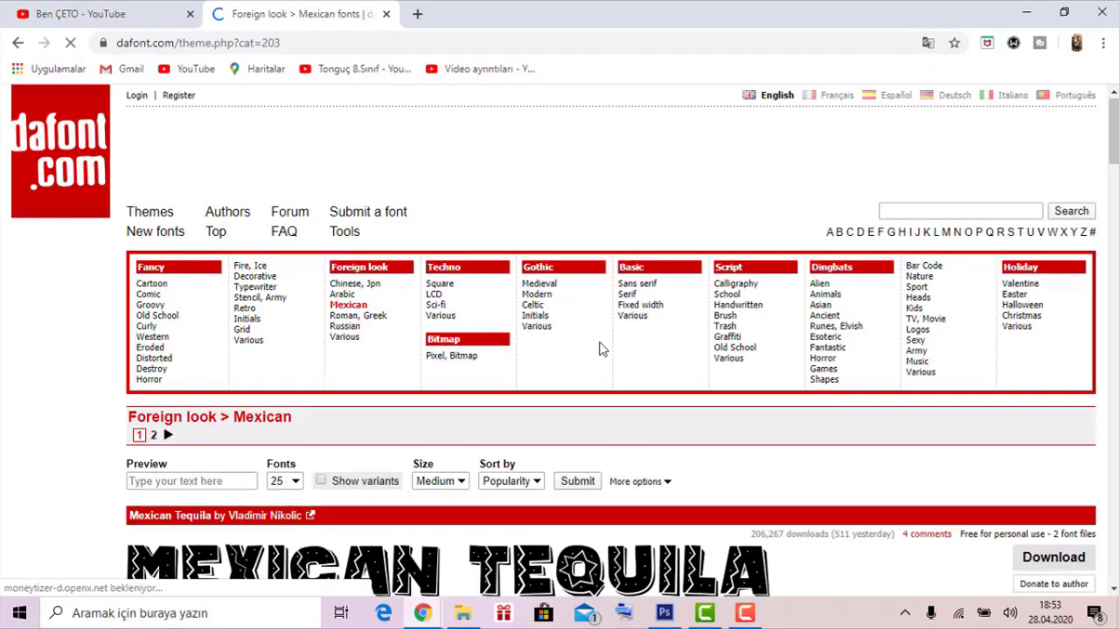
Look through Gothic Initials, then open Fancy > Old School to find Empirez.
{"action": "left_click", "coordinate": [551, 322]}
{"action": "scroll", "coordinate": [568, 376], "scroll_direction": "down", "scroll_amount": 5}
{"action": "scroll", "coordinate": [588, 430], "scroll_direction": "down", "scroll_amount": 4}
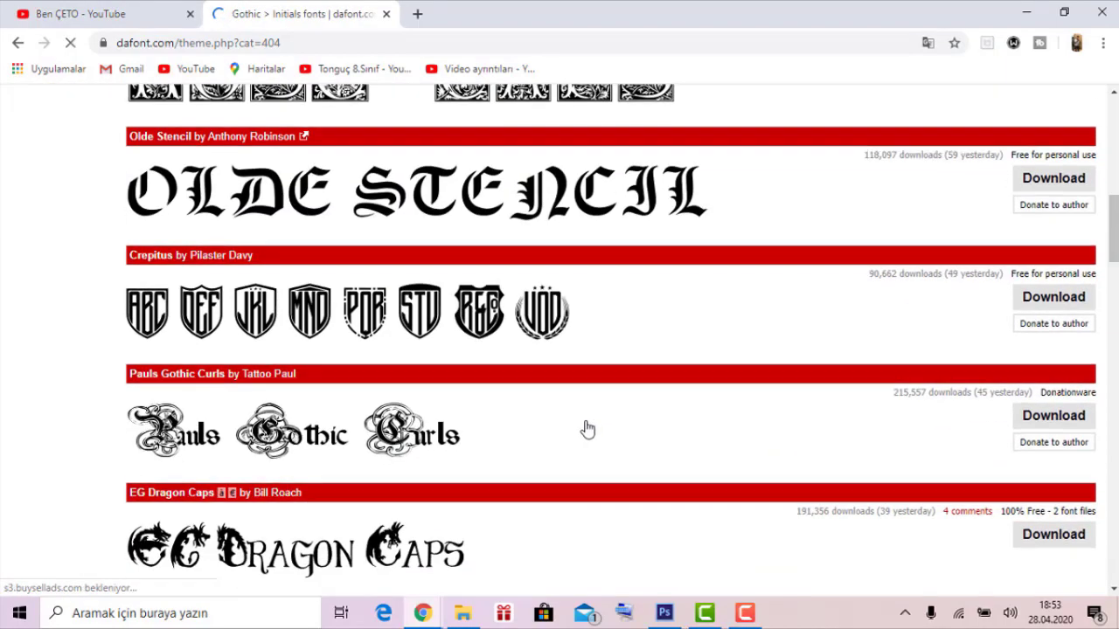
{"action": "scroll", "coordinate": [587, 429], "scroll_direction": "up", "scroll_amount": 4}
{"action": "scroll", "coordinate": [524, 411], "scroll_direction": "up", "scroll_amount": 5}
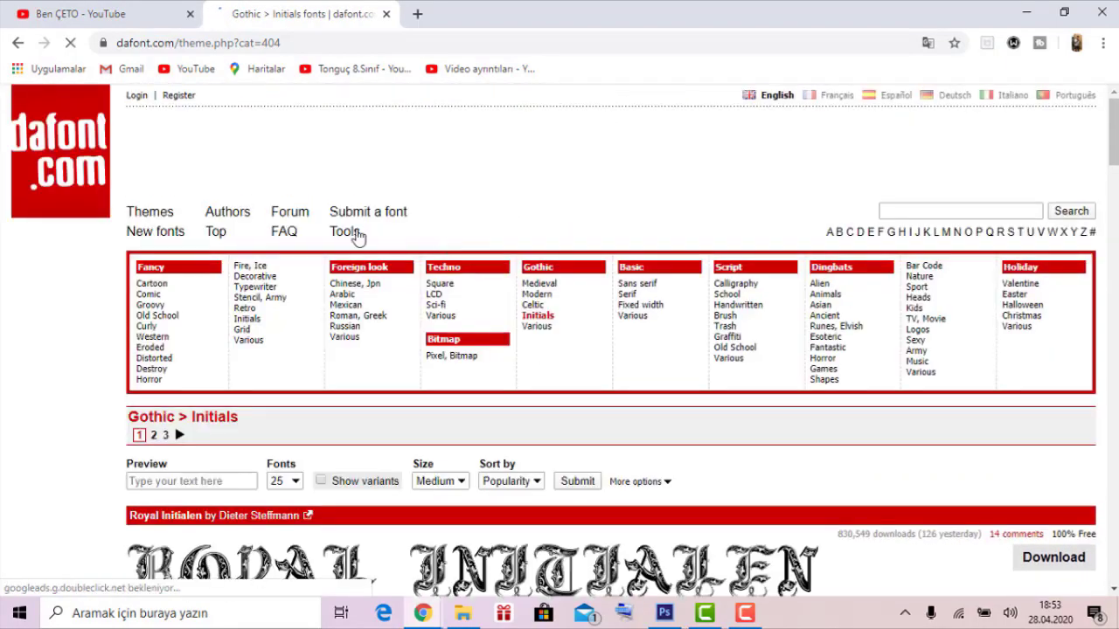
{"action": "left_click", "coordinate": [175, 317]}
{"action": "scroll", "coordinate": [559, 350], "scroll_direction": "down", "scroll_amount": 5}
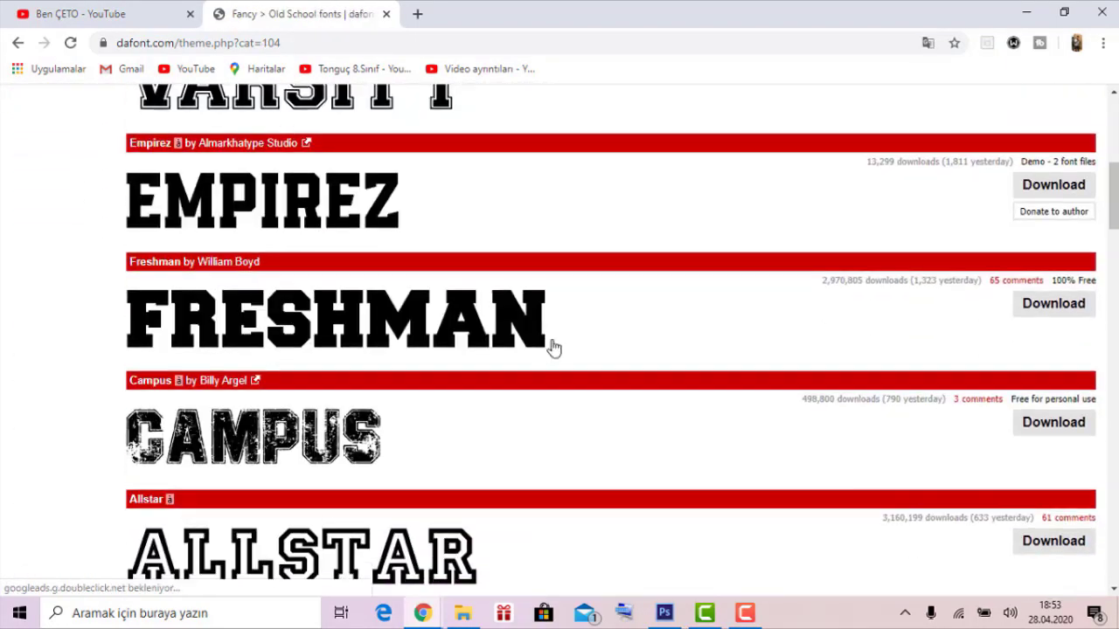
Download Empirez as empirez.zip, open it in WinRAR, and close the downloads bar.
{"action": "double_click", "coordinate": [1053, 185]}
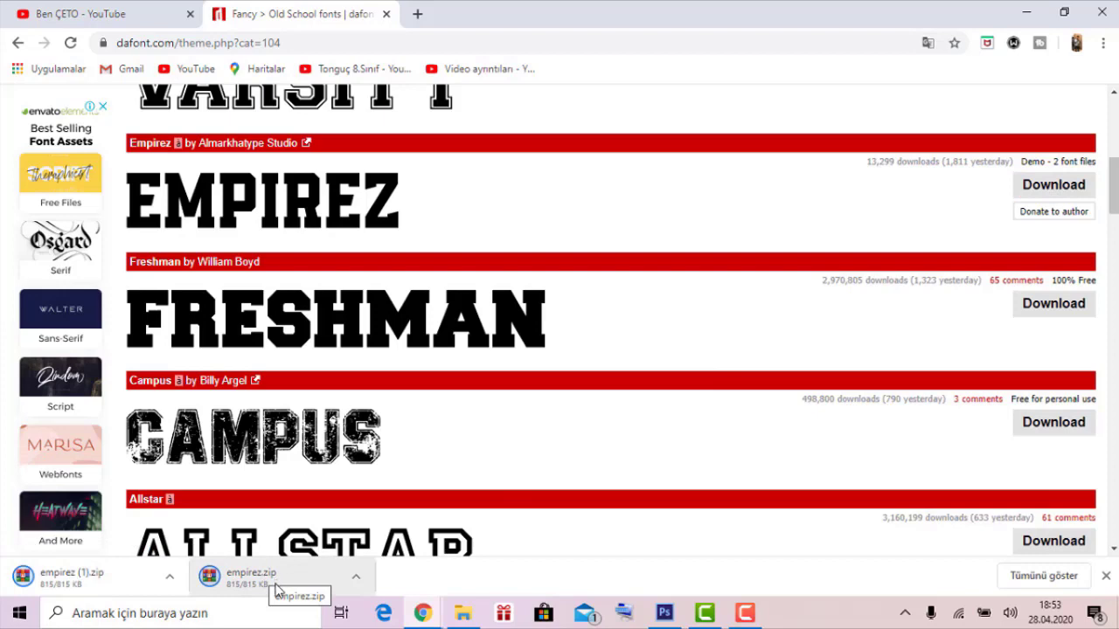
{"action": "left_click", "coordinate": [276, 591]}
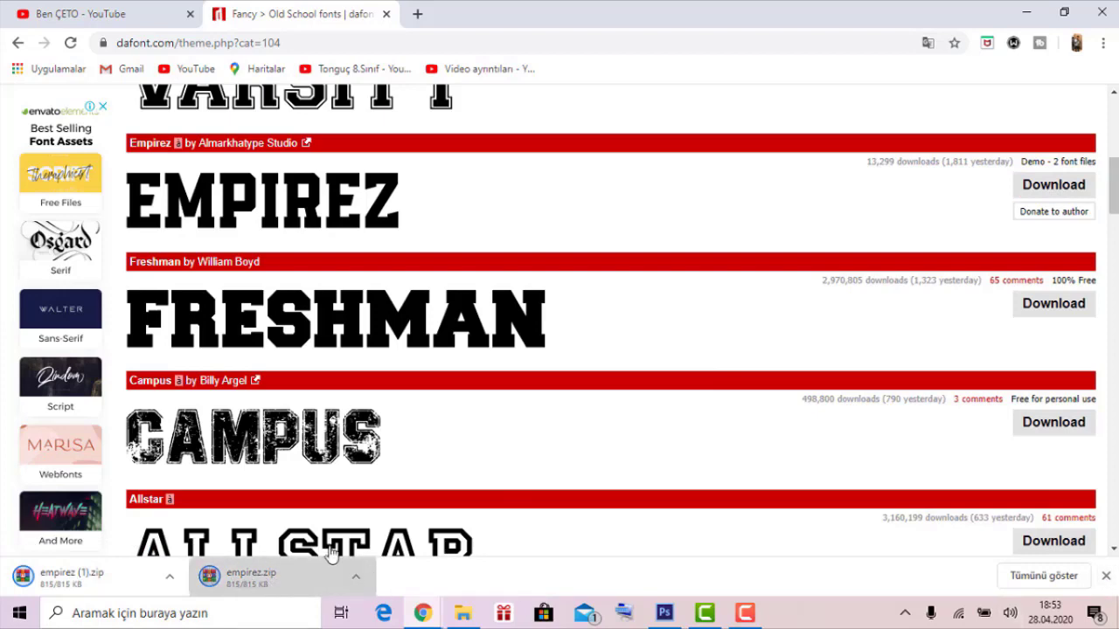
{"action": "scroll", "coordinate": [472, 524], "scroll_direction": "down", "scroll_amount": 2}
{"action": "scroll", "coordinate": [469, 512], "scroll_direction": "down", "scroll_amount": 4}
{"action": "scroll", "coordinate": [475, 492], "scroll_direction": "up", "scroll_amount": 2}
{"action": "scroll", "coordinate": [456, 516], "scroll_direction": "down", "scroll_amount": 2}
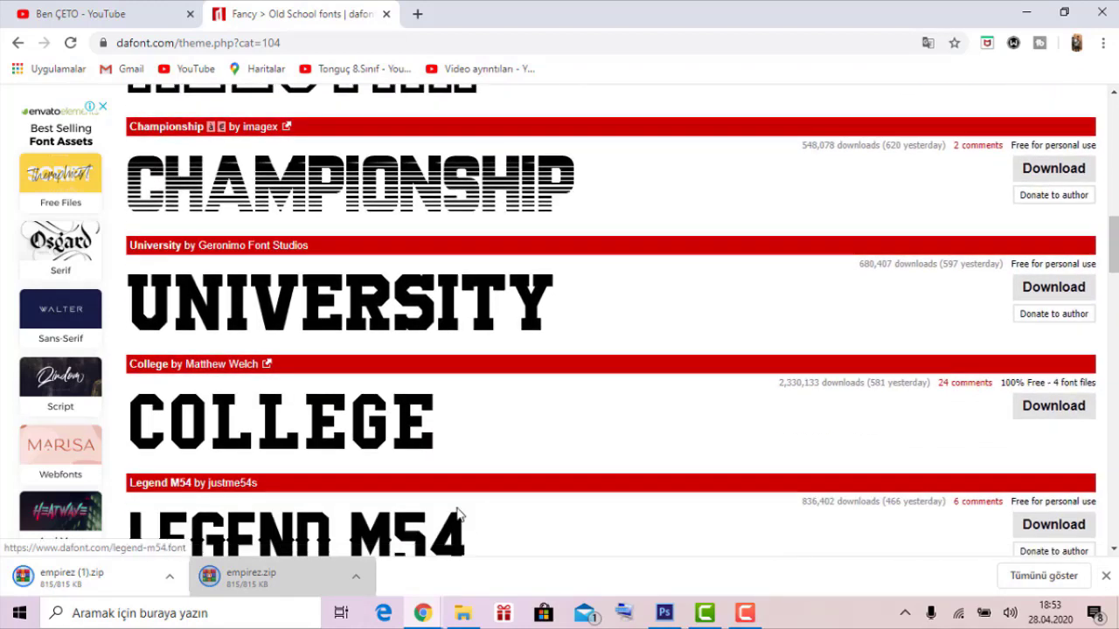
{"action": "left_click", "coordinate": [259, 579]}
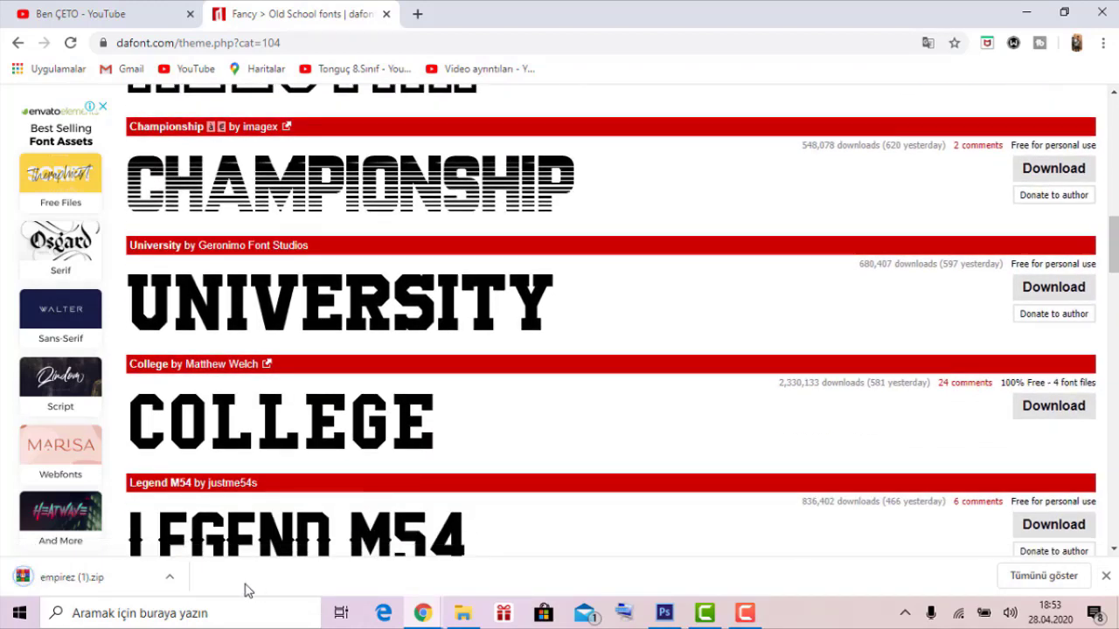
{"action": "left_click", "coordinate": [1105, 577]}
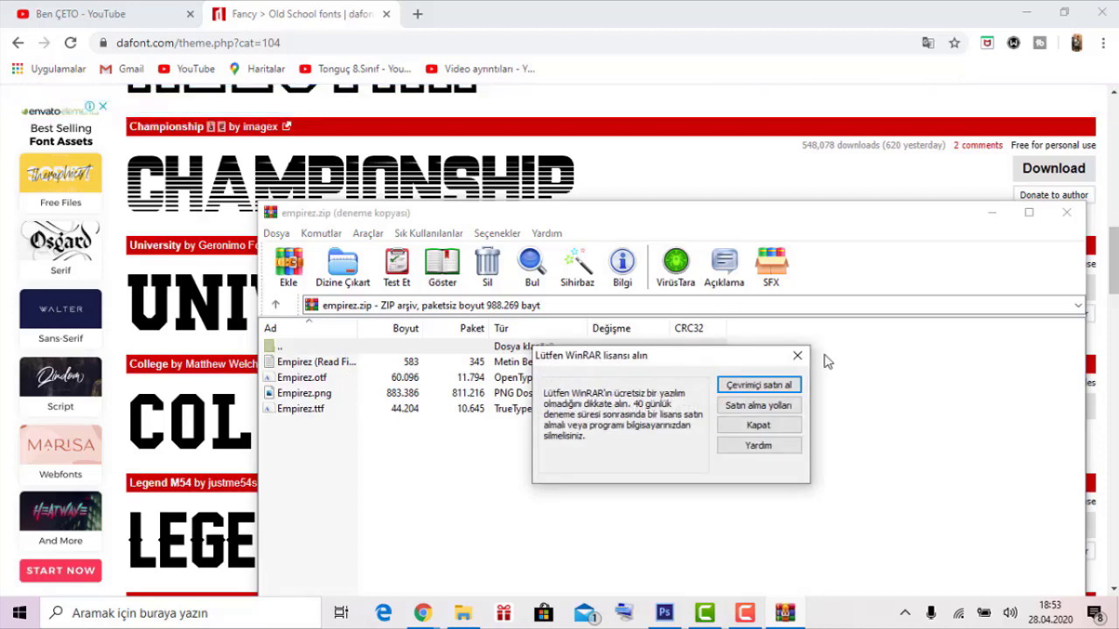
Install the Empirez.otf font from the archive and close its preview.
{"action": "left_click", "coordinate": [803, 348]}
{"action": "left_click", "coordinate": [337, 395]}
{"action": "left_click", "coordinate": [323, 408]}
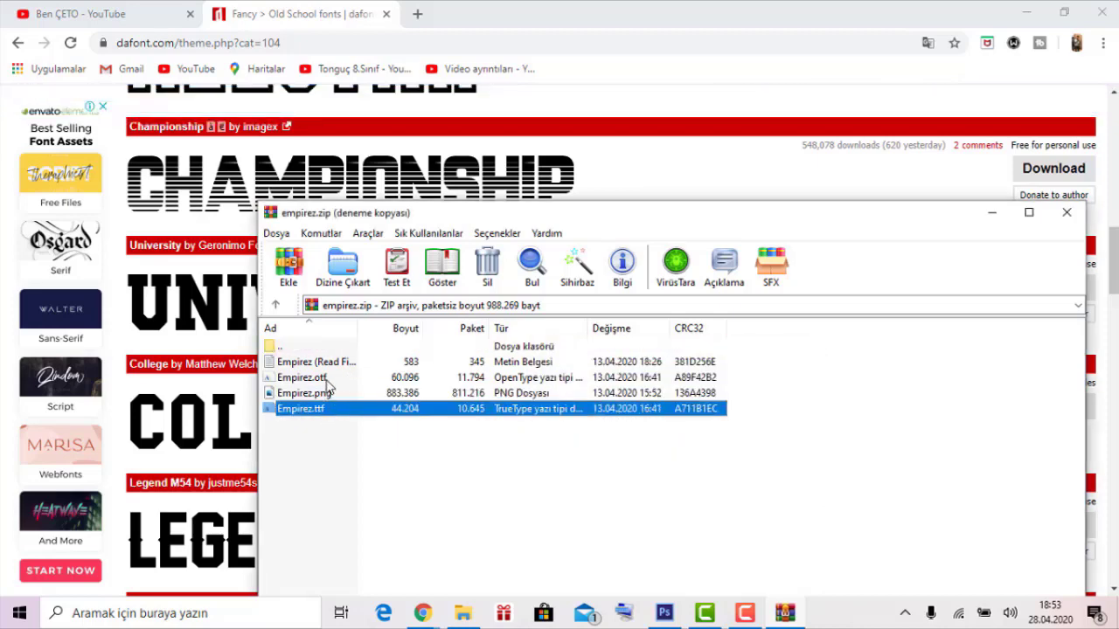
{"action": "left_click", "coordinate": [325, 379]}
{"action": "left_click", "coordinate": [323, 408]}
{"action": "left_click", "coordinate": [335, 383]}
{"action": "double_click", "coordinate": [335, 384]}
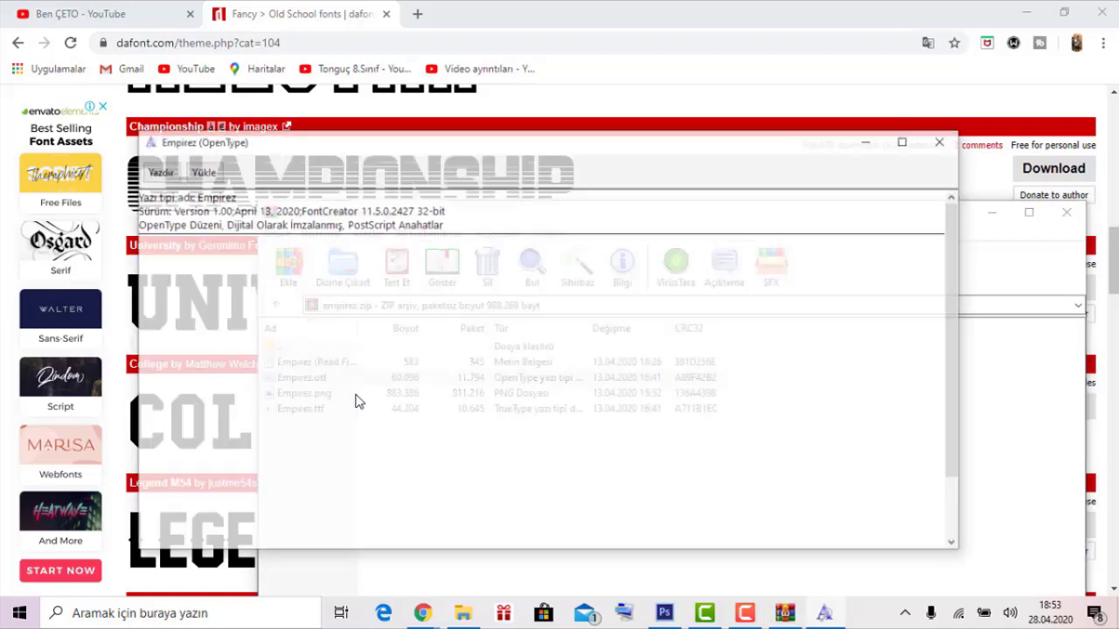
{"action": "left_click", "coordinate": [200, 171]}
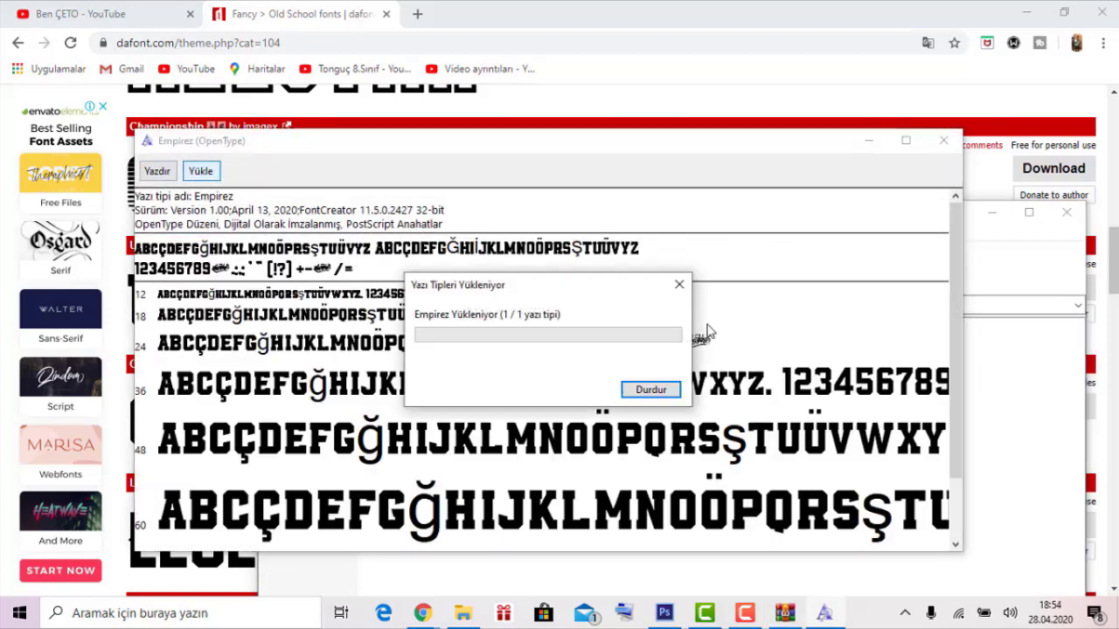
{"action": "left_click", "coordinate": [944, 142]}
Install Empirez.ttf too, confirming the replace prompt, then close the font viewer.
{"action": "left_click", "coordinate": [366, 411]}
{"action": "double_click", "coordinate": [365, 411]}
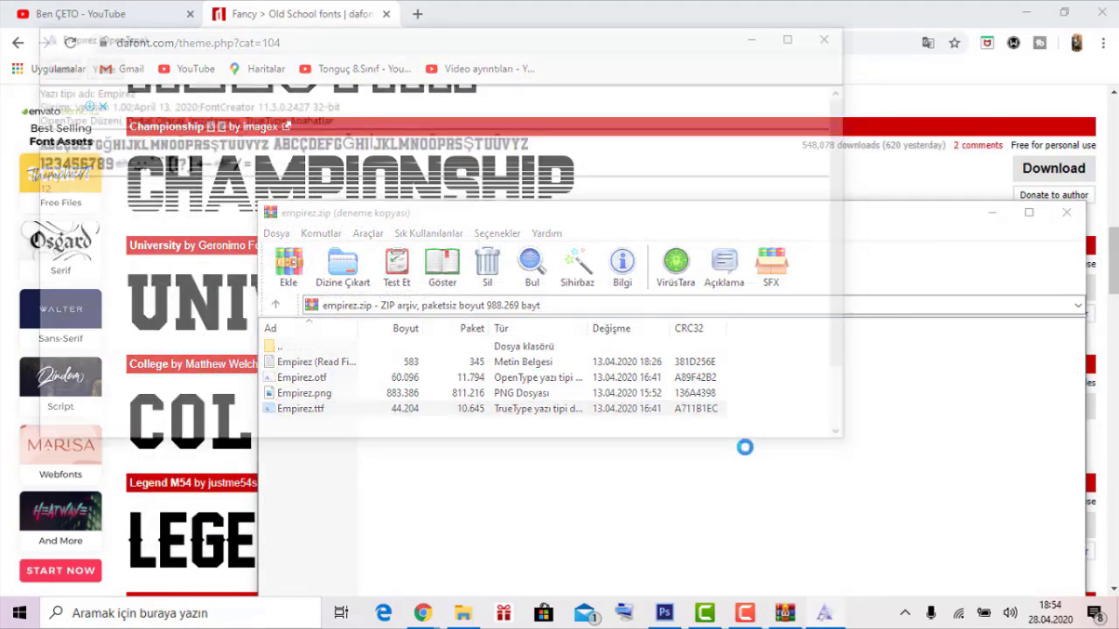
{"action": "left_click", "coordinate": [94, 63]}
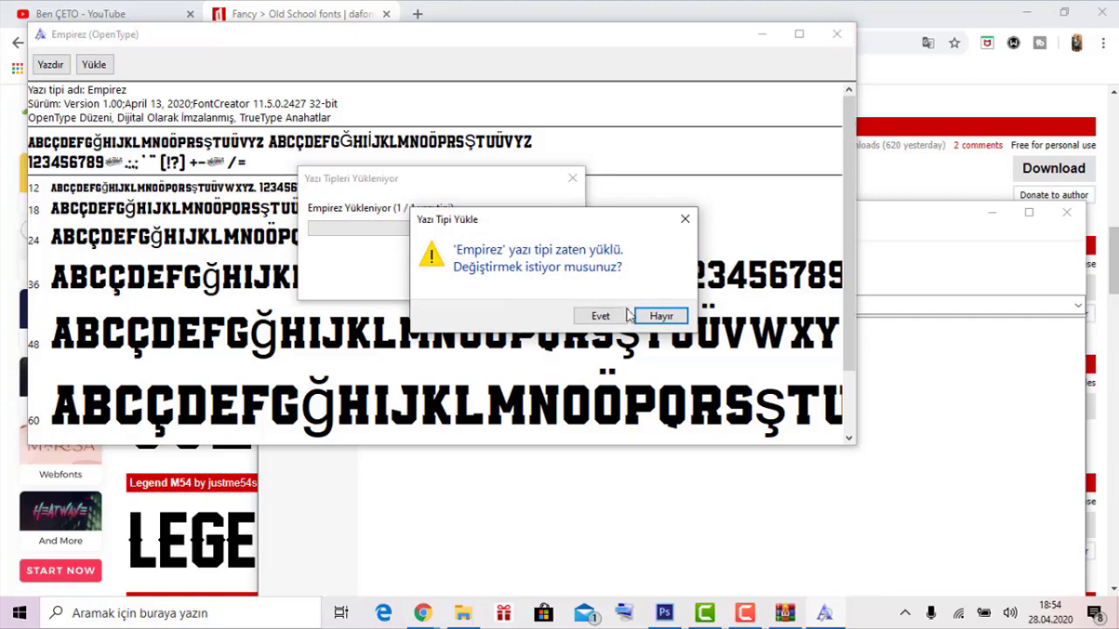
{"action": "left_click", "coordinate": [617, 317]}
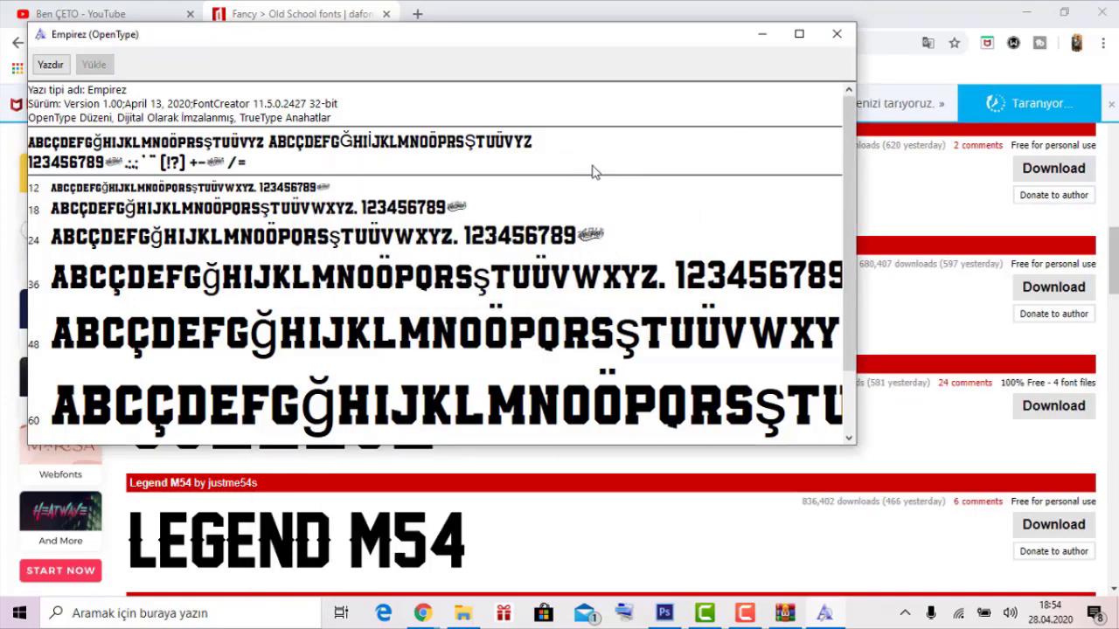
{"action": "left_click", "coordinate": [844, 32]}
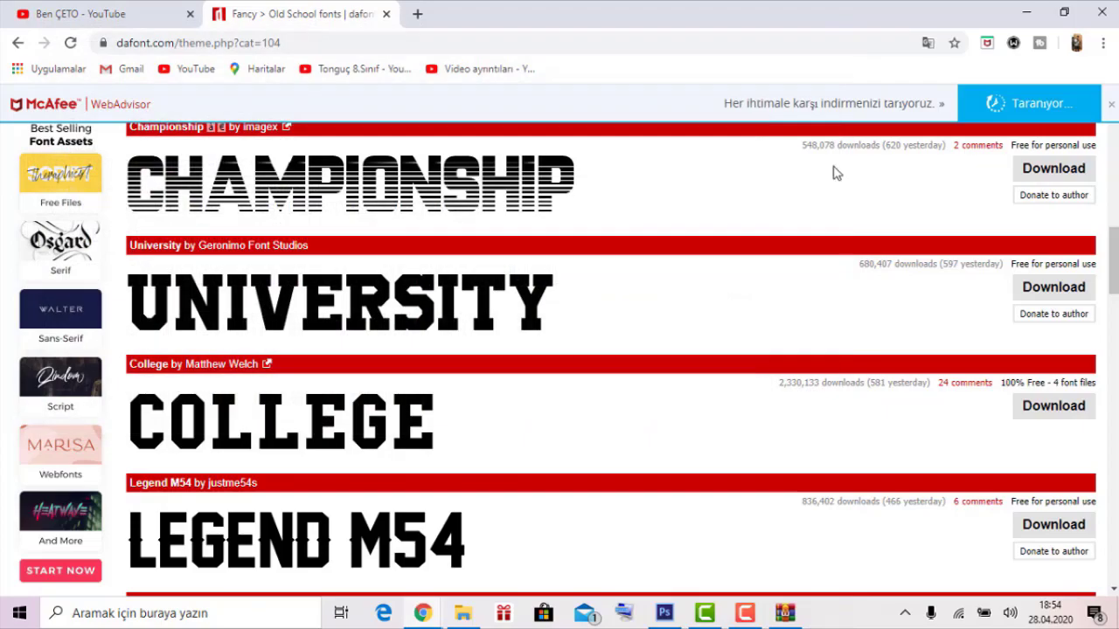
Start a new text layer on the red canvas with white as the text colour.
{"action": "left_click", "coordinate": [664, 616]}
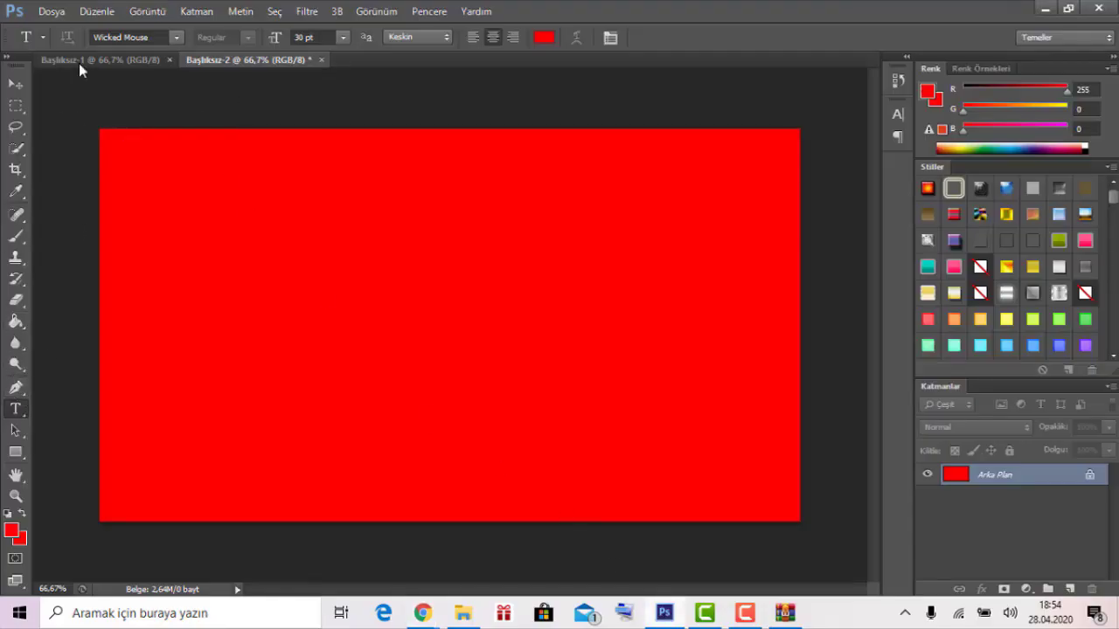
{"action": "left_click", "coordinate": [204, 272]}
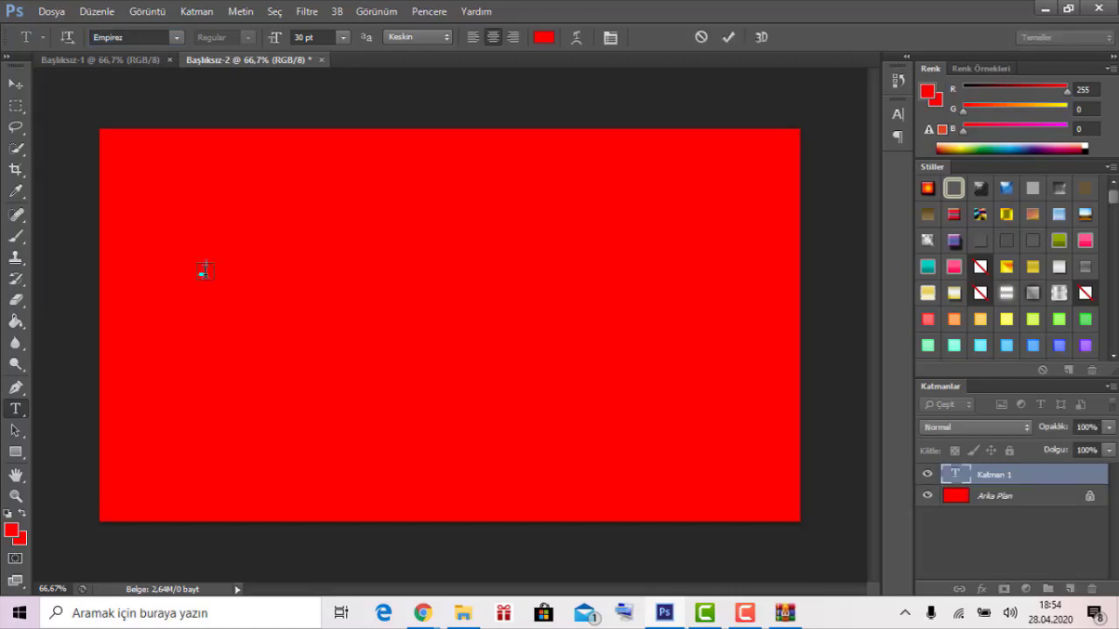
{"action": "left_click", "coordinate": [545, 37]}
{"action": "left_click", "coordinate": [440, 227]}
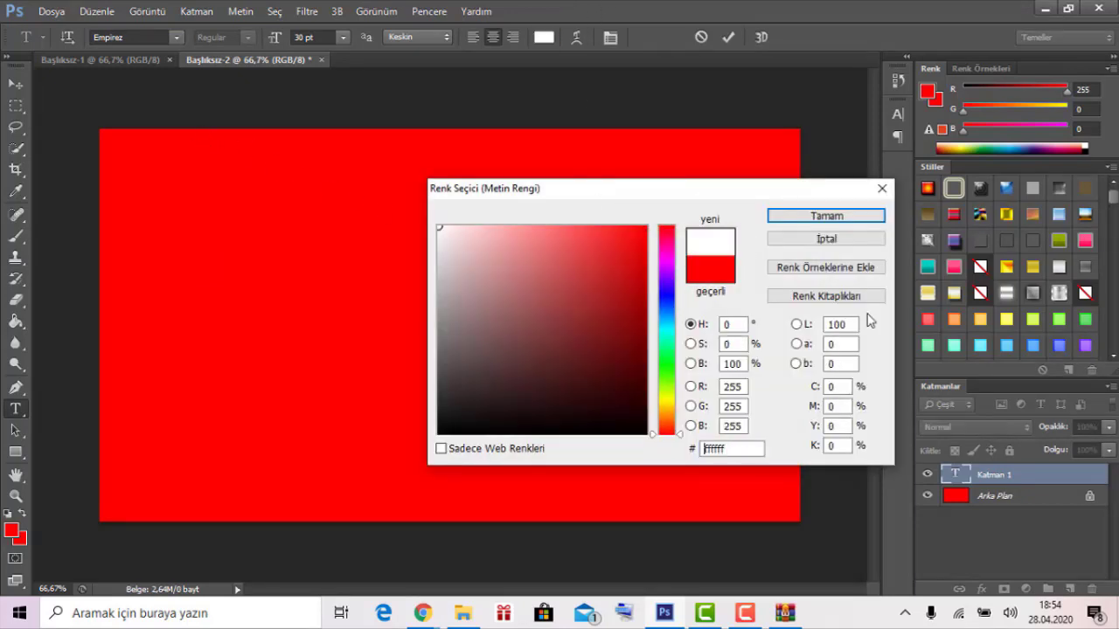
{"action": "left_click", "coordinate": [822, 217]}
{"action": "type", "text": "PUBG MO"}
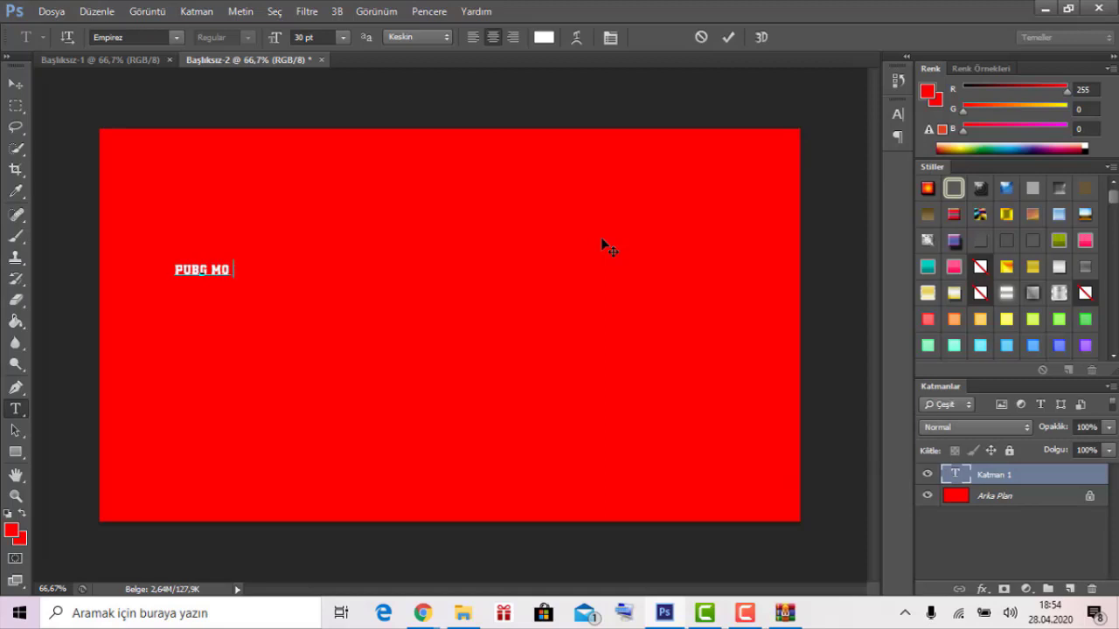
Type 'PUBG MOBILE' and set it to 120 pt.
{"action": "type", "text": "BILE"}
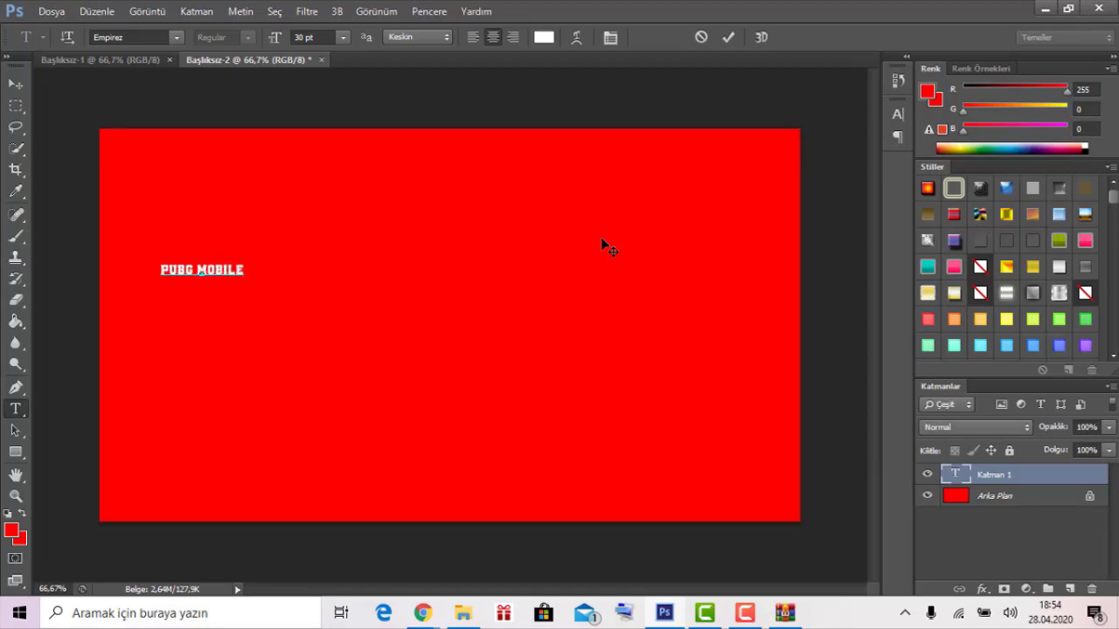
{"action": "key", "text": "ctrl+a"}
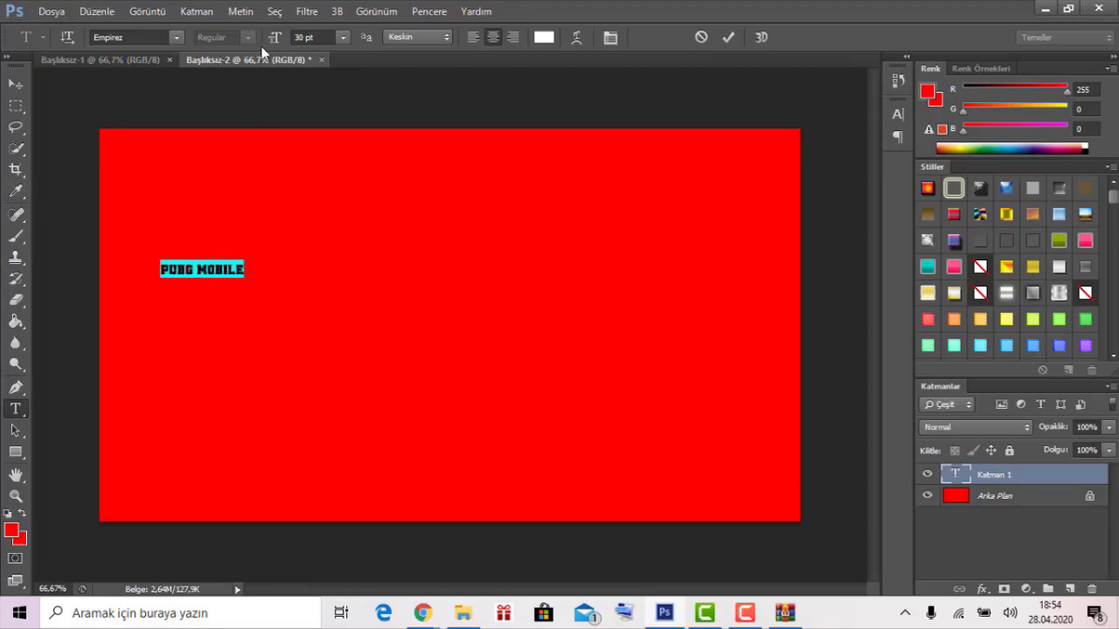
{"action": "left_click", "coordinate": [322, 37]}
{"action": "type", "text": "1"}
{"action": "key", "text": "Return"}
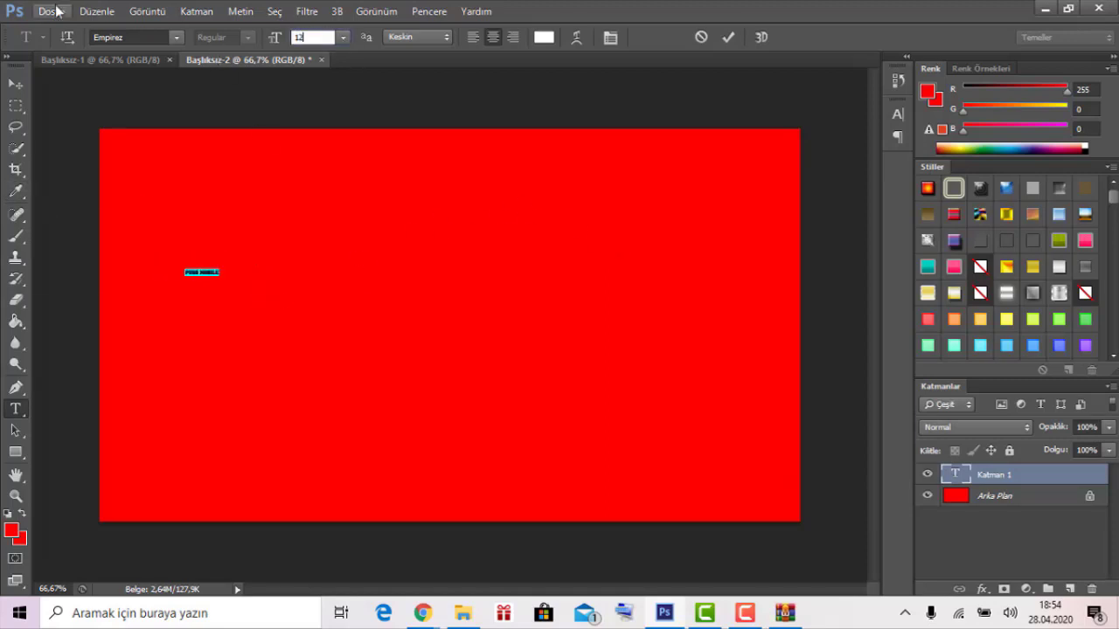
{"action": "type", "text": "0"}
{"action": "key", "text": "Return"}
Move the PUBG MOBILE title near the canvas's top-left and commit it.
{"action": "left_click", "coordinate": [303, 249]}
{"action": "left_click_drag", "start_coordinate": [312, 330], "coordinate": [409, 271]}
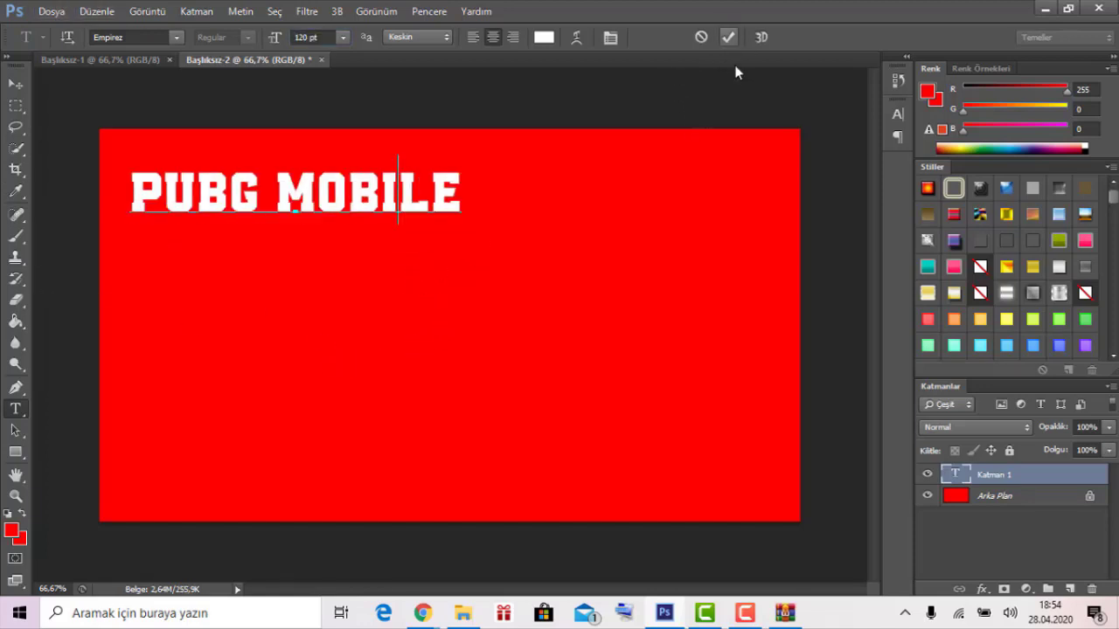
{"action": "left_click", "coordinate": [728, 36]}
{"action": "mouse_move", "coordinate": [422, 612]}
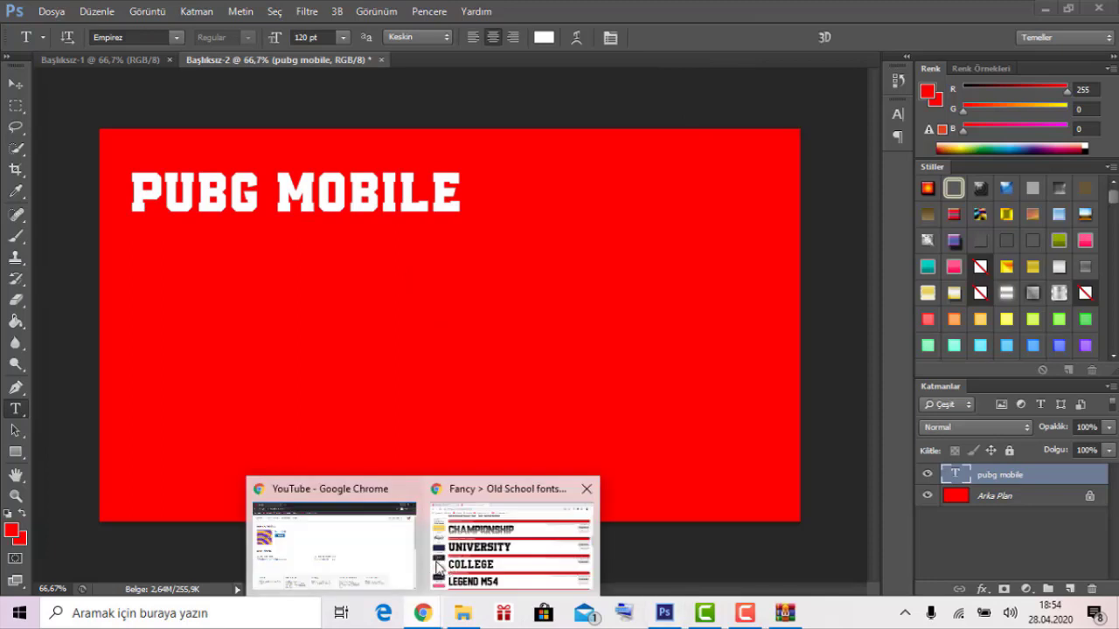
Search Google Images for 'PUBG mobile png' in a new tab.
{"action": "left_click", "coordinate": [441, 566]}
{"action": "left_click", "coordinate": [417, 13]}
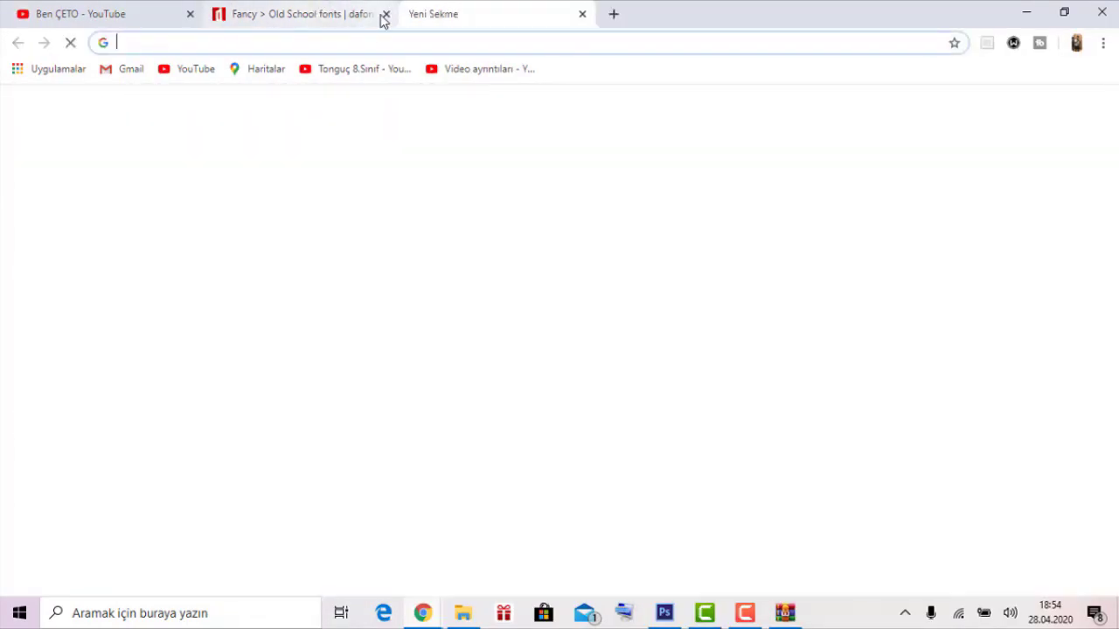
{"action": "type", "text": "P"}
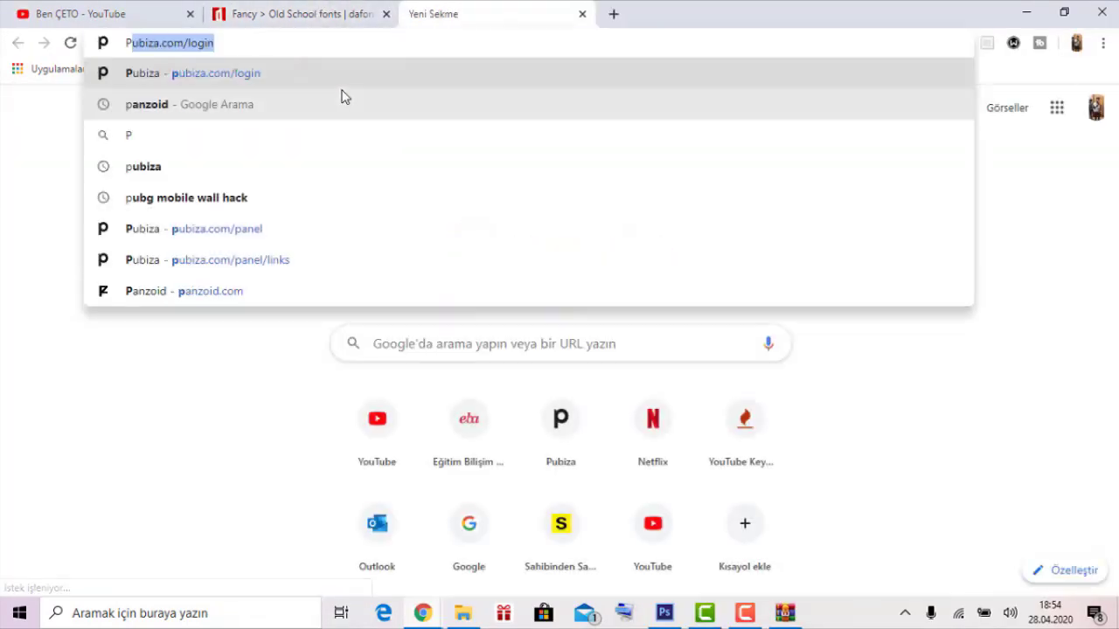
{"action": "type", "text": "UBG Ö"}
{"action": "key", "text": "BackSpace"}
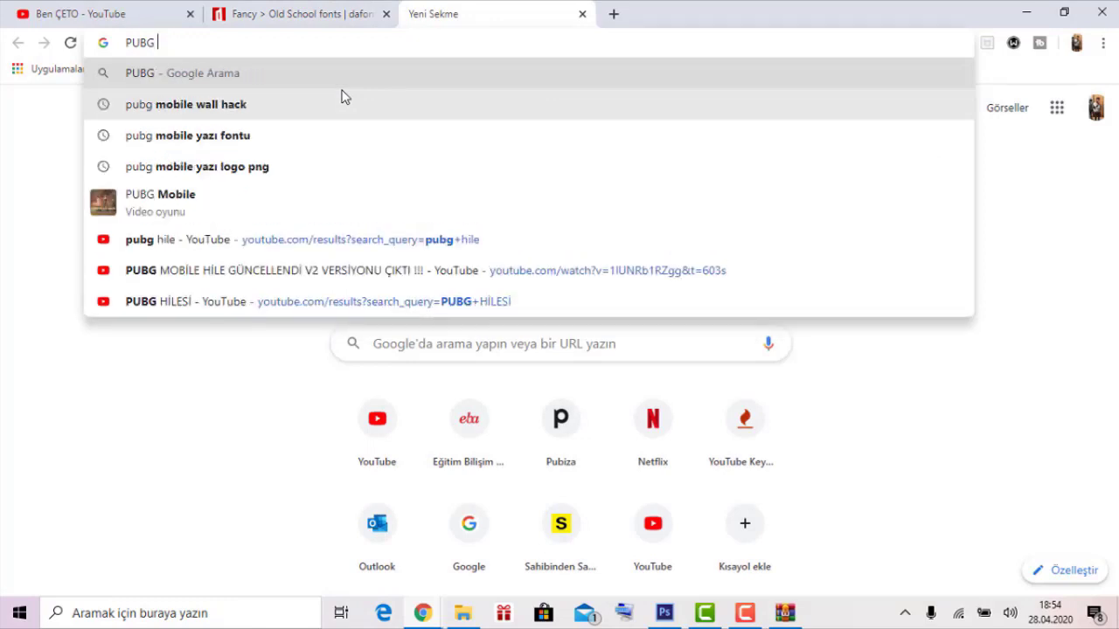
{"action": "type", "text": "mobile png"}
{"action": "key", "text": "Return"}
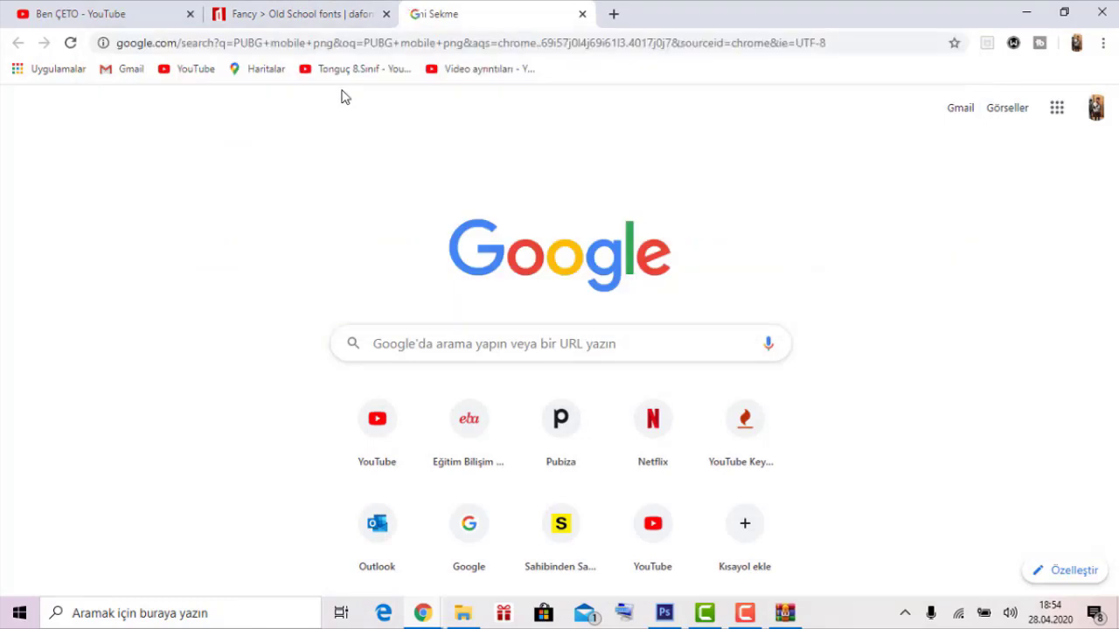
{"action": "left_click", "coordinate": [216, 341]}
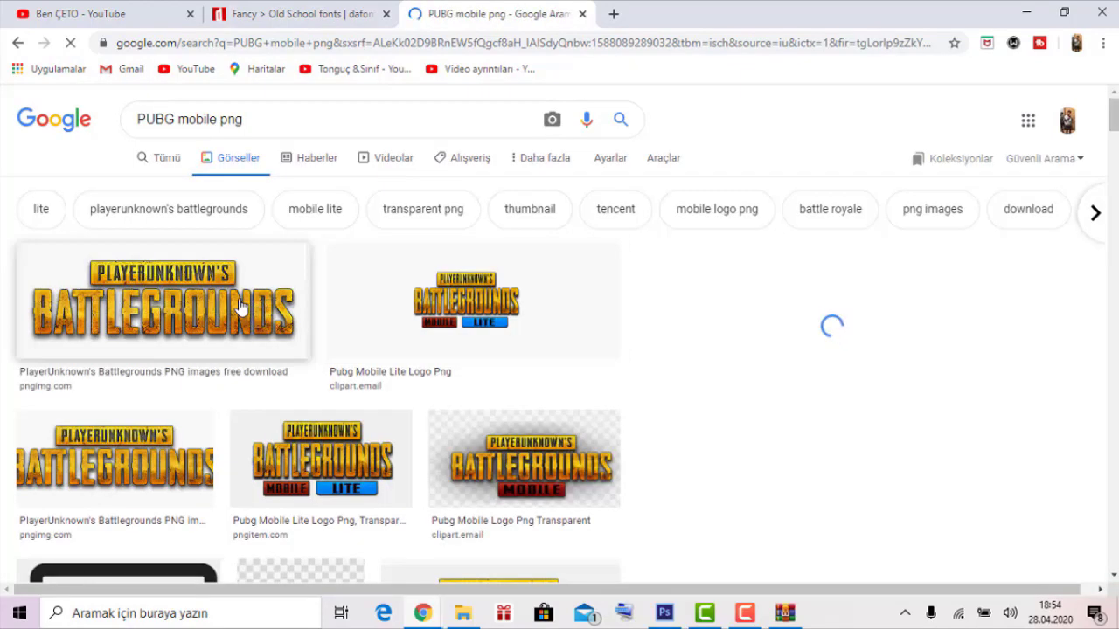
Save the first PUBG image as pubg_PNG29.png.
{"action": "left_click", "coordinate": [242, 307]}
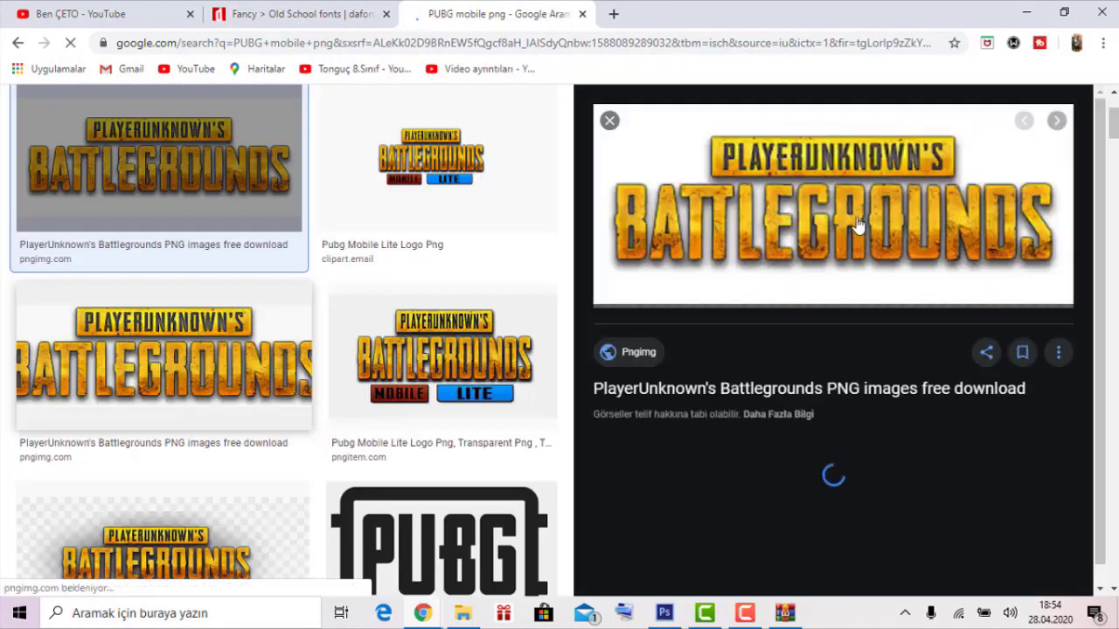
{"action": "right_click", "coordinate": [856, 225]}
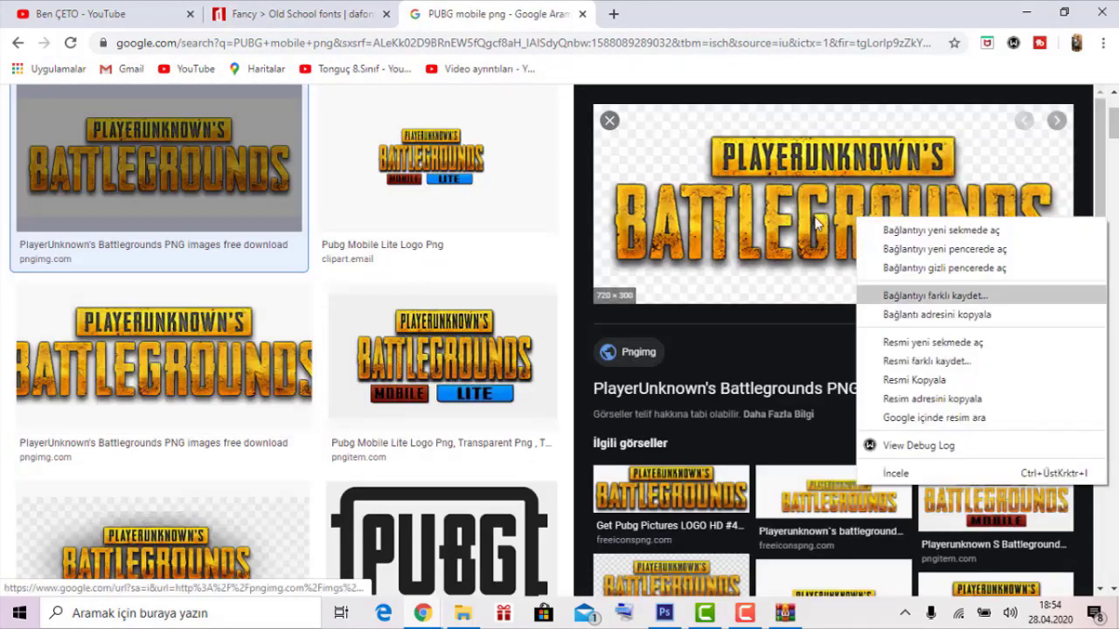
{"action": "left_click", "coordinate": [924, 362]}
{"action": "scroll", "coordinate": [440, 304], "scroll_direction": "down", "scroll_amount": 4}
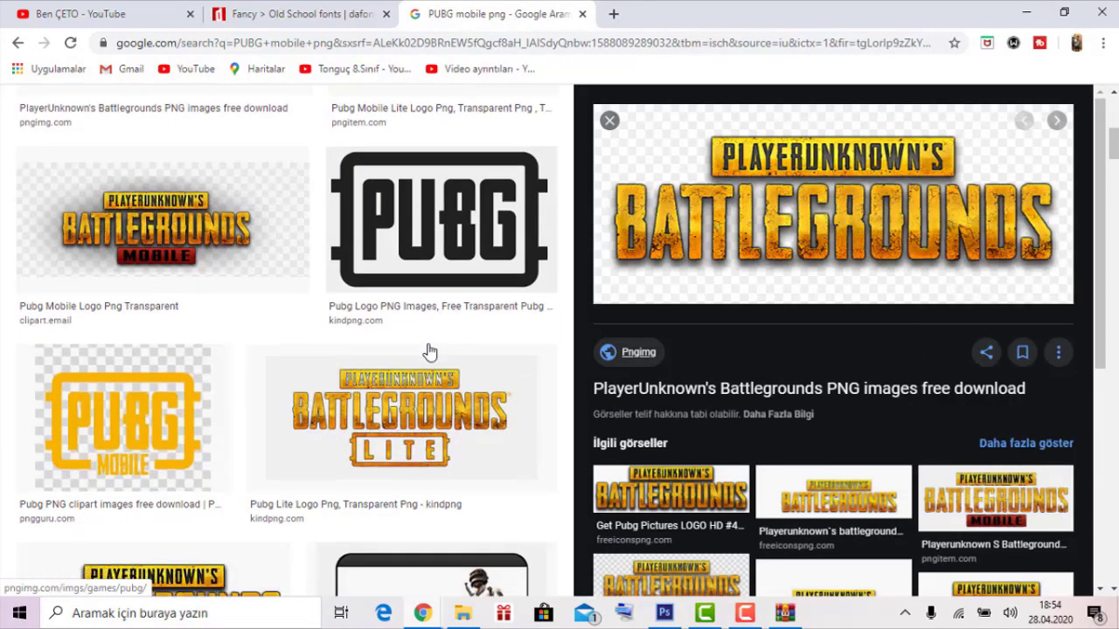
{"action": "scroll", "coordinate": [429, 349], "scroll_direction": "down", "scroll_amount": 4}
{"action": "scroll", "coordinate": [429, 349], "scroll_direction": "down", "scroll_amount": 4}
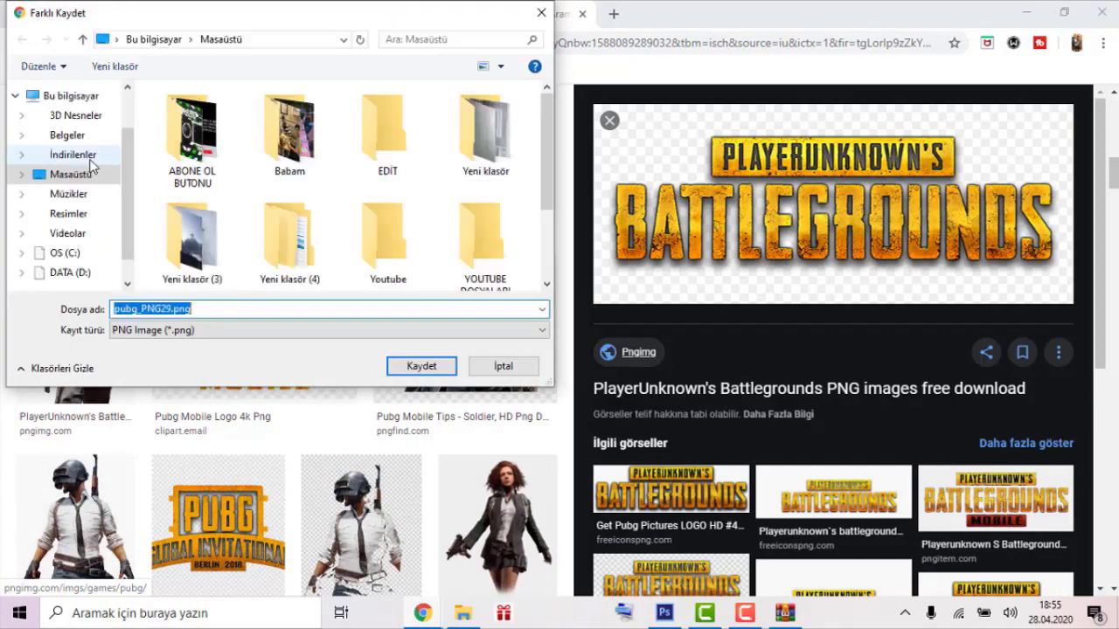
{"action": "left_click", "coordinate": [422, 367]}
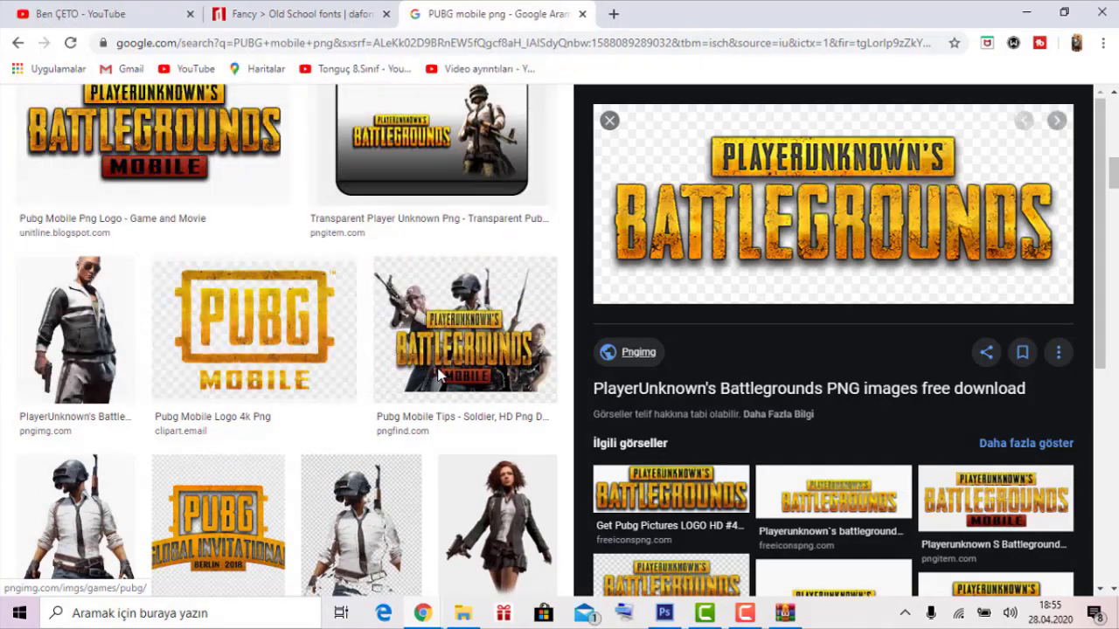
Save the PUBG soldier cutout image and return to the Photoshop thumbnail.
{"action": "left_click", "coordinate": [451, 343]}
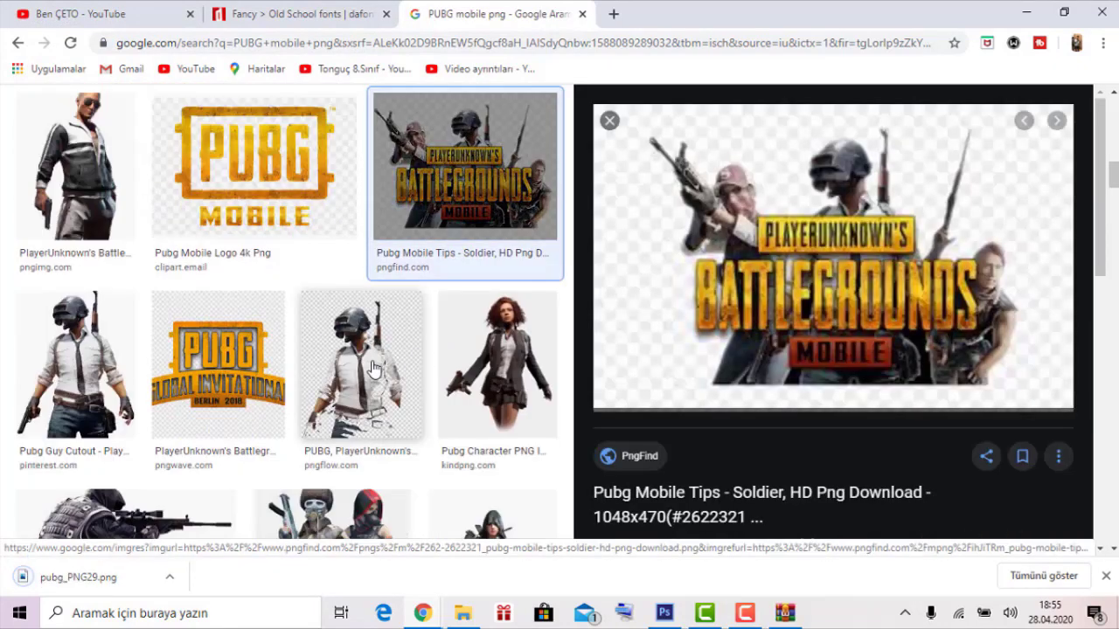
{"action": "left_click", "coordinate": [367, 367]}
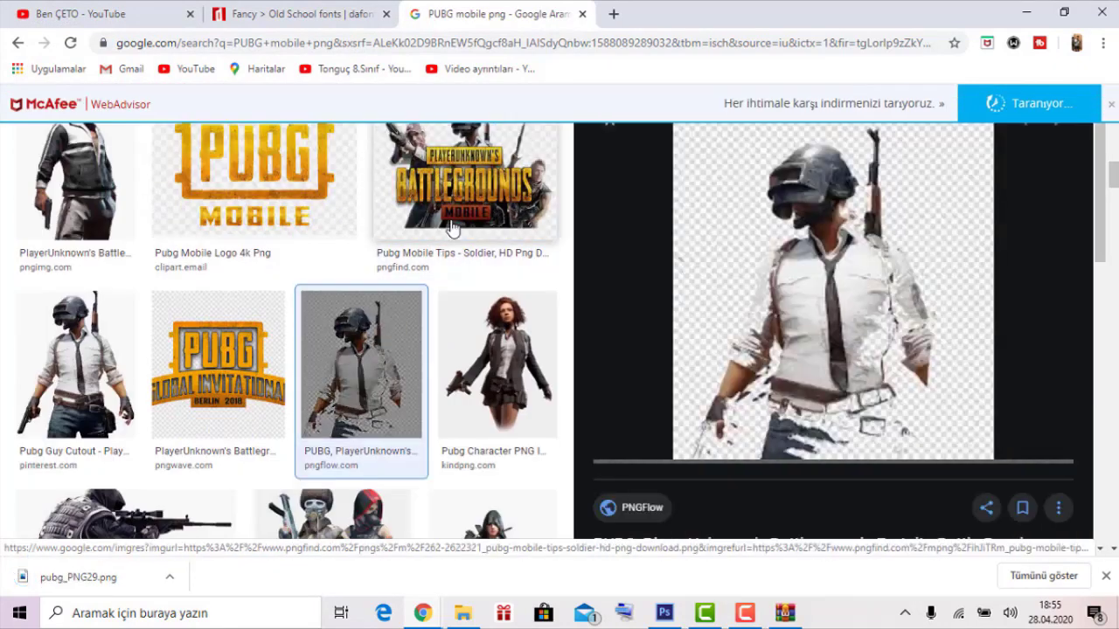
{"action": "right_click", "coordinate": [797, 254]}
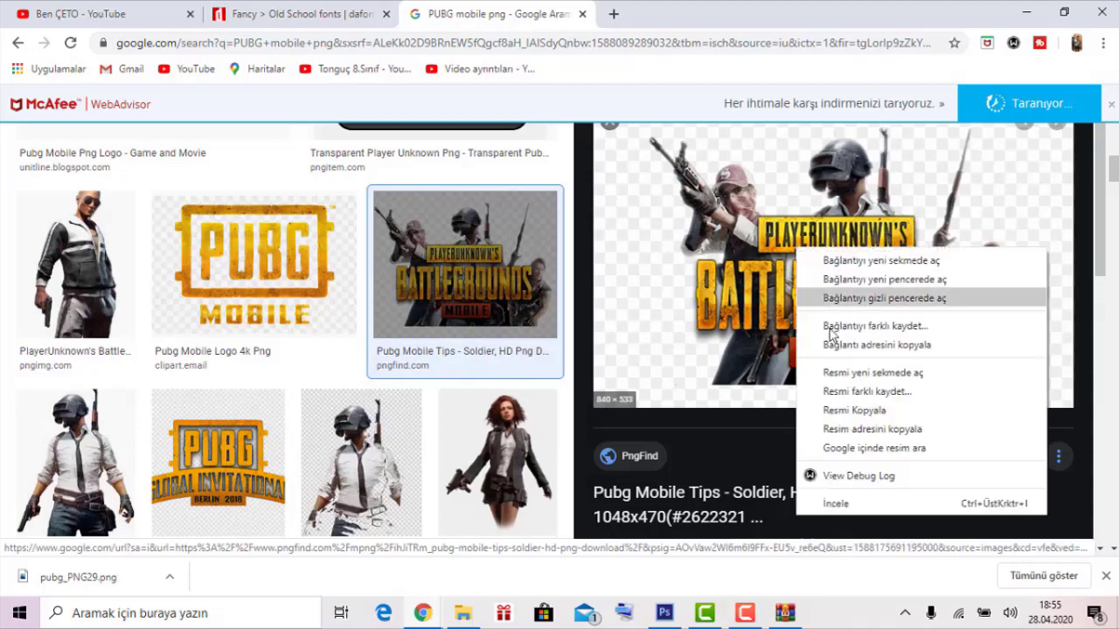
{"action": "left_click", "coordinate": [867, 391]}
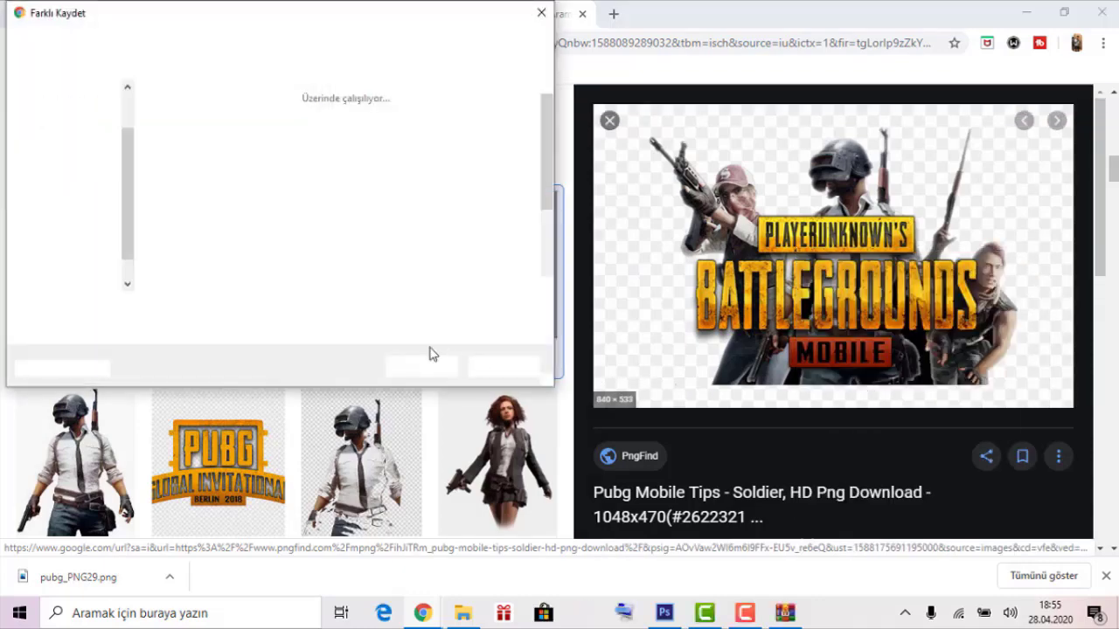
{"action": "left_click", "coordinate": [425, 367]}
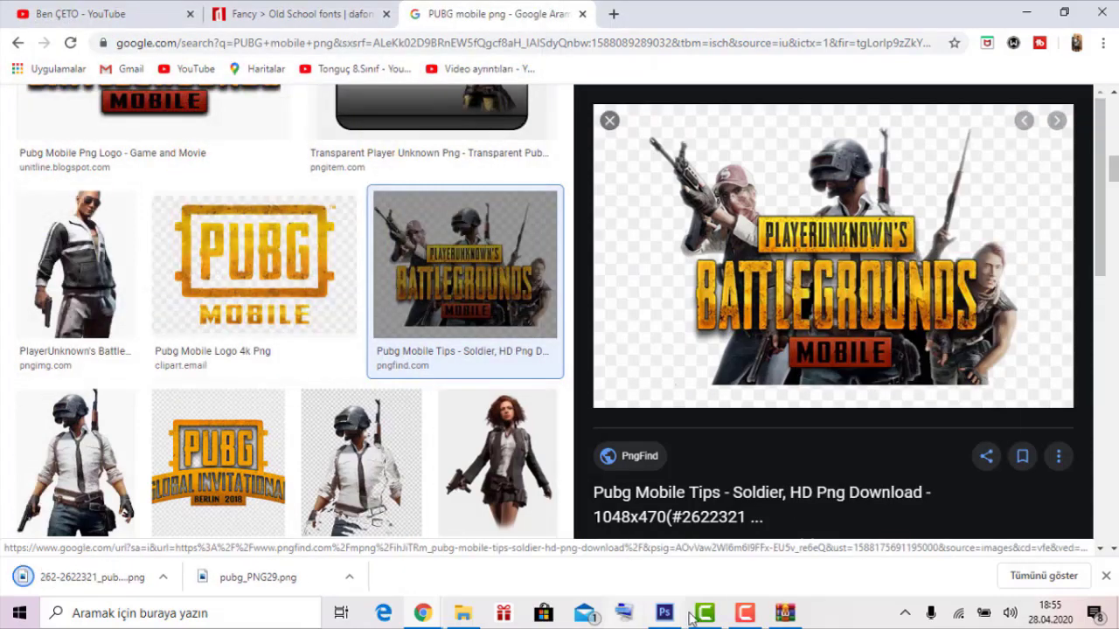
{"action": "left_click", "coordinate": [664, 613]}
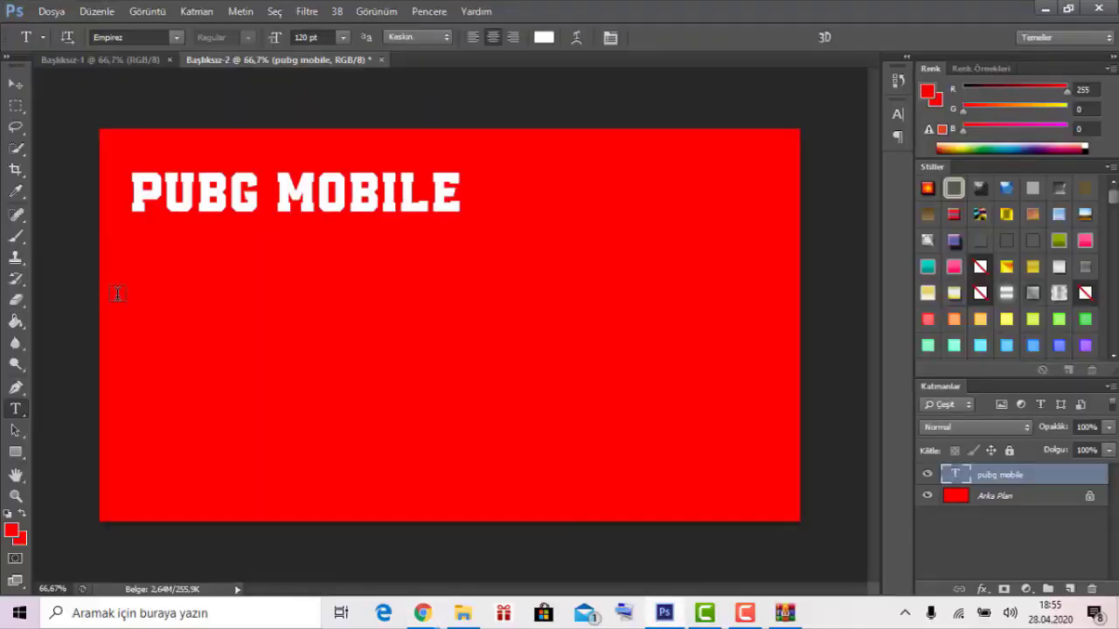
Type 'kimsenin bilmedigi' as a new text line below the title.
{"action": "left_click", "coordinate": [379, 342]}
{"action": "type", "text": "K"}
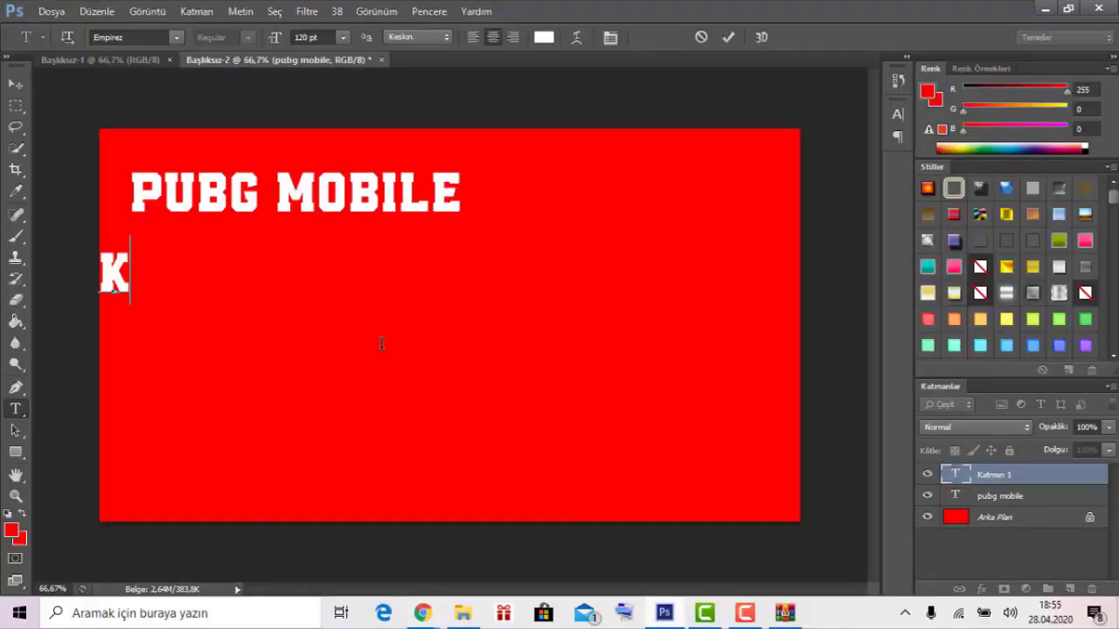
{"action": "key", "text": "BackSpace"}
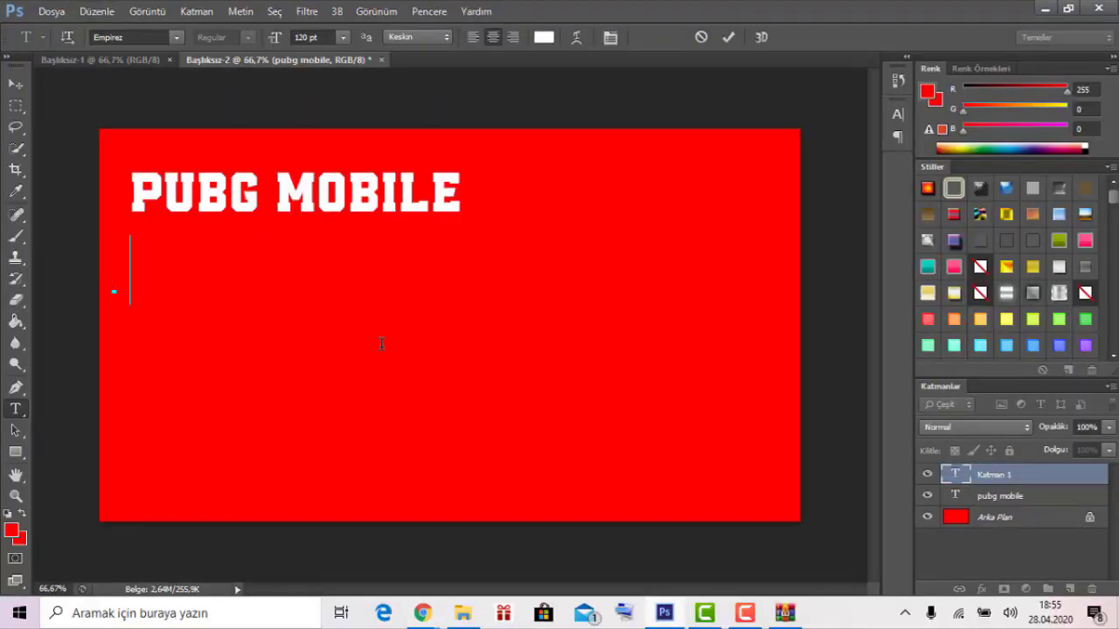
{"action": "type", "text": "kimsenin"}
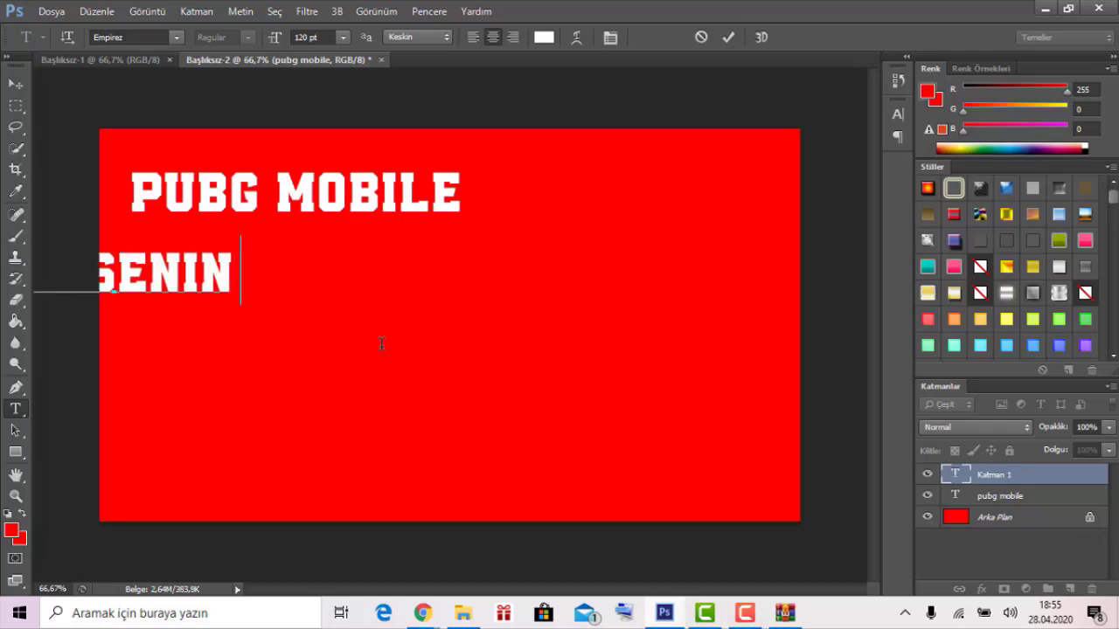
{"action": "type", "text": " bilmediğ"}
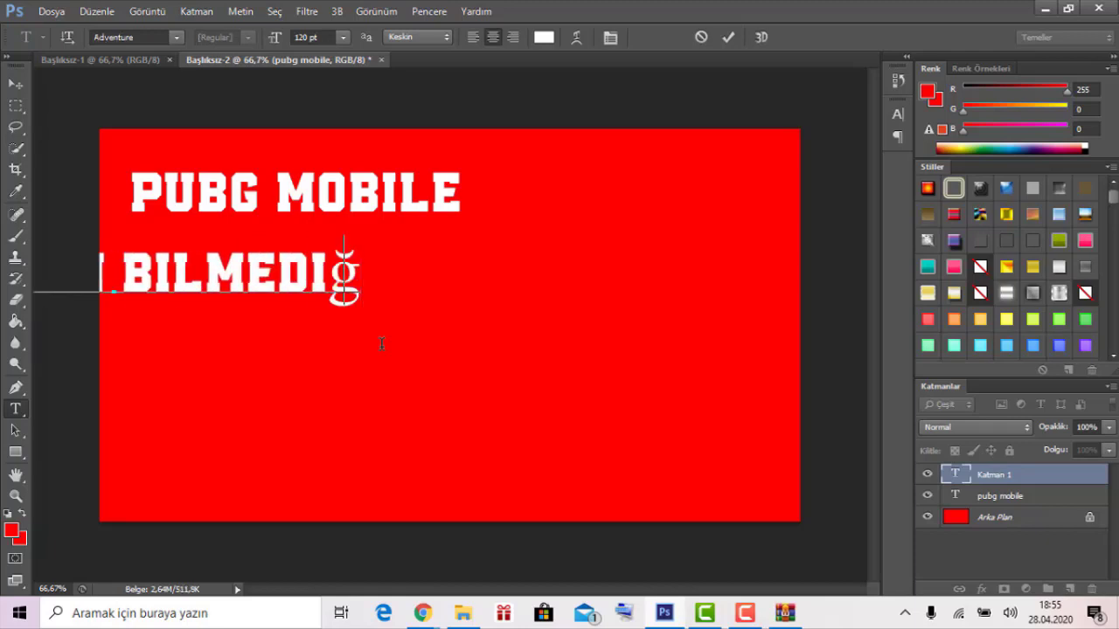
{"action": "key", "text": "BackSpace"}
{"action": "type", "text": "gi"}
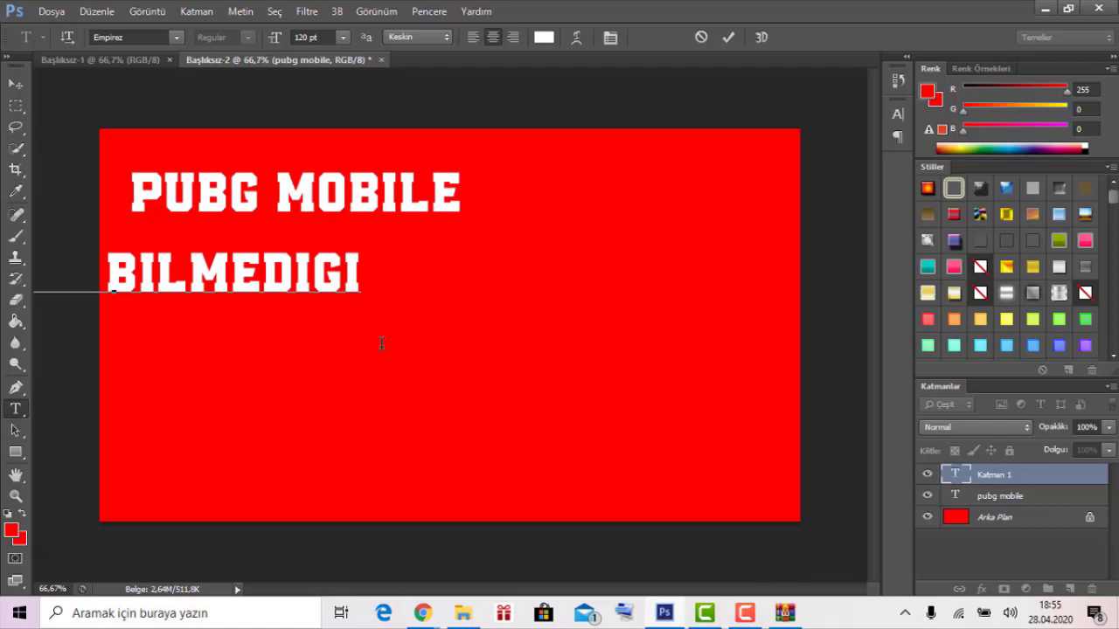
Align the KIMSENIN BILMEDIGI line under PUBG MOBILE and commit it.
{"action": "mouse_move", "coordinate": [381, 344]}
{"action": "left_mouse_down"}
{"action": "mouse_move", "coordinate": [569, 399]}
{"action": "mouse_move", "coordinate": [678, 330]}
{"action": "left_mouse_up"}
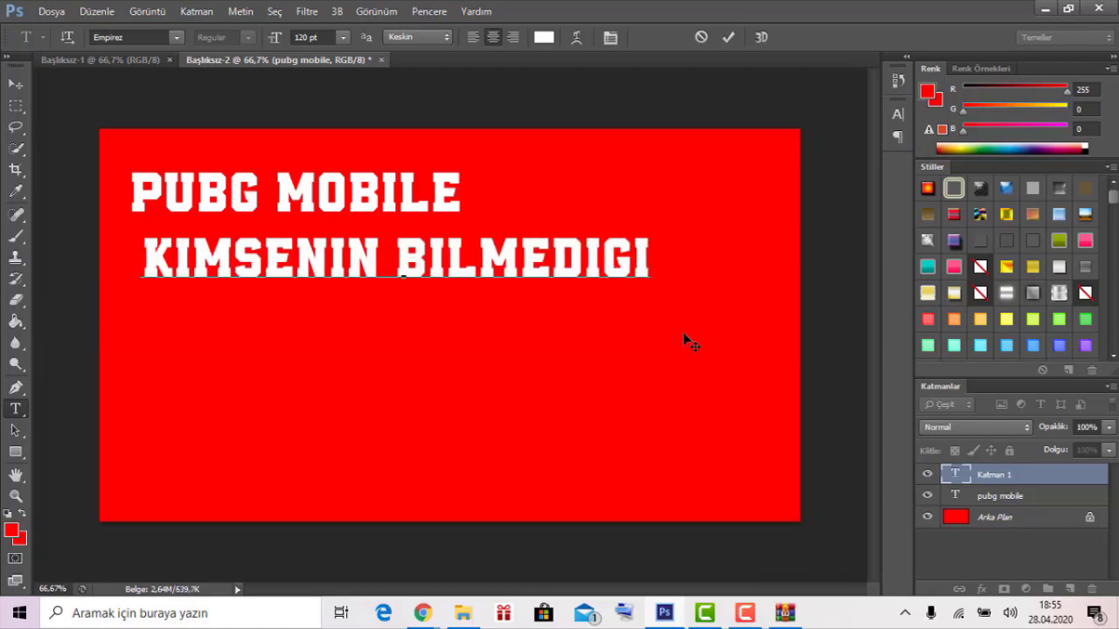
{"action": "left_click_drag", "start_coordinate": [636, 330], "coordinate": [622, 329]}
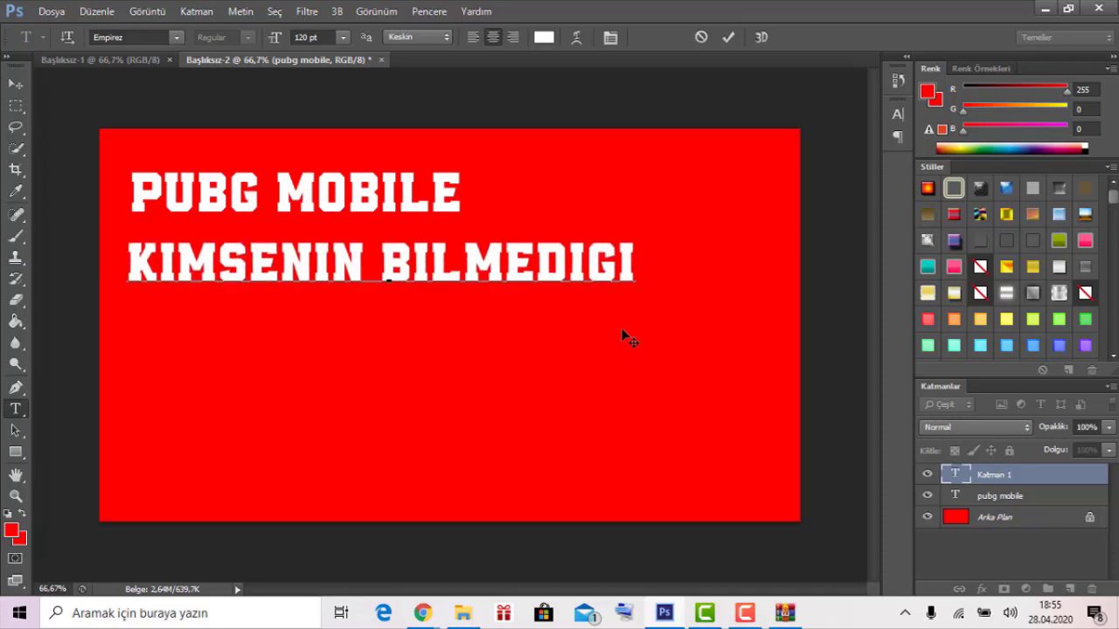
{"action": "left_click", "coordinate": [730, 38]}
{"action": "left_click", "coordinate": [580, 253]}
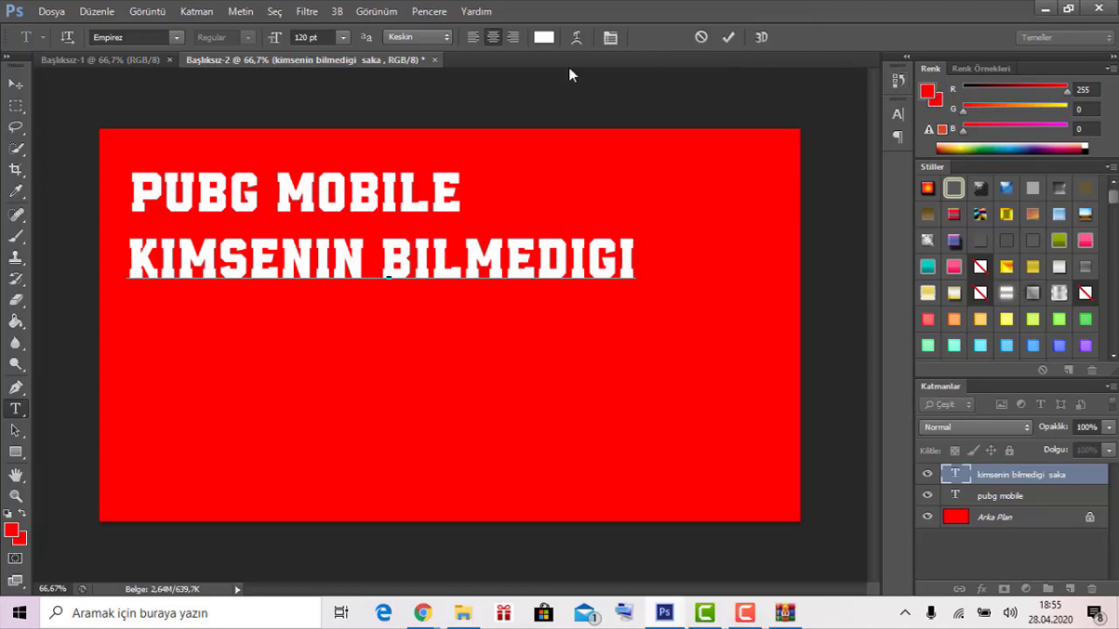
Change the KIMSENIN BILMEDIGI line's text colour from white to black (000000).
{"action": "left_click", "coordinate": [541, 39]}
{"action": "mouse_move", "coordinate": [569, 250]}
{"action": "left_mouse_down"}
{"action": "mouse_move", "coordinate": [604, 332]}
{"action": "mouse_move", "coordinate": [595, 366]}
{"action": "left_mouse_up"}
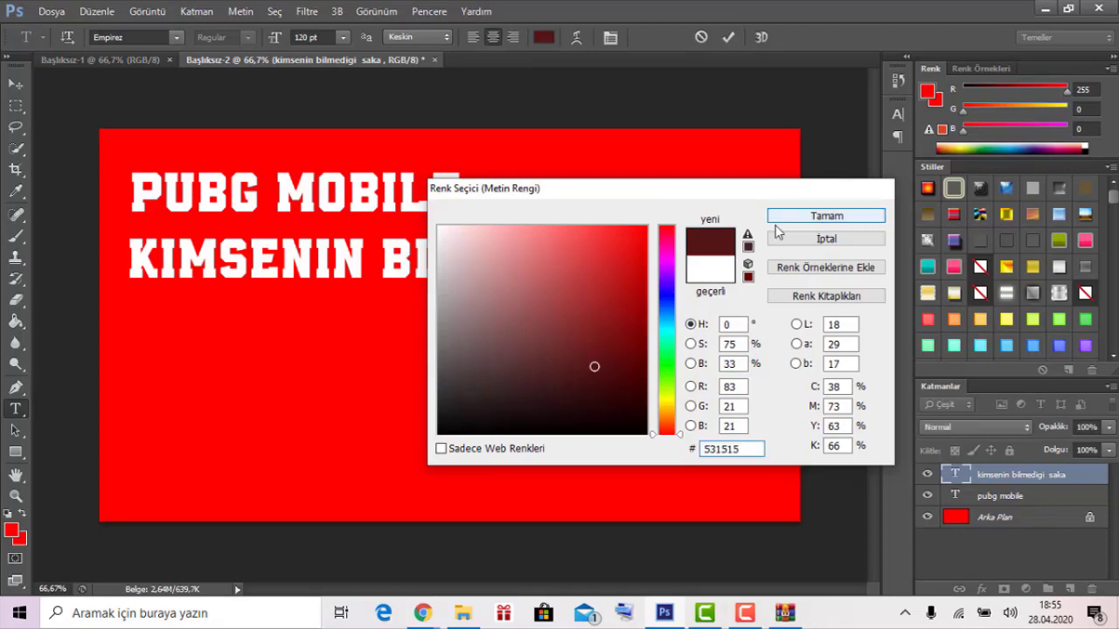
{"action": "left_click", "coordinate": [804, 216]}
{"action": "triple_click", "coordinate": [413, 250]}
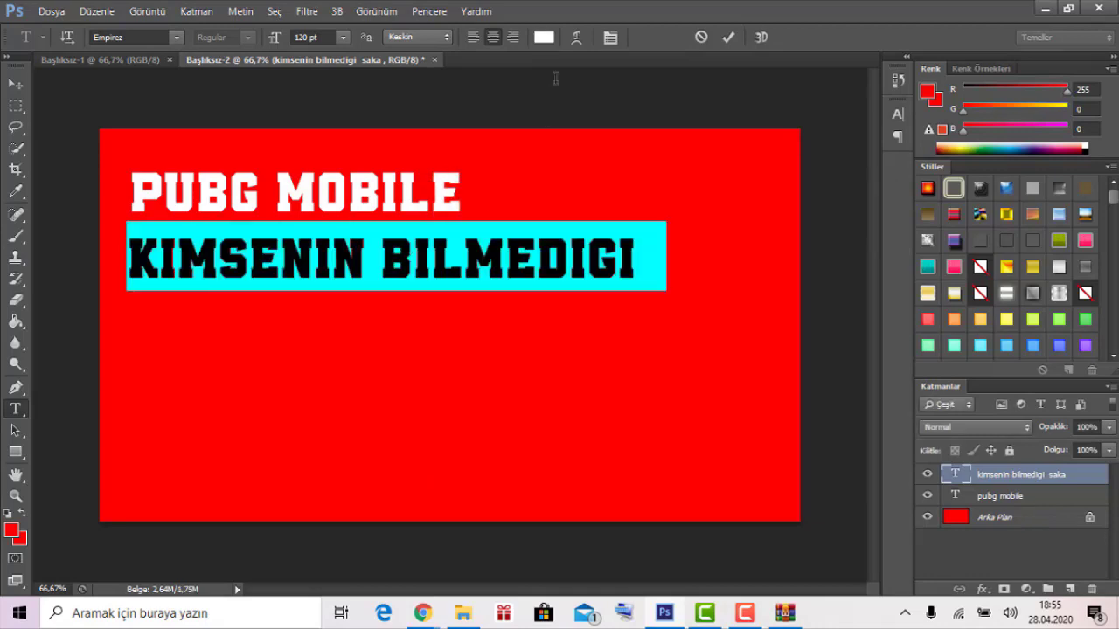
{"action": "left_click", "coordinate": [540, 39]}
{"action": "left_click", "coordinate": [562, 250]}
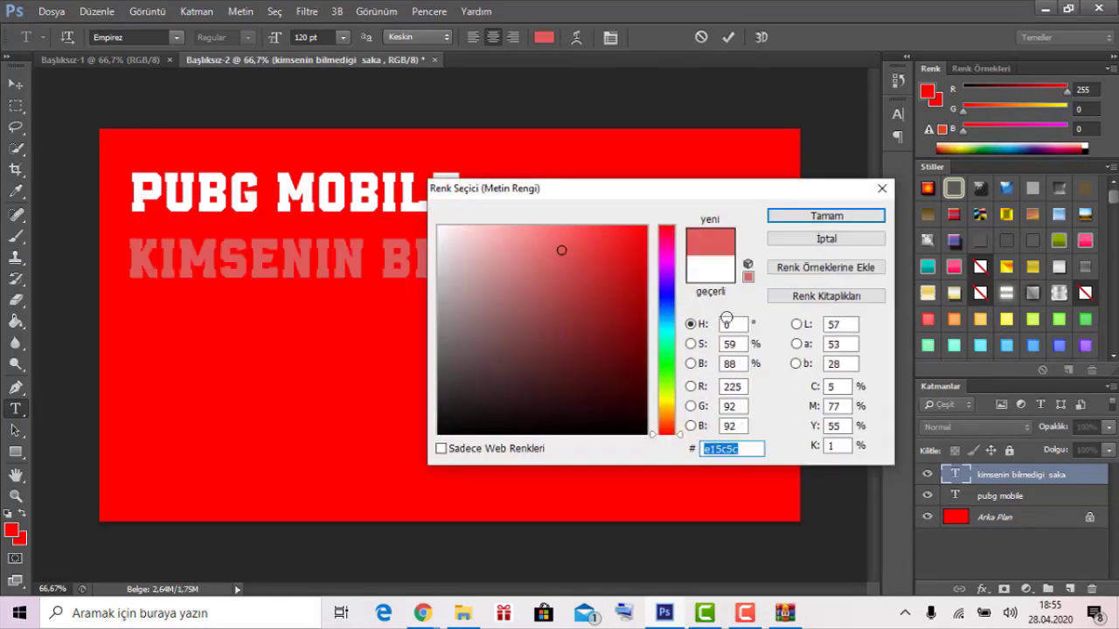
{"action": "left_click", "coordinate": [579, 331]}
{"action": "left_click", "coordinate": [589, 401]}
{"action": "left_click", "coordinate": [560, 301]}
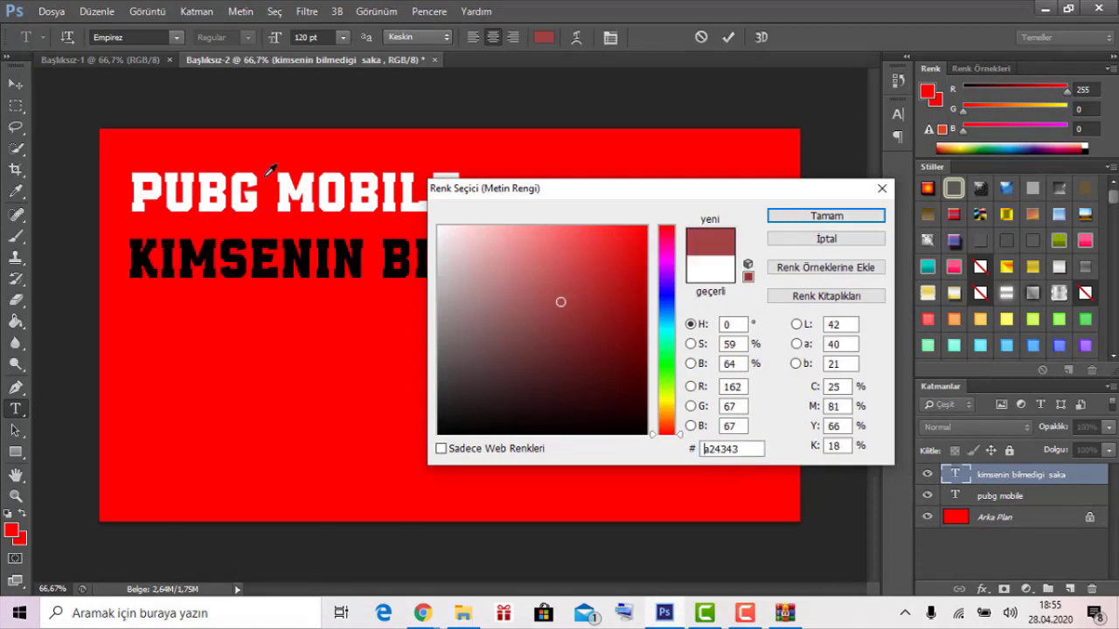
{"action": "type", "text": "000000"}
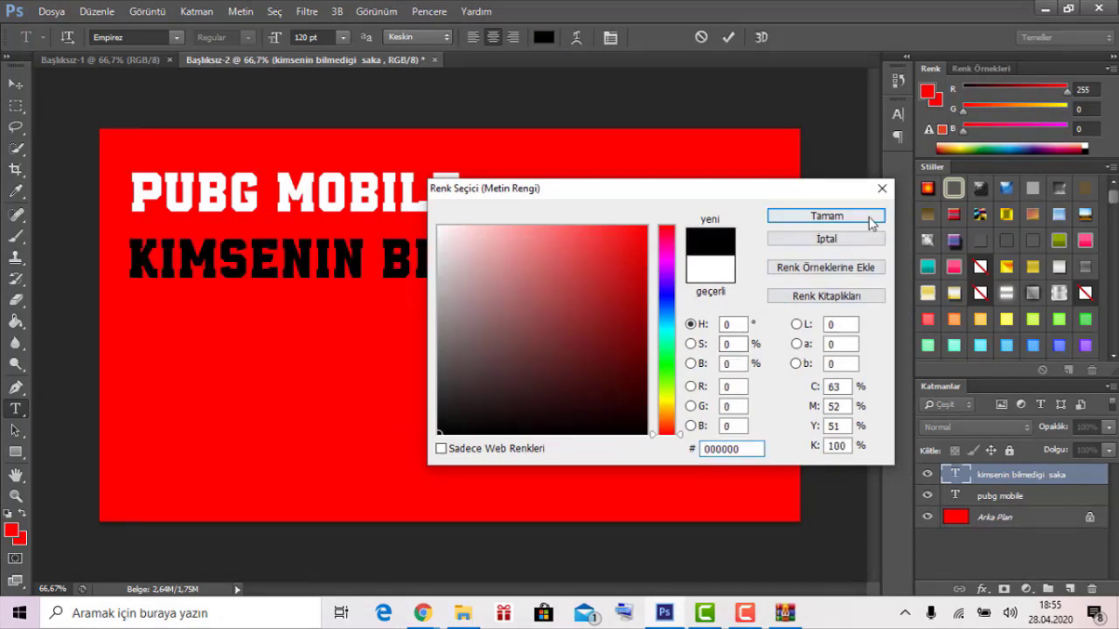
{"action": "left_click", "coordinate": [844, 217]}
{"action": "key", "text": "ctrl+h"}
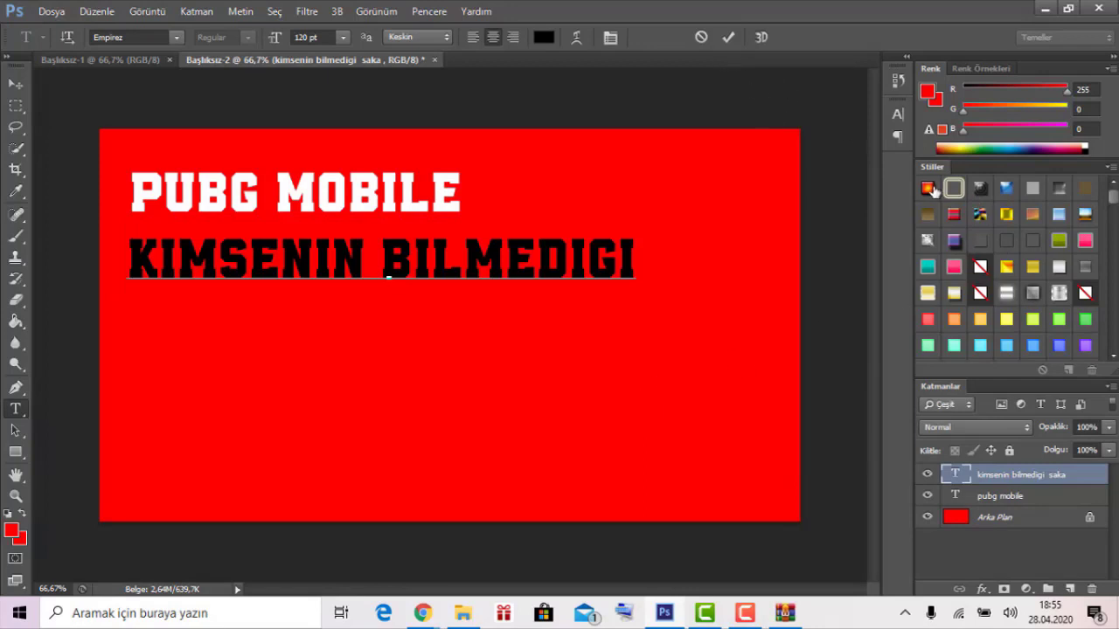
Try several Styles-panel presets on the KIMSENIN BILMEDIGI layer, ending with a blue bevelled style.
{"action": "left_click", "coordinate": [982, 190]}
{"action": "left_click", "coordinate": [1005, 190]}
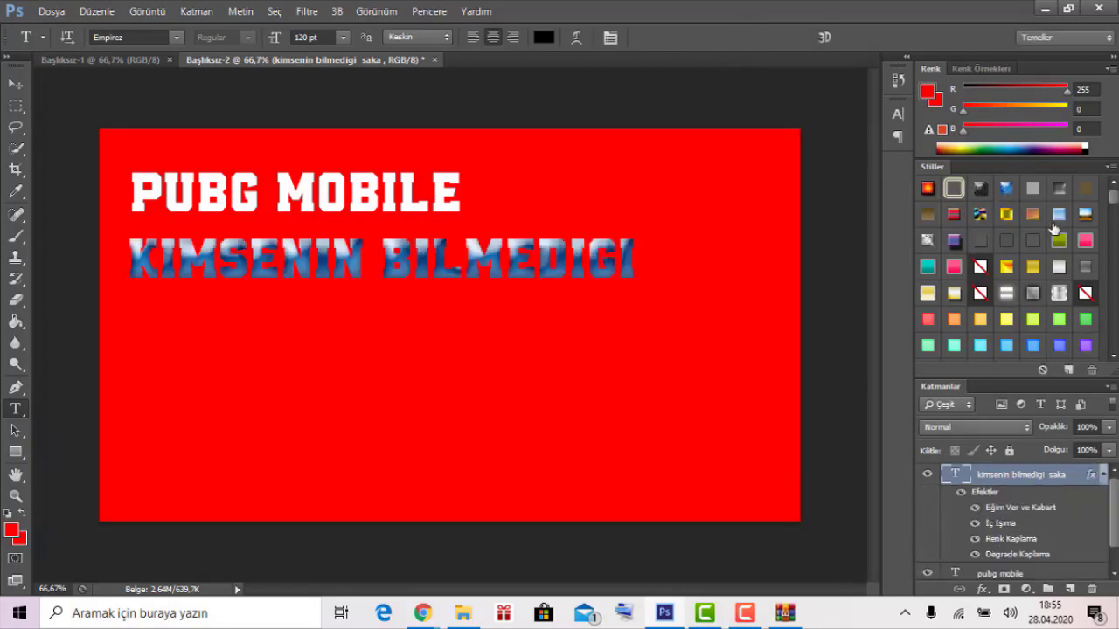
{"action": "left_click", "coordinate": [1050, 217]}
{"action": "left_click", "coordinate": [1059, 293]}
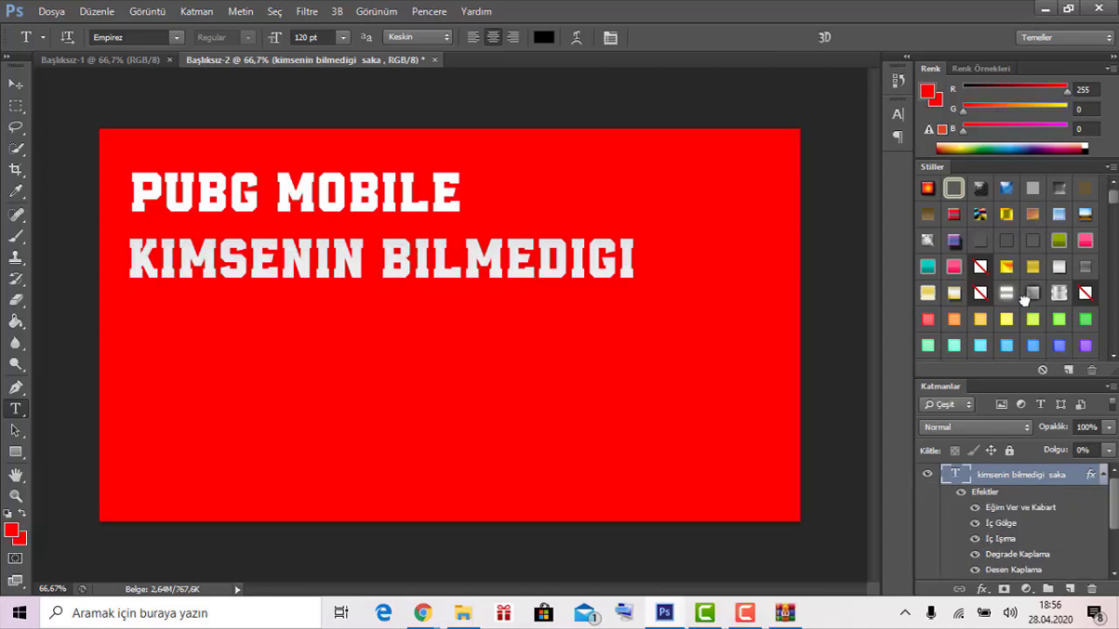
{"action": "left_click", "coordinate": [1032, 293]}
{"action": "left_click", "coordinate": [980, 266]}
{"action": "left_click", "coordinate": [961, 264]}
{"action": "left_click", "coordinate": [932, 220]}
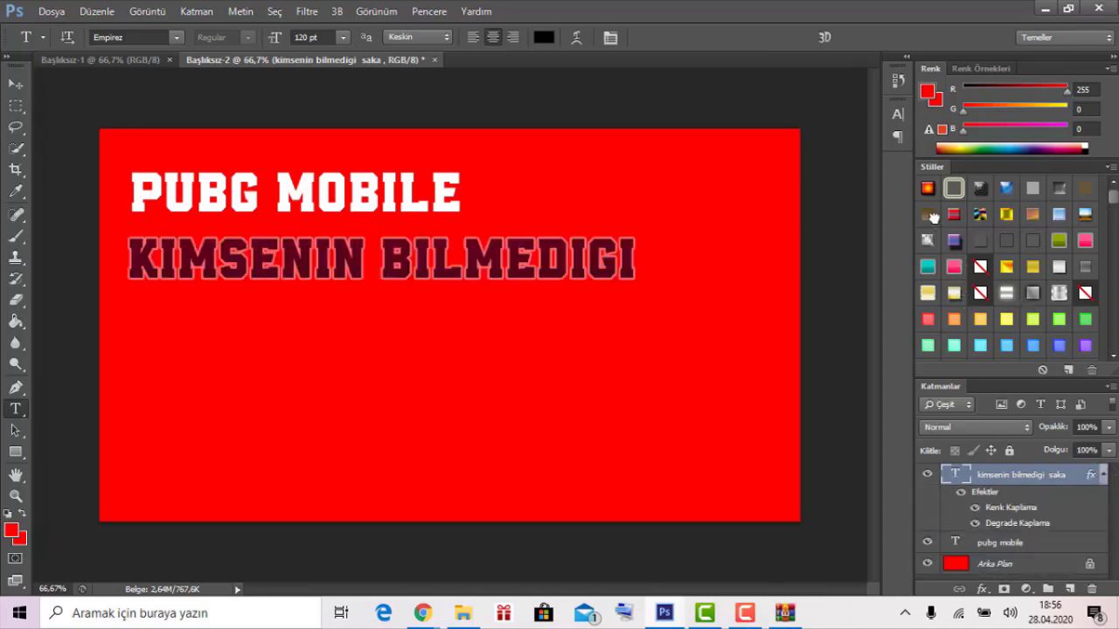
{"action": "left_click", "coordinate": [931, 187]}
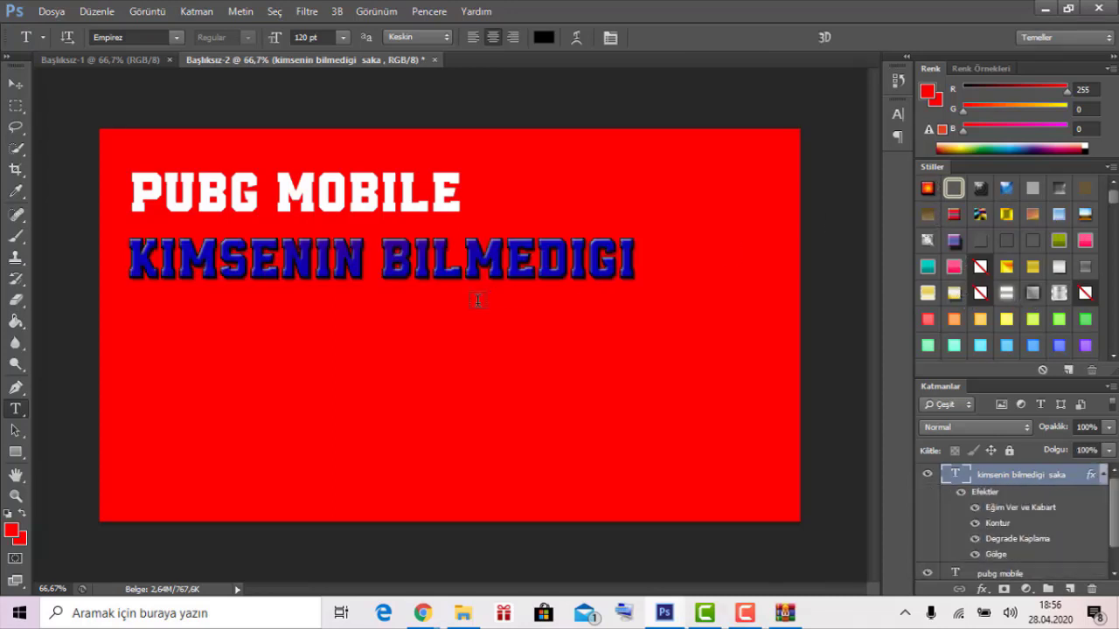
Apply a blue outlined bevel style to the line, then hide its effects to leave flat black text.
{"action": "left_click", "coordinate": [497, 269]}
{"action": "key", "text": "ctrl+a"}
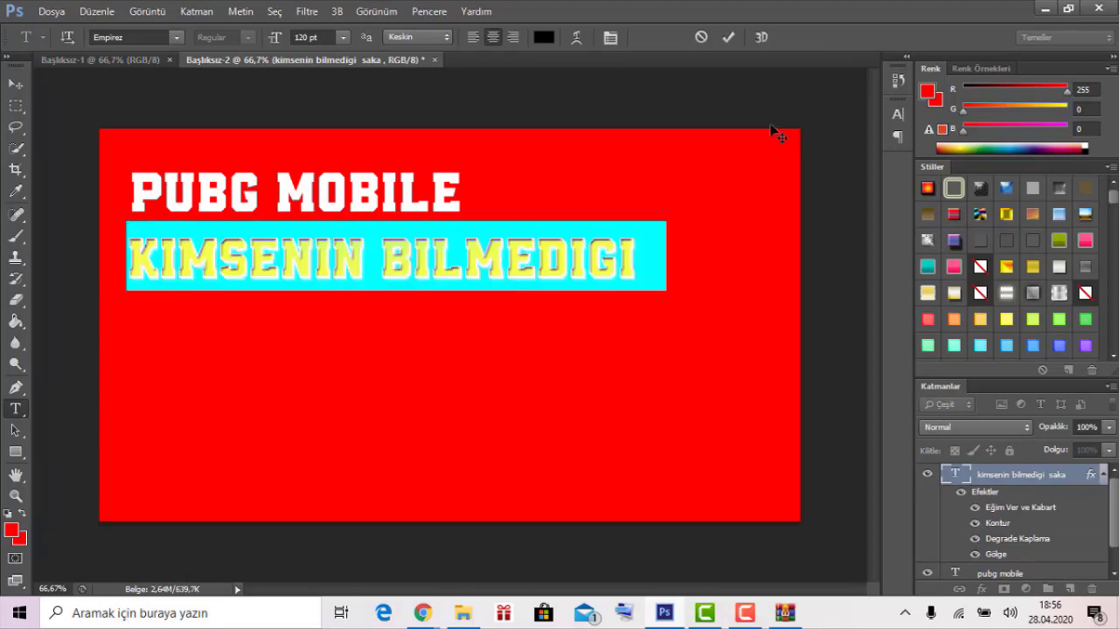
{"action": "left_click", "coordinate": [954, 188]}
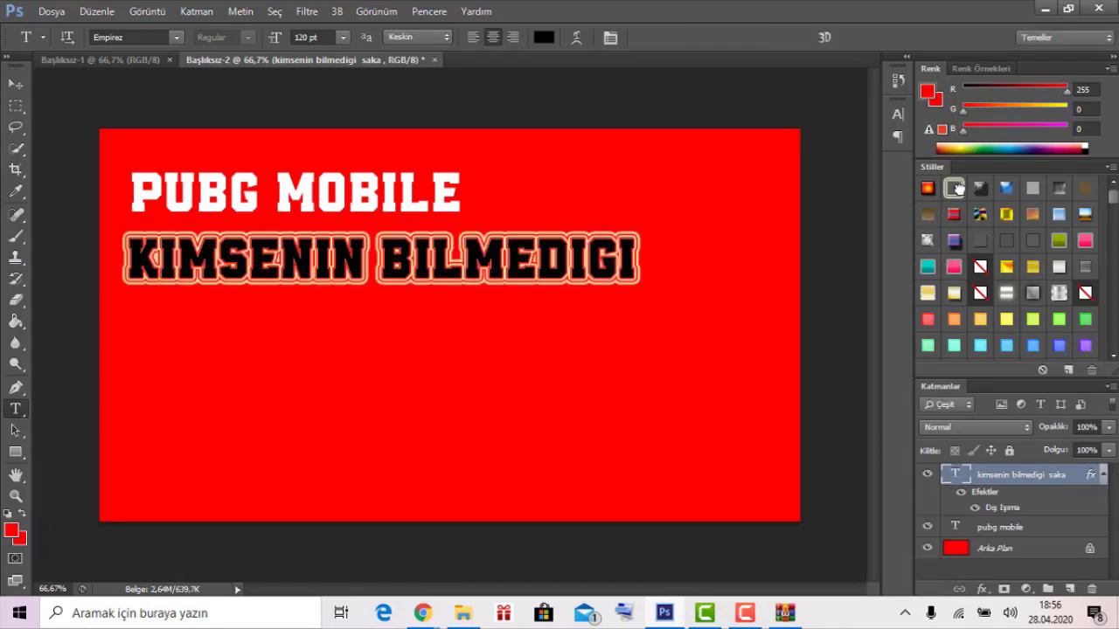
{"action": "left_click", "coordinate": [1001, 189]}
{"action": "left_click", "coordinate": [964, 194]}
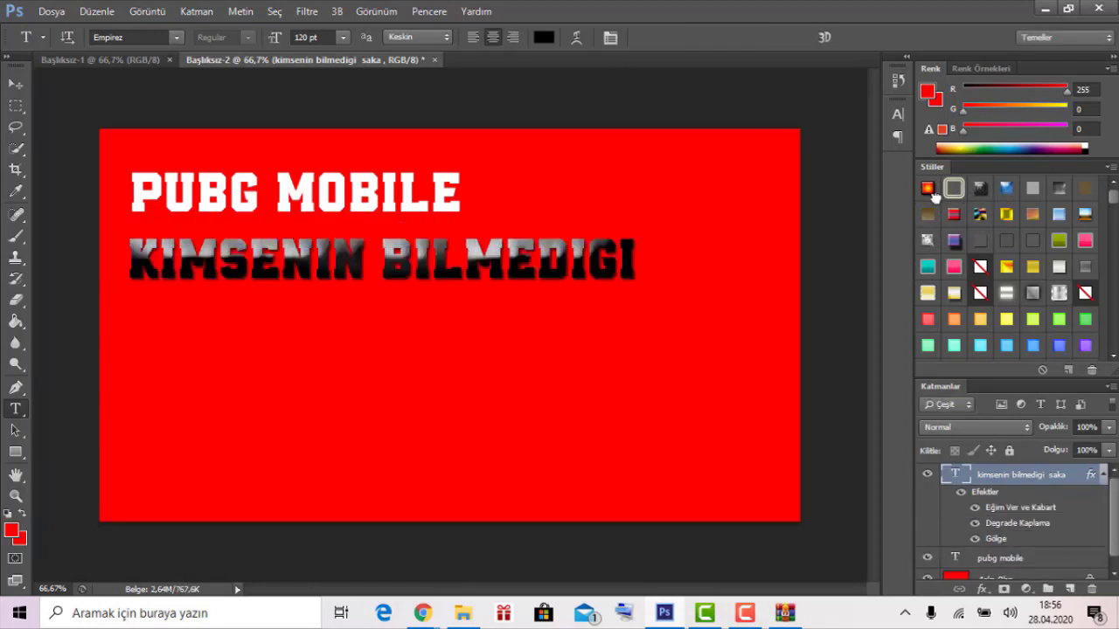
{"action": "left_click", "coordinate": [931, 191]}
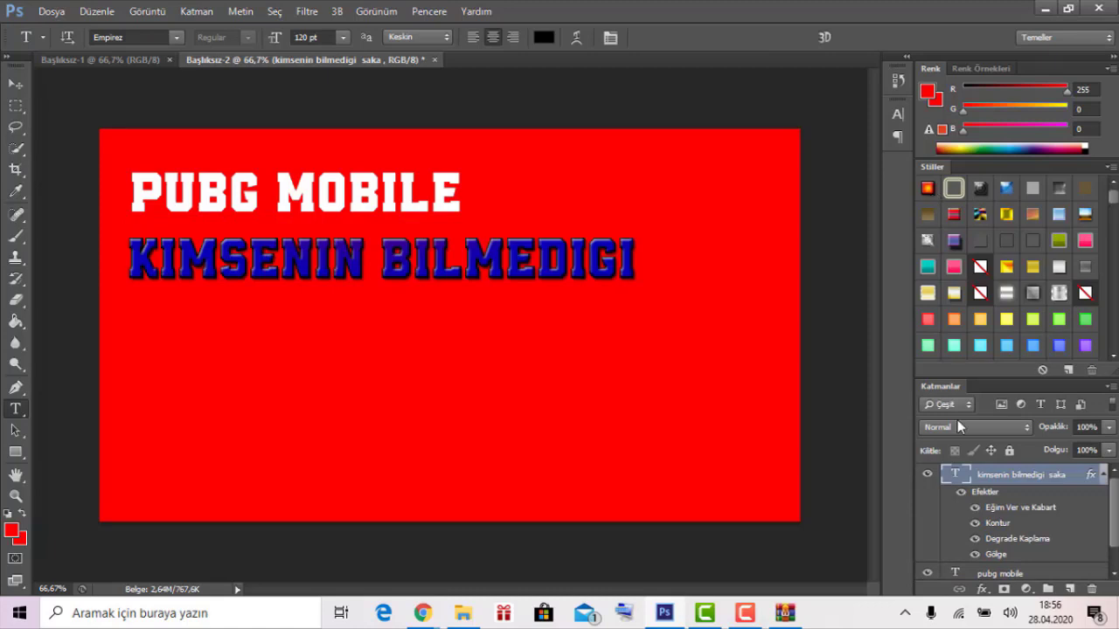
{"action": "left_click", "coordinate": [960, 492]}
{"action": "left_click", "coordinate": [961, 492]}
{"action": "left_click", "coordinate": [960, 493]}
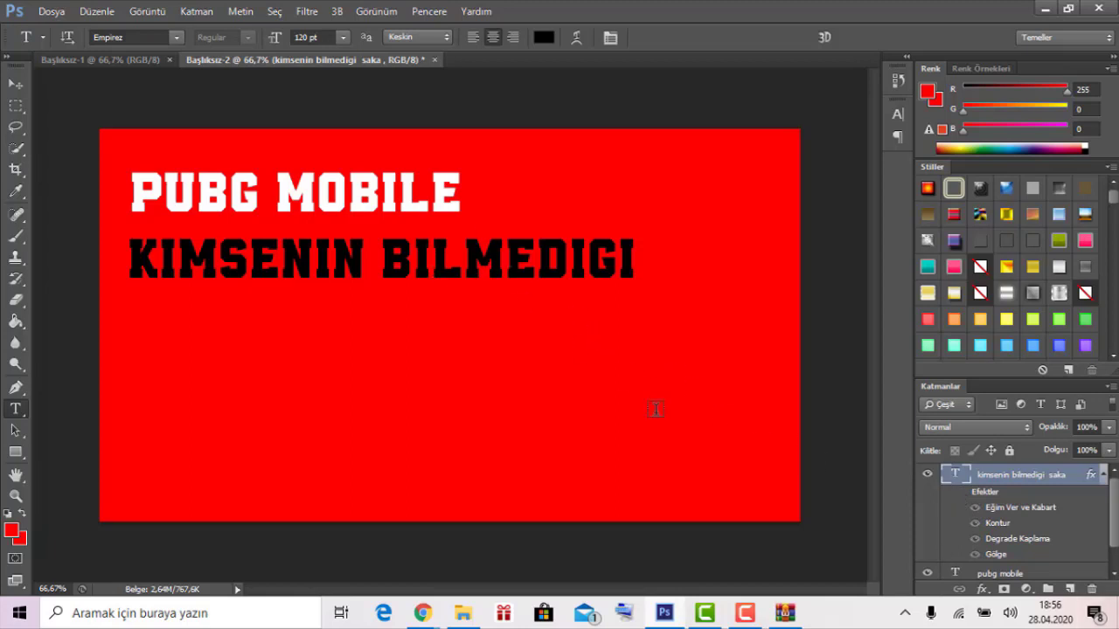
Add a third line 'saklanma YERLERI' beneath the second line, then choose File > Place.
{"action": "left_click", "coordinate": [126, 344]}
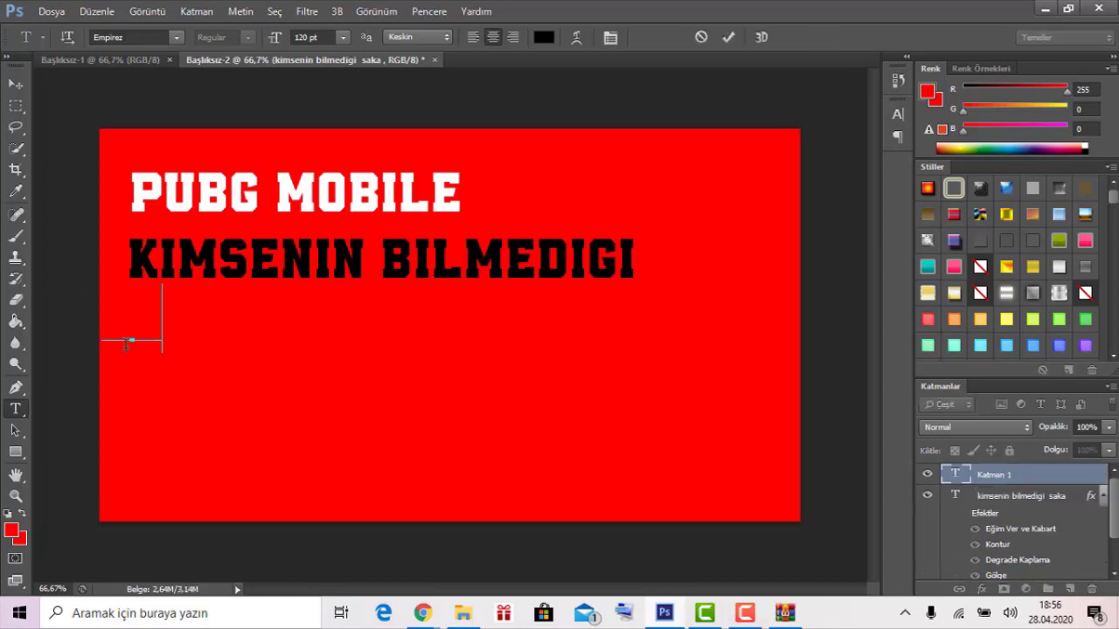
{"action": "type", "text": "saklanma"}
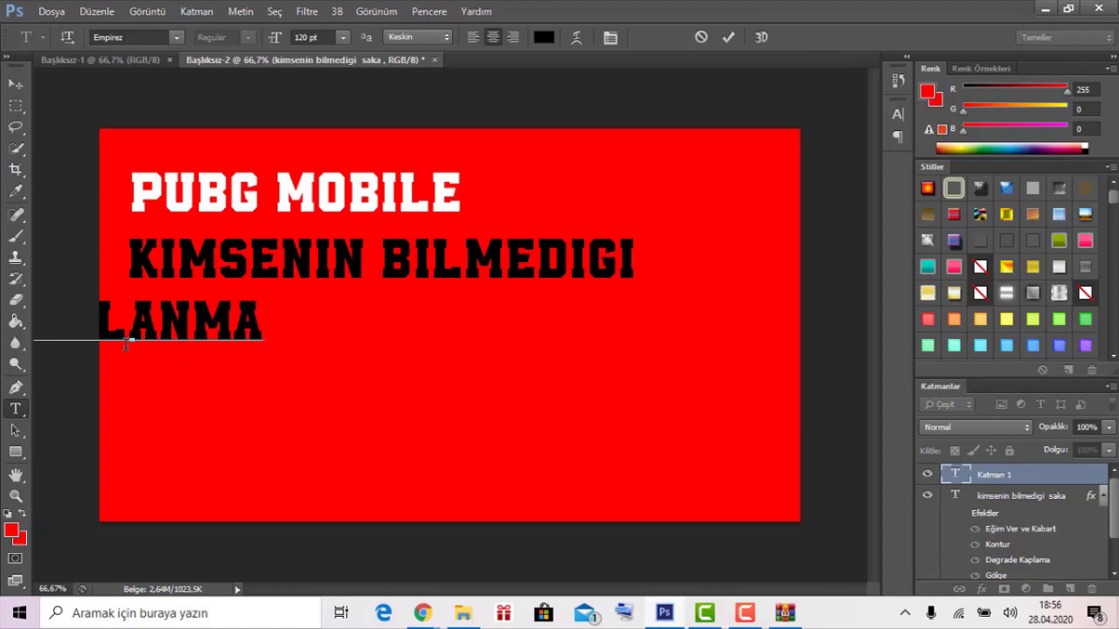
{"action": "type", "text": " YERLER"}
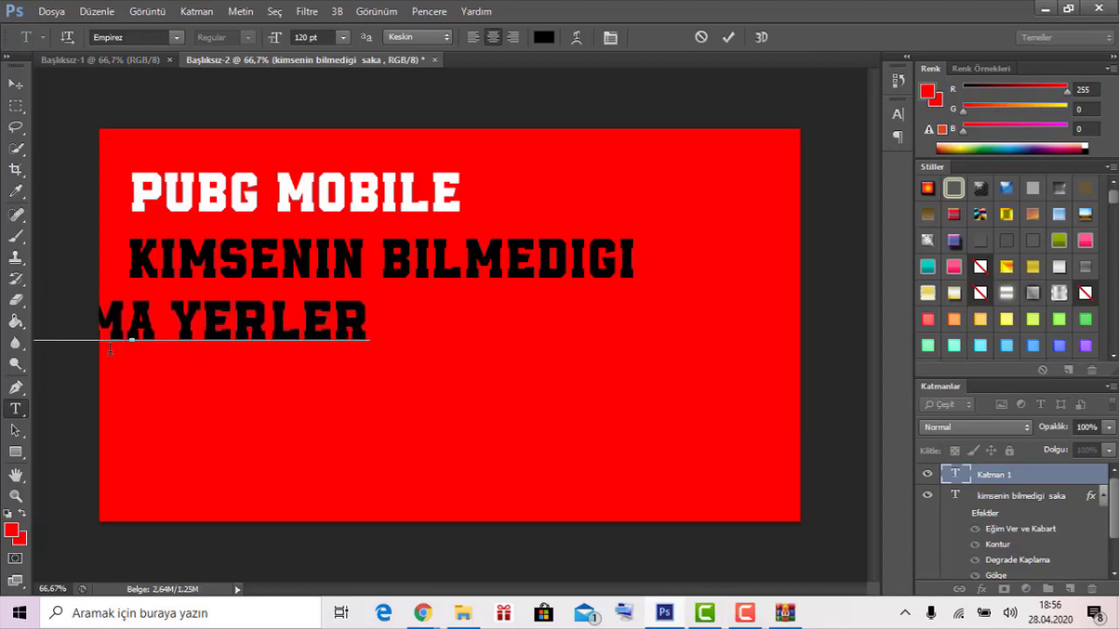
{"action": "type", "text": "I"}
{"action": "mouse_move", "coordinate": [297, 416]}
{"action": "left_mouse_down"}
{"action": "mouse_move", "coordinate": [507, 427]}
{"action": "mouse_move", "coordinate": [579, 399]}
{"action": "left_mouse_up"}
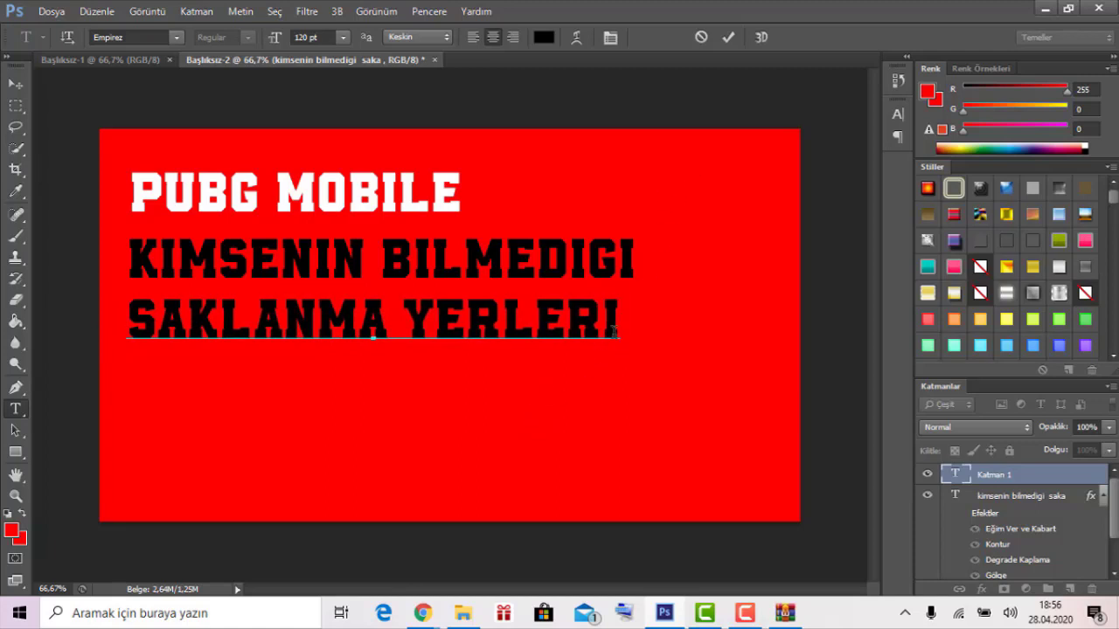
{"action": "left_click", "coordinate": [728, 38]}
{"action": "left_click", "coordinate": [51, 11]}
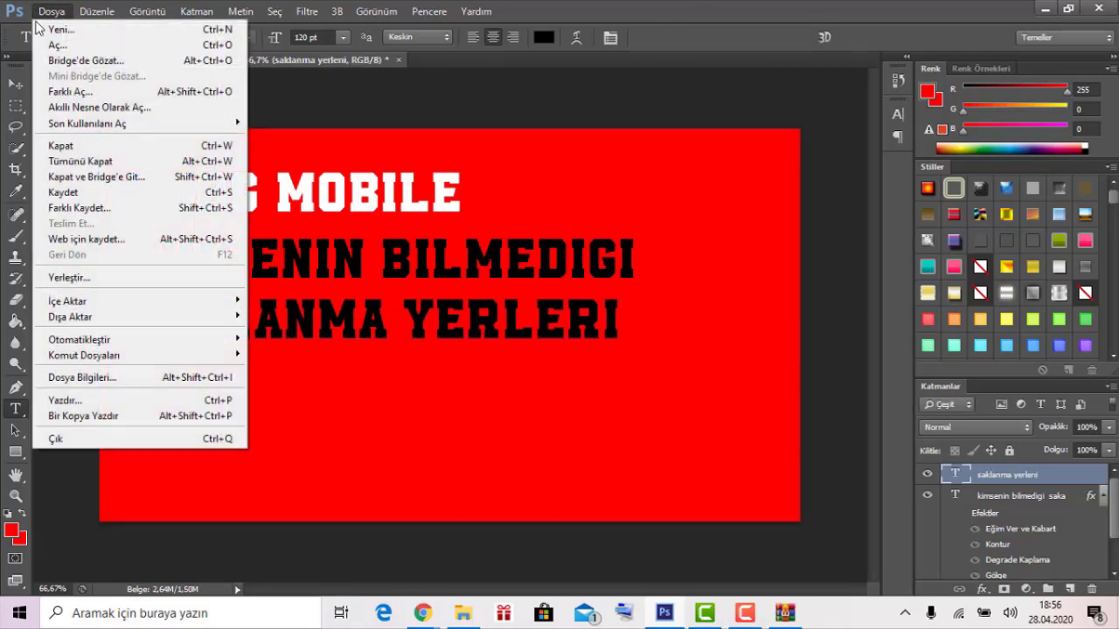
{"action": "left_click", "coordinate": [87, 278]}
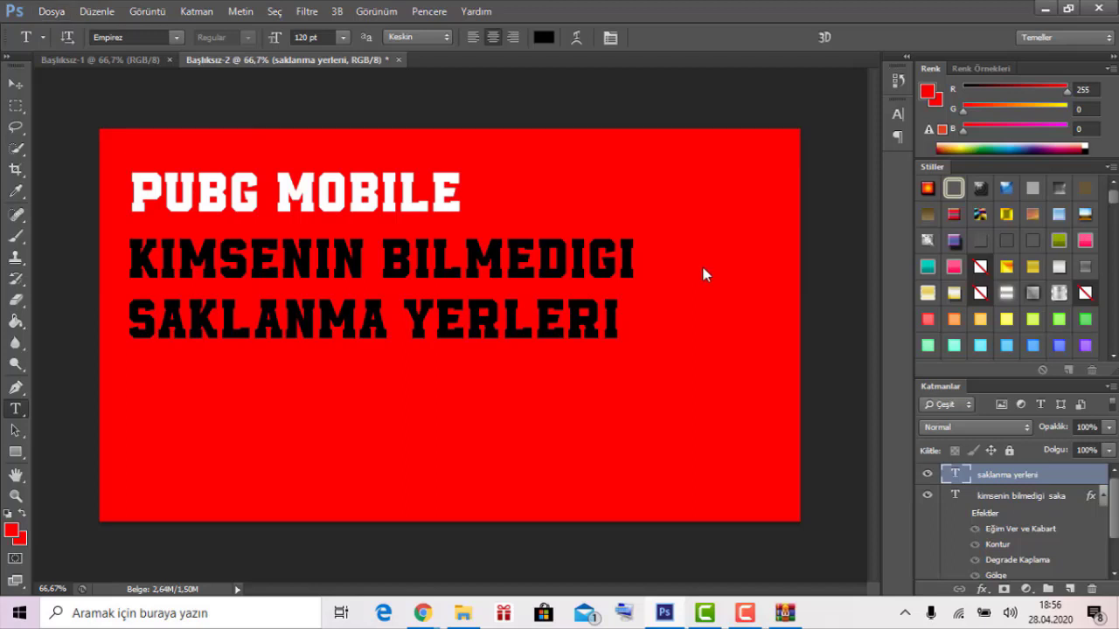
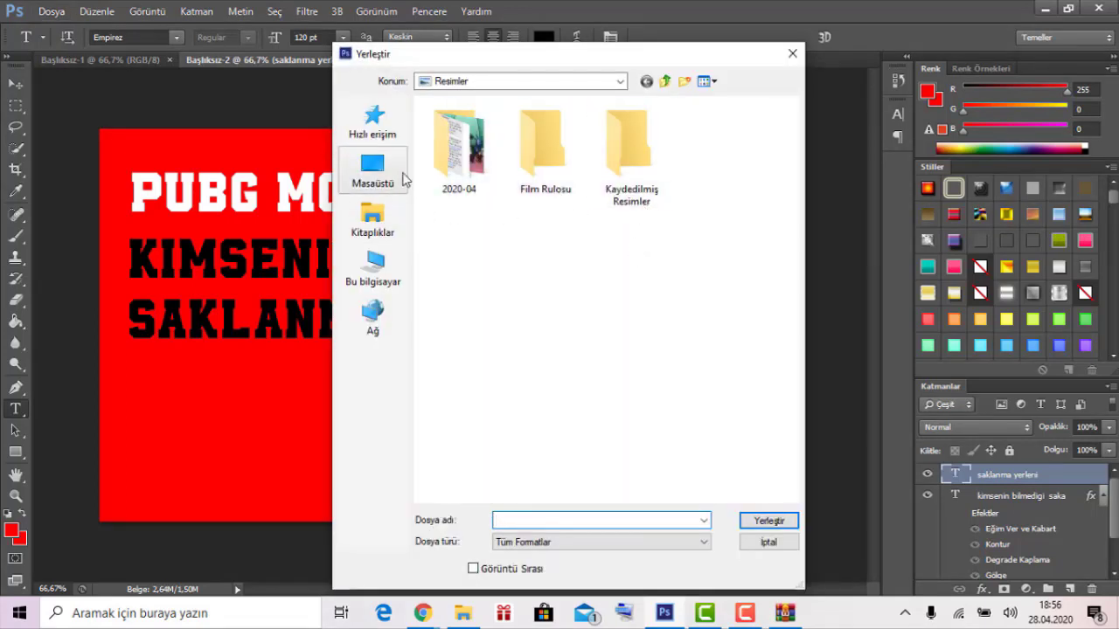
Try placing the soldier PUBG image from the Desktop and dismiss the unreadable-file error.
{"action": "left_click", "coordinate": [404, 180]}
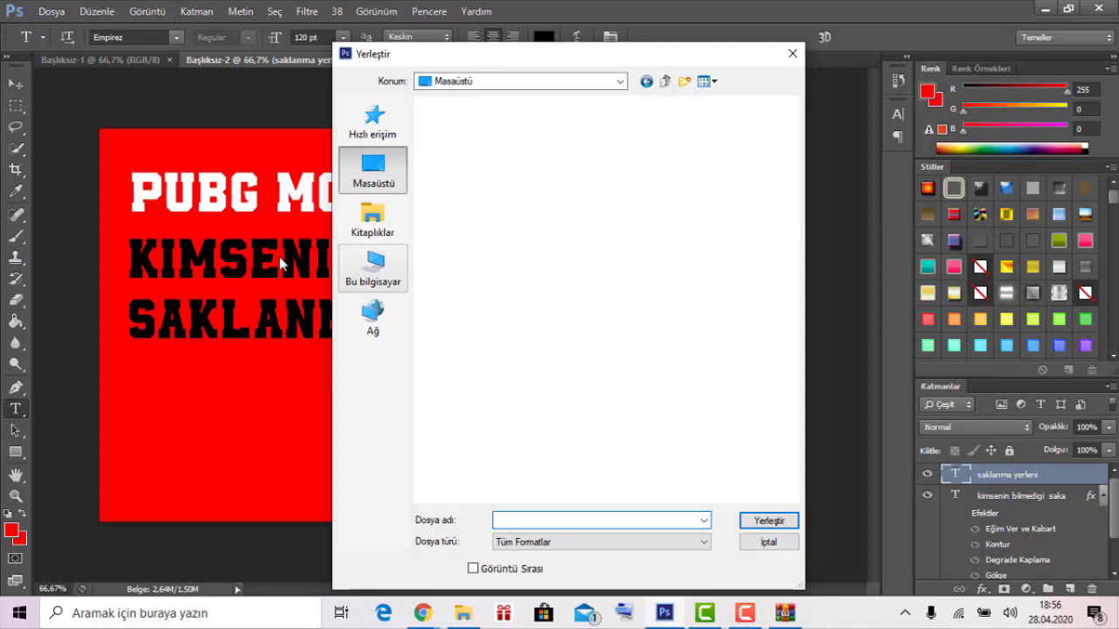
{"action": "scroll", "coordinate": [600, 367], "scroll_direction": "down", "scroll_amount": 10}
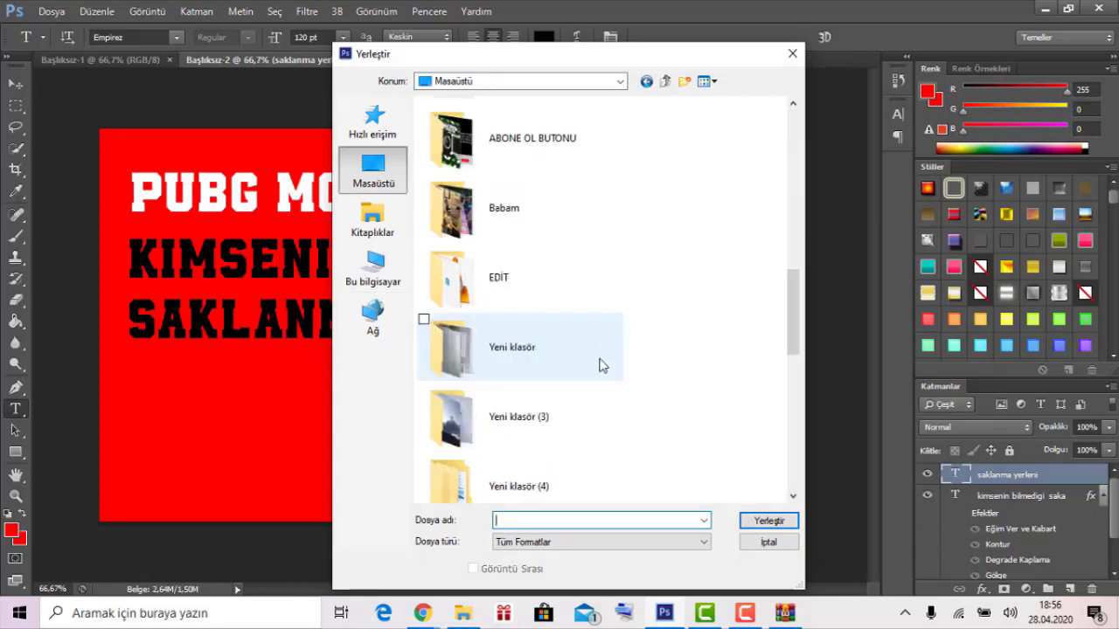
{"action": "scroll", "coordinate": [568, 400], "scroll_direction": "down", "scroll_amount": 10}
{"action": "scroll", "coordinate": [595, 384], "scroll_direction": "up", "scroll_amount": 10}
{"action": "scroll", "coordinate": [619, 375], "scroll_direction": "down", "scroll_amount": 5}
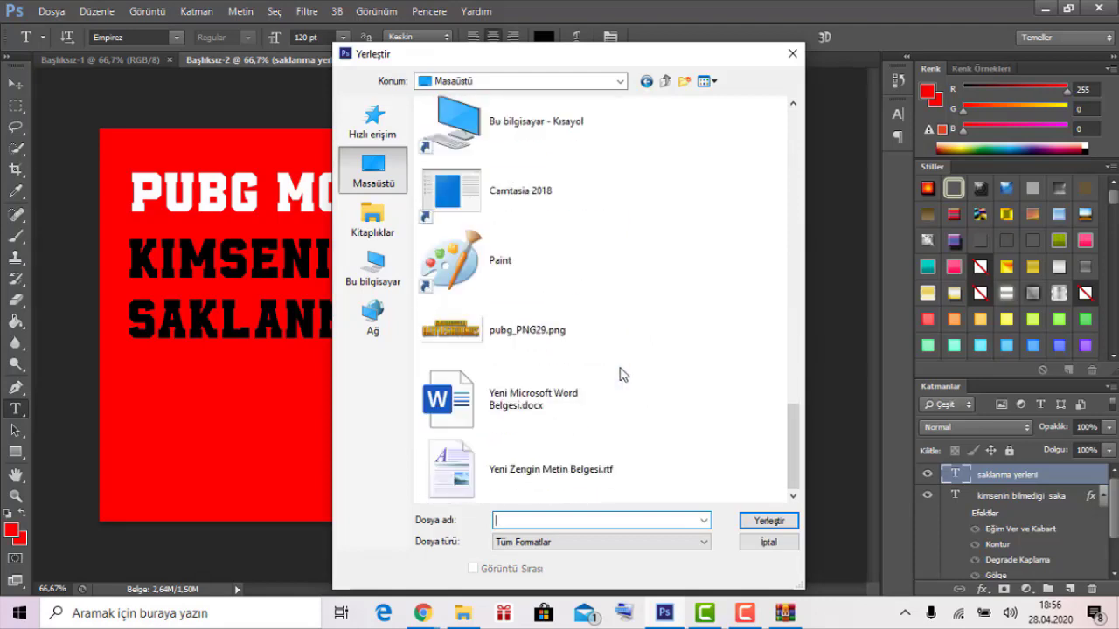
{"action": "scroll", "coordinate": [612, 358], "scroll_direction": "up", "scroll_amount": 4}
{"action": "scroll", "coordinate": [524, 367], "scroll_direction": "down", "scroll_amount": 2}
{"action": "double_click", "coordinate": [539, 216]}
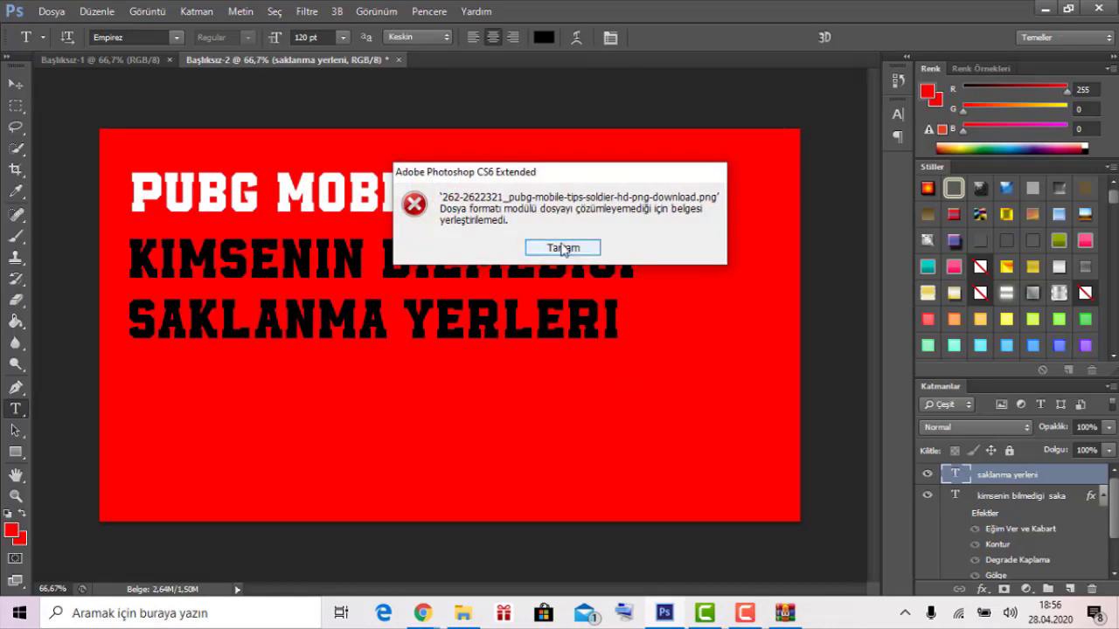
{"action": "left_click", "coordinate": [560, 247]}
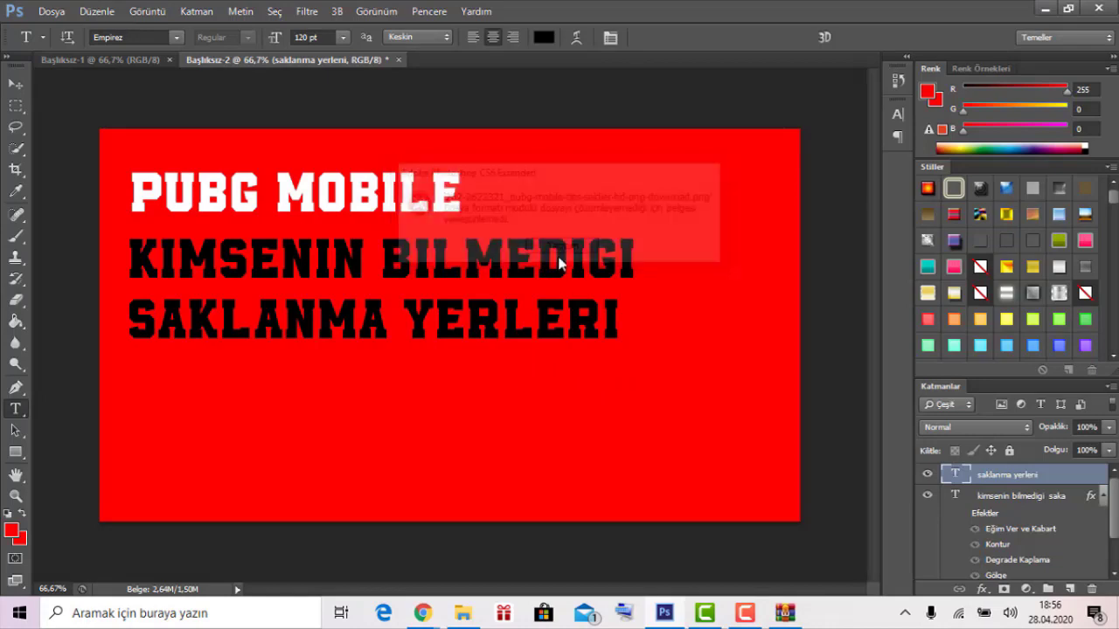
Place pubg_PNG29.png, scale it down into the bottom-right corner and commit it.
{"action": "left_click", "coordinate": [53, 14]}
{"action": "left_click", "coordinate": [123, 278]}
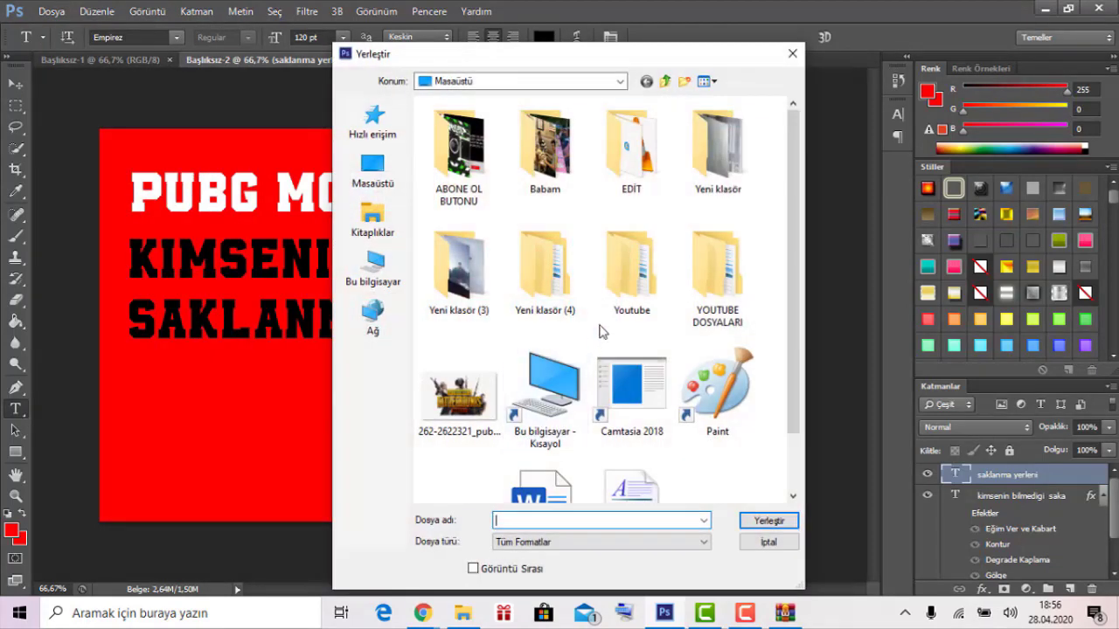
{"action": "left_click", "coordinate": [470, 437]}
{"action": "double_click", "coordinate": [469, 437]}
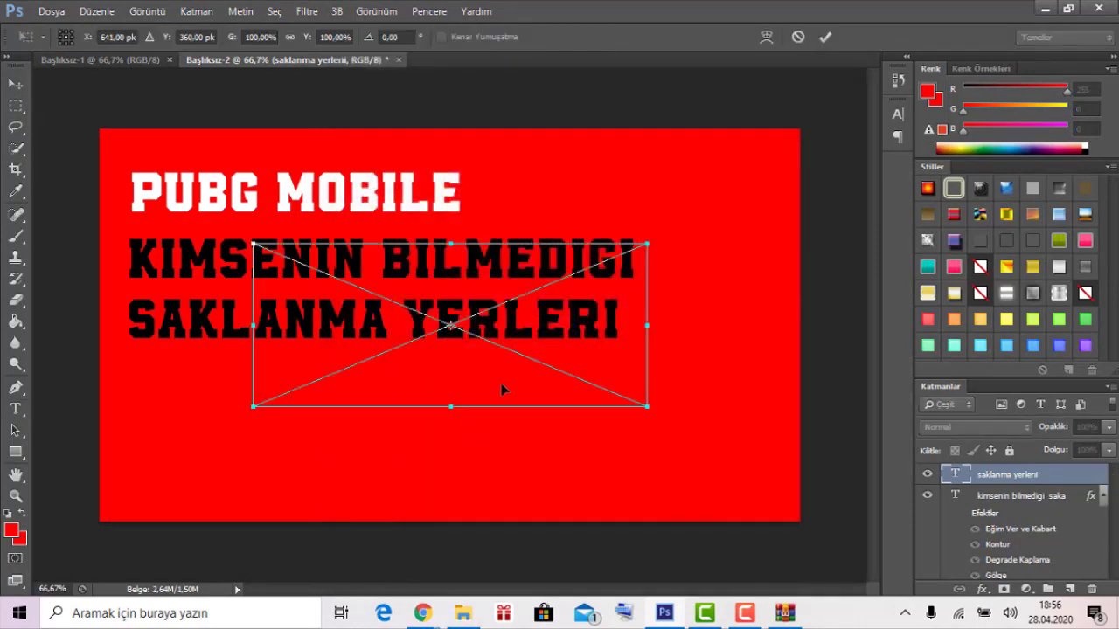
{"action": "mouse_move", "coordinate": [494, 332]}
{"action": "left_mouse_down"}
{"action": "mouse_move", "coordinate": [619, 454]}
{"action": "mouse_move", "coordinate": [654, 473]}
{"action": "left_mouse_up"}
{"action": "left_click_drag", "start_coordinate": [405, 373], "coordinate": [419, 400]}
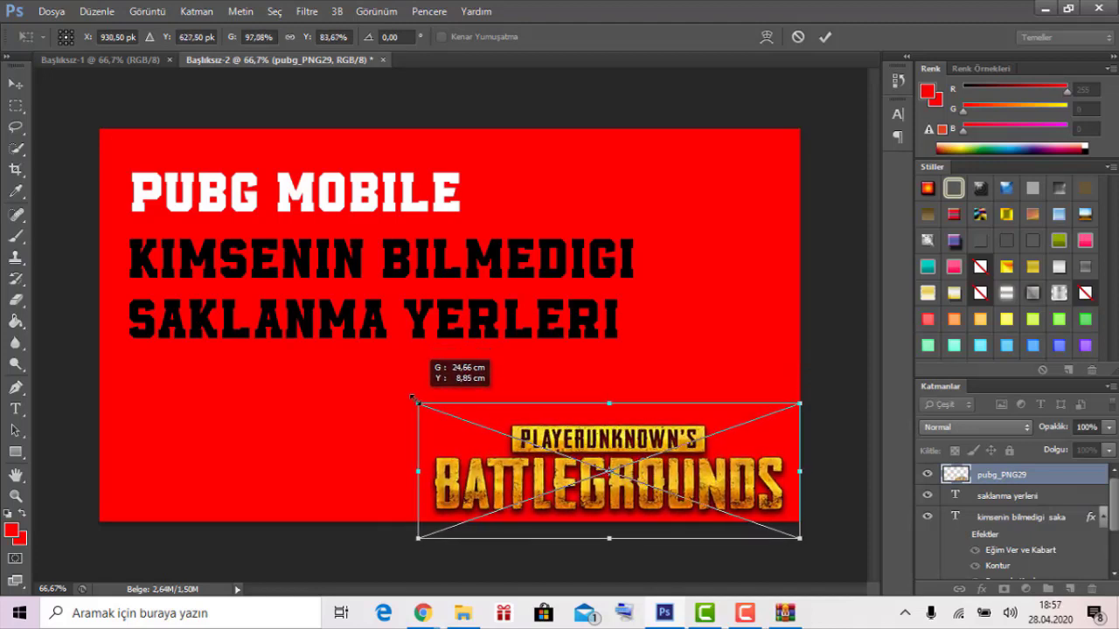
{"action": "left_click_drag", "start_coordinate": [419, 400], "coordinate": [415, 403]}
{"action": "left_click", "coordinate": [823, 37]}
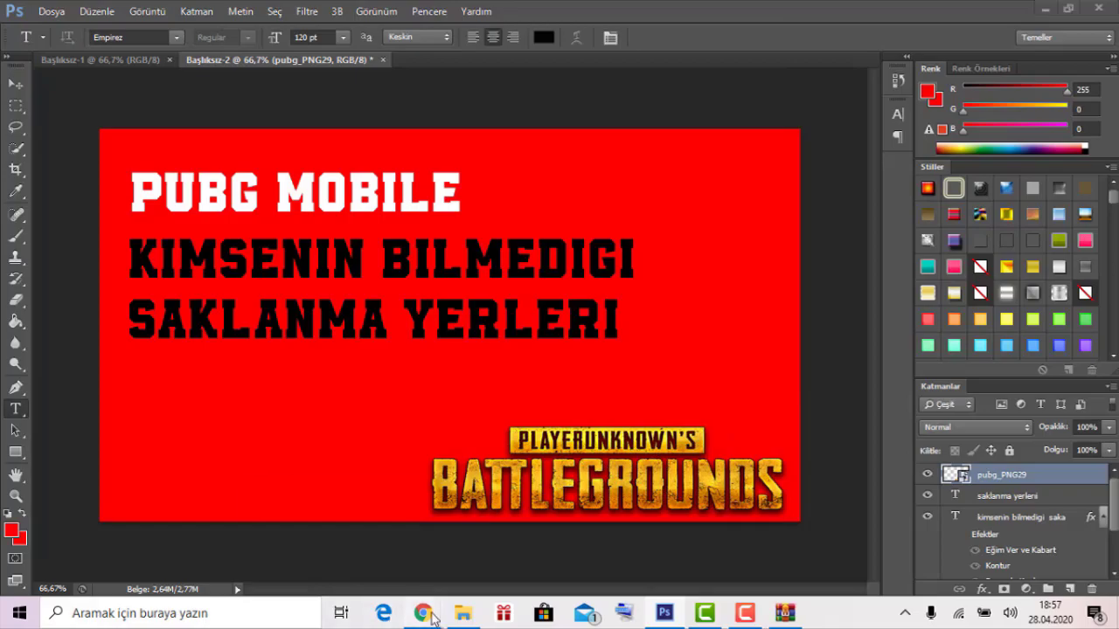
In the browser, search Google Images for 'pubg fatih logosu png'.
{"action": "mouse_move", "coordinate": [422, 613]}
{"action": "left_click", "coordinate": [514, 564]}
{"action": "scroll", "coordinate": [375, 166], "scroll_direction": "up", "scroll_amount": 10}
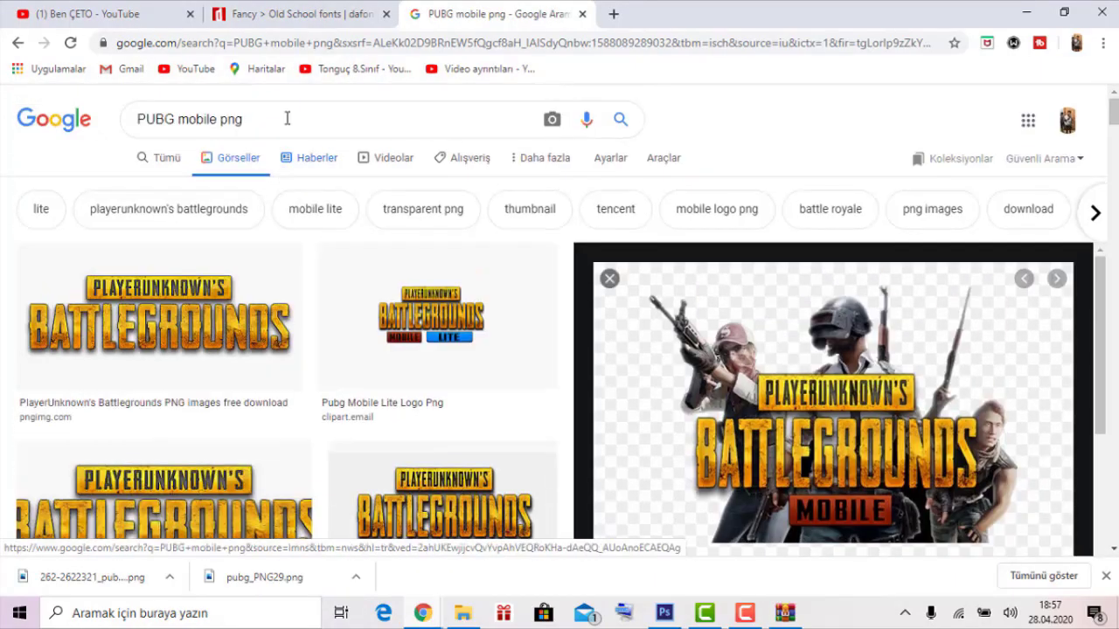
{"action": "left_click_drag", "start_coordinate": [282, 118], "coordinate": [0, 96]}
{"action": "type", "text": "pubg"}
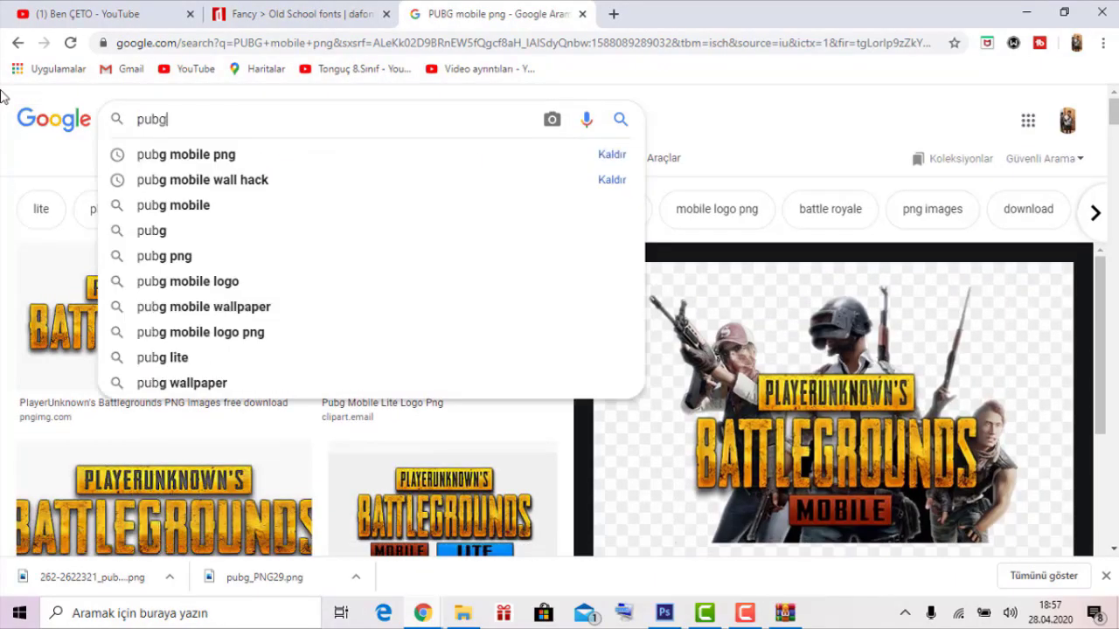
{"action": "type", "text": " m"}
{"action": "key", "text": "BackSpace"}
{"action": "type", "text": "fati"}
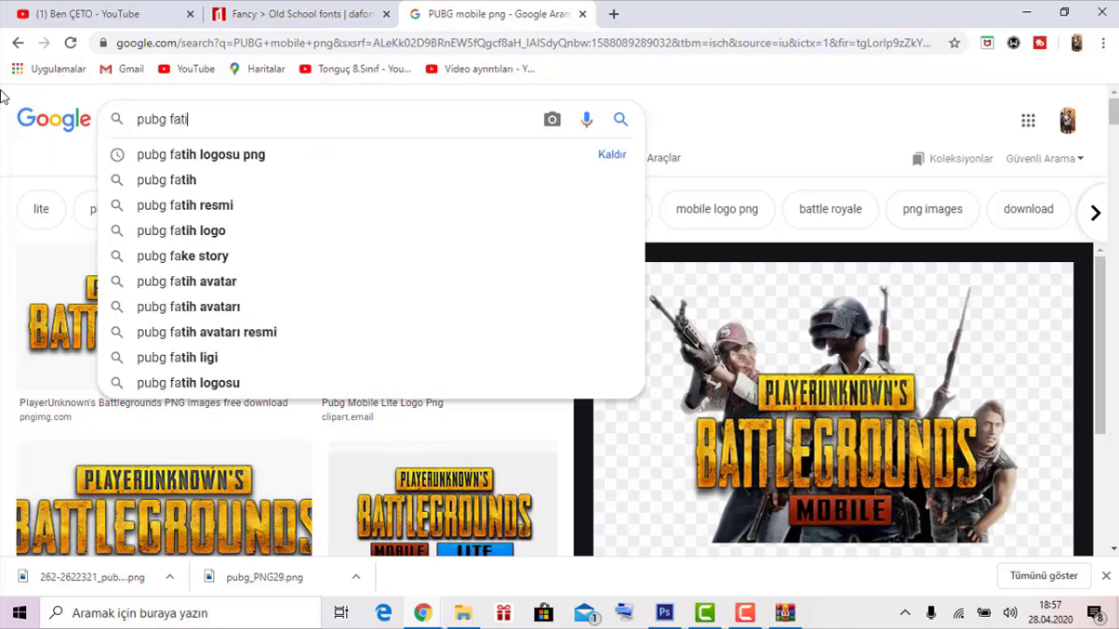
{"action": "type", "text": "h"}
{"action": "key", "text": "Down"}
{"action": "key", "text": "Return"}
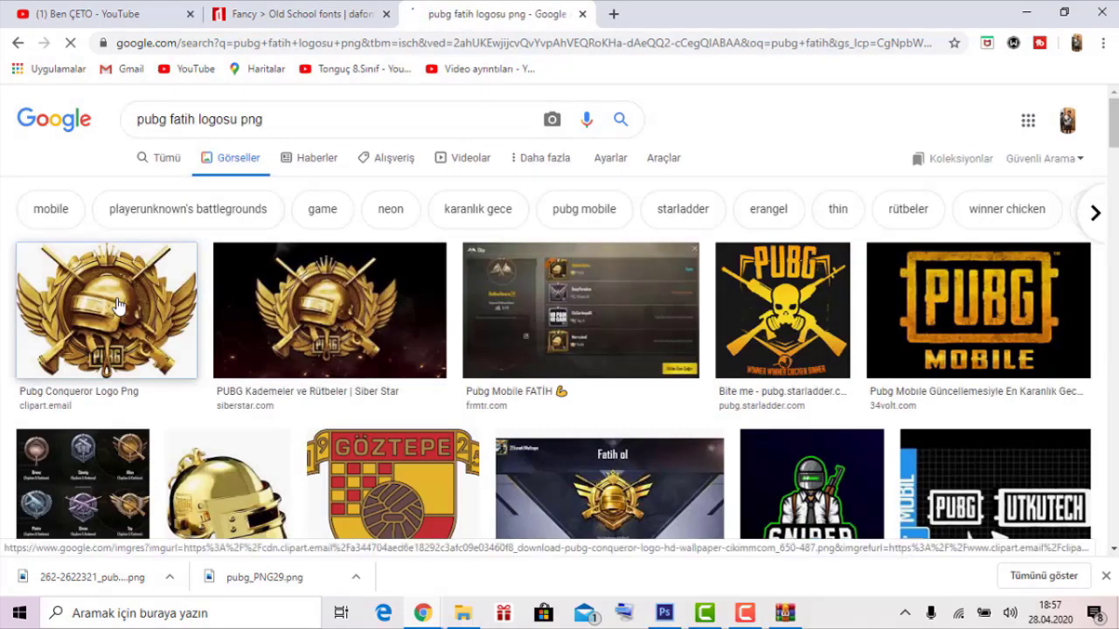
Save the gold Pubg Conqueror Logo image to the desktop and return to Photoshop.
{"action": "left_click", "coordinate": [118, 304]}
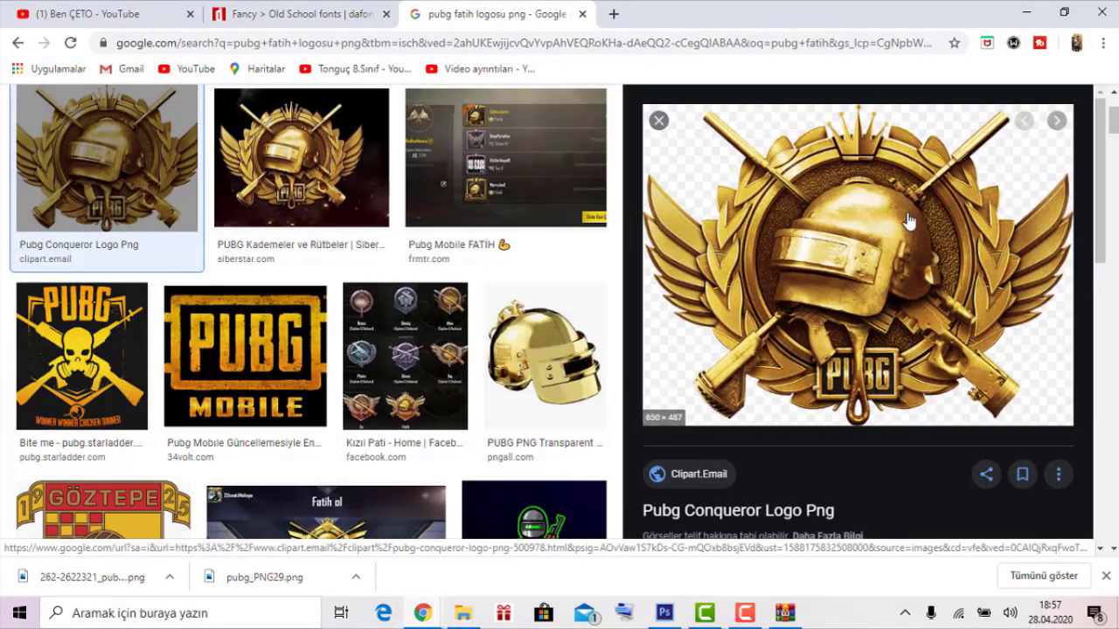
{"action": "right_click", "coordinate": [869, 296]}
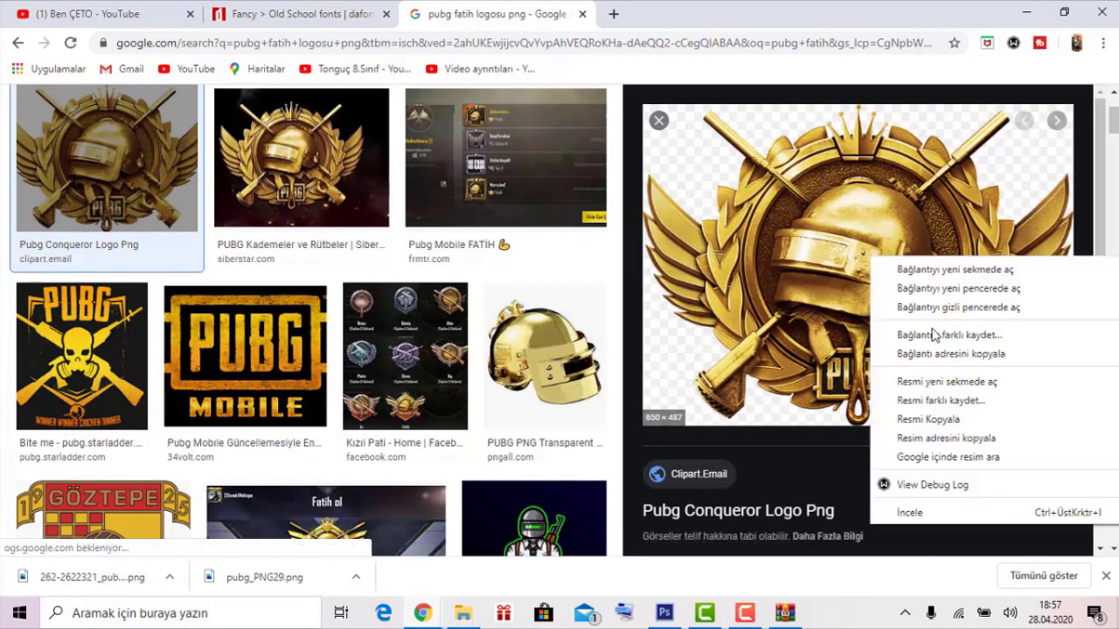
{"action": "left_click", "coordinate": [967, 410]}
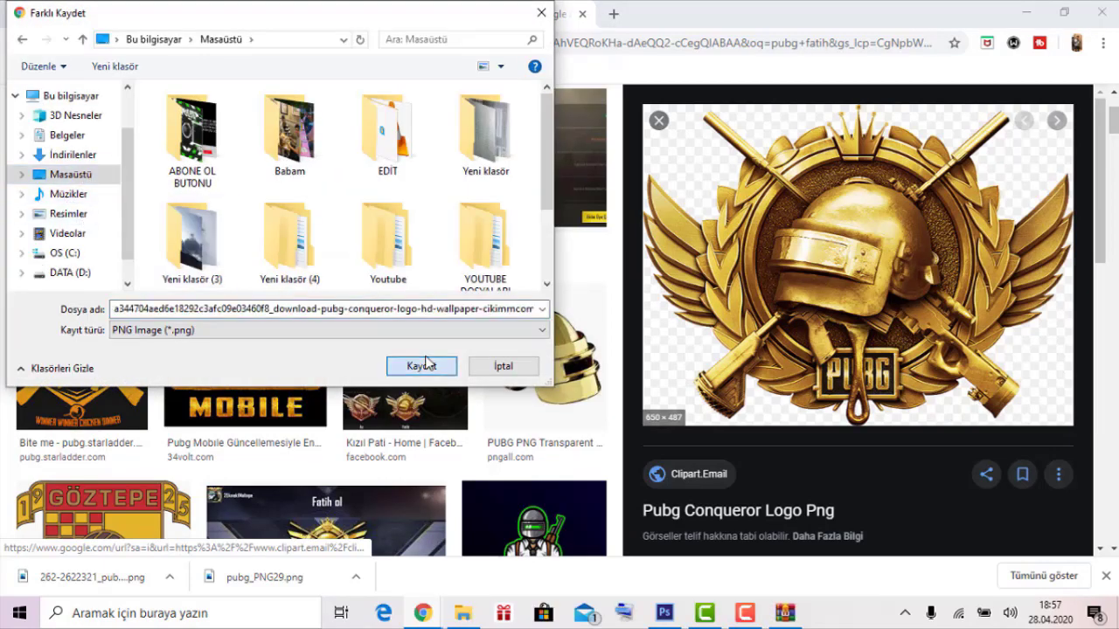
{"action": "left_click", "coordinate": [424, 364]}
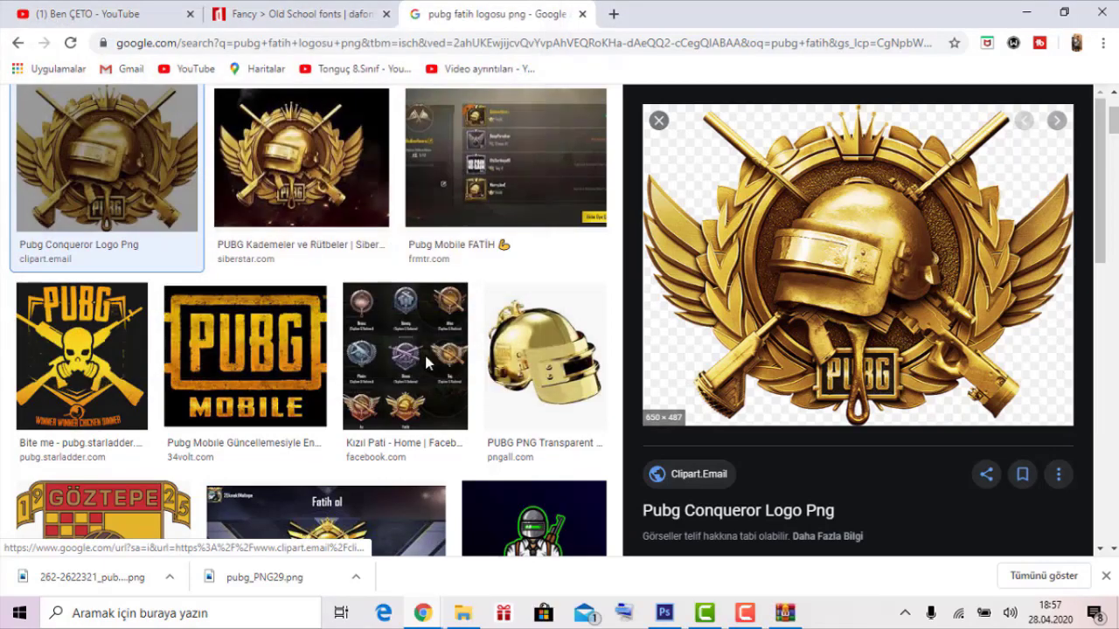
{"action": "left_click", "coordinate": [664, 614]}
Place the downloaded gold emblem into the thumbnail, size and position it, then commit.
{"action": "left_click", "coordinate": [50, 12]}
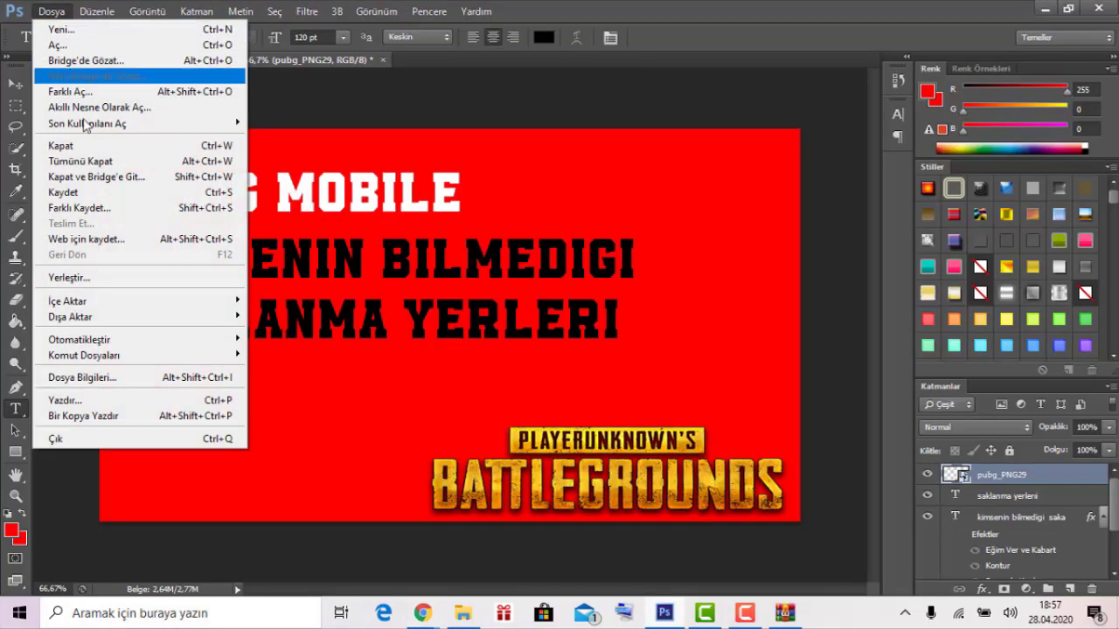
{"action": "left_click", "coordinate": [69, 277]}
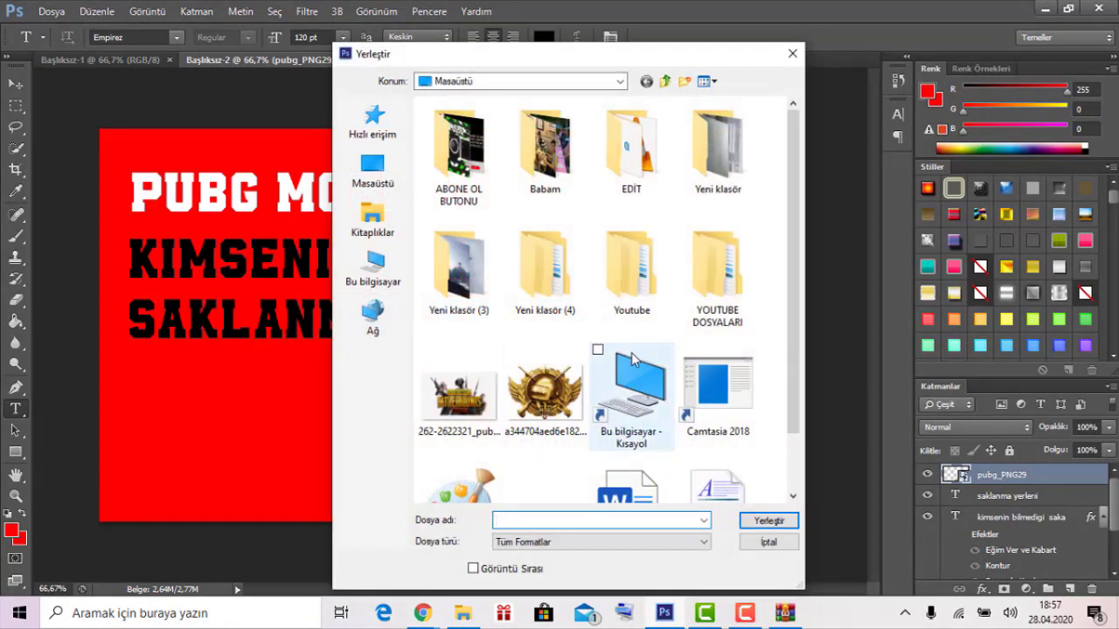
{"action": "double_click", "coordinate": [571, 330]}
{"action": "mouse_move", "coordinate": [485, 351]}
{"action": "left_mouse_down"}
{"action": "mouse_move", "coordinate": [315, 384]}
{"action": "mouse_move", "coordinate": [307, 278]}
{"action": "left_mouse_up"}
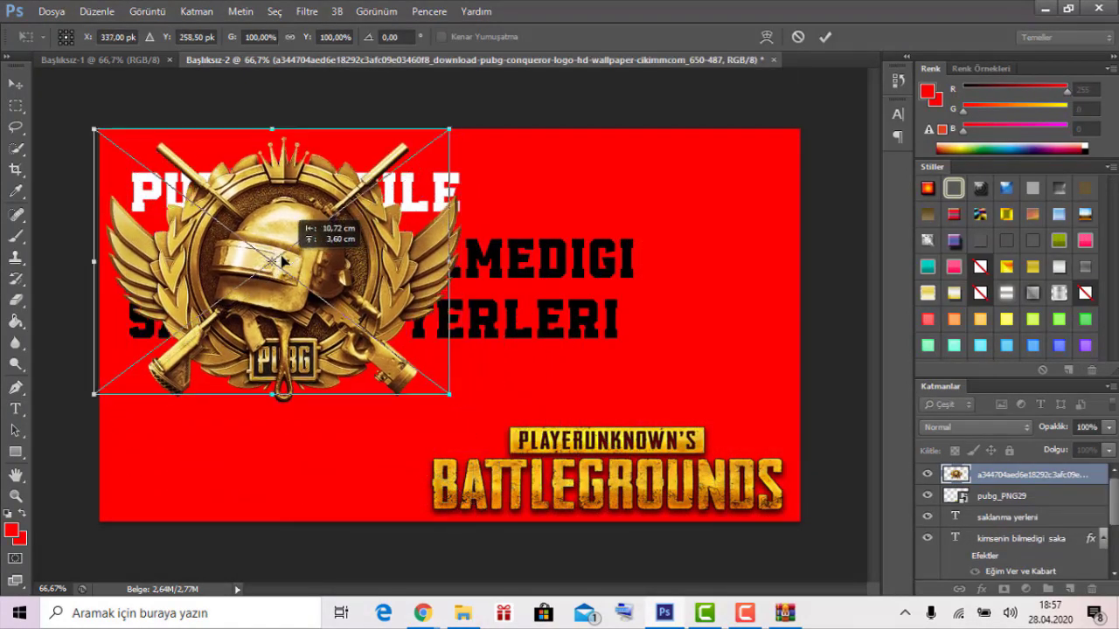
{"action": "left_click_drag", "start_coordinate": [320, 236], "coordinate": [334, 236]}
{"action": "left_click_drag", "start_coordinate": [473, 410], "coordinate": [767, 509]}
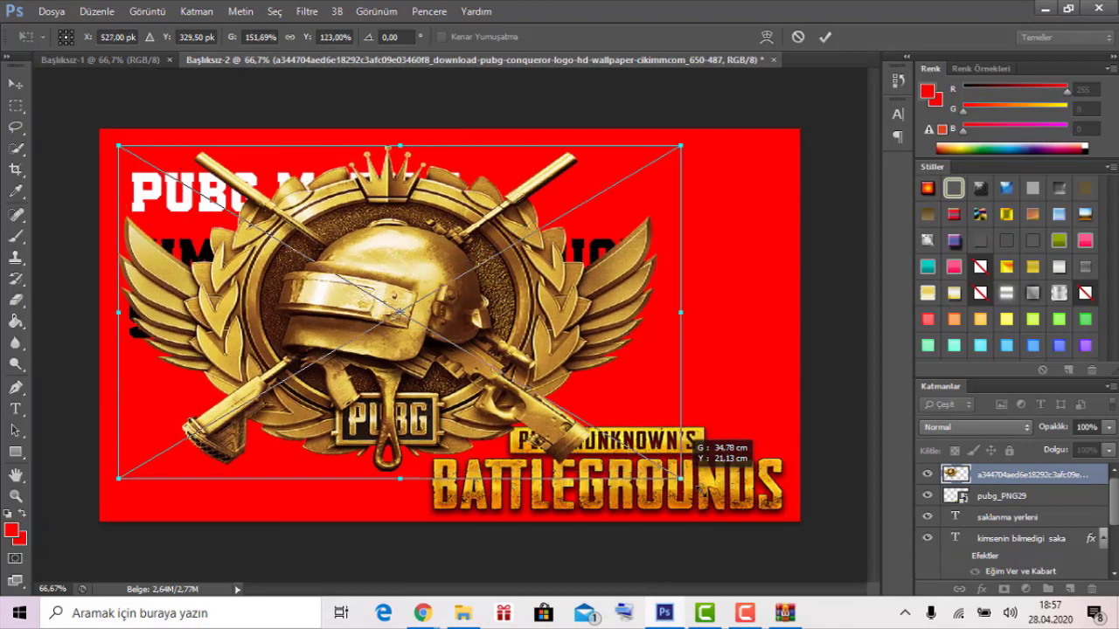
{"action": "mouse_move", "coordinate": [568, 384]}
{"action": "left_mouse_down"}
{"action": "mouse_move", "coordinate": [564, 374]}
{"action": "mouse_move", "coordinate": [554, 405]}
{"action": "left_mouse_up"}
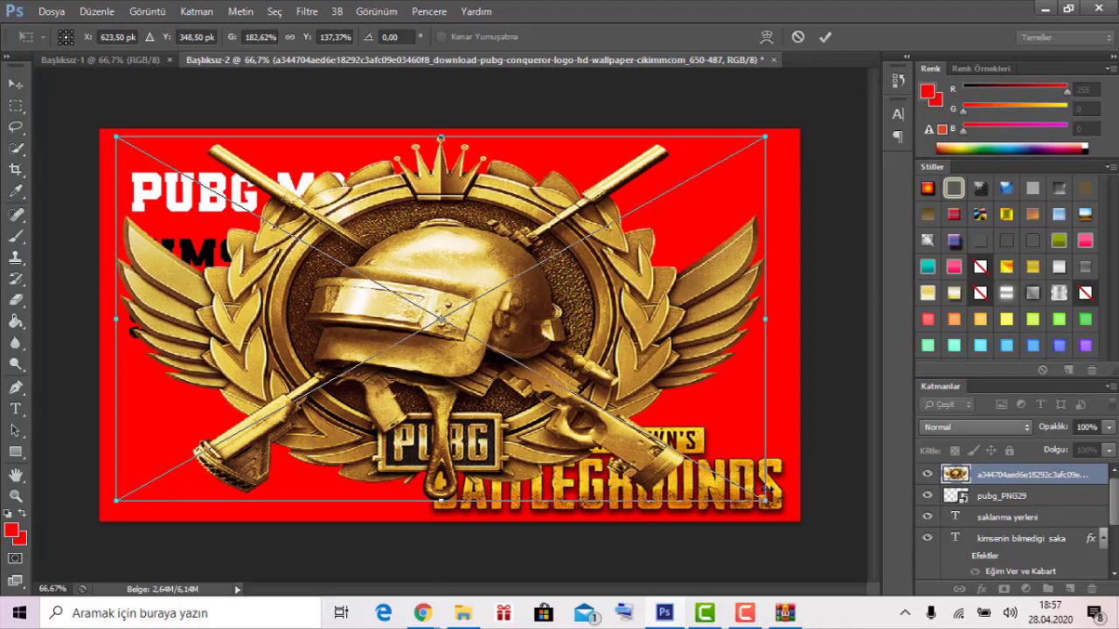
{"action": "left_click_drag", "start_coordinate": [763, 501], "coordinate": [520, 432]}
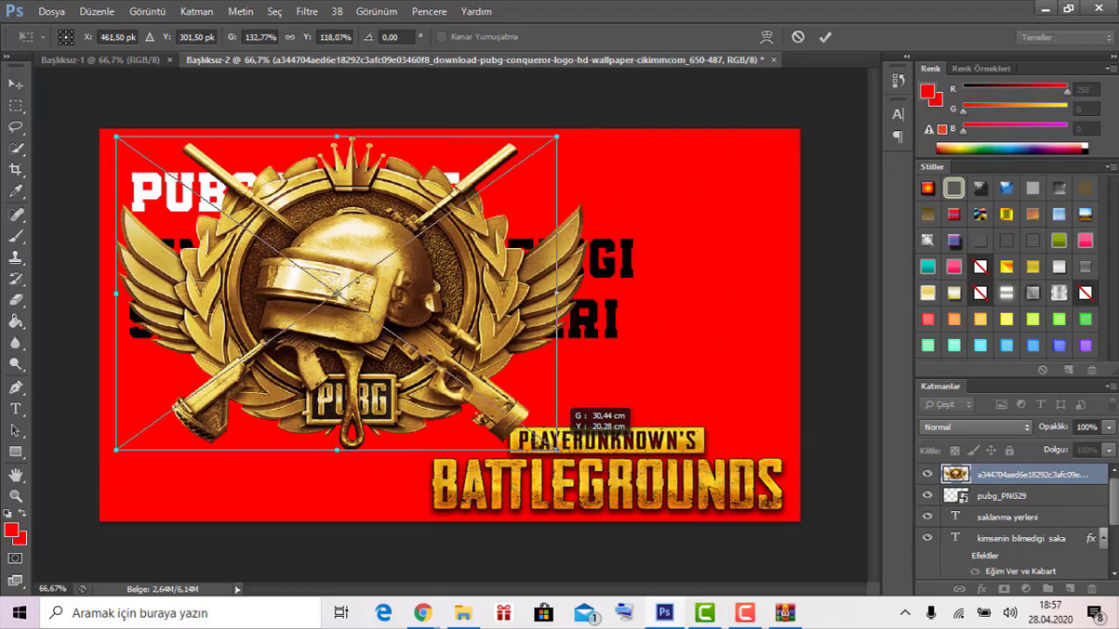
{"action": "mouse_move", "coordinate": [345, 230]}
{"action": "left_mouse_down"}
{"action": "mouse_move", "coordinate": [341, 347]}
{"action": "mouse_move", "coordinate": [323, 308]}
{"action": "left_mouse_up"}
{"action": "left_click_drag", "start_coordinate": [432, 323], "coordinate": [454, 249]}
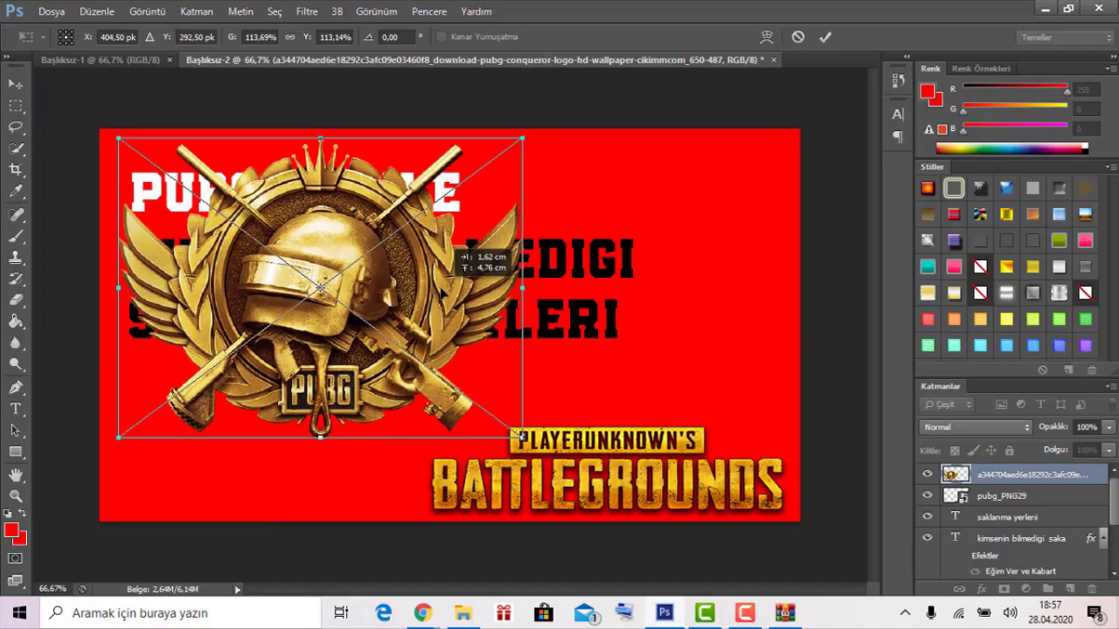
{"action": "left_click", "coordinate": [822, 38]}
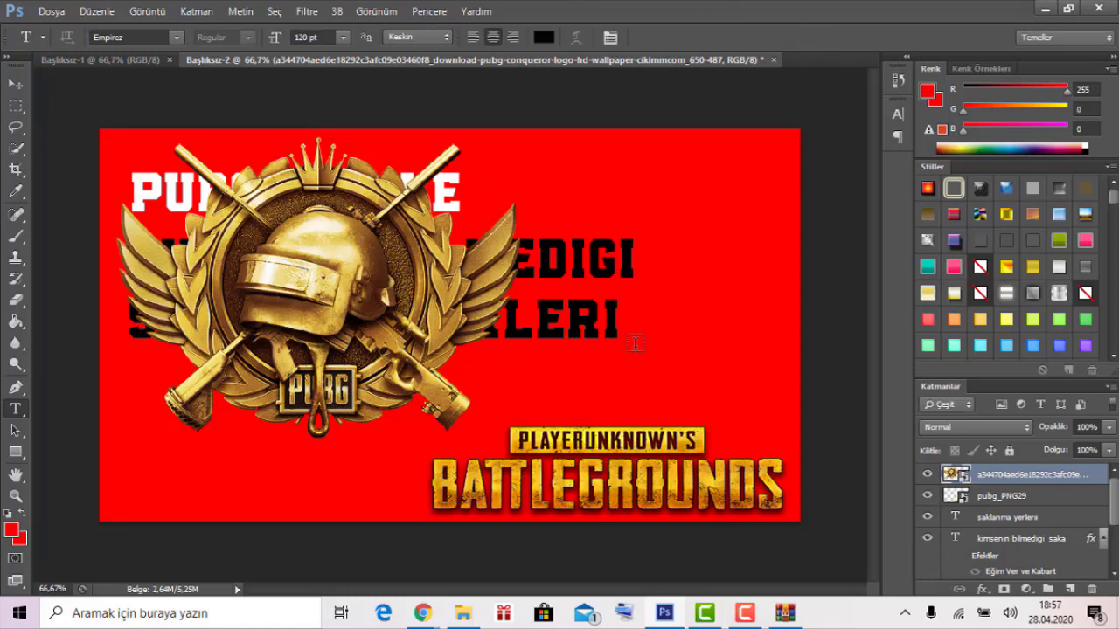
Select the gold emblem's layer and toggle its visibility to compare the design.
{"action": "left_click", "coordinate": [566, 325]}
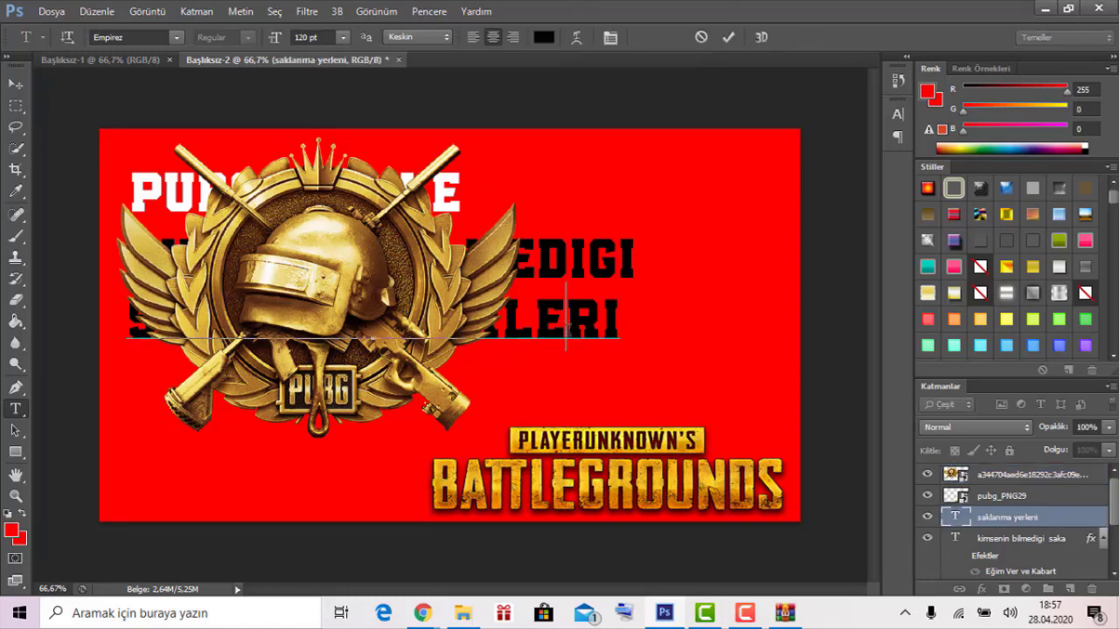
{"action": "left_click", "coordinate": [728, 37]}
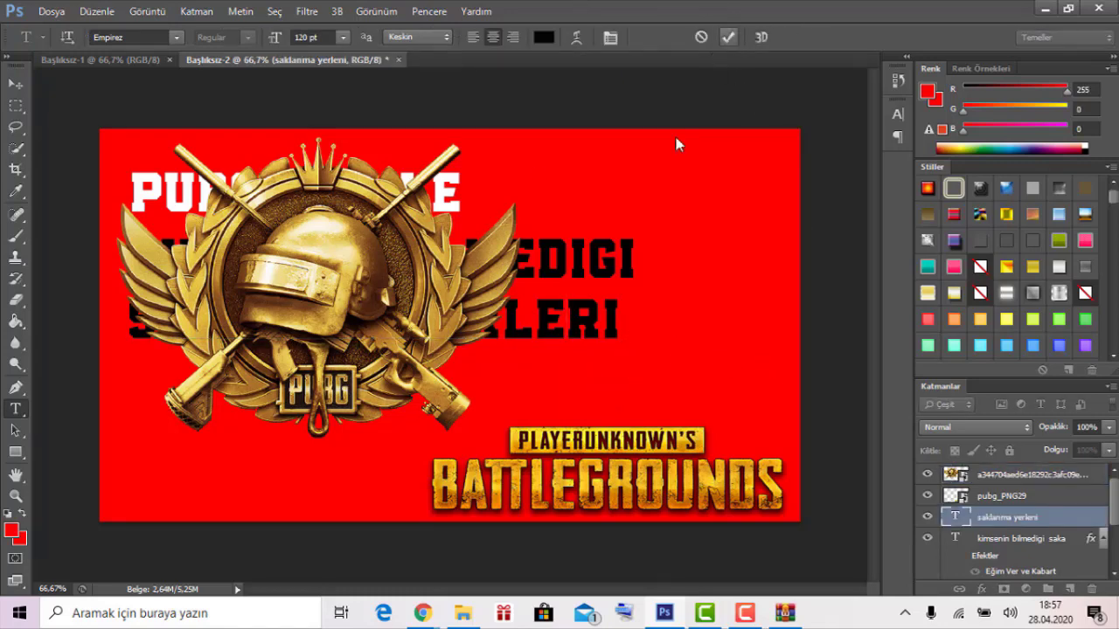
{"action": "left_click", "coordinate": [1026, 482]}
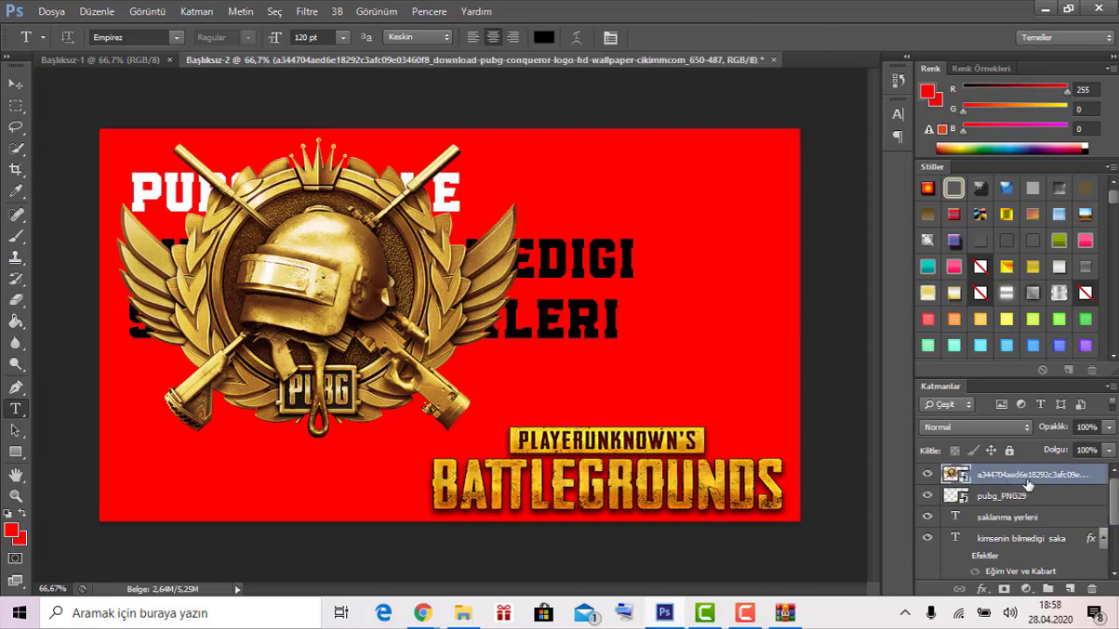
{"action": "left_click", "coordinate": [927, 473]}
{"action": "key", "text": "ctrl+z"}
{"action": "left_click", "coordinate": [927, 475]}
{"action": "left_click", "coordinate": [927, 475]}
{"action": "left_click", "coordinate": [927, 474]}
{"action": "left_click", "coordinate": [927, 475]}
{"action": "left_click", "coordinate": [927, 475]}
{"action": "left_click", "coordinate": [928, 475]}
Move the emblem layer above the title texts and shift it right over the Battlegrounds logo.
{"action": "mouse_move", "coordinate": [1036, 480]}
{"action": "left_mouse_down"}
{"action": "mouse_move", "coordinate": [1056, 590]}
{"action": "mouse_move", "coordinate": [1050, 542]}
{"action": "mouse_move", "coordinate": [1053, 559]}
{"action": "left_mouse_up"}
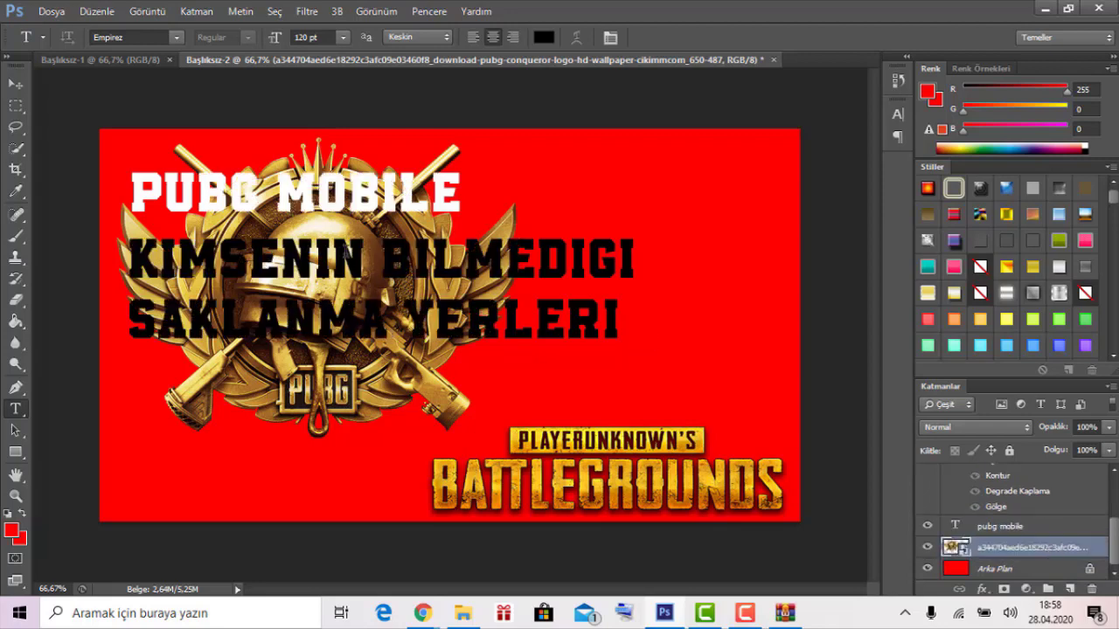
{"action": "left_click", "coordinate": [1009, 529]}
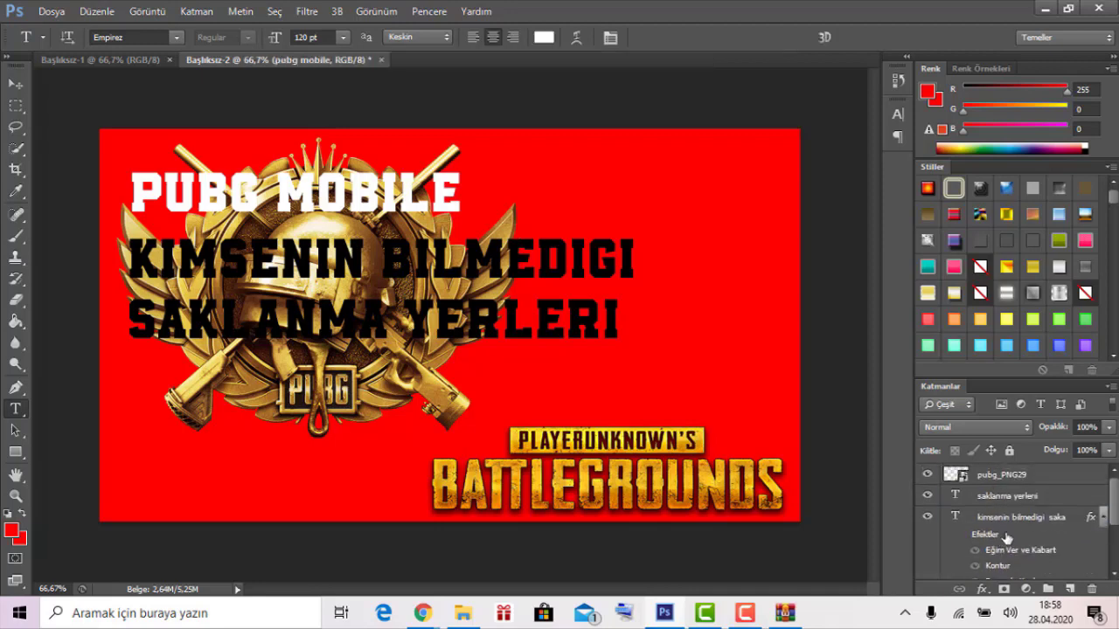
{"action": "scroll", "coordinate": [1006, 536], "scroll_direction": "down", "scroll_amount": 2}
{"action": "double_click", "coordinate": [1014, 552]}
{"action": "mouse_move", "coordinate": [990, 546]}
{"action": "left_mouse_down"}
{"action": "mouse_move", "coordinate": [967, 428]}
{"action": "mouse_move", "coordinate": [955, 470]}
{"action": "left_mouse_up"}
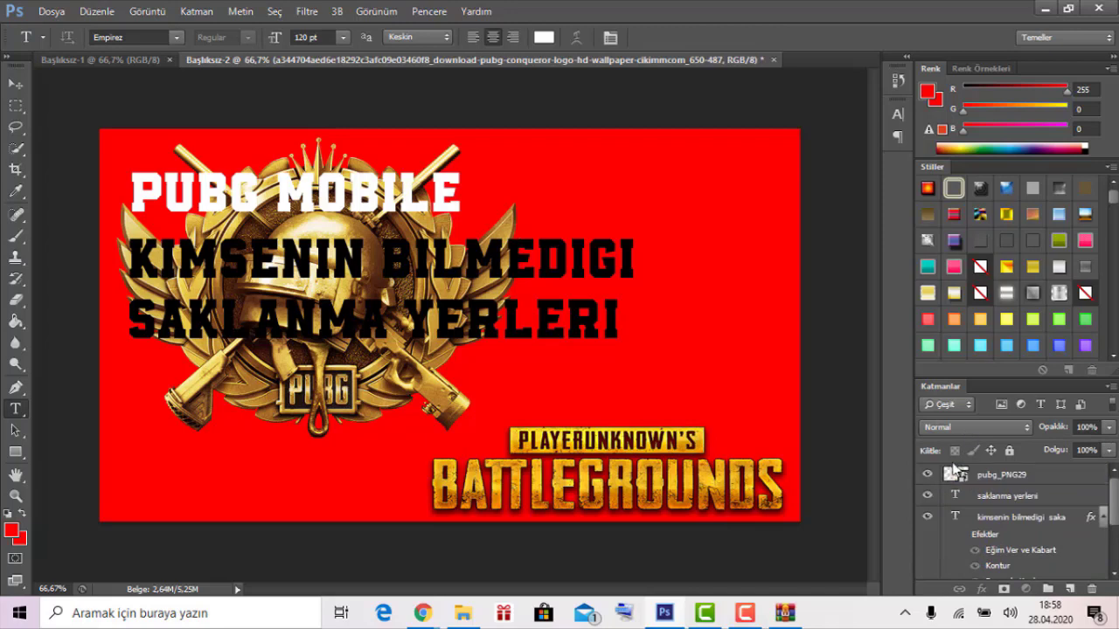
{"action": "scroll", "coordinate": [982, 482], "scroll_direction": "down", "scroll_amount": 5}
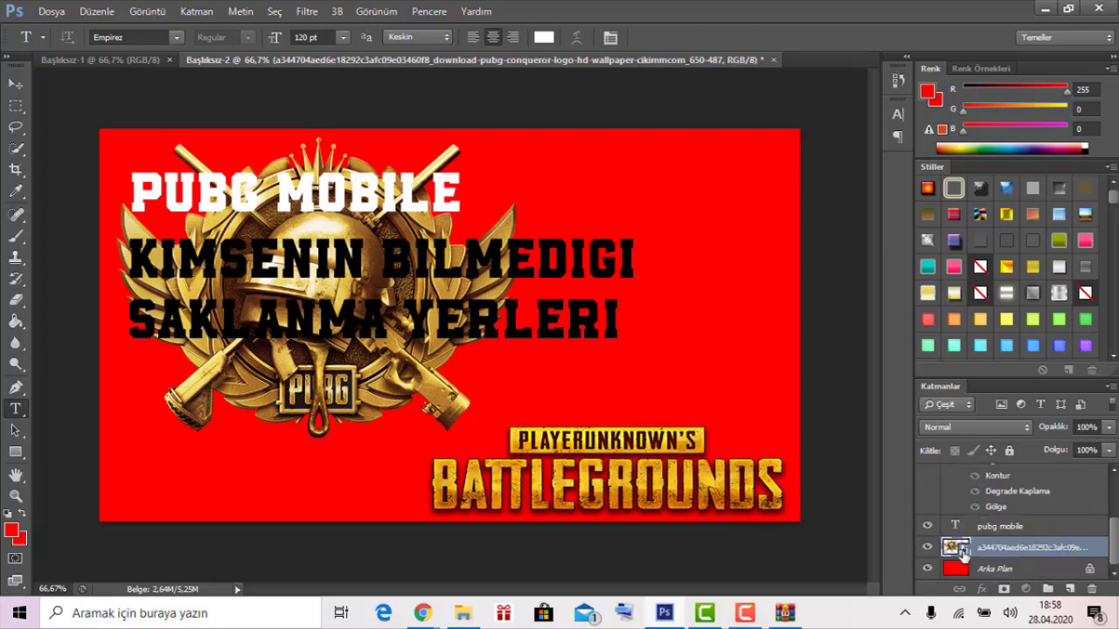
{"action": "left_click_drag", "start_coordinate": [962, 550], "coordinate": [956, 483]}
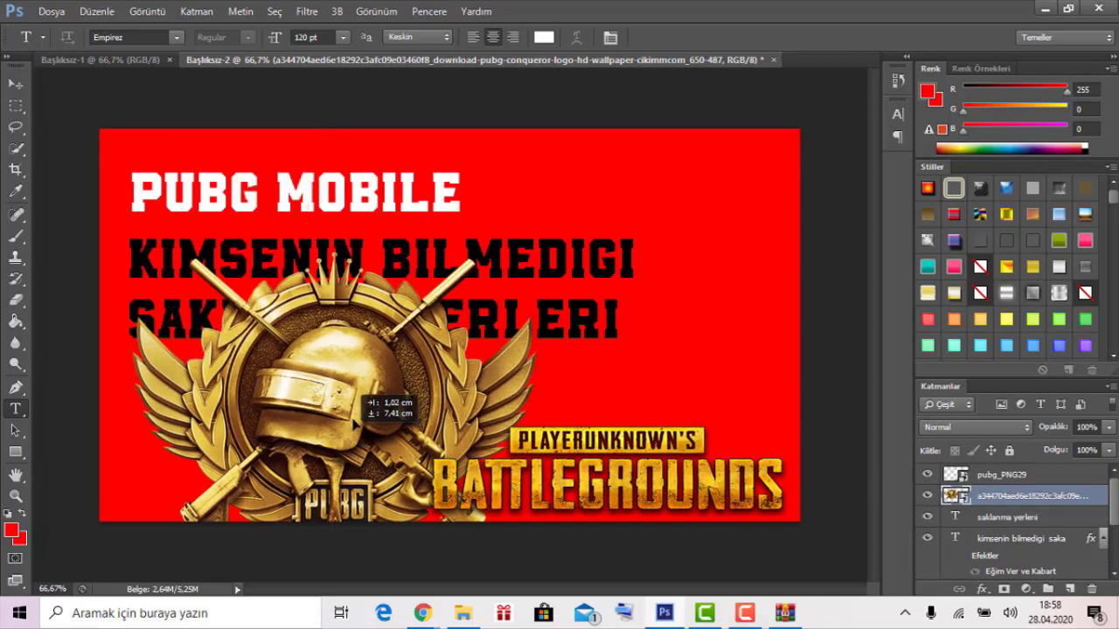
{"action": "mouse_move", "coordinate": [348, 377]}
{"action": "left_mouse_down"}
{"action": "mouse_move", "coordinate": [629, 401]}
{"action": "mouse_move", "coordinate": [583, 382]}
{"action": "left_mouse_up"}
Delete the gold emblem layer and place the emblem image into the thumbnail again.
{"action": "left_click", "coordinate": [1090, 588]}
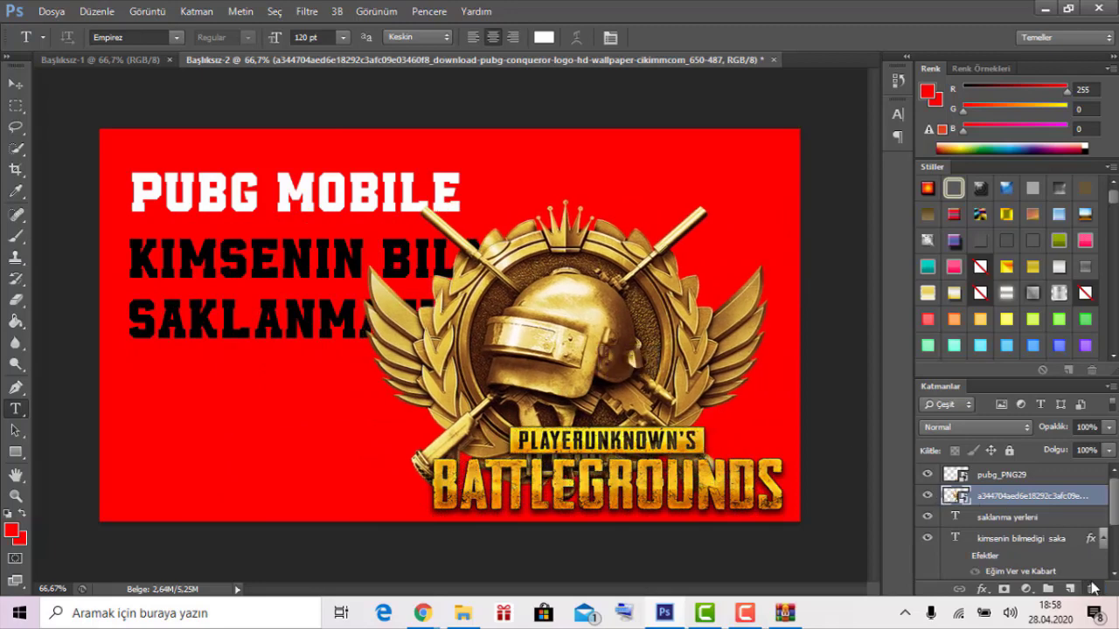
{"action": "left_click", "coordinate": [622, 241]}
{"action": "left_click", "coordinate": [50, 10]}
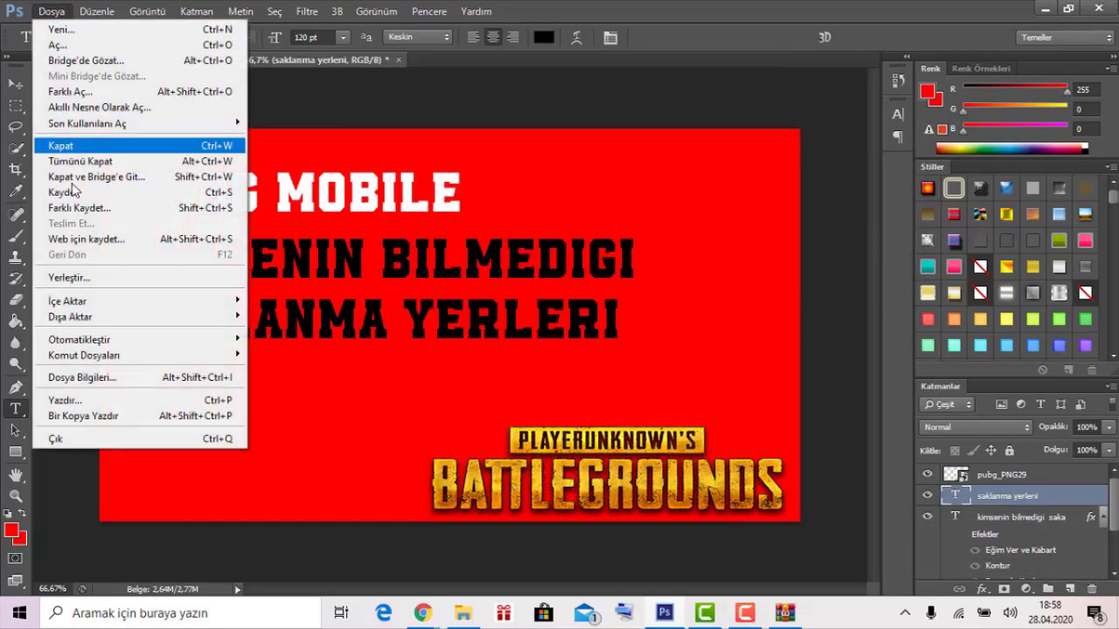
{"action": "left_click", "coordinate": [85, 277]}
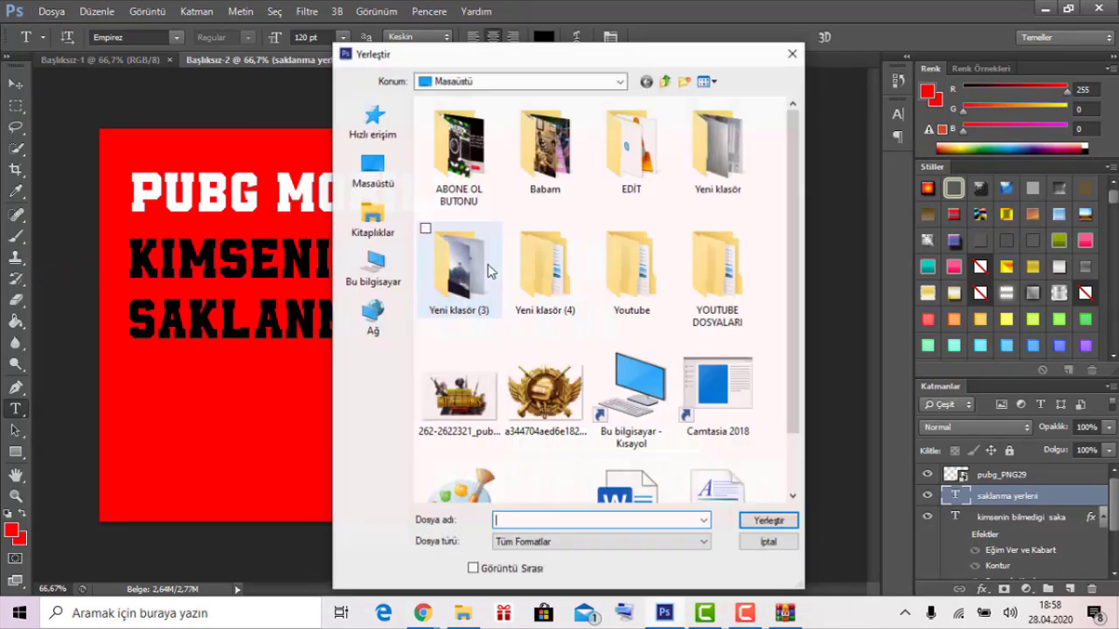
{"action": "double_click", "coordinate": [547, 391]}
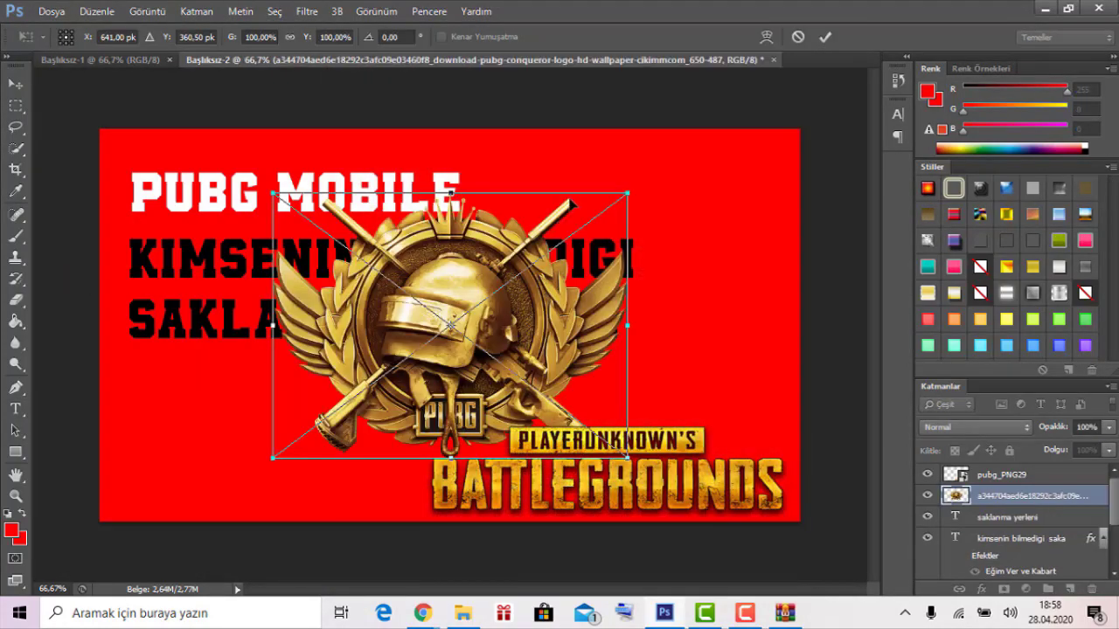
Resize the emblem into the top-right corner, commit, and bring the SAKLANMA YERLERI title in front.
{"action": "left_click_drag", "start_coordinate": [523, 281], "coordinate": [369, 361]}
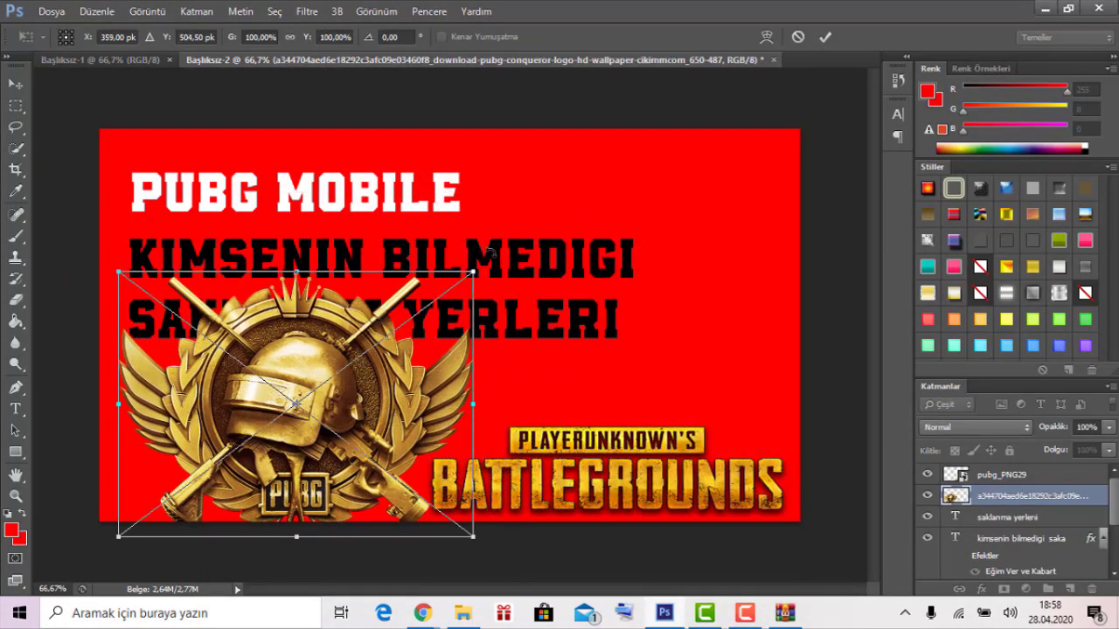
{"action": "left_click_drag", "start_coordinate": [473, 272], "coordinate": [334, 345]}
{"action": "left_click_drag", "start_coordinate": [225, 432], "coordinate": [287, 425]}
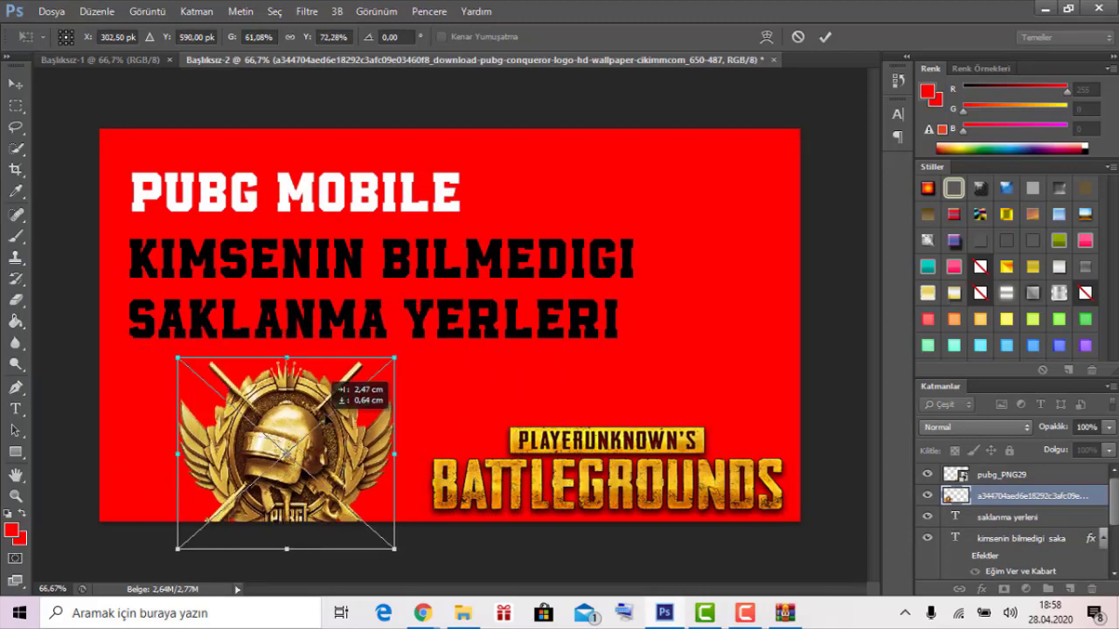
{"action": "left_click_drag", "start_coordinate": [287, 528], "coordinate": [287, 495]}
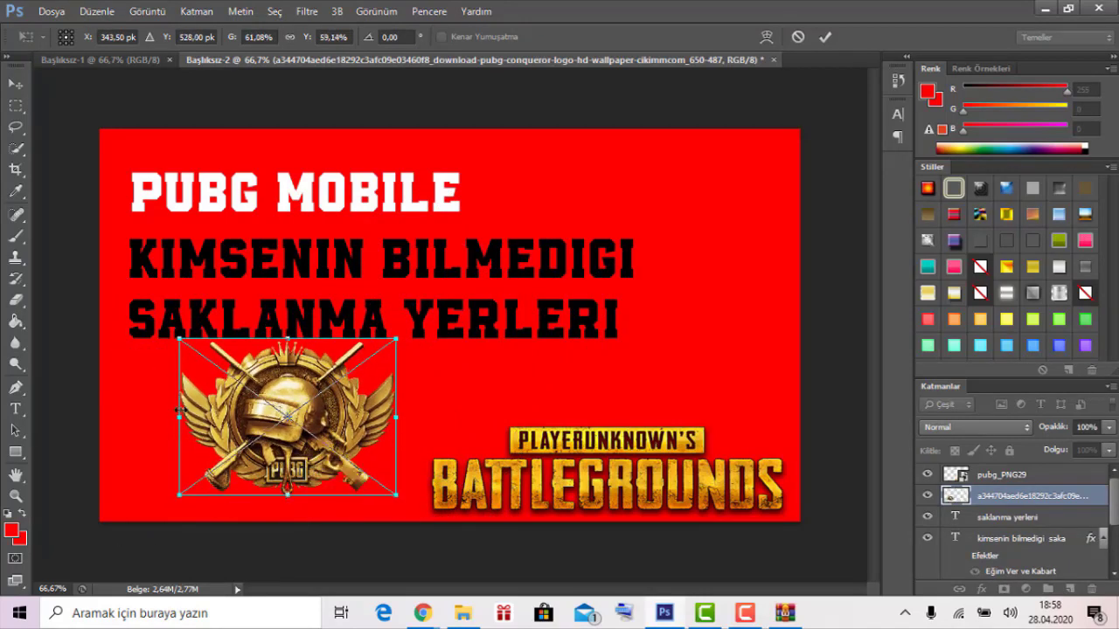
{"action": "left_click_drag", "start_coordinate": [179, 417], "coordinate": [140, 421]}
{"action": "mouse_move", "coordinate": [280, 426]}
{"action": "left_mouse_down"}
{"action": "mouse_move", "coordinate": [282, 451]}
{"action": "mouse_move", "coordinate": [684, 190]}
{"action": "left_mouse_up"}
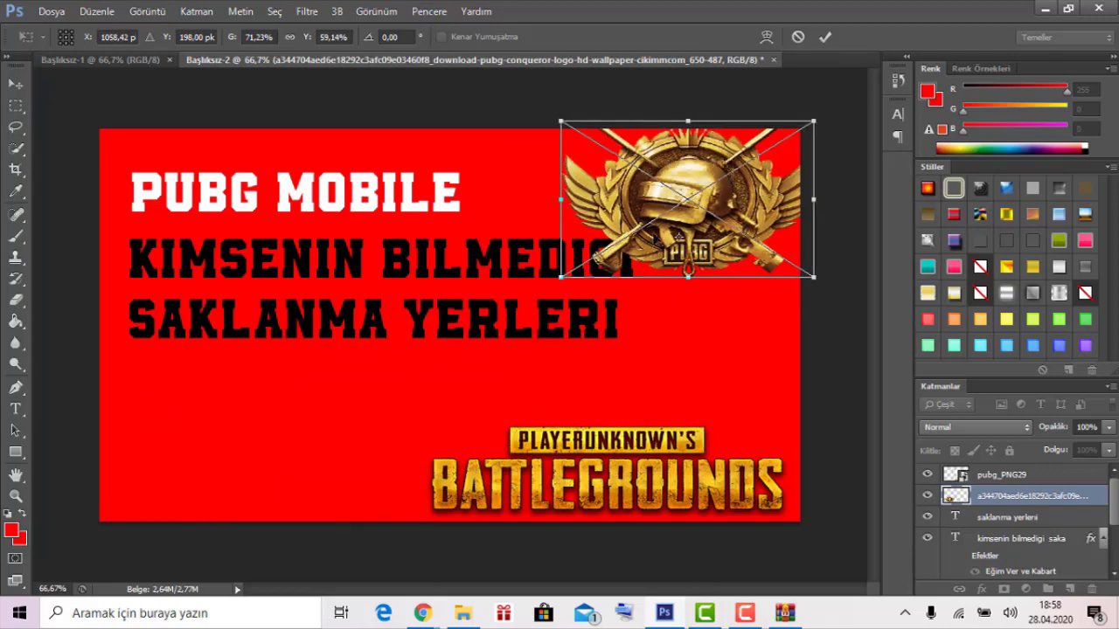
{"action": "left_click_drag", "start_coordinate": [686, 277], "coordinate": [687, 337]}
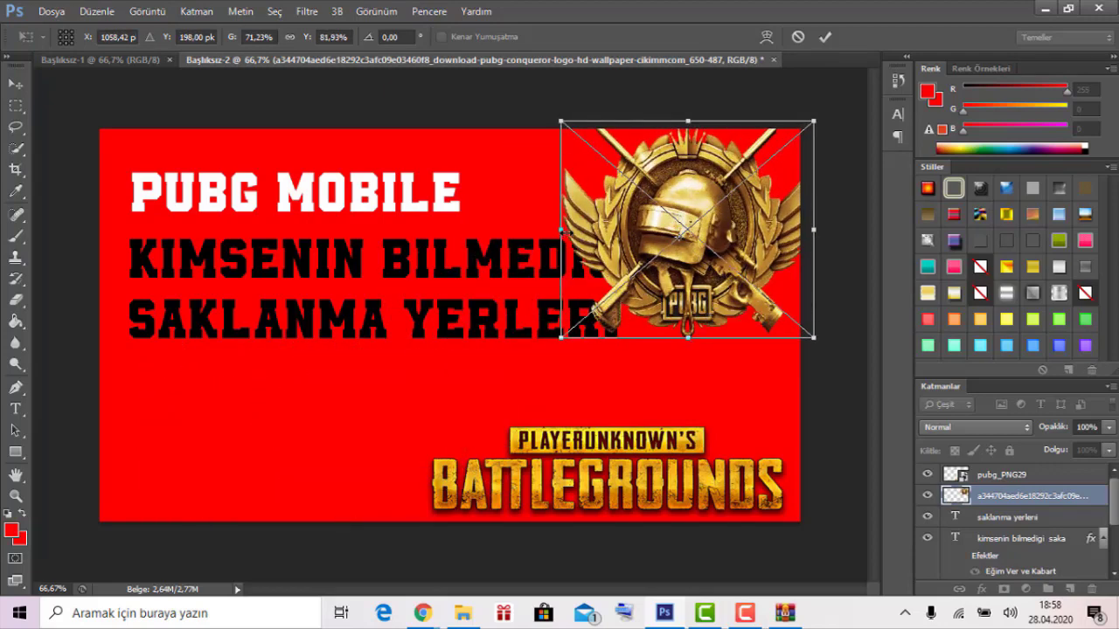
{"action": "left_click", "coordinate": [824, 37]}
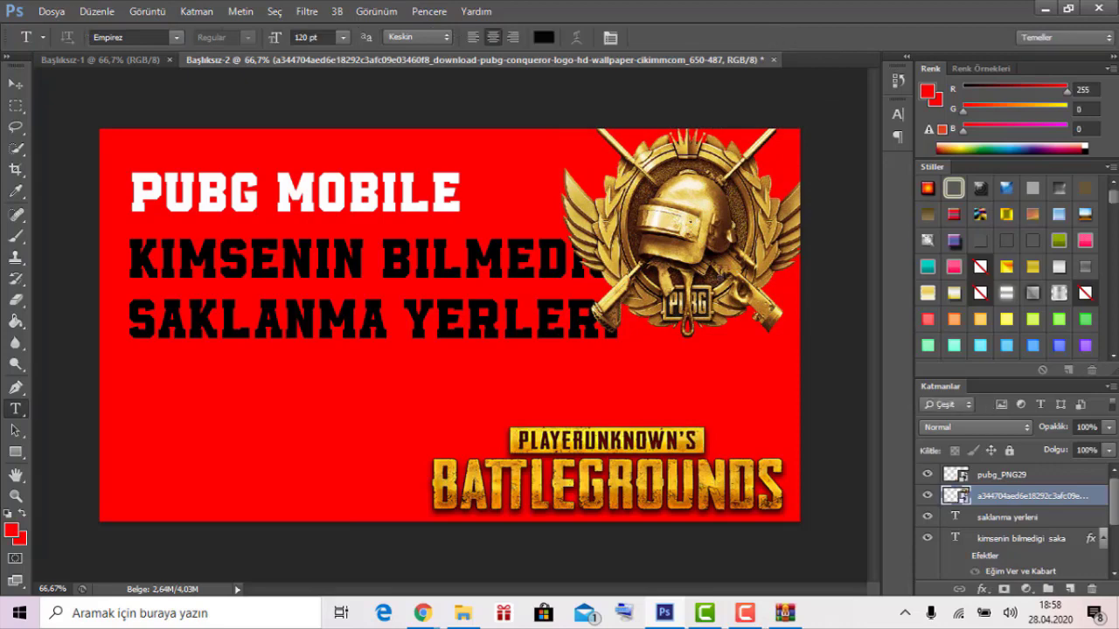
{"action": "left_click_drag", "start_coordinate": [705, 252], "coordinate": [690, 267]}
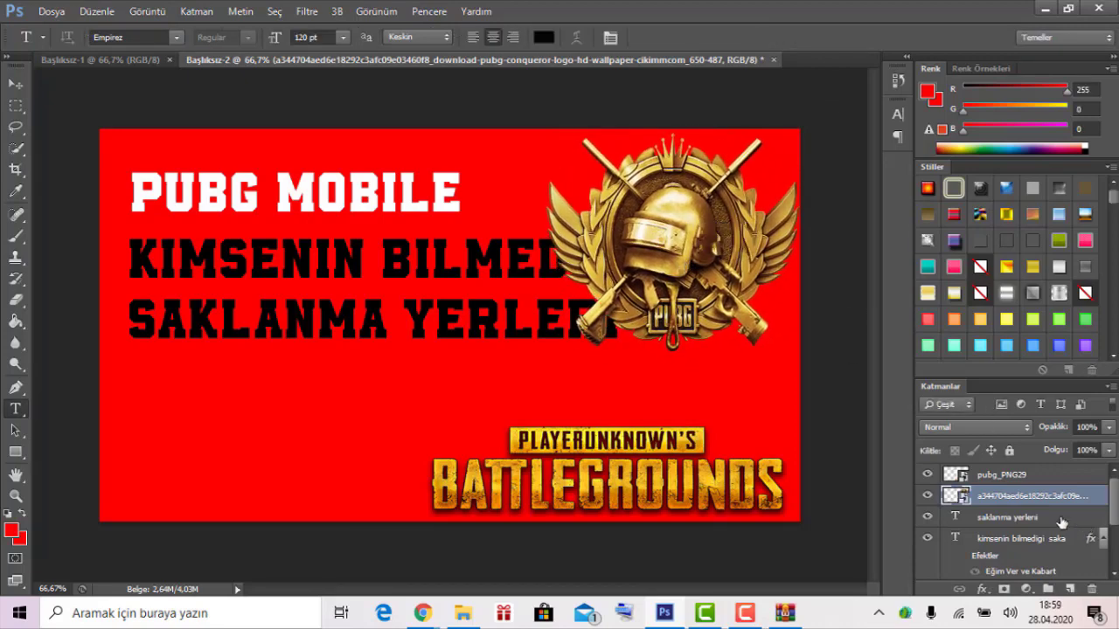
{"action": "mouse_move", "coordinate": [1061, 522]}
{"action": "left_mouse_down"}
{"action": "mouse_move", "coordinate": [1031, 488]}
{"action": "mouse_move", "coordinate": [1026, 570]}
{"action": "left_mouse_up"}
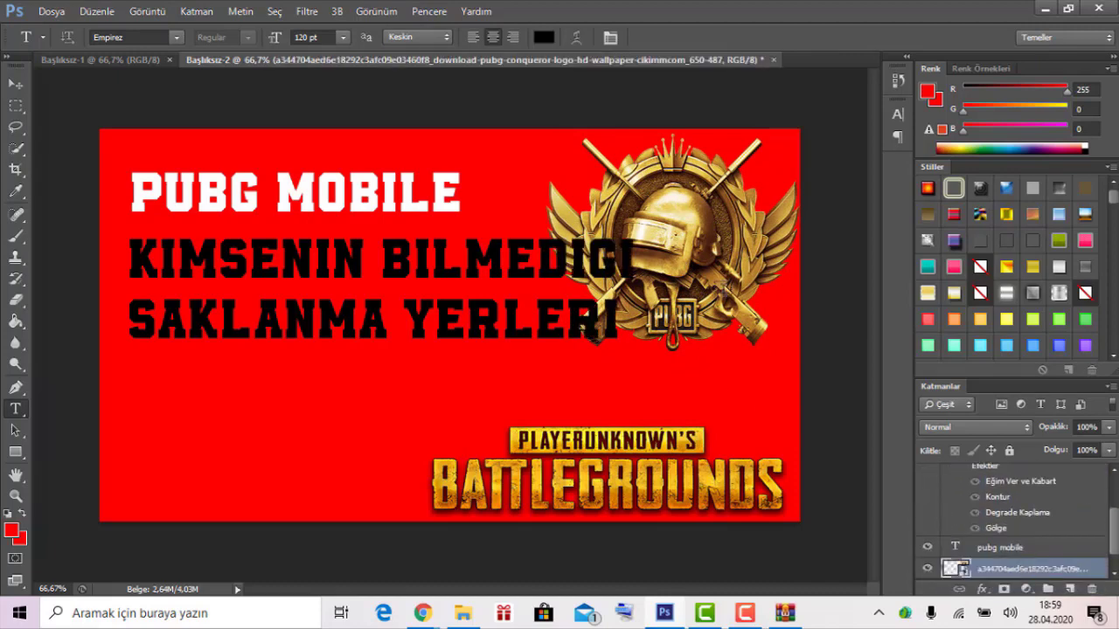
Start a new text line below the titles, typing 'PART' as a placeholder.
{"action": "left_click", "coordinate": [130, 392]}
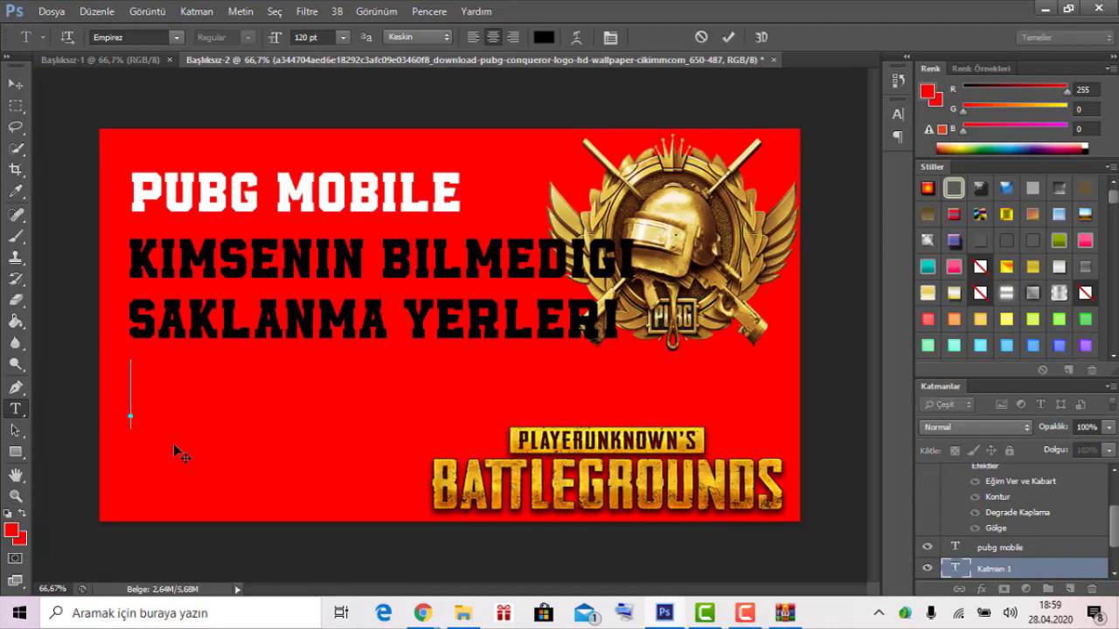
{"action": "type", "text": "PART"}
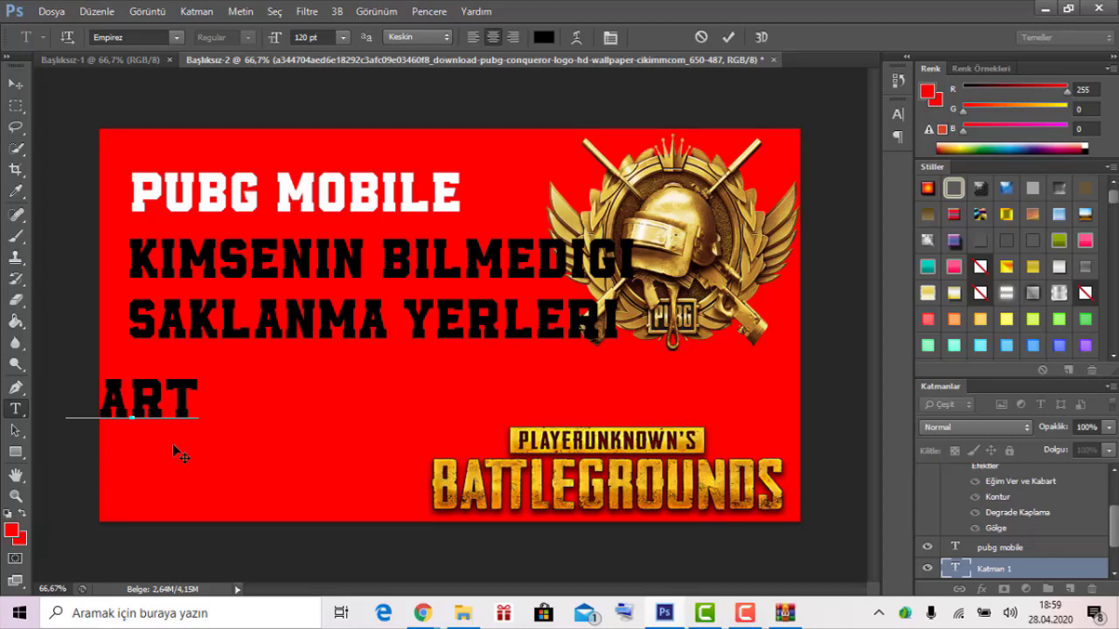
{"action": "type", "text": ">"}
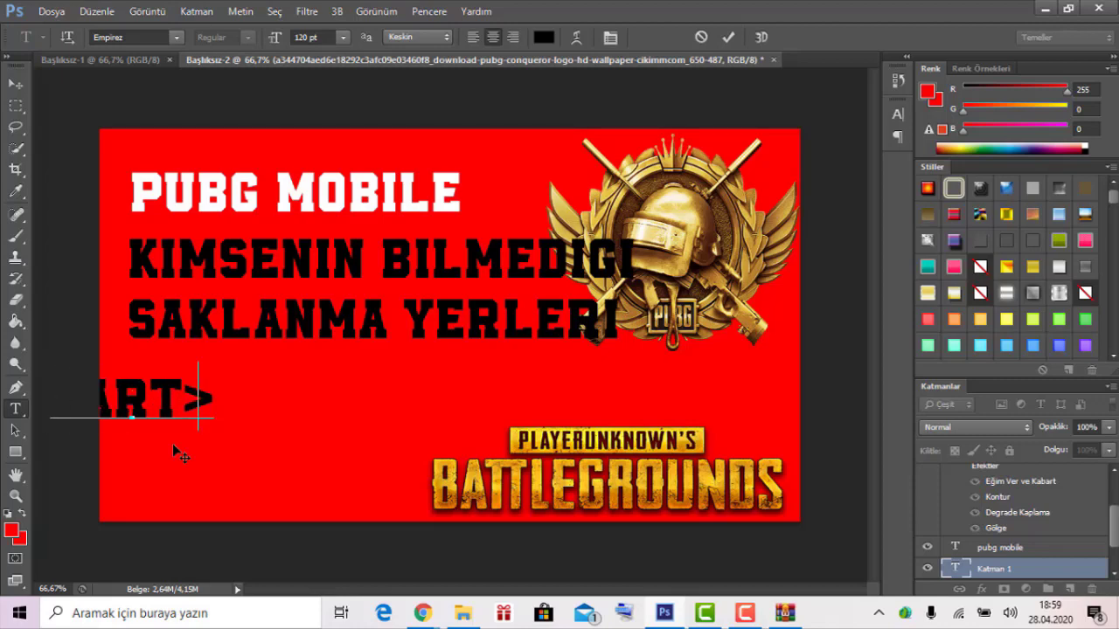
{"action": "key", "text": "BackSpace"}
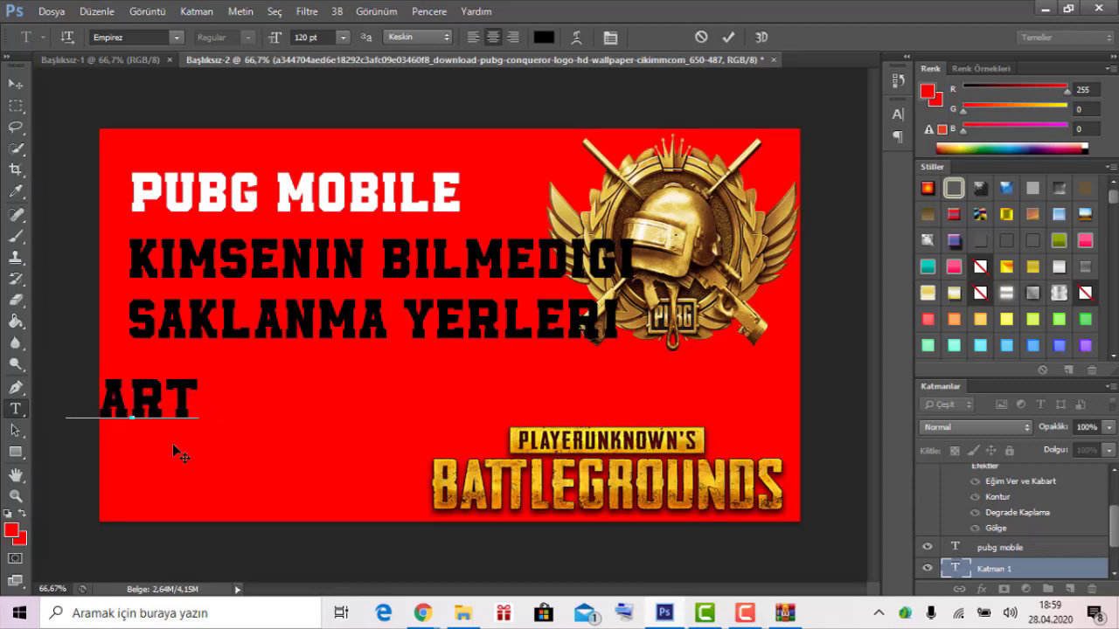
{"action": "left_click_drag", "start_coordinate": [160, 368], "coordinate": [301, 339]}
Replace the text with 'GUNCEL 2020', shift it slightly right, and commit.
{"action": "key", "text": "ctrl+a"}
{"action": "key", "text": "BackSpace"}
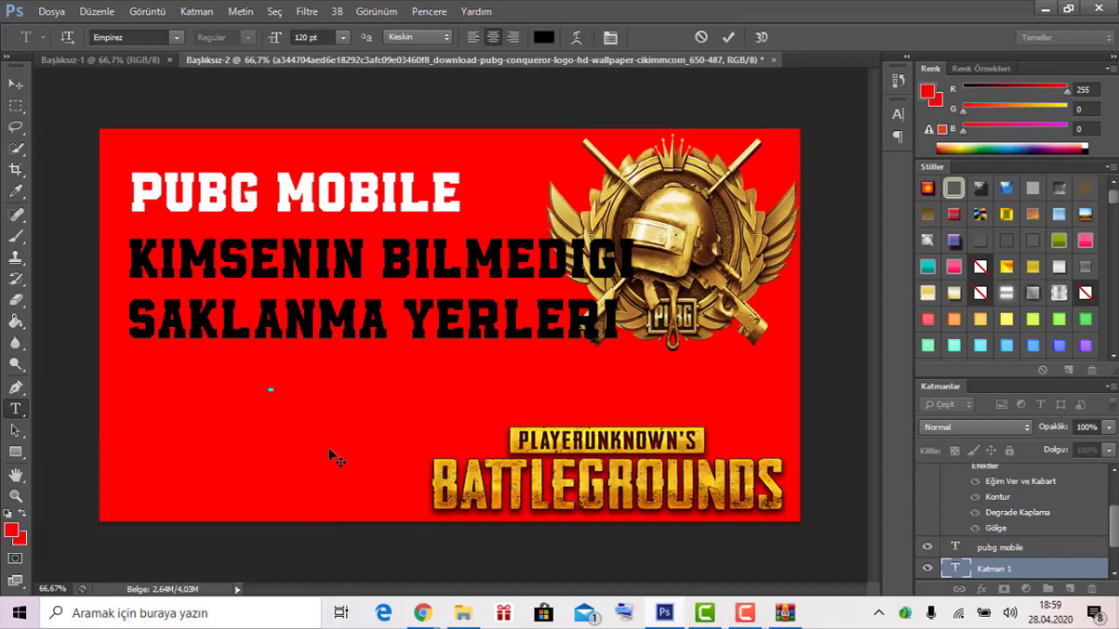
{"action": "type", "text": "GUU"}
{"action": "key", "text": "BackSpace"}
{"action": "type", "text": "N"}
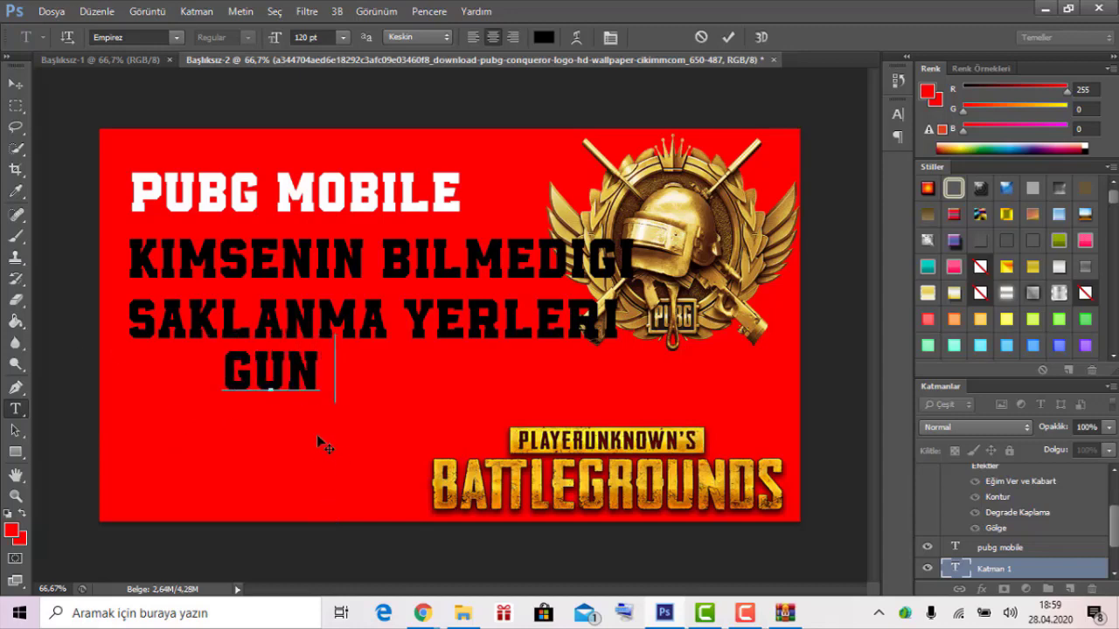
{"action": "type", "text": "CEL 2"}
{"action": "key", "text": "ctrl+v"}
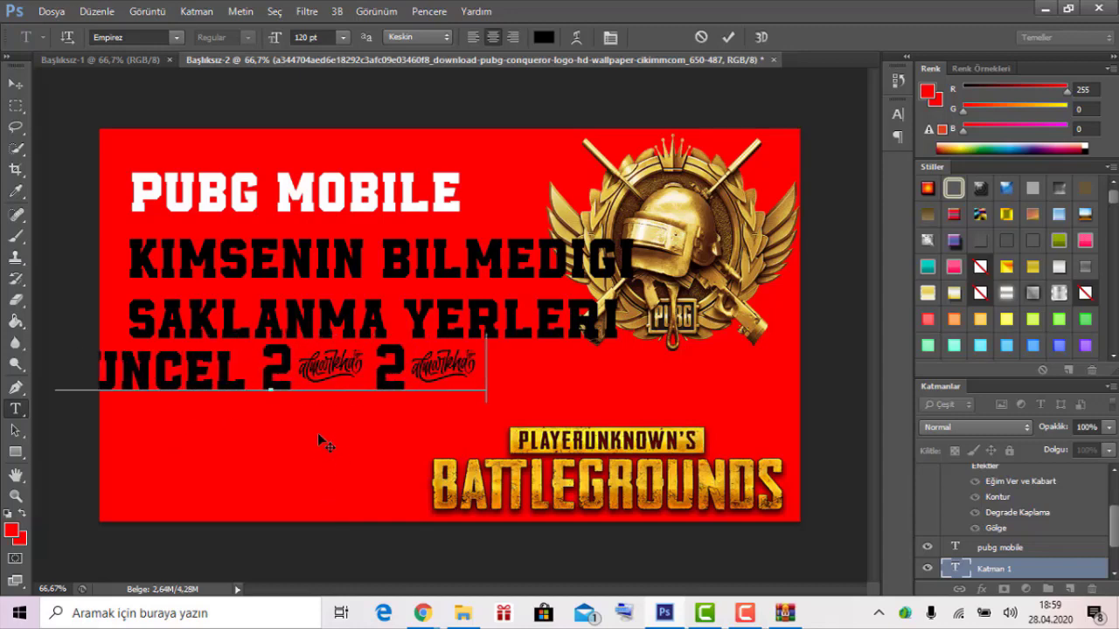
{"action": "key", "text": "BackSpace"}
{"action": "key", "text": "BackSpace"}
{"action": "key", "text": "BackSpace"}
{"action": "type", "text": "0"}
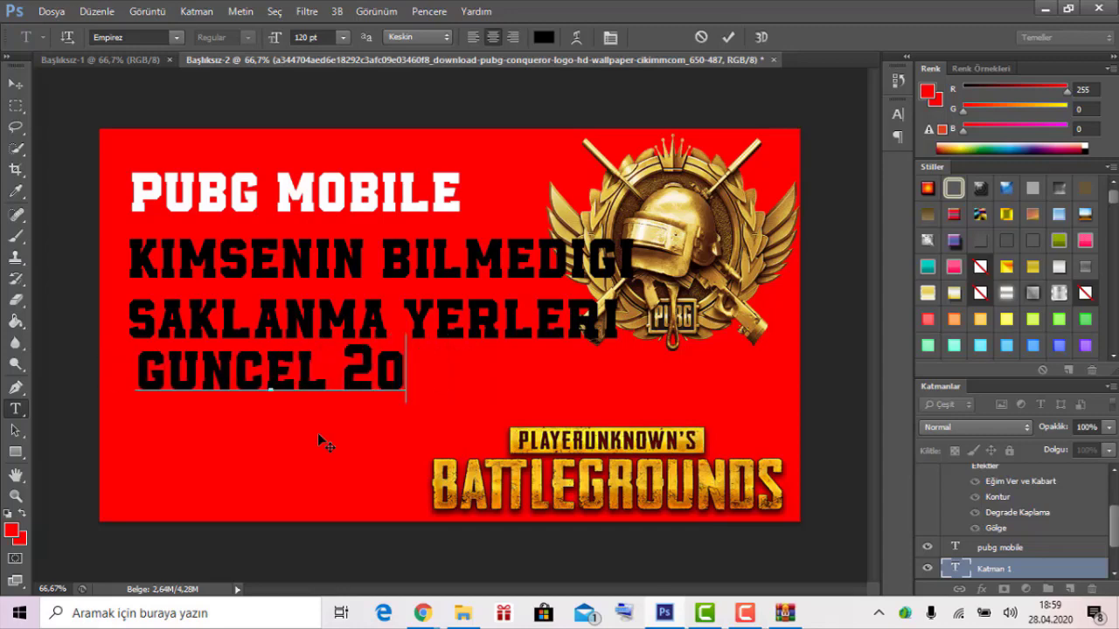
{"action": "type", "text": "20"}
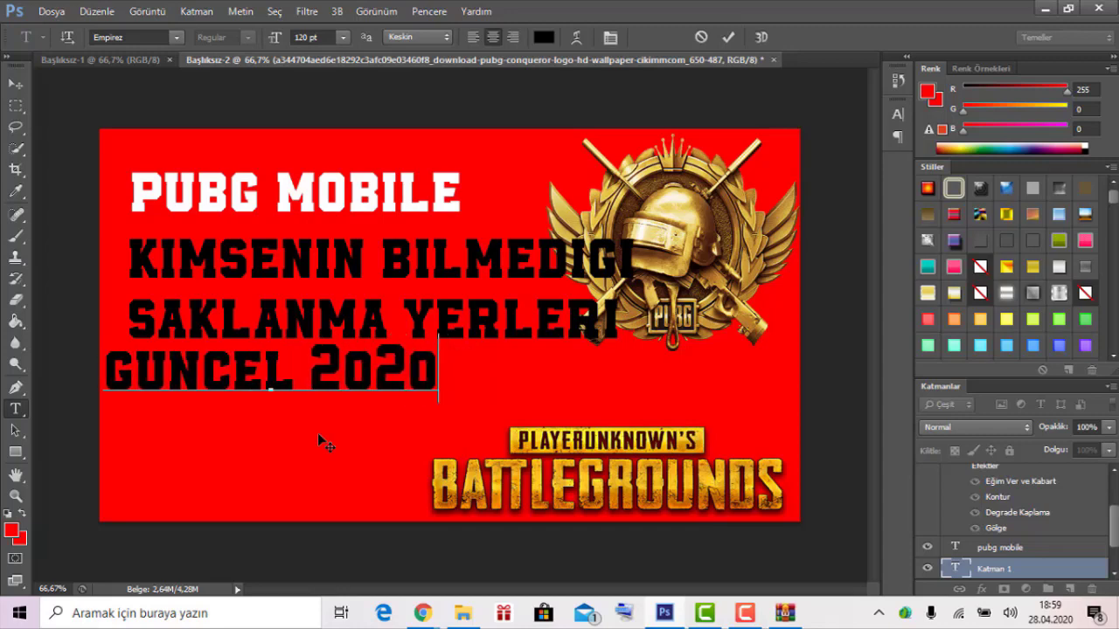
{"action": "mouse_move", "coordinate": [429, 425]}
{"action": "left_mouse_down"}
{"action": "mouse_move", "coordinate": [464, 428]}
{"action": "mouse_move", "coordinate": [442, 426]}
{"action": "left_mouse_up"}
{"action": "left_click", "coordinate": [729, 37]}
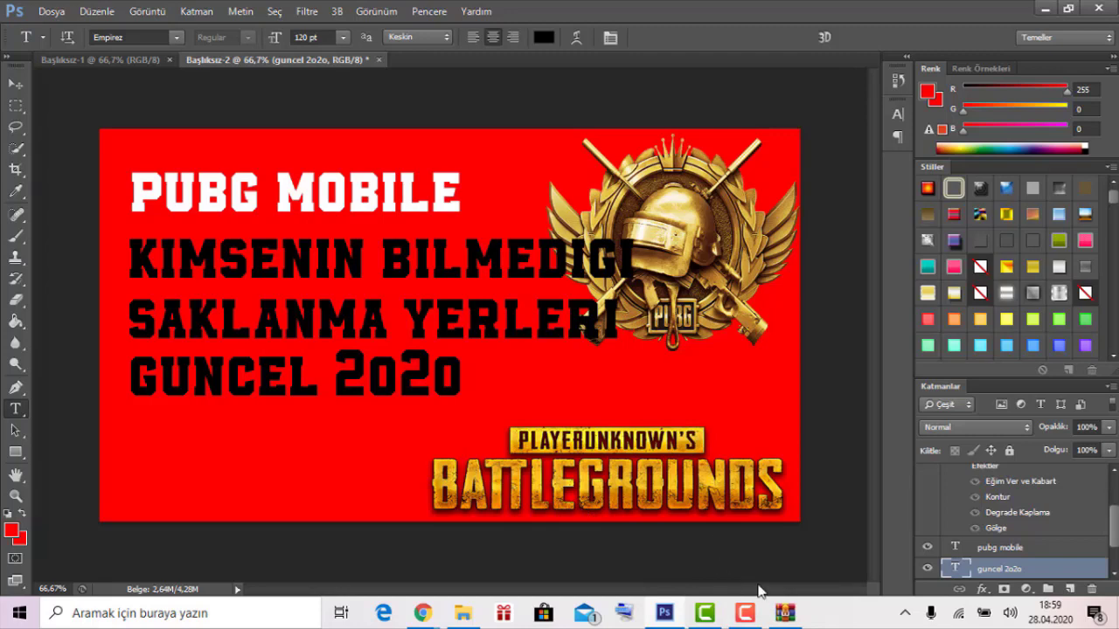
{"action": "mouse_move", "coordinate": [744, 613]}
{"action": "left_click", "coordinate": [757, 615]}
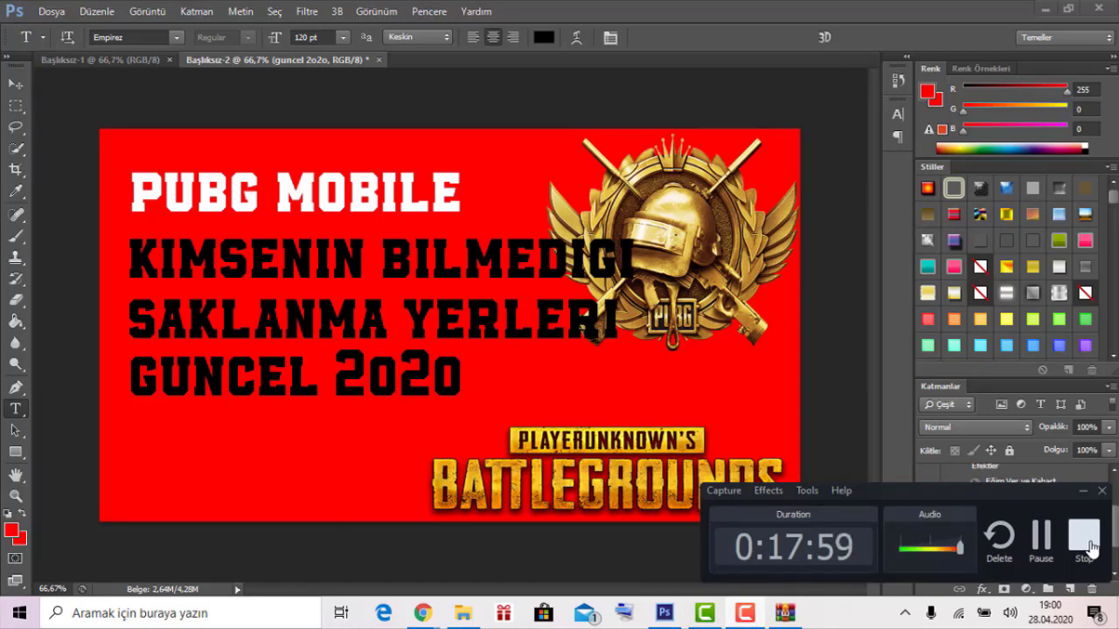
{"action": "left_click", "coordinate": [1090, 546]}
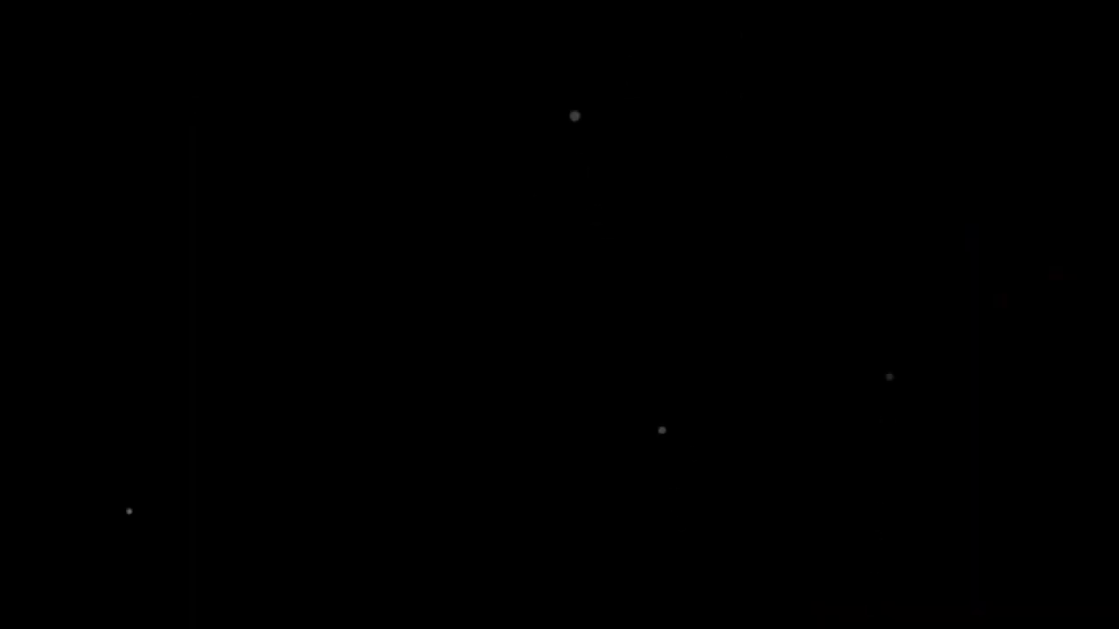